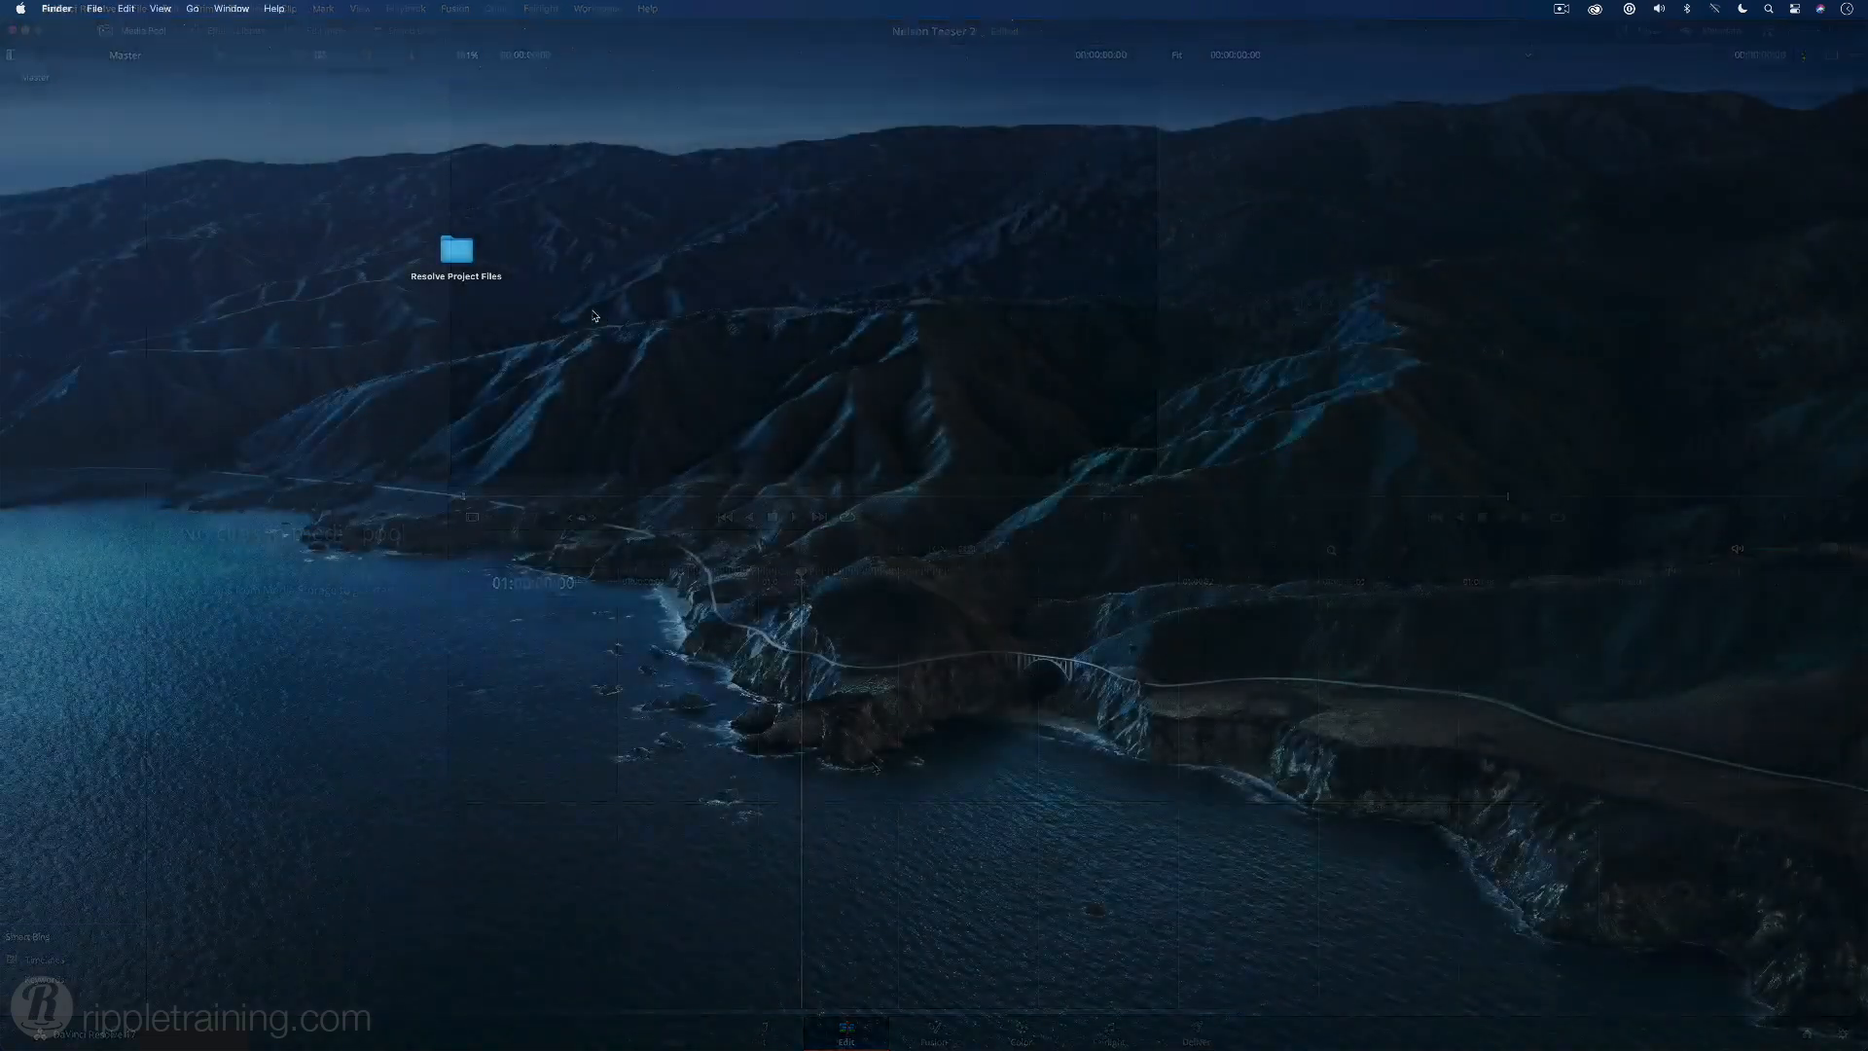
- Open the Resolve Project Files folder and look through ALIEN-HUNTER's TEASER 2 subfolders B-ROLL, INTERVIEW, MUSIC and PHOTOS
double_click(457, 251)
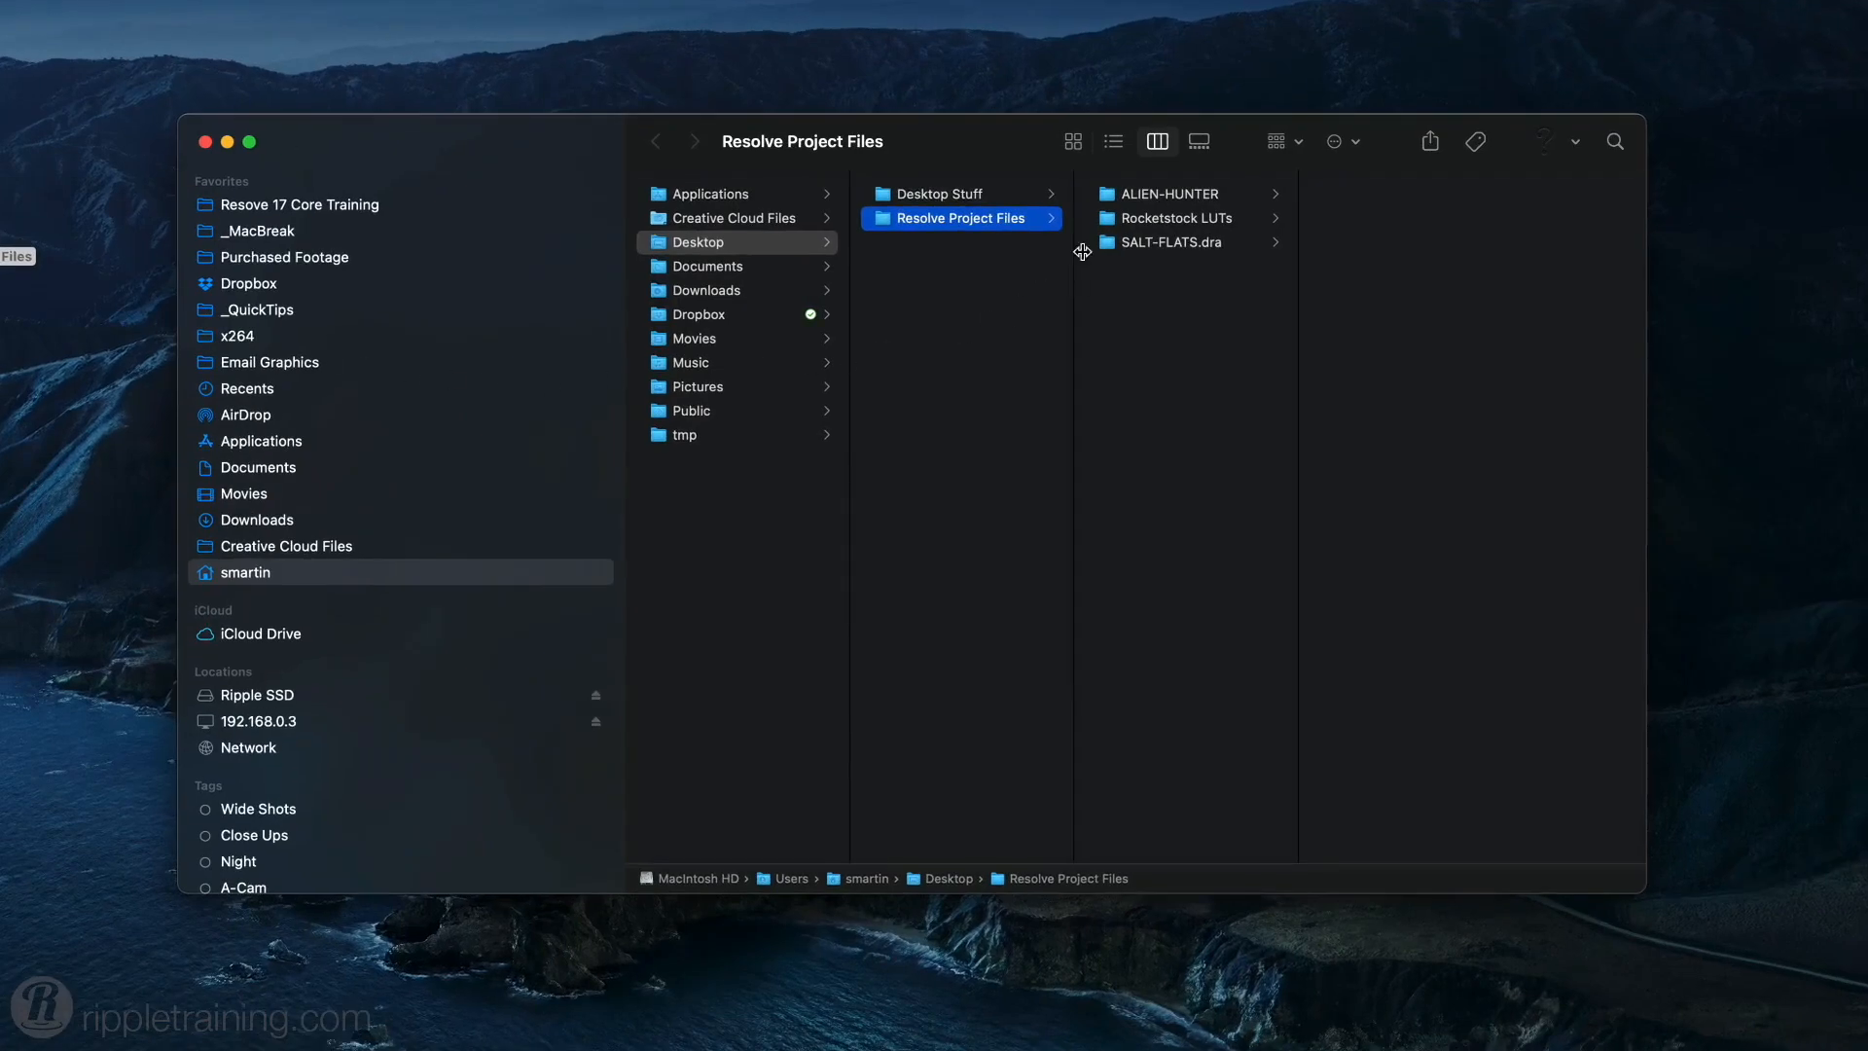
click(1123, 197)
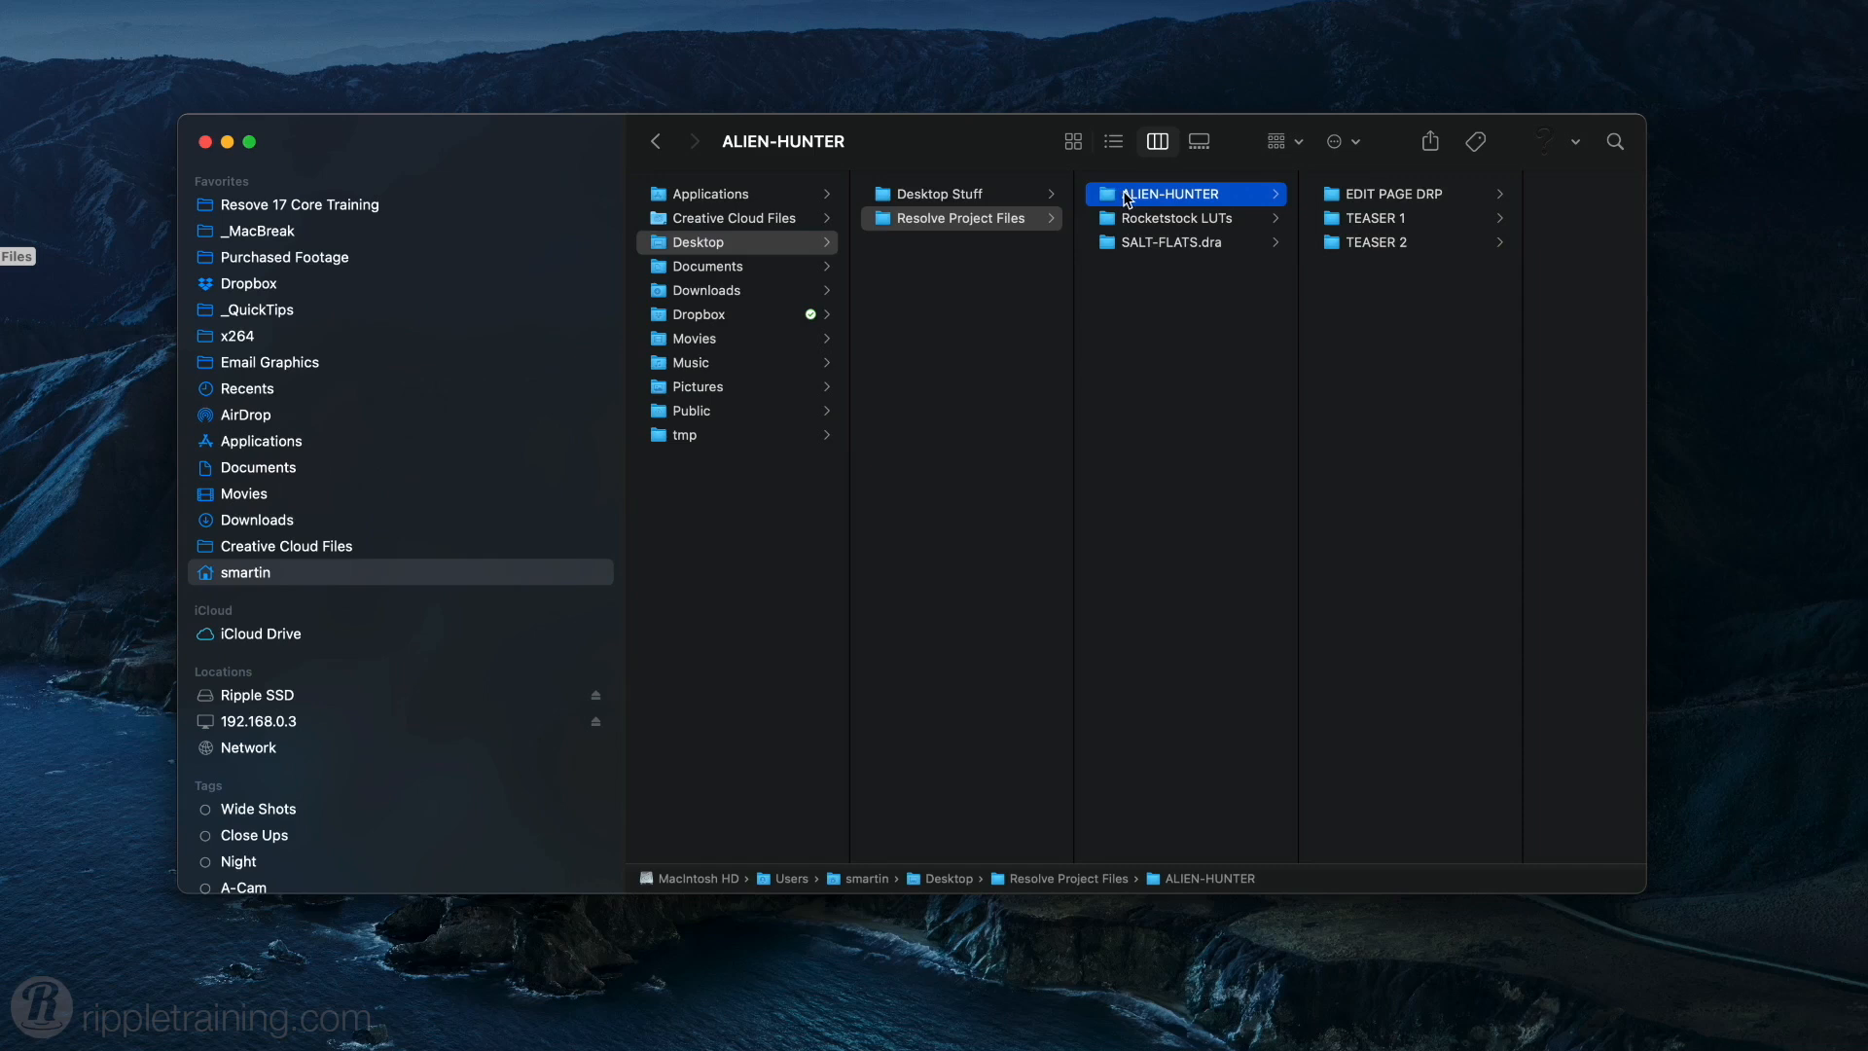
click(1384, 250)
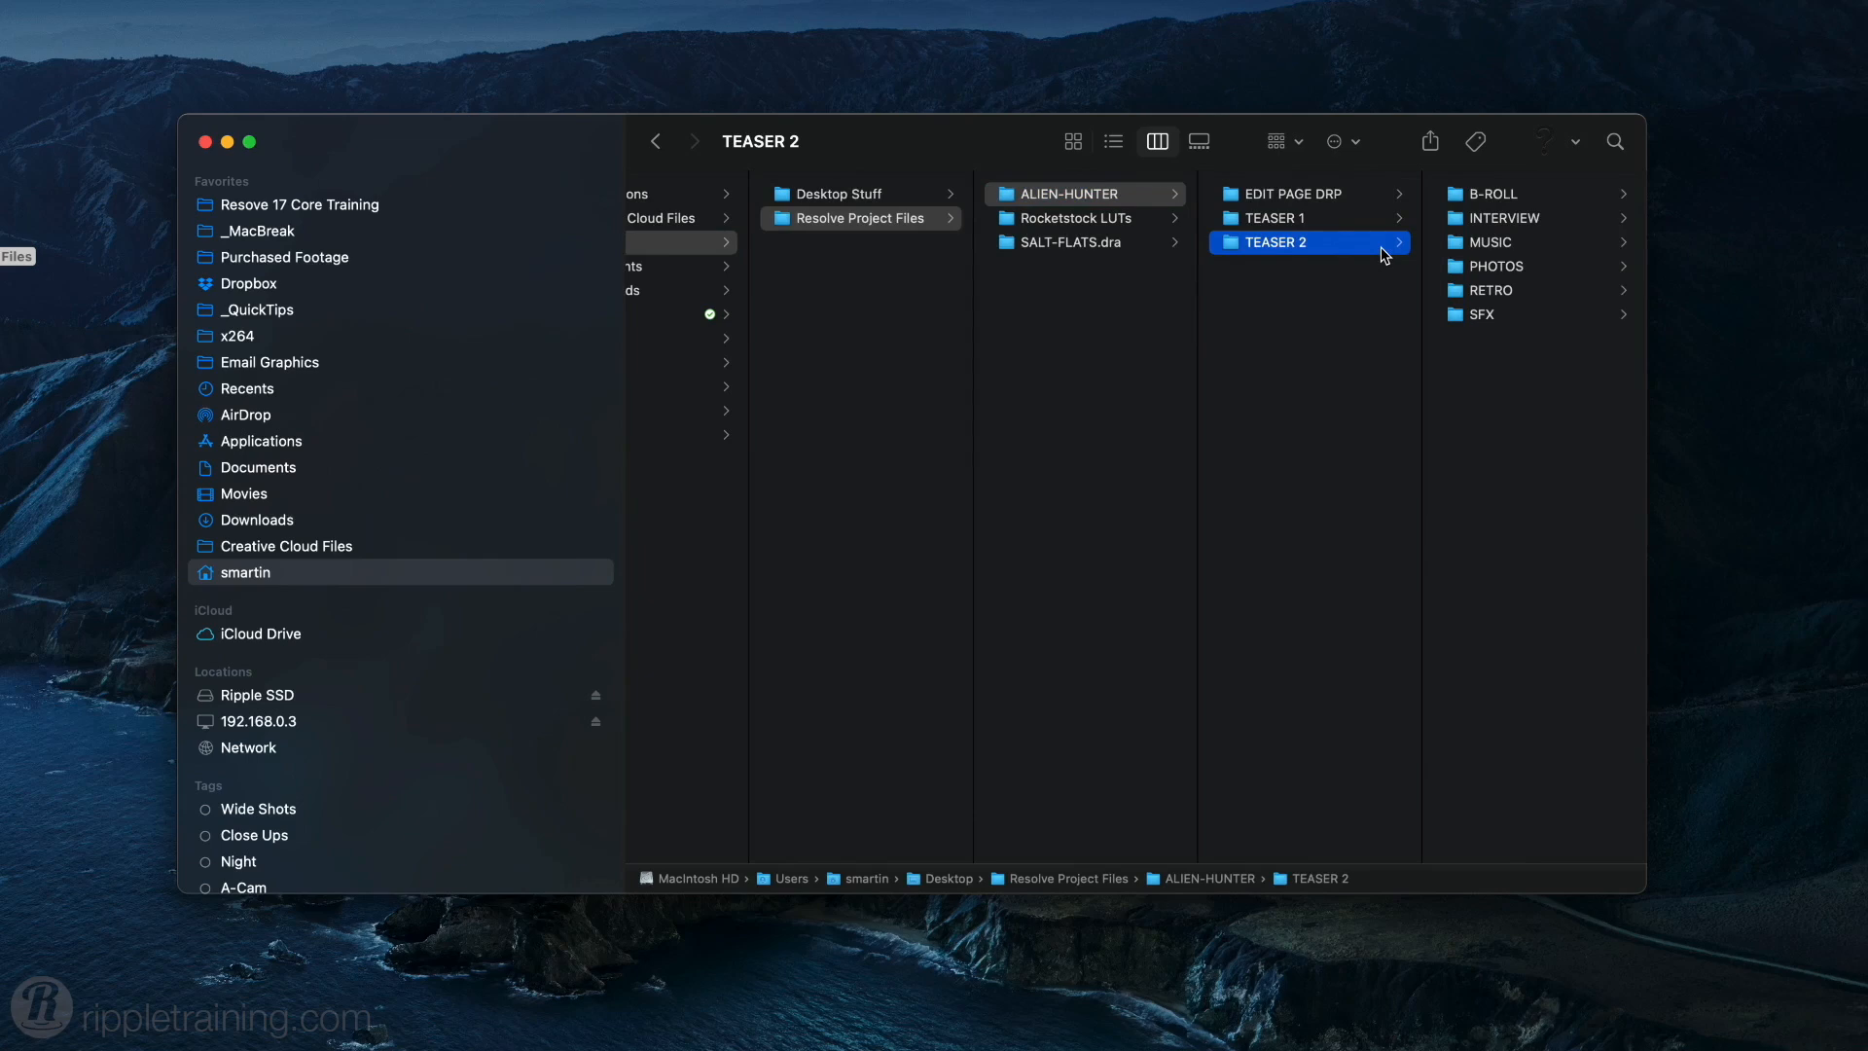
click(1456, 199)
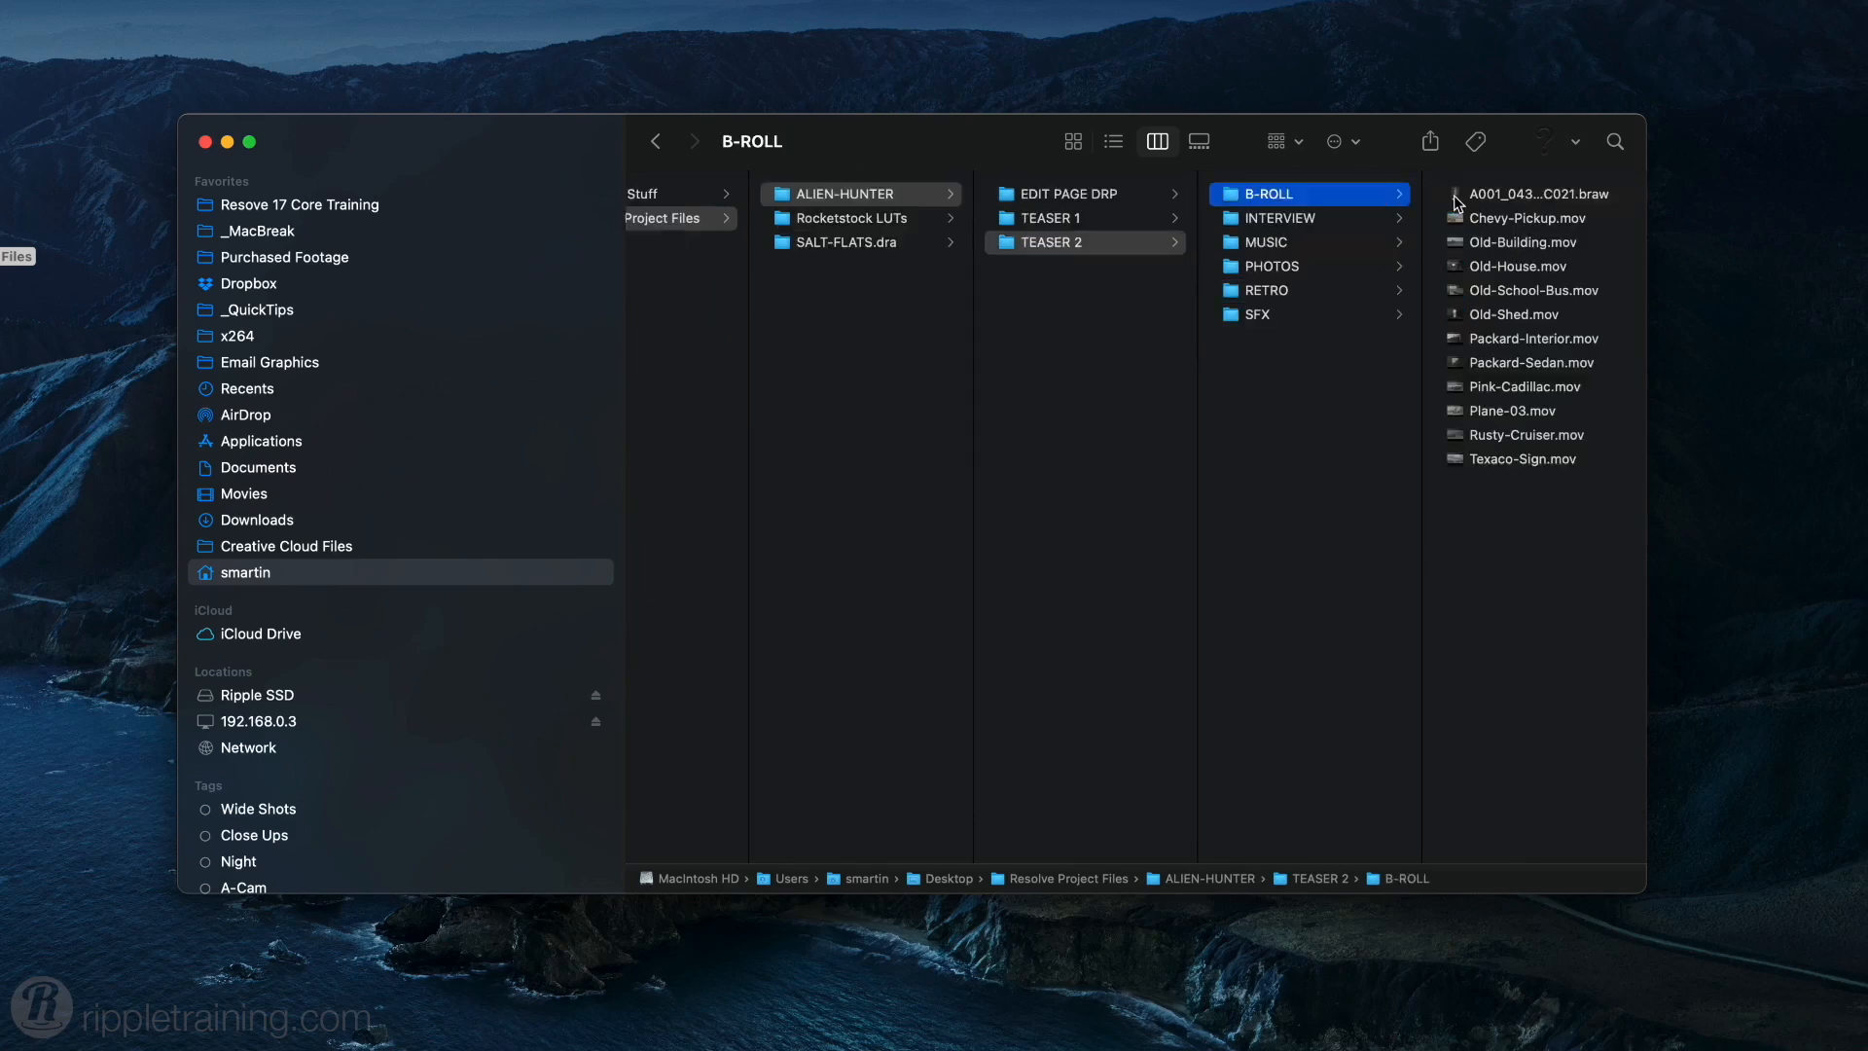
click(1382, 219)
click(1343, 245)
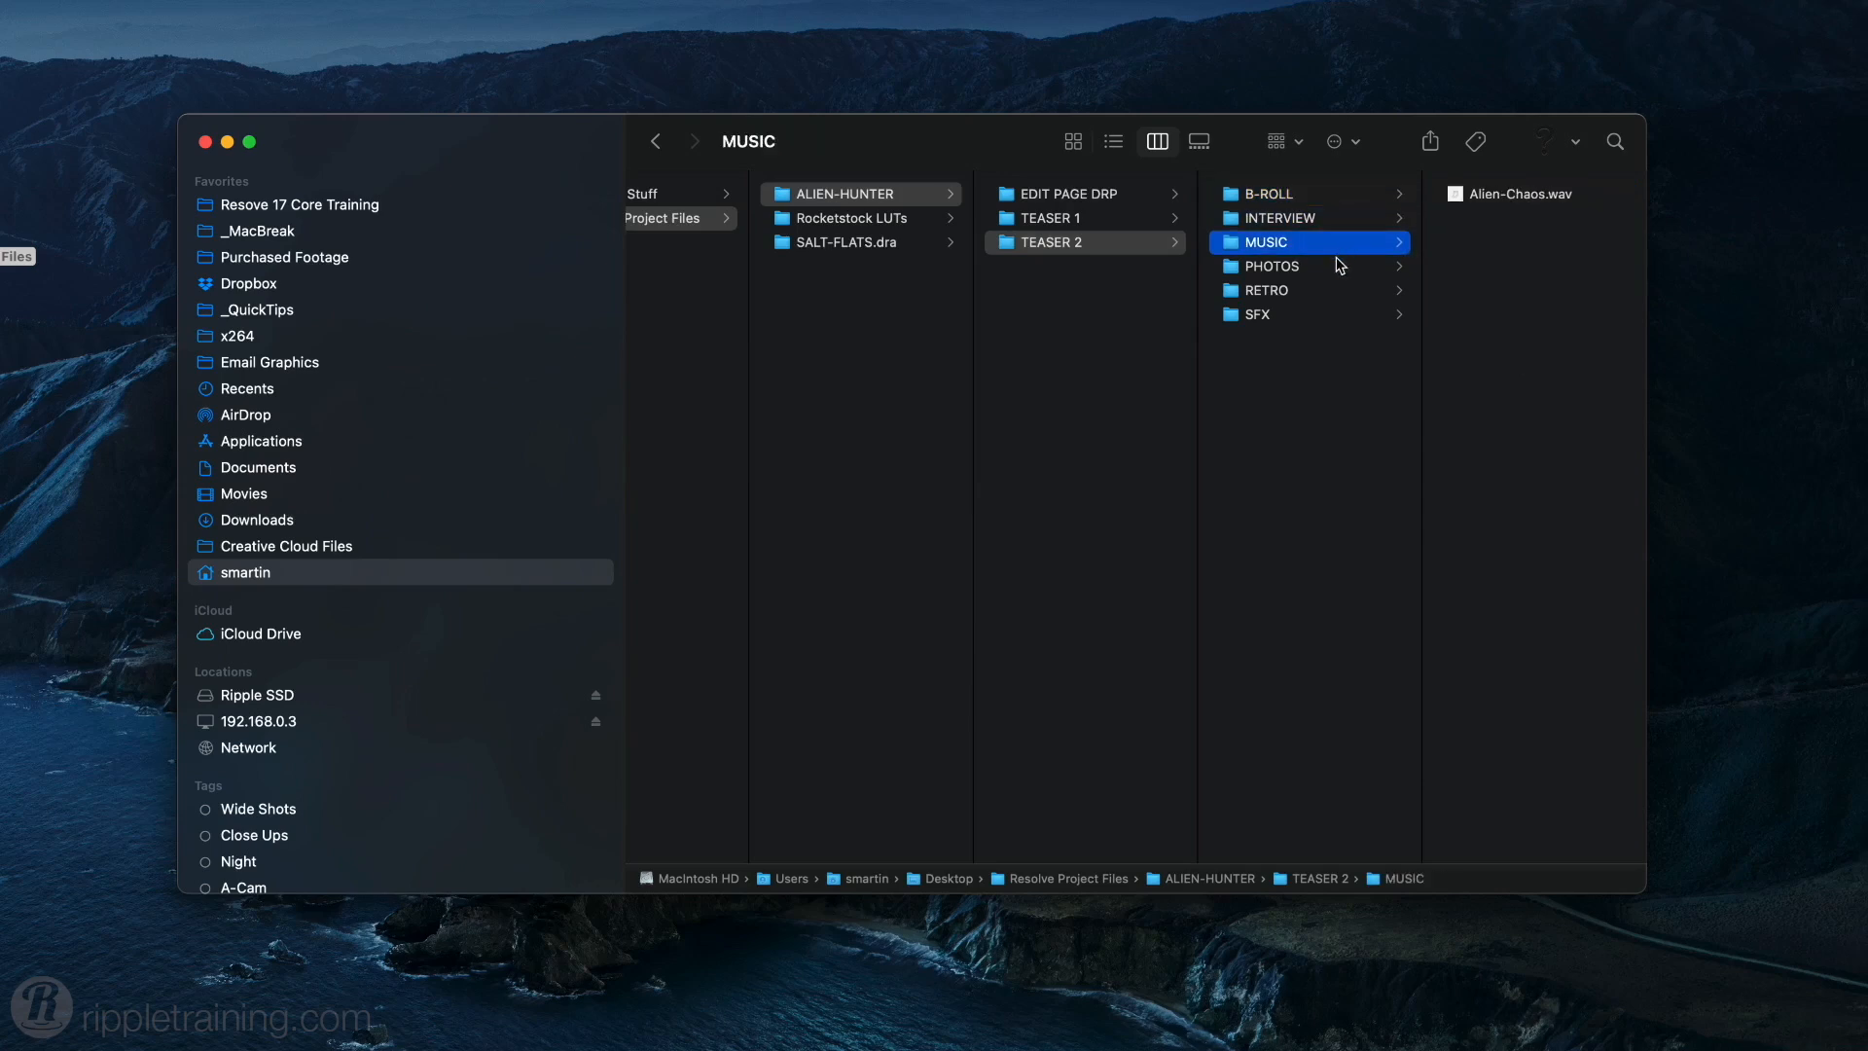
click(1339, 266)
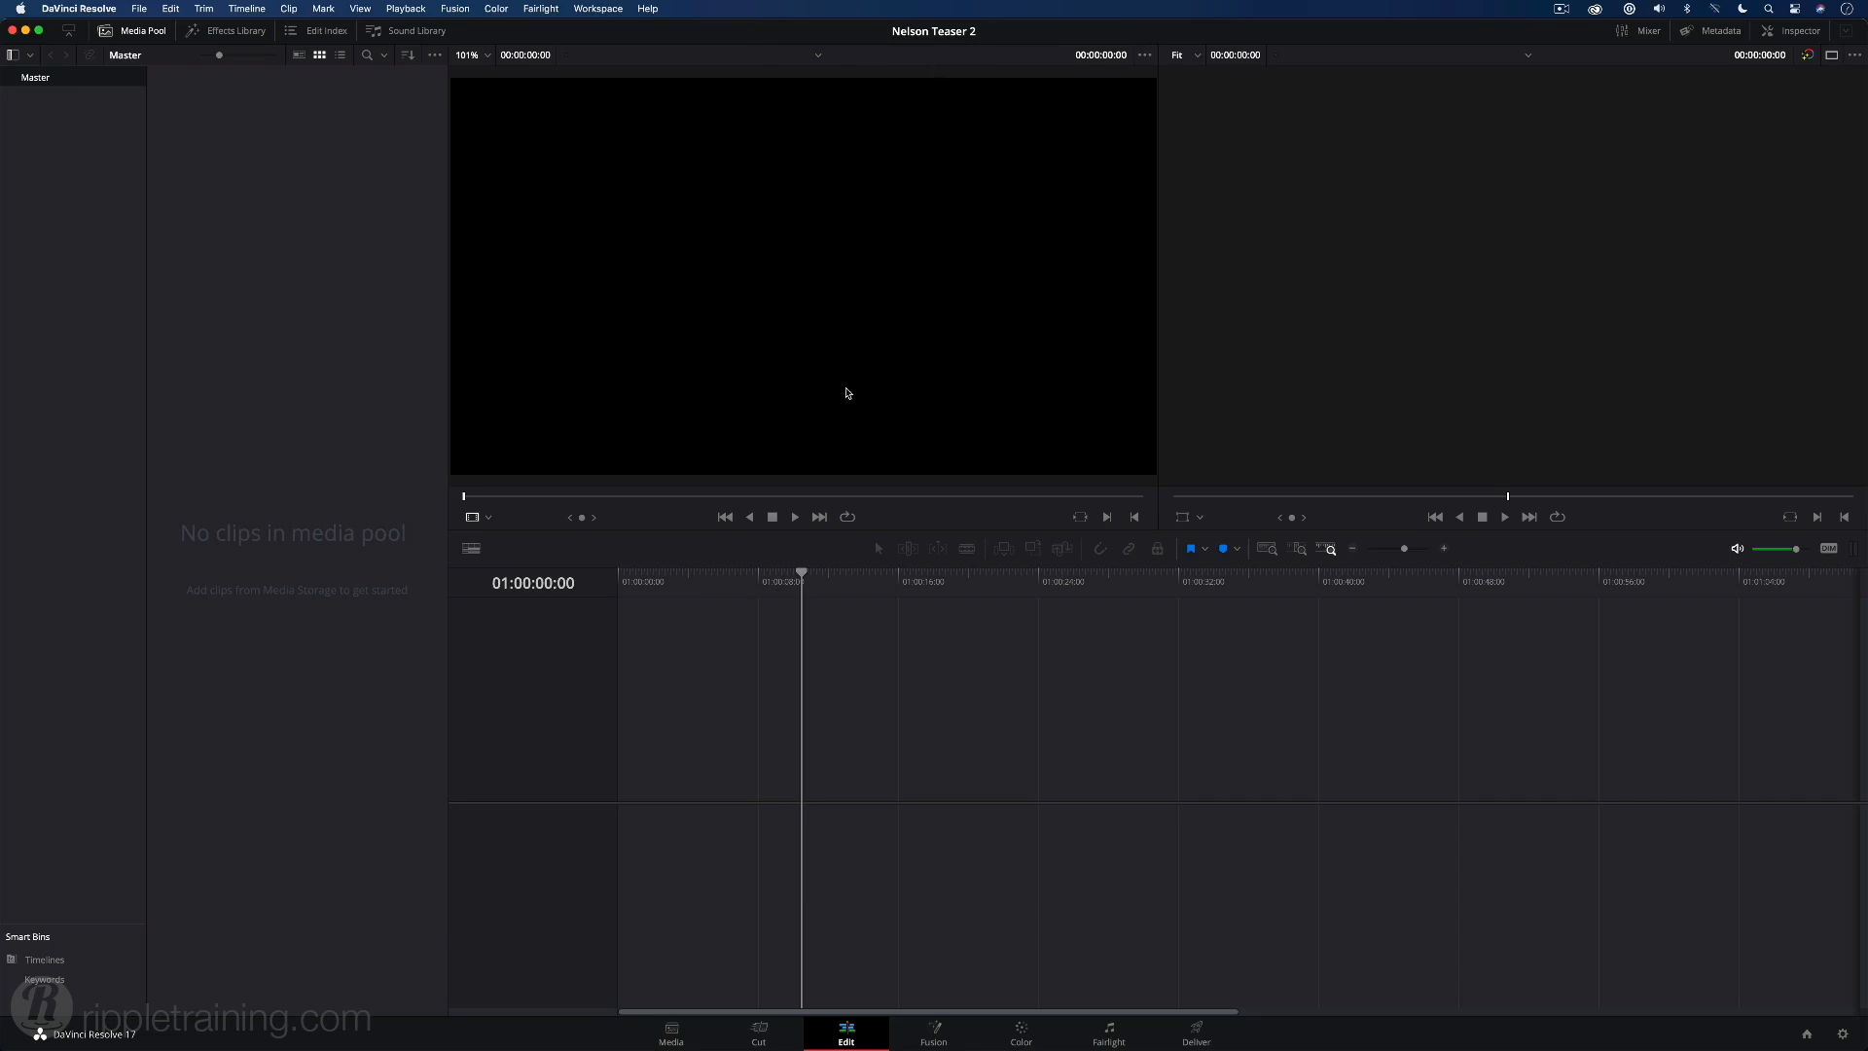
- Switch to DaVinci Resolve's Media page and browse the media storage to the Vedevo Stock folder on the Ripple SSD drive
click(670, 1030)
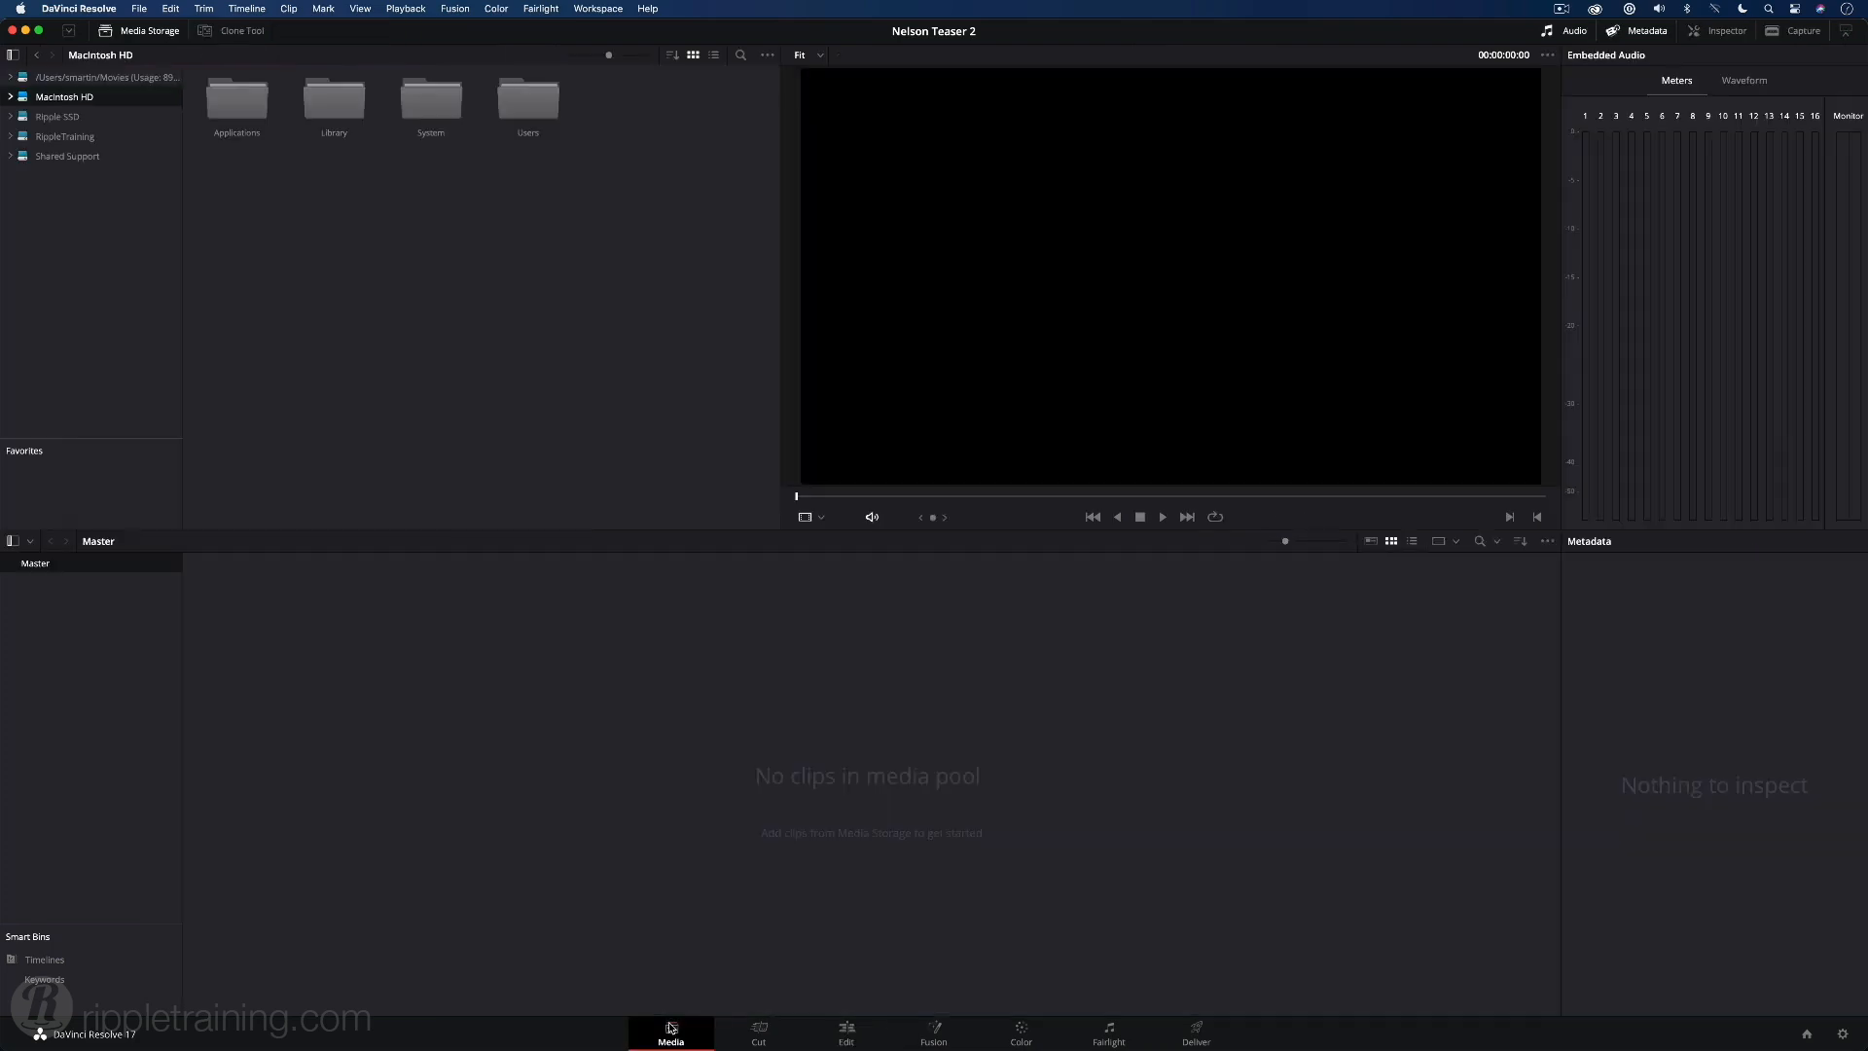
key(ctrl+u)
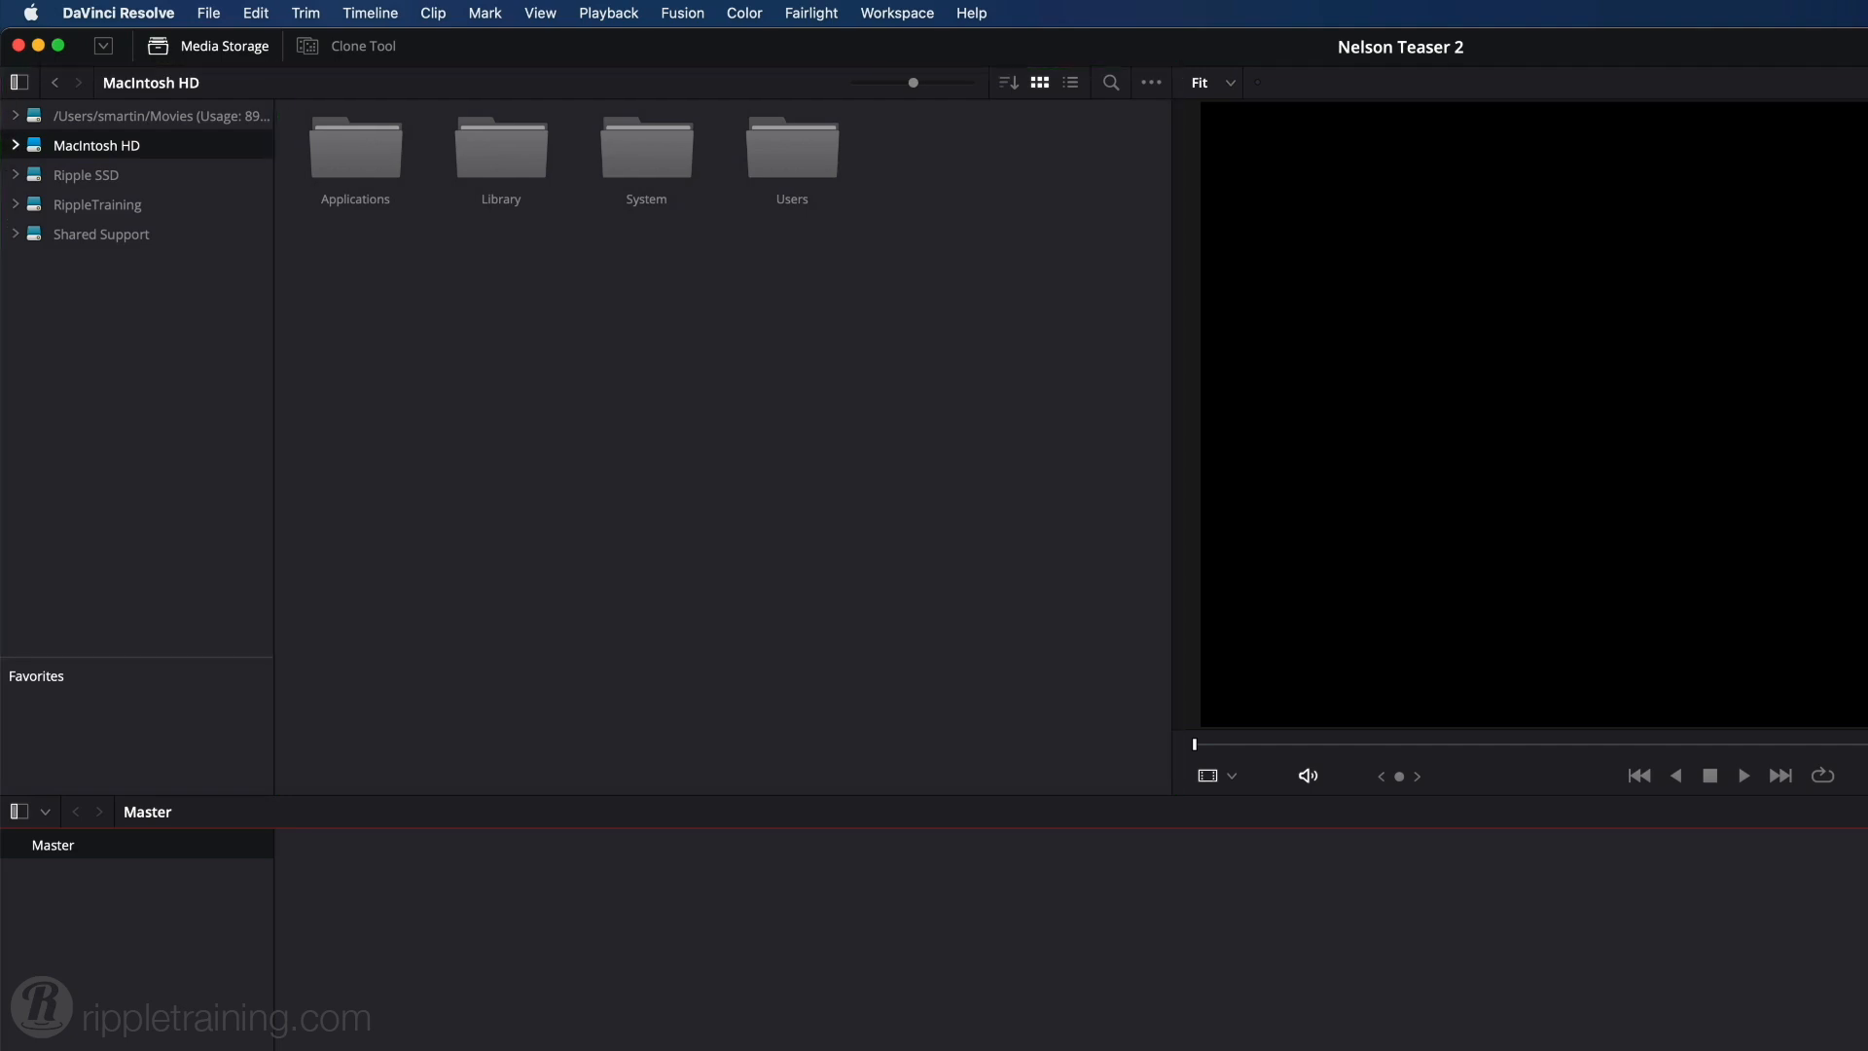
click(16, 175)
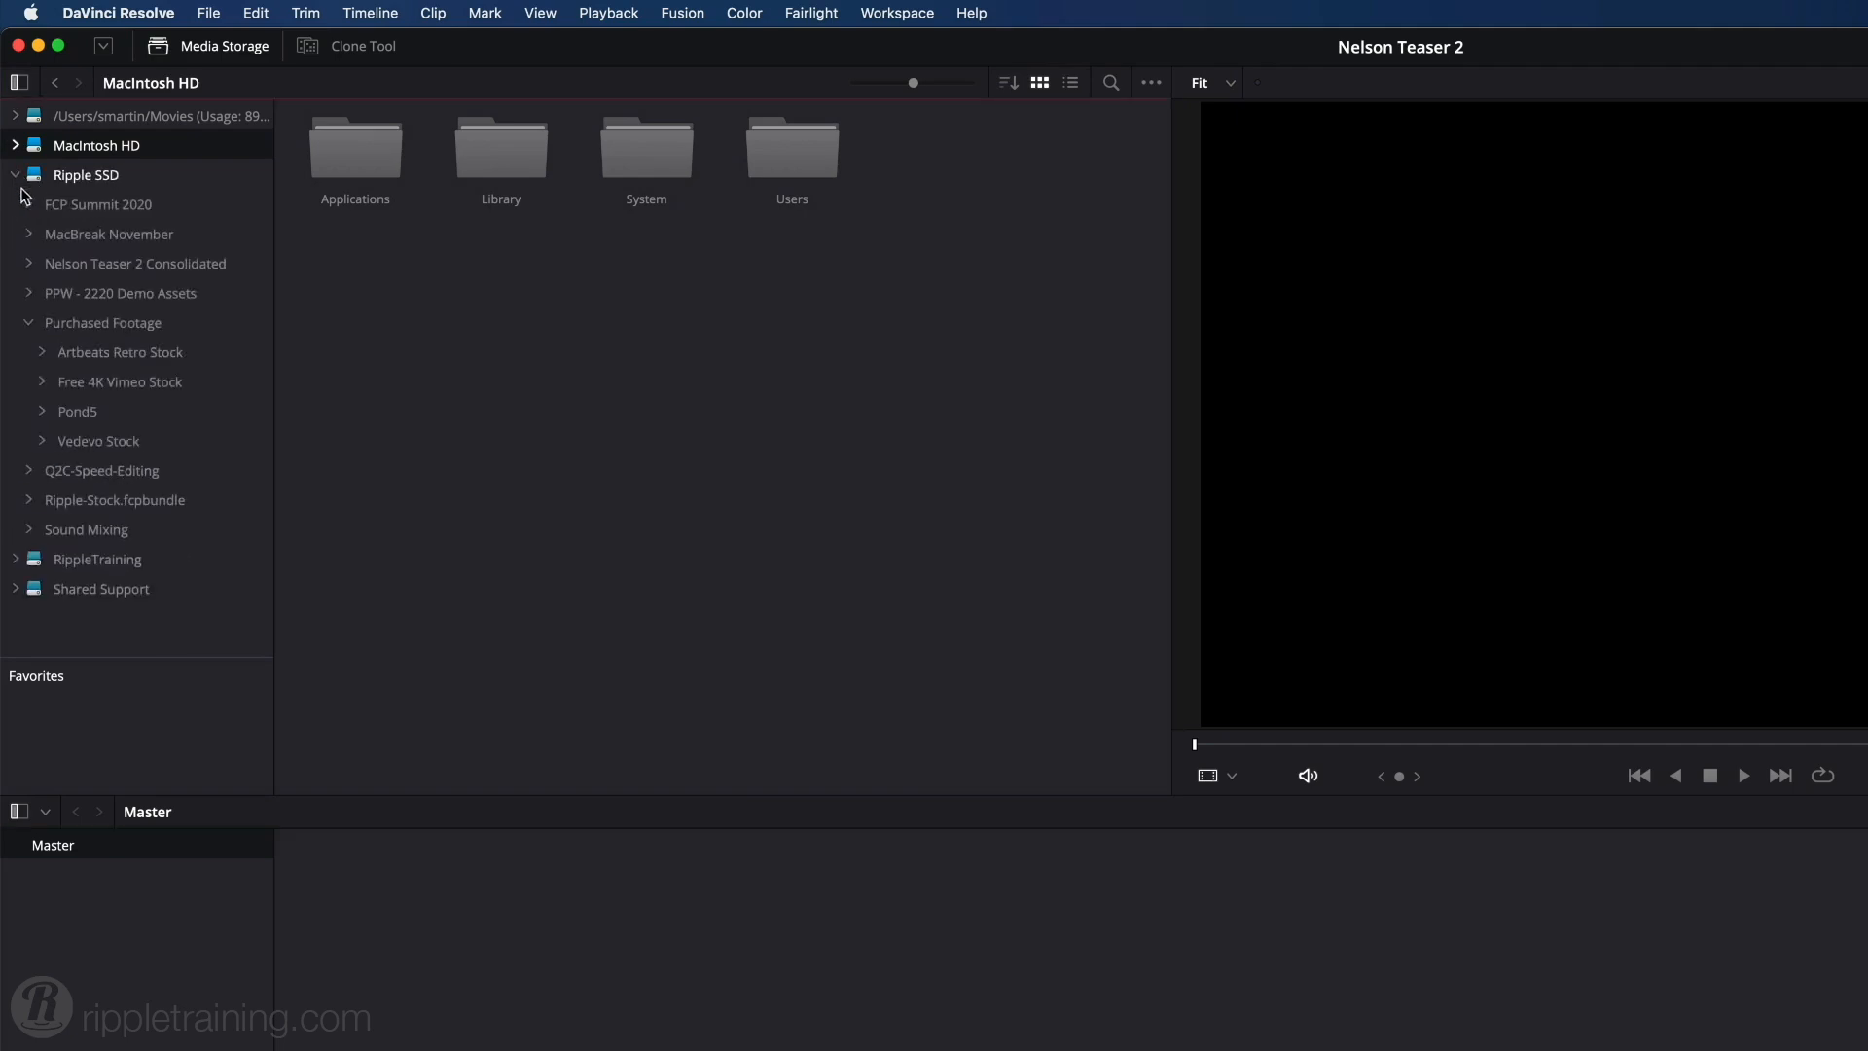
click(64, 409)
click(70, 438)
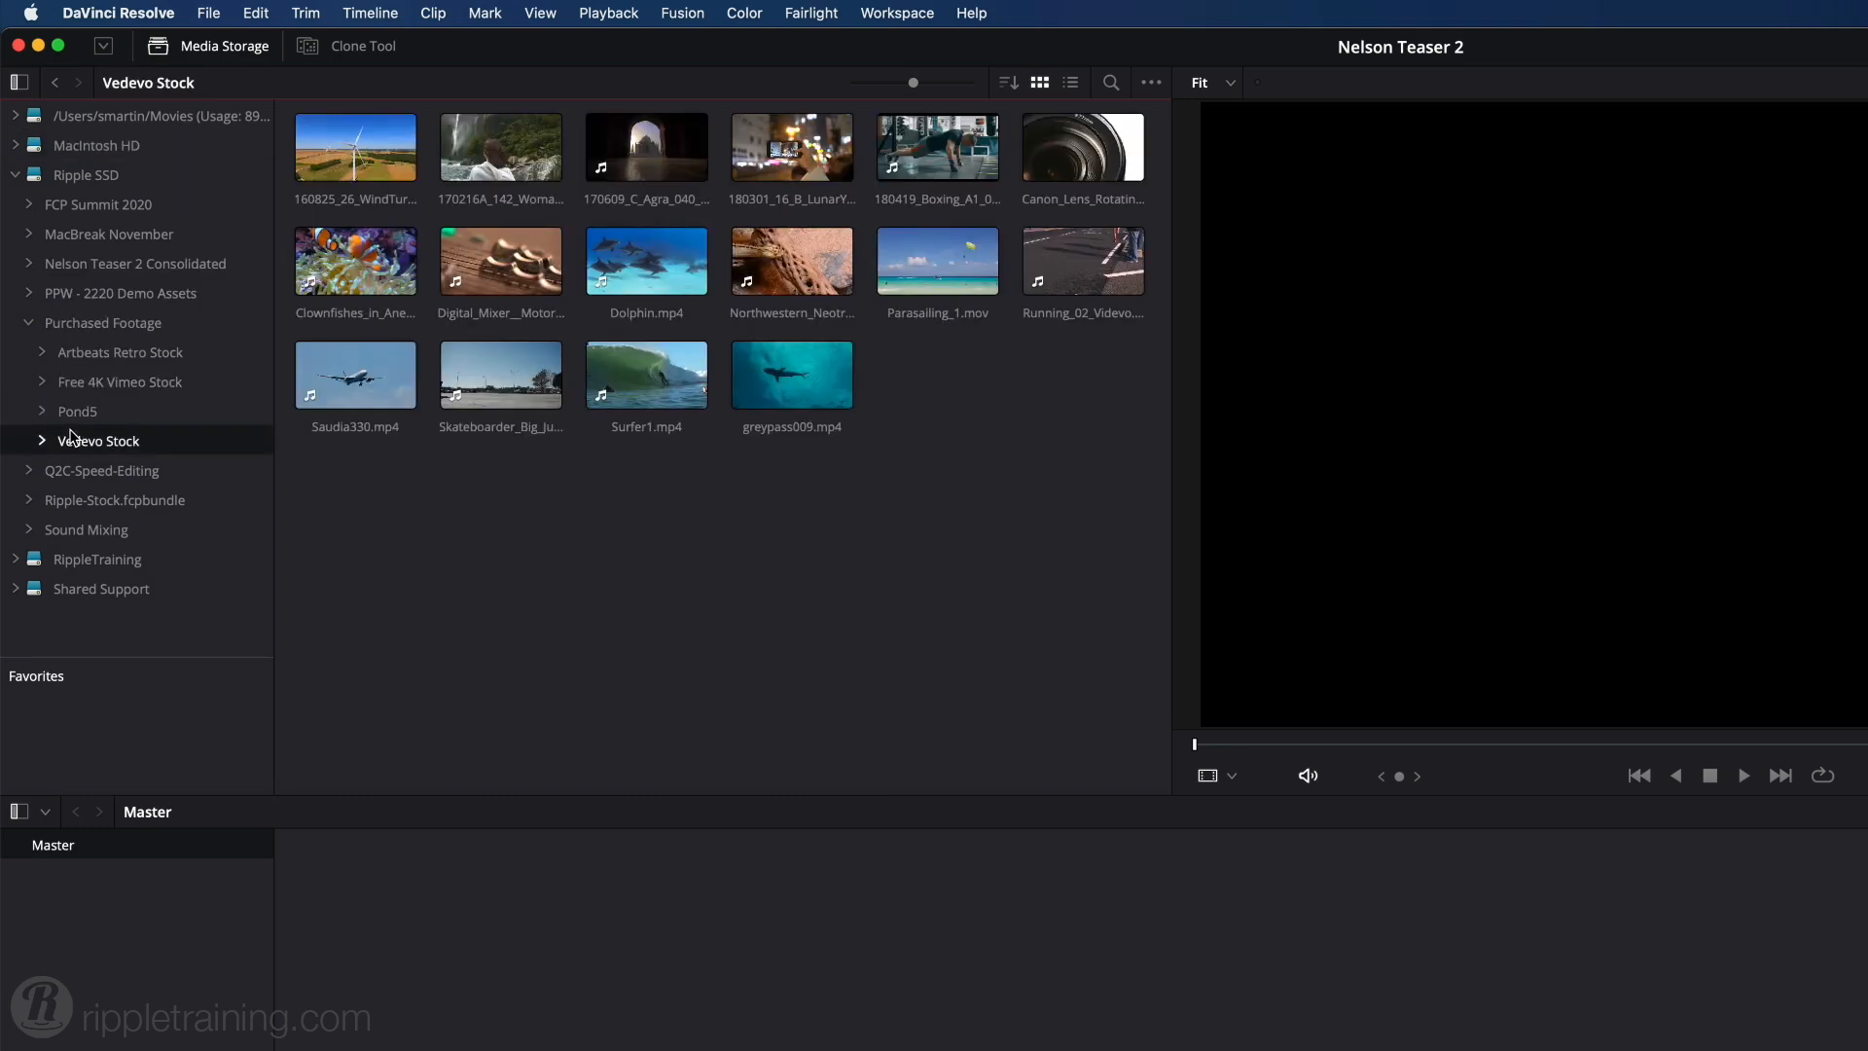
- Switch to Finder and bring its TEASER 2 folder into Resolve's media storage browser to reveal its location there
key(super+Tab)
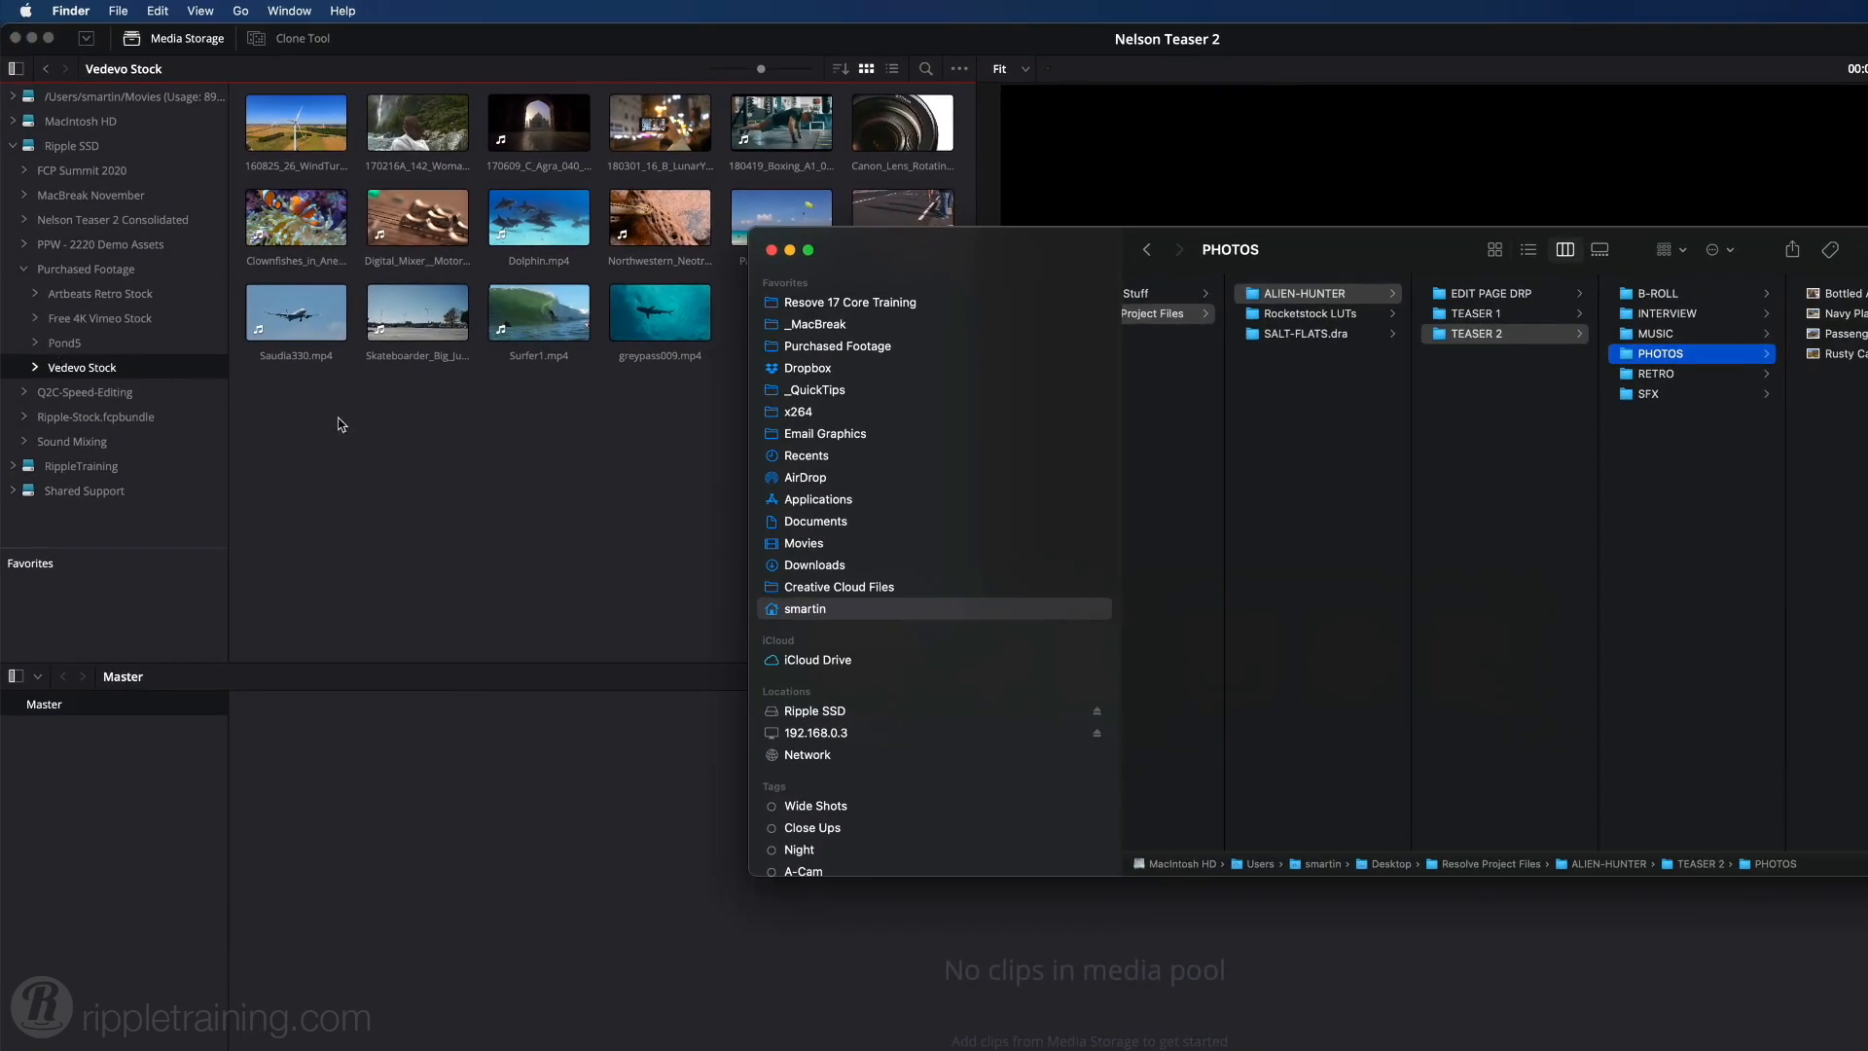
drag(1438, 335, 388, 463)
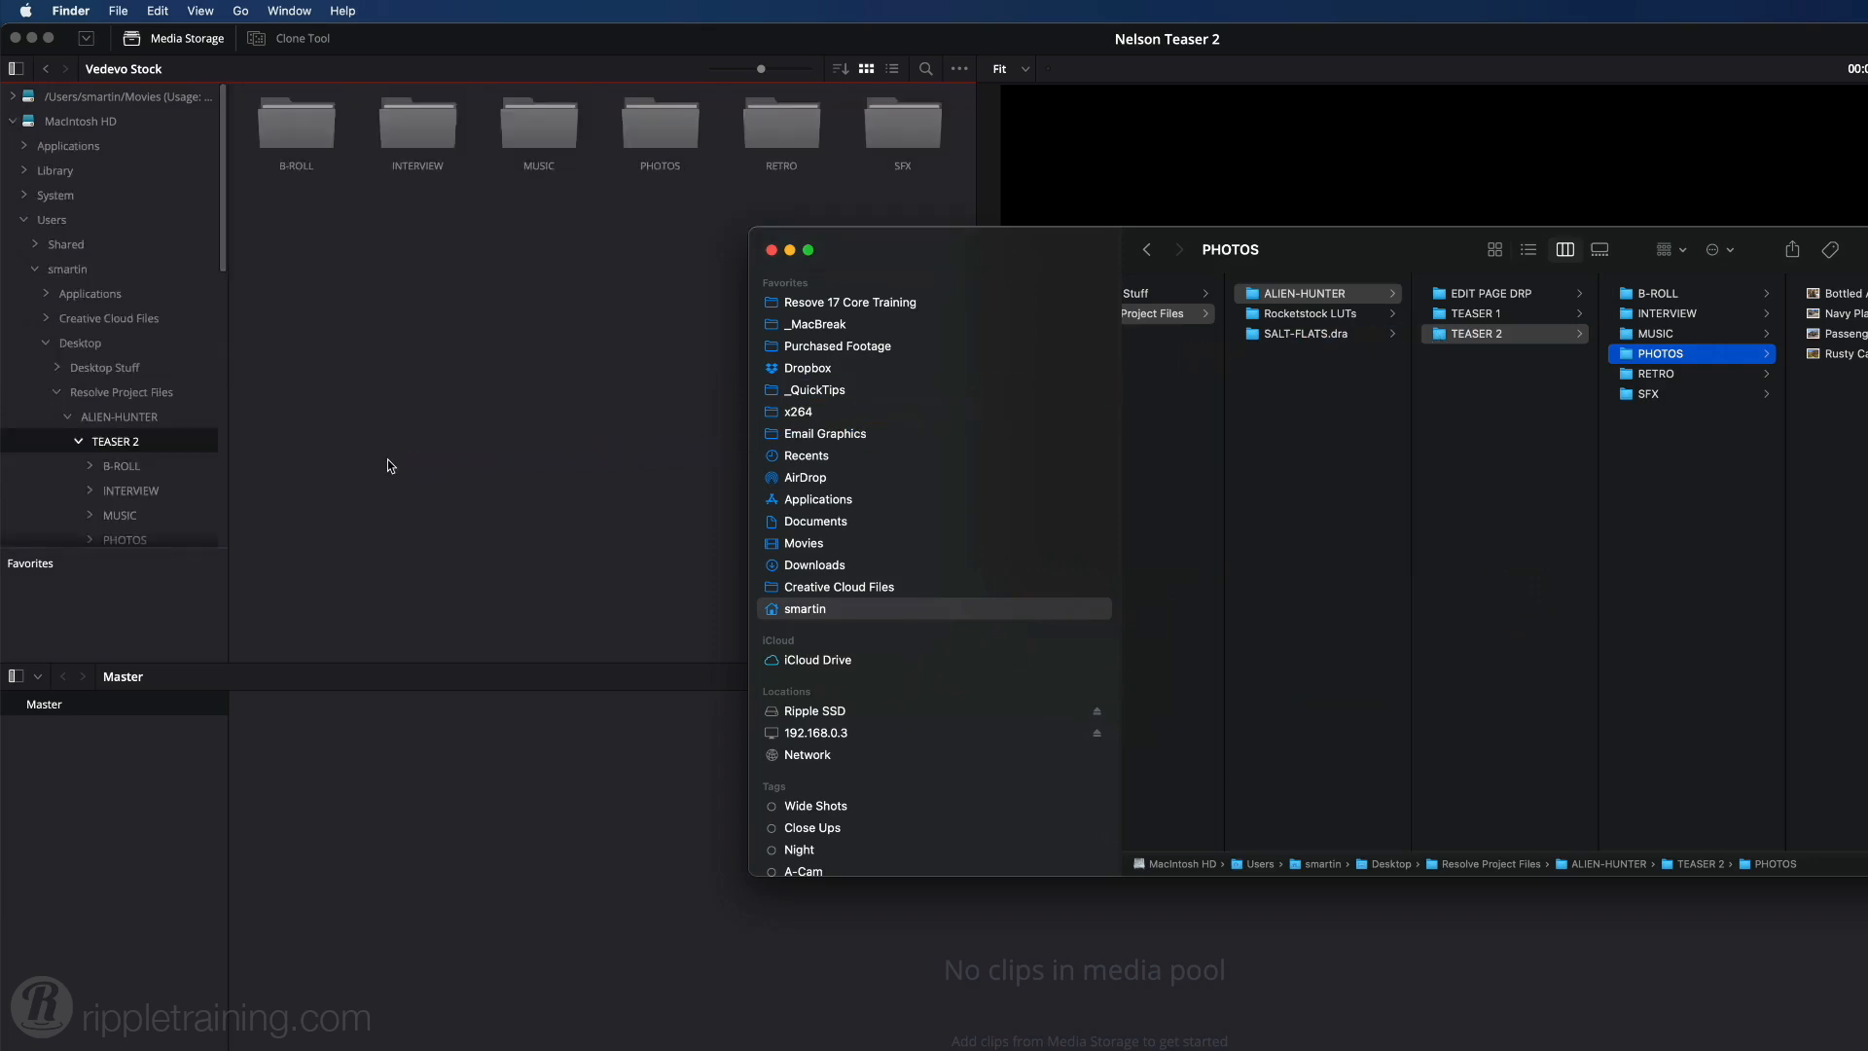
click(921, 300)
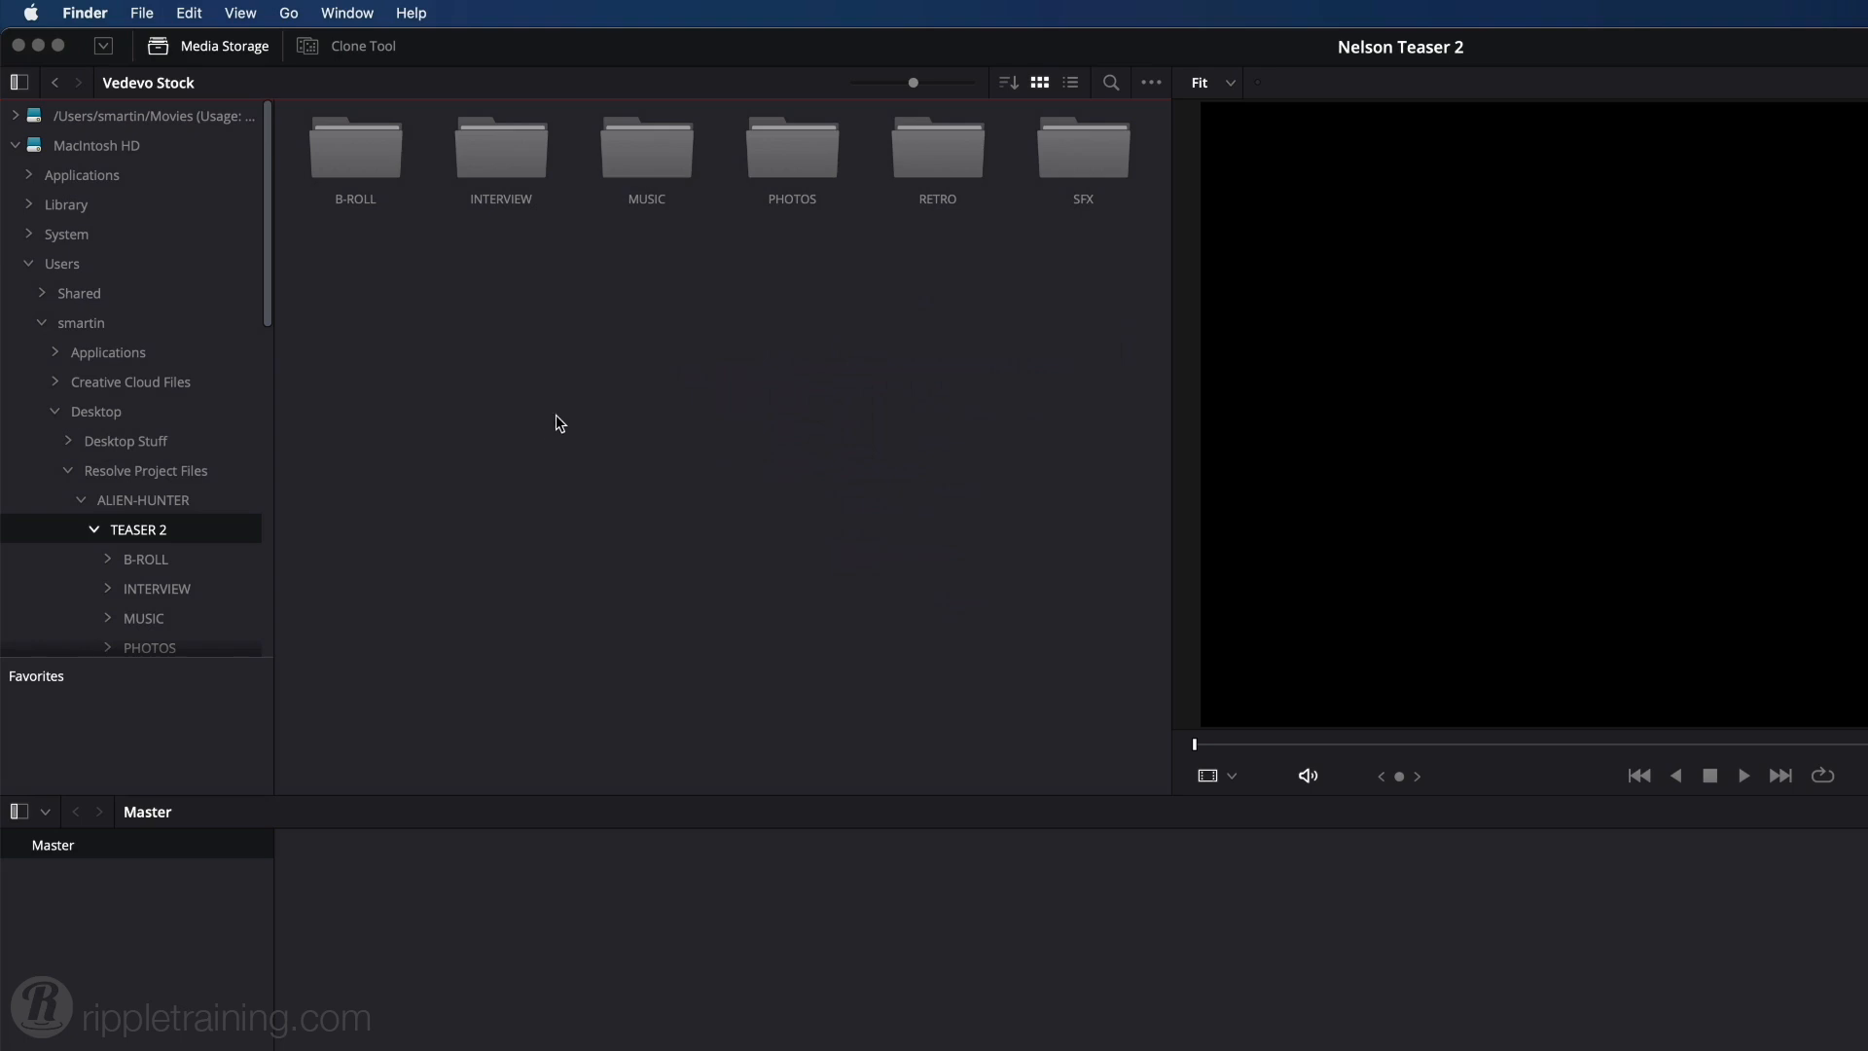
- Look through the contents of TEASER 2's B-ROLL, INTERVIEW, MUSIC, PHOTOS and RETRO folders in the media storage
scroll(244, 479, down, 3)
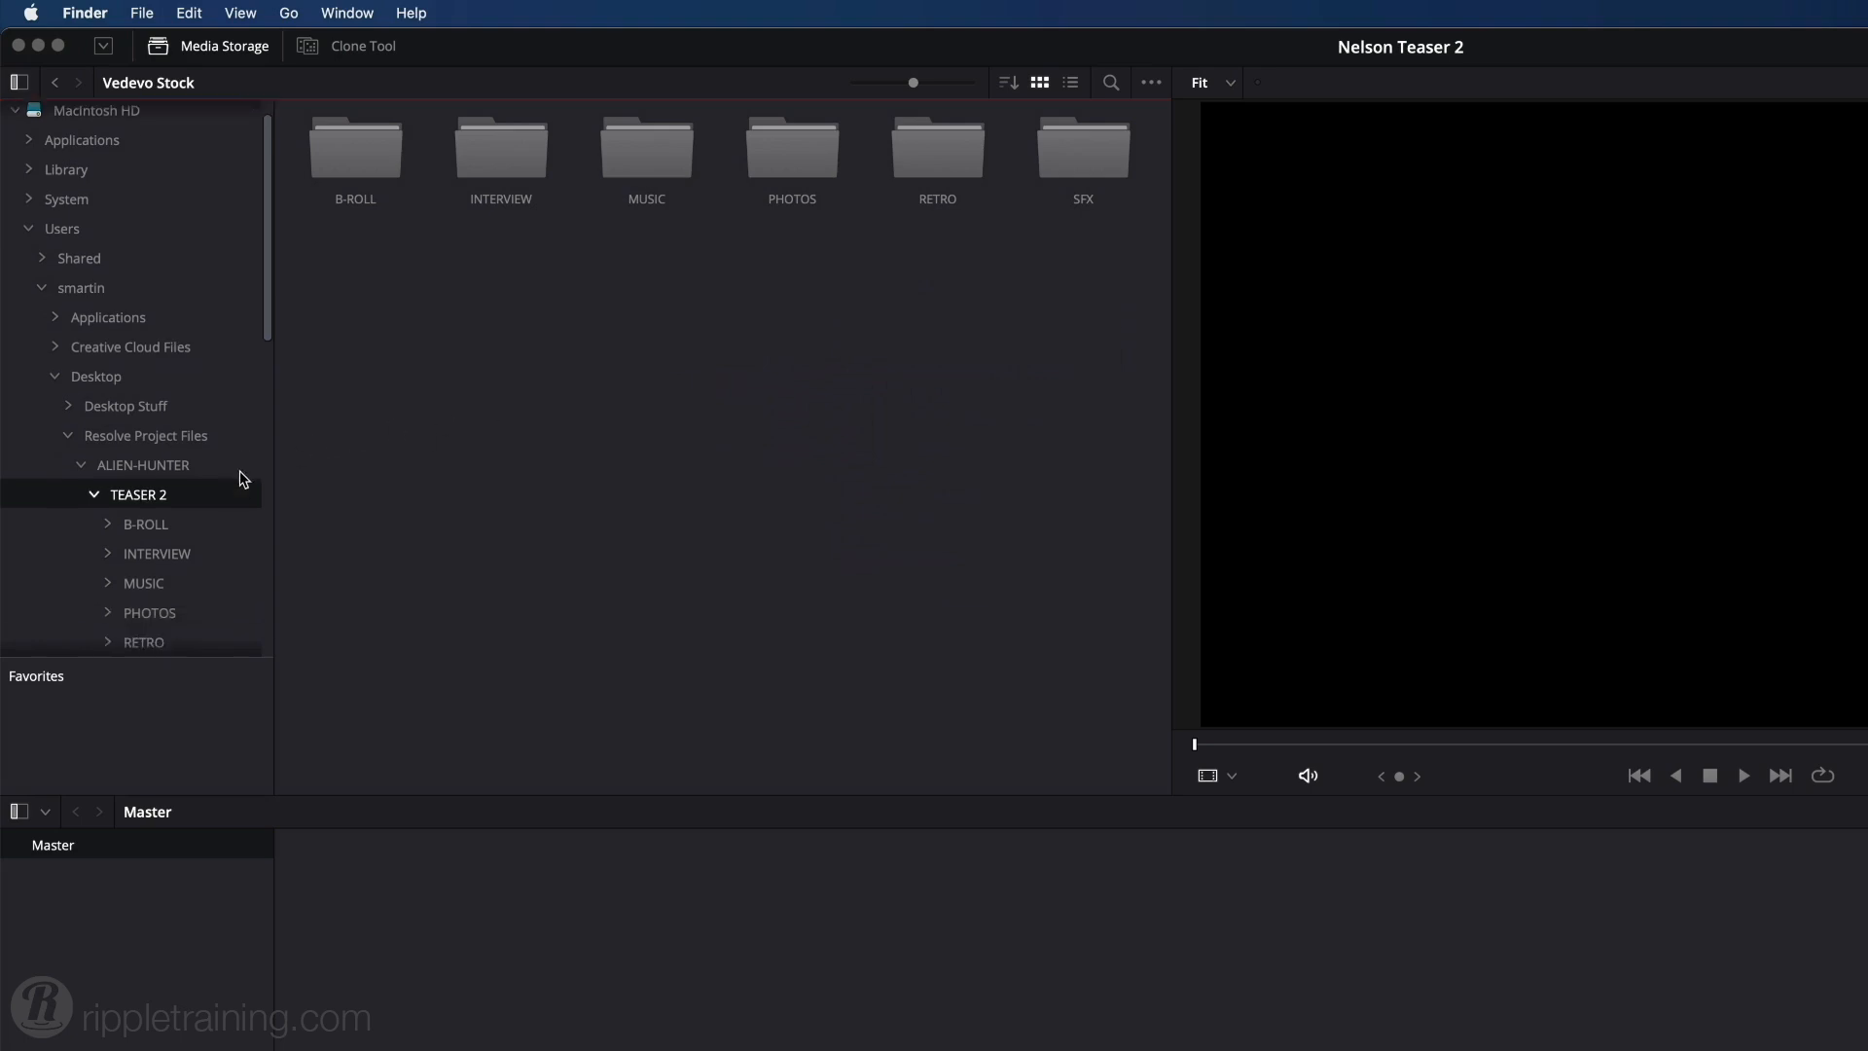
click(189, 477)
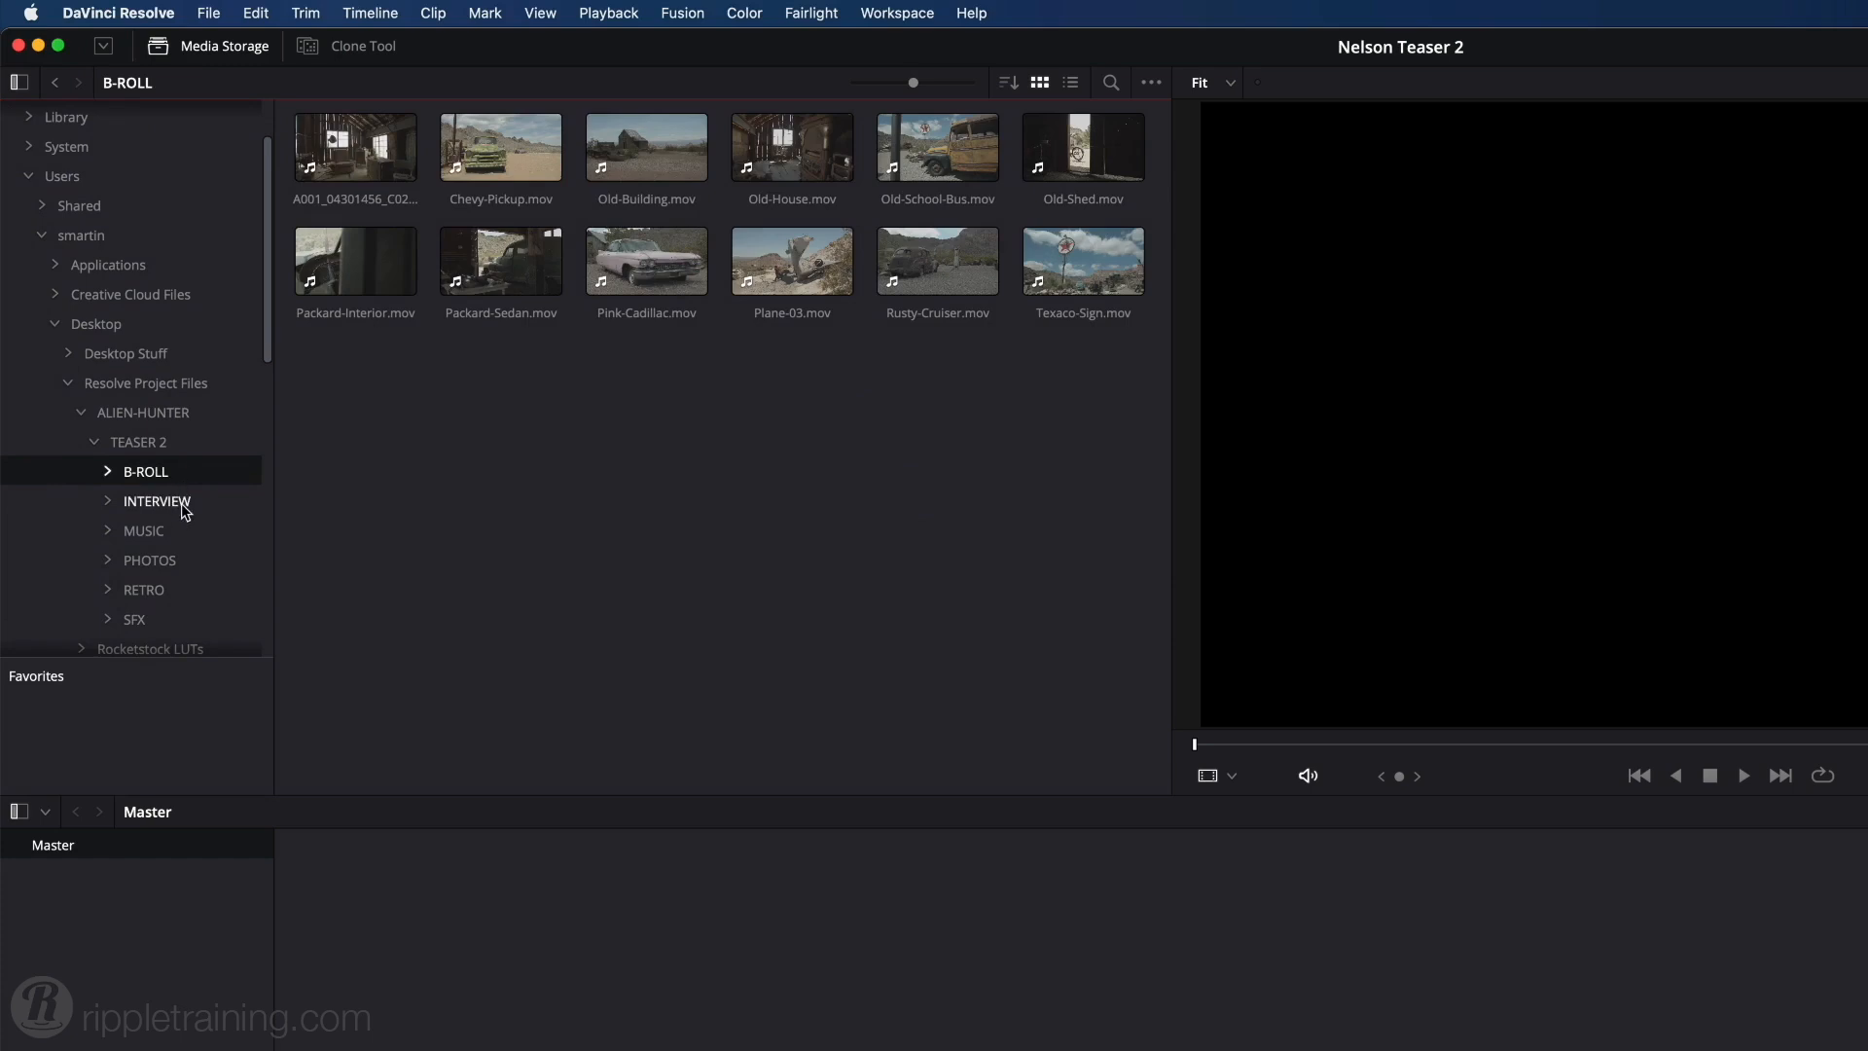
click(183, 506)
click(170, 535)
click(168, 564)
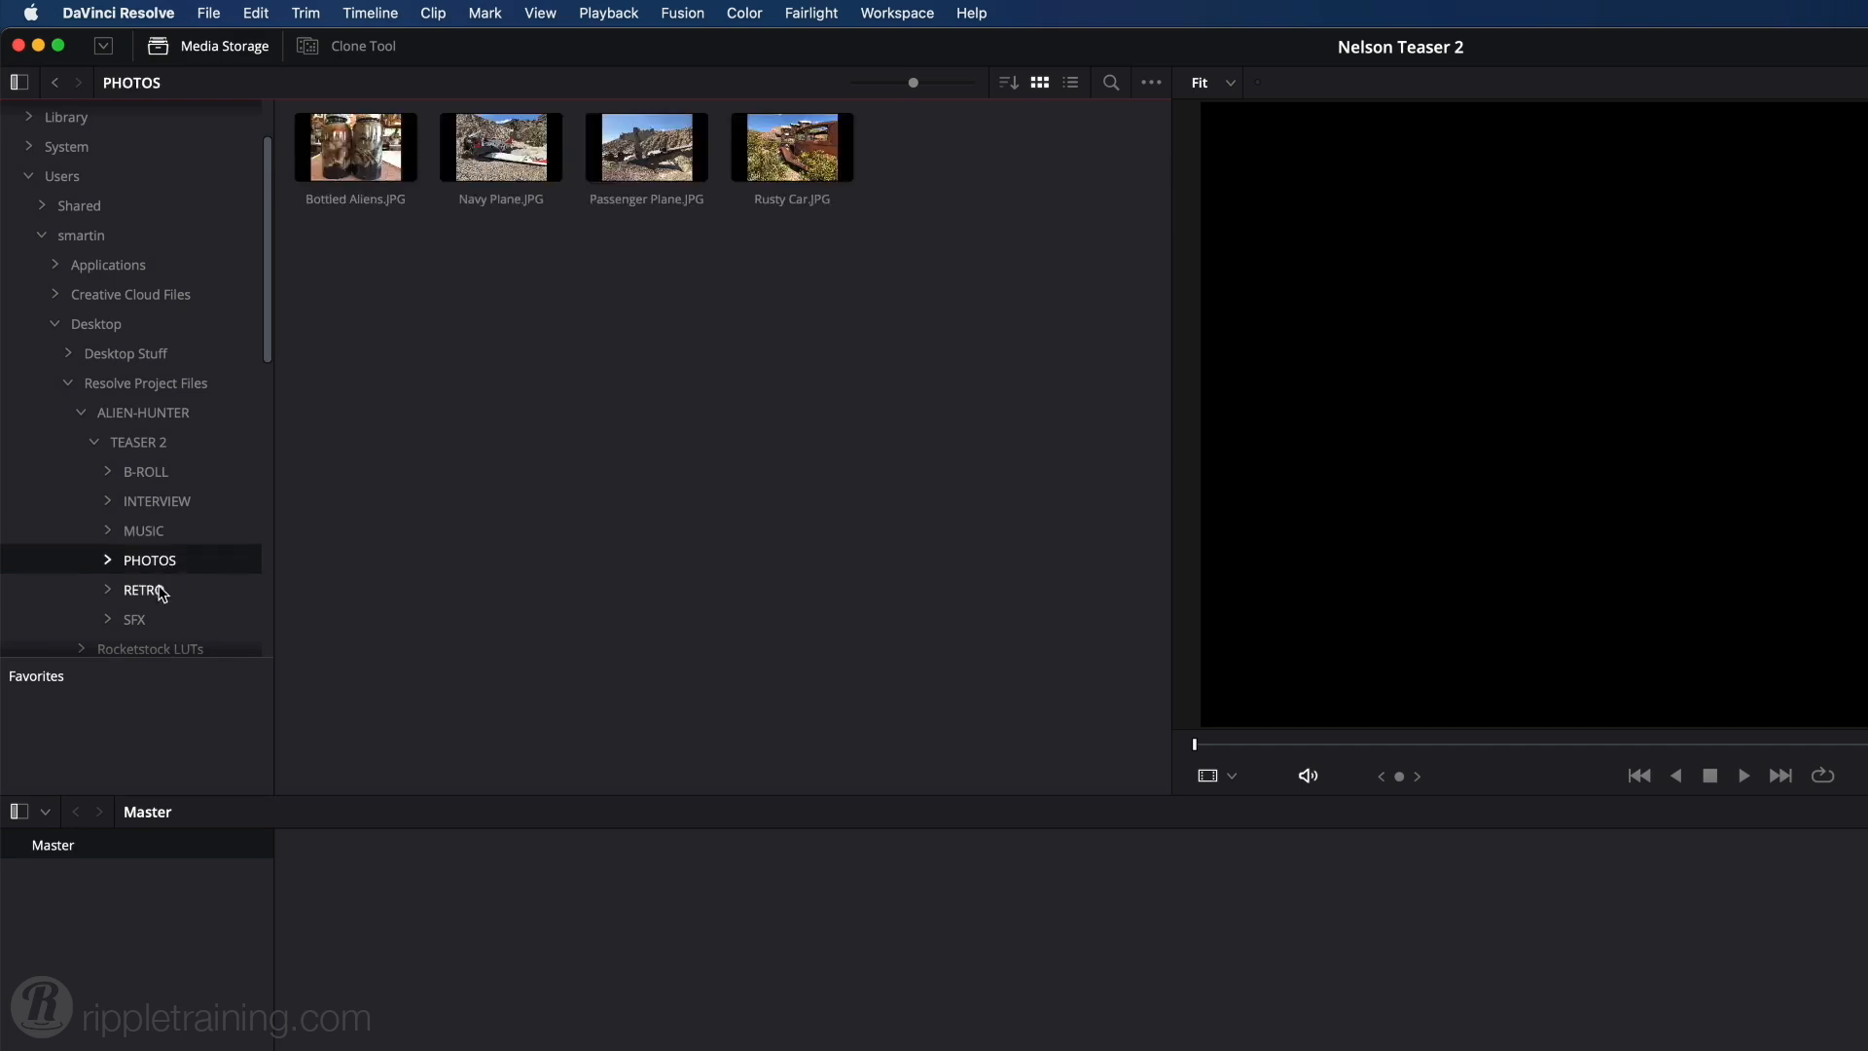
click(161, 593)
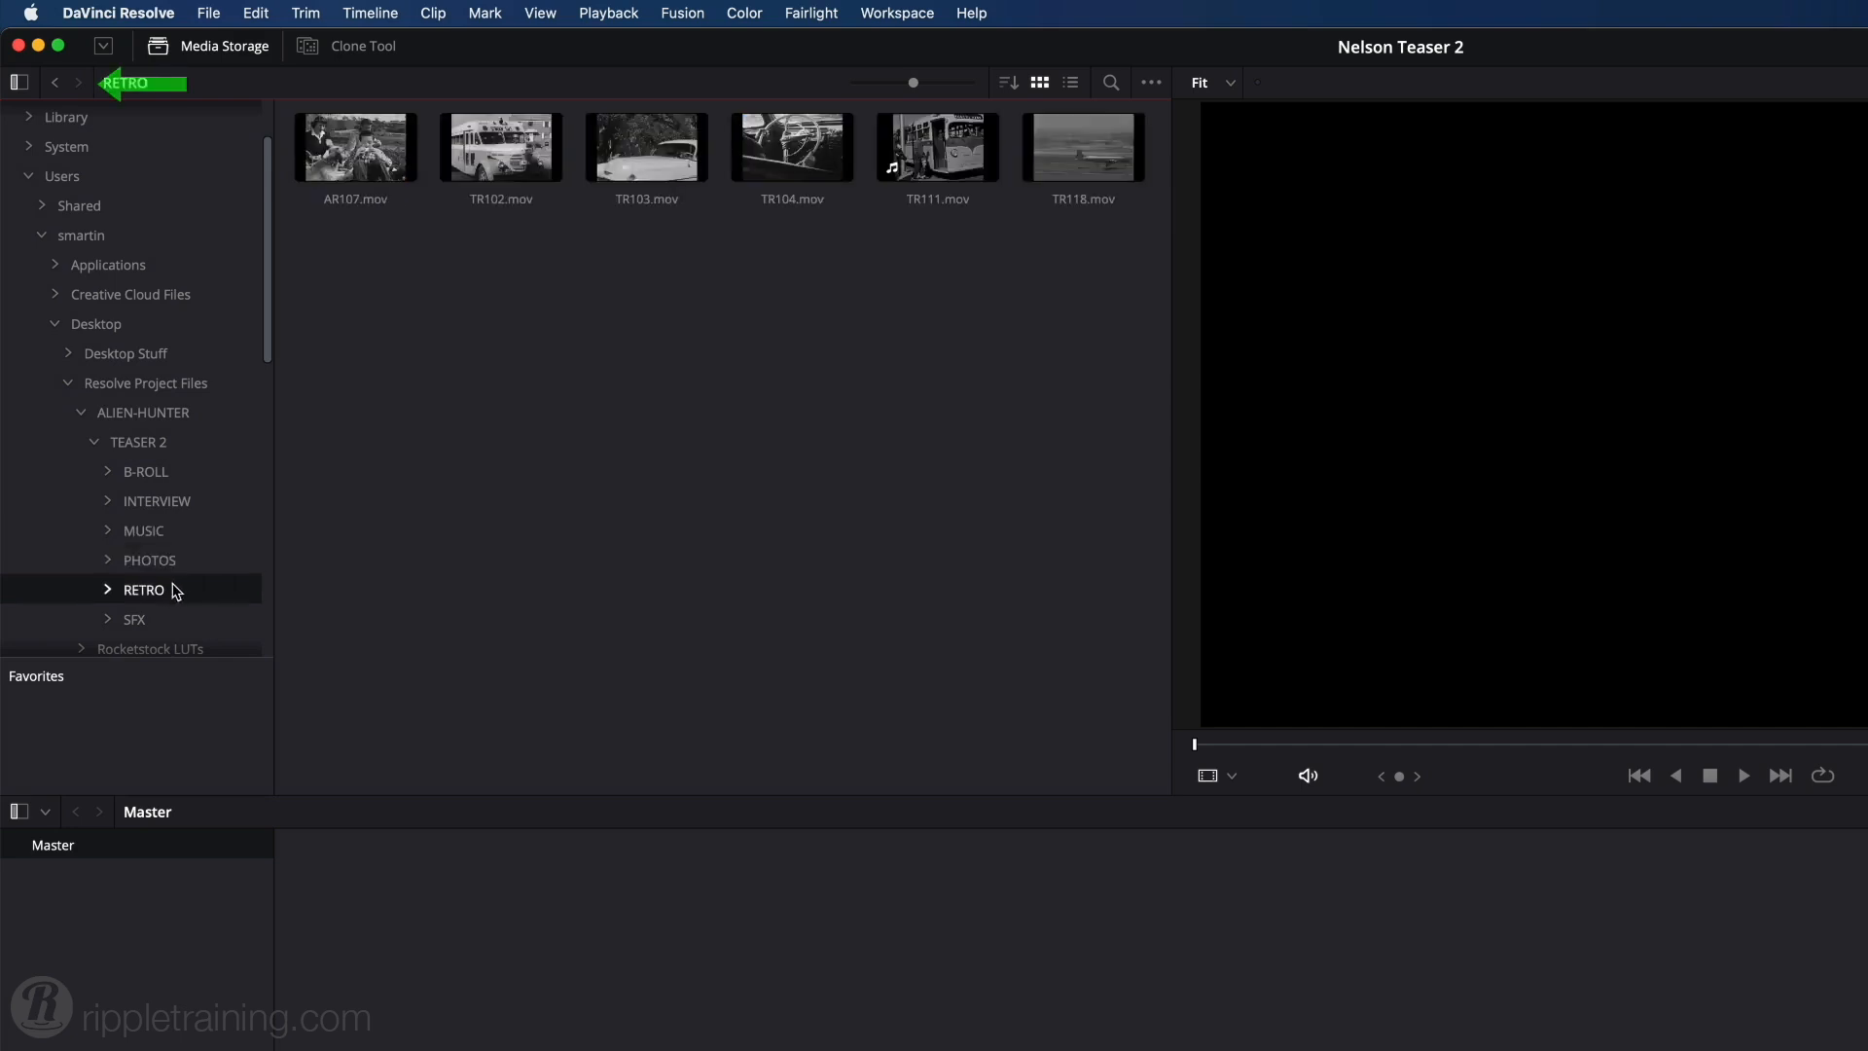
- Step back through the folder history from RETRO to the B-ROLL folder
click(55, 88)
click(54, 87)
click(54, 88)
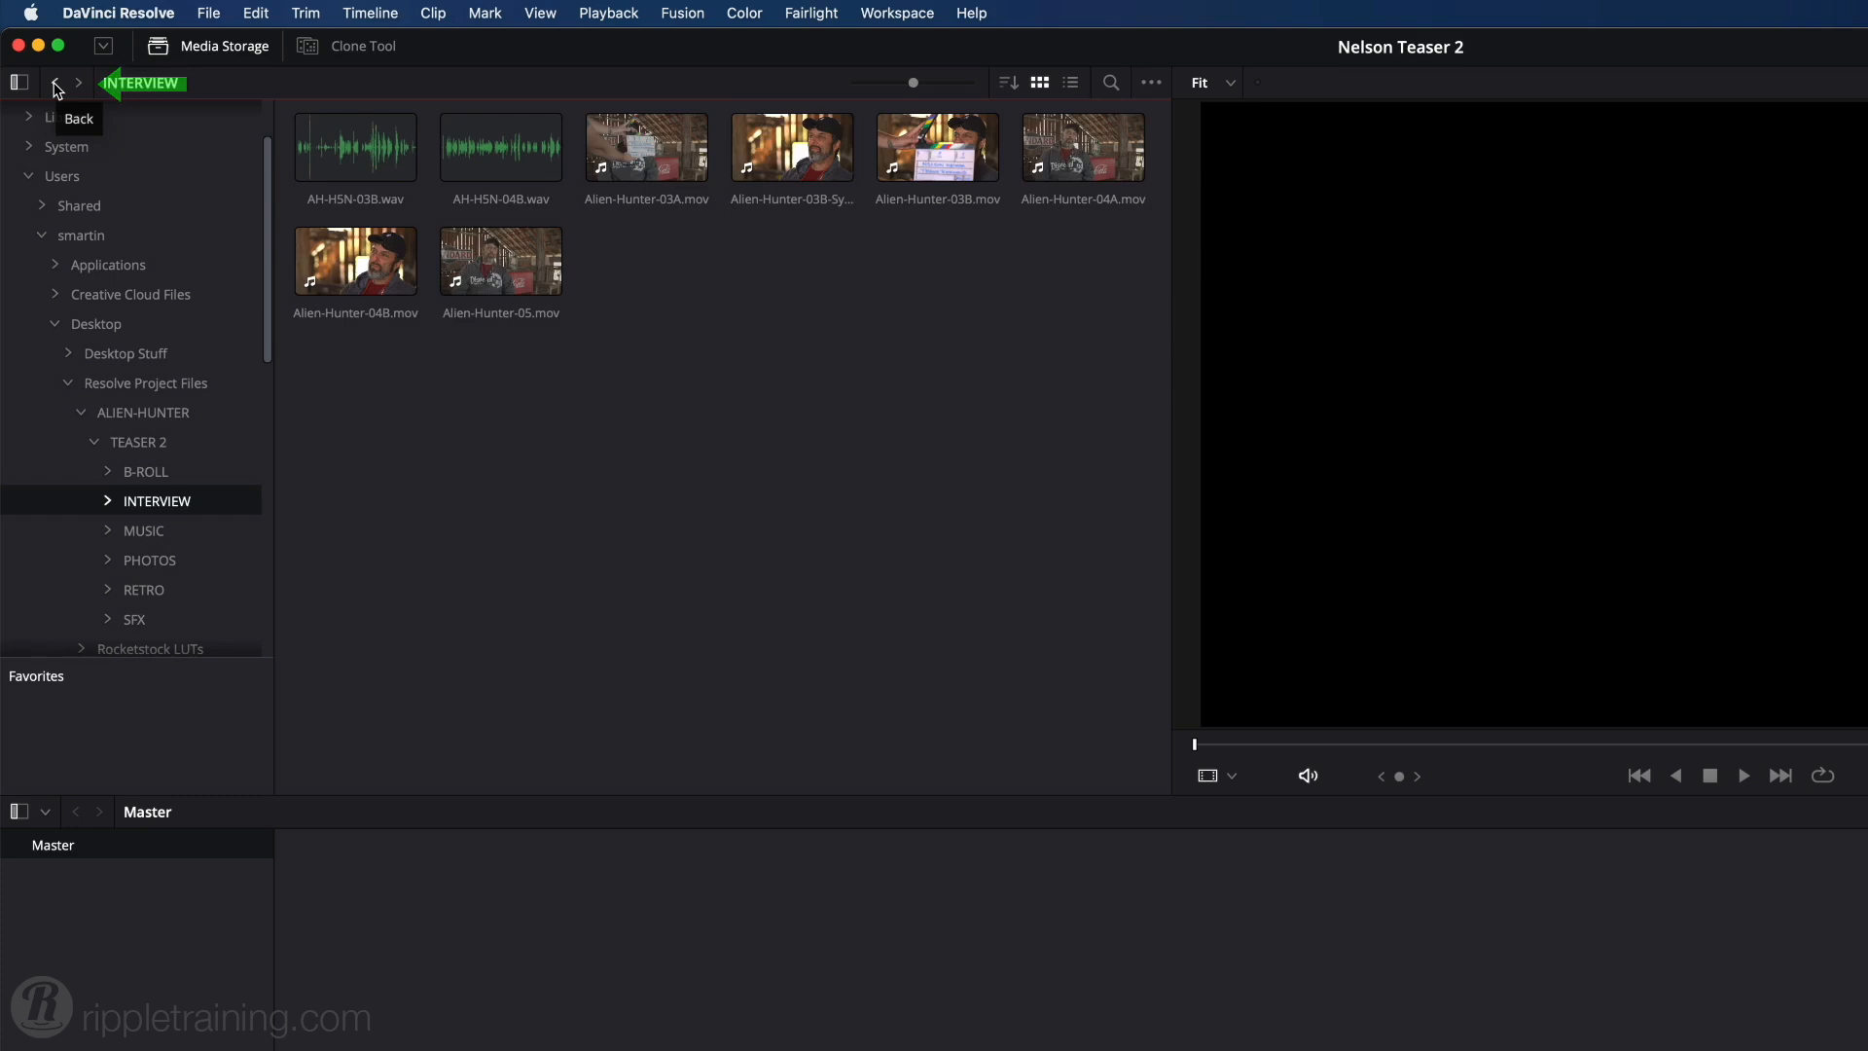
click(54, 88)
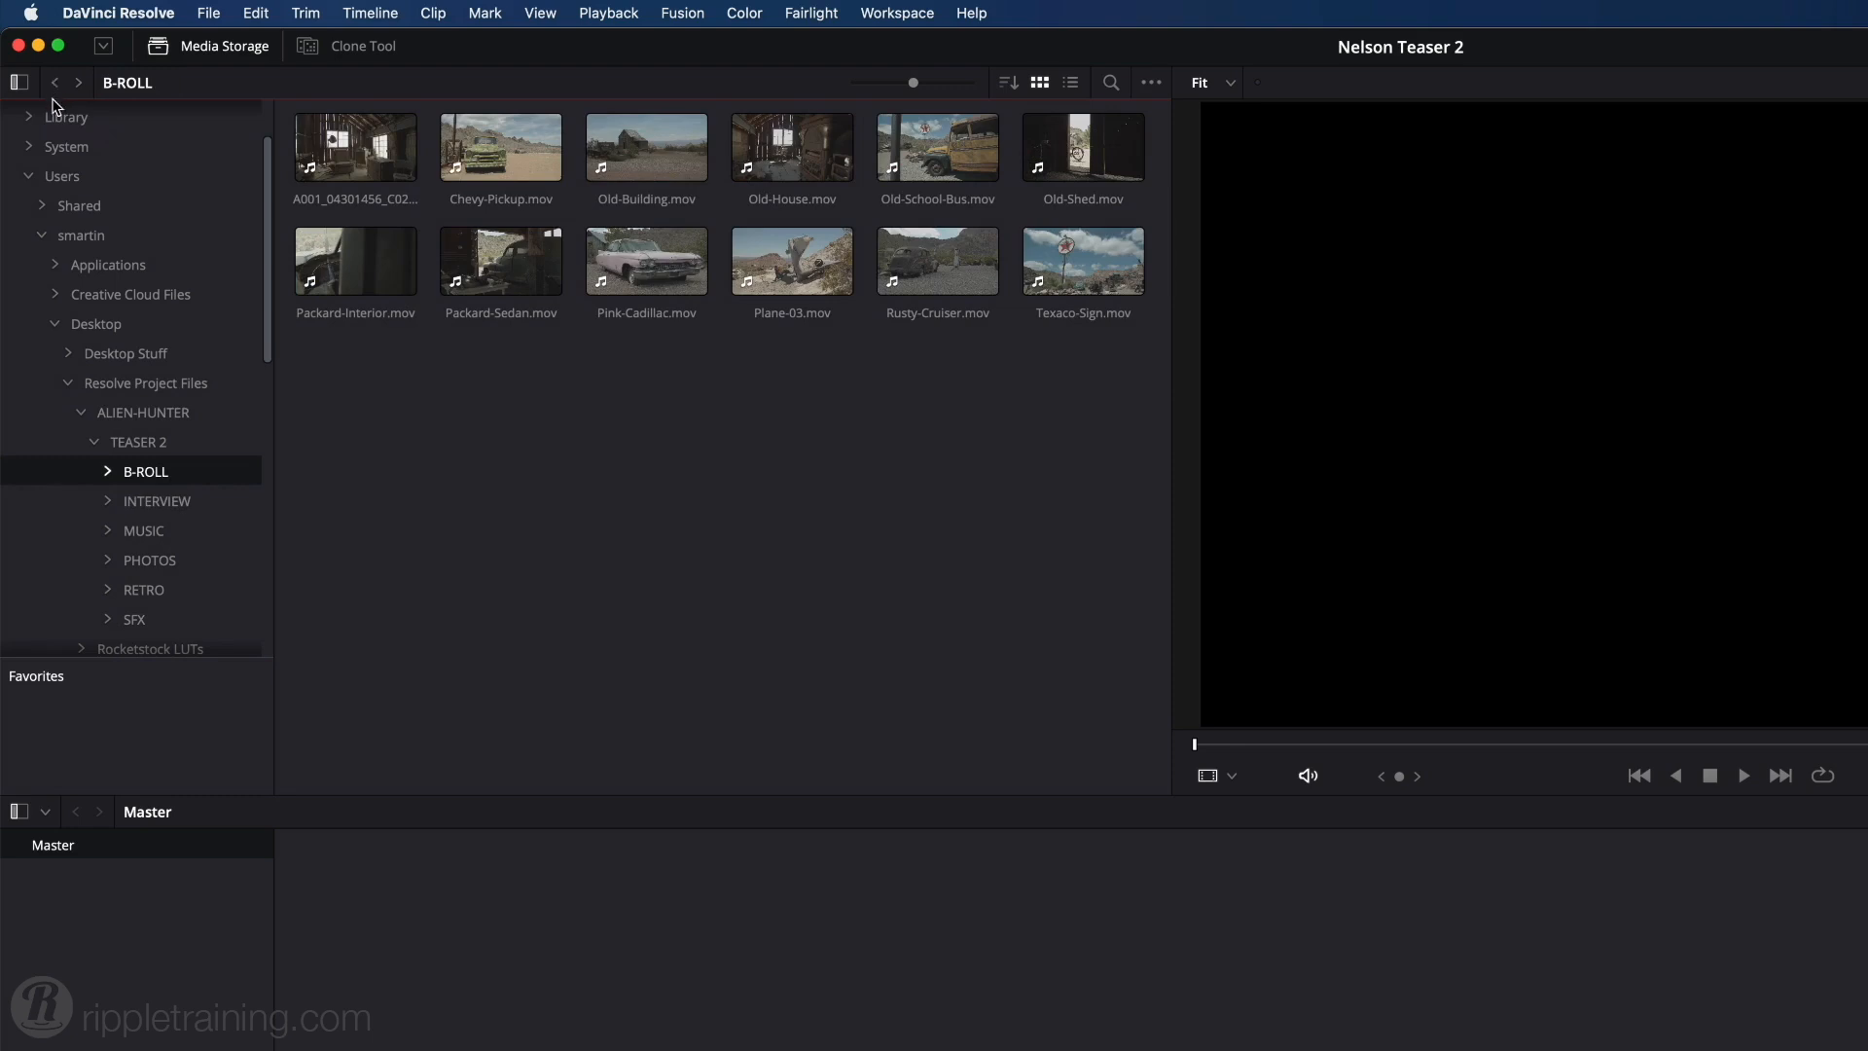
- Add the TEASER 2 folder to the media storage Favorites and open its B-ROLL folder
drag(137, 442, 141, 720)
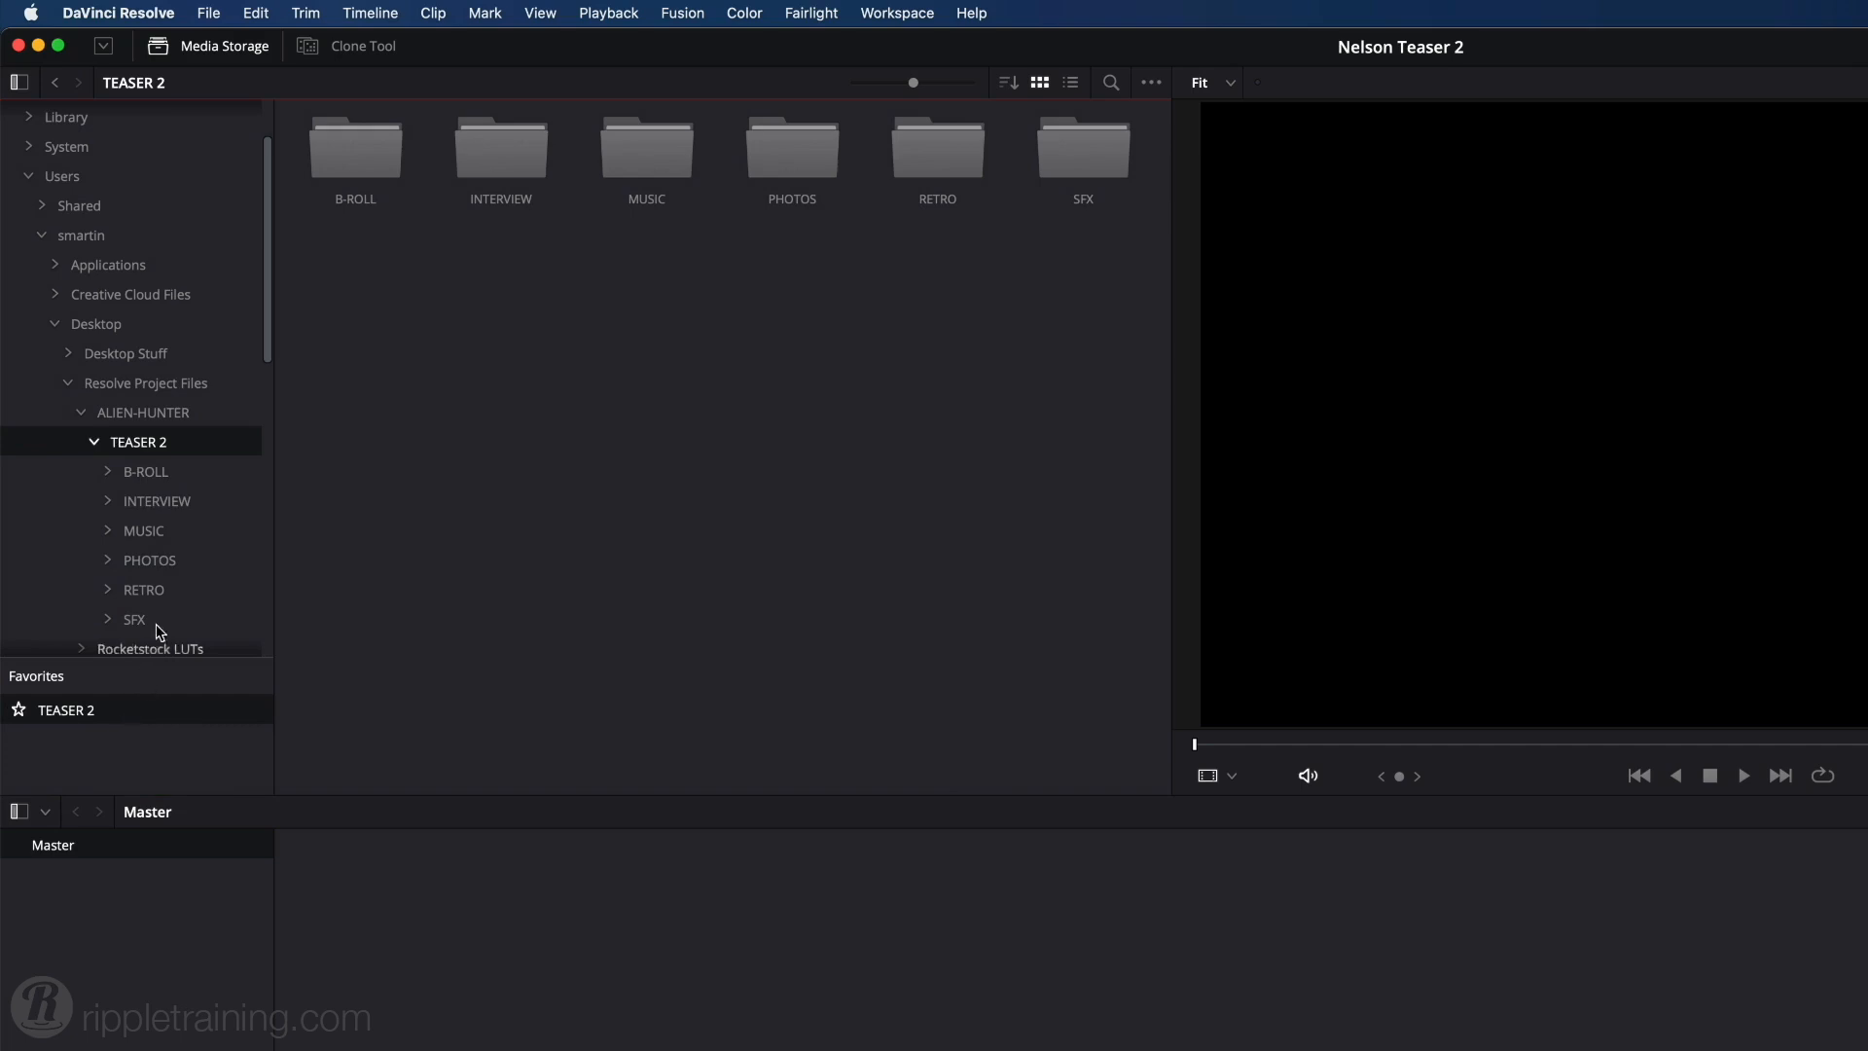
click(153, 475)
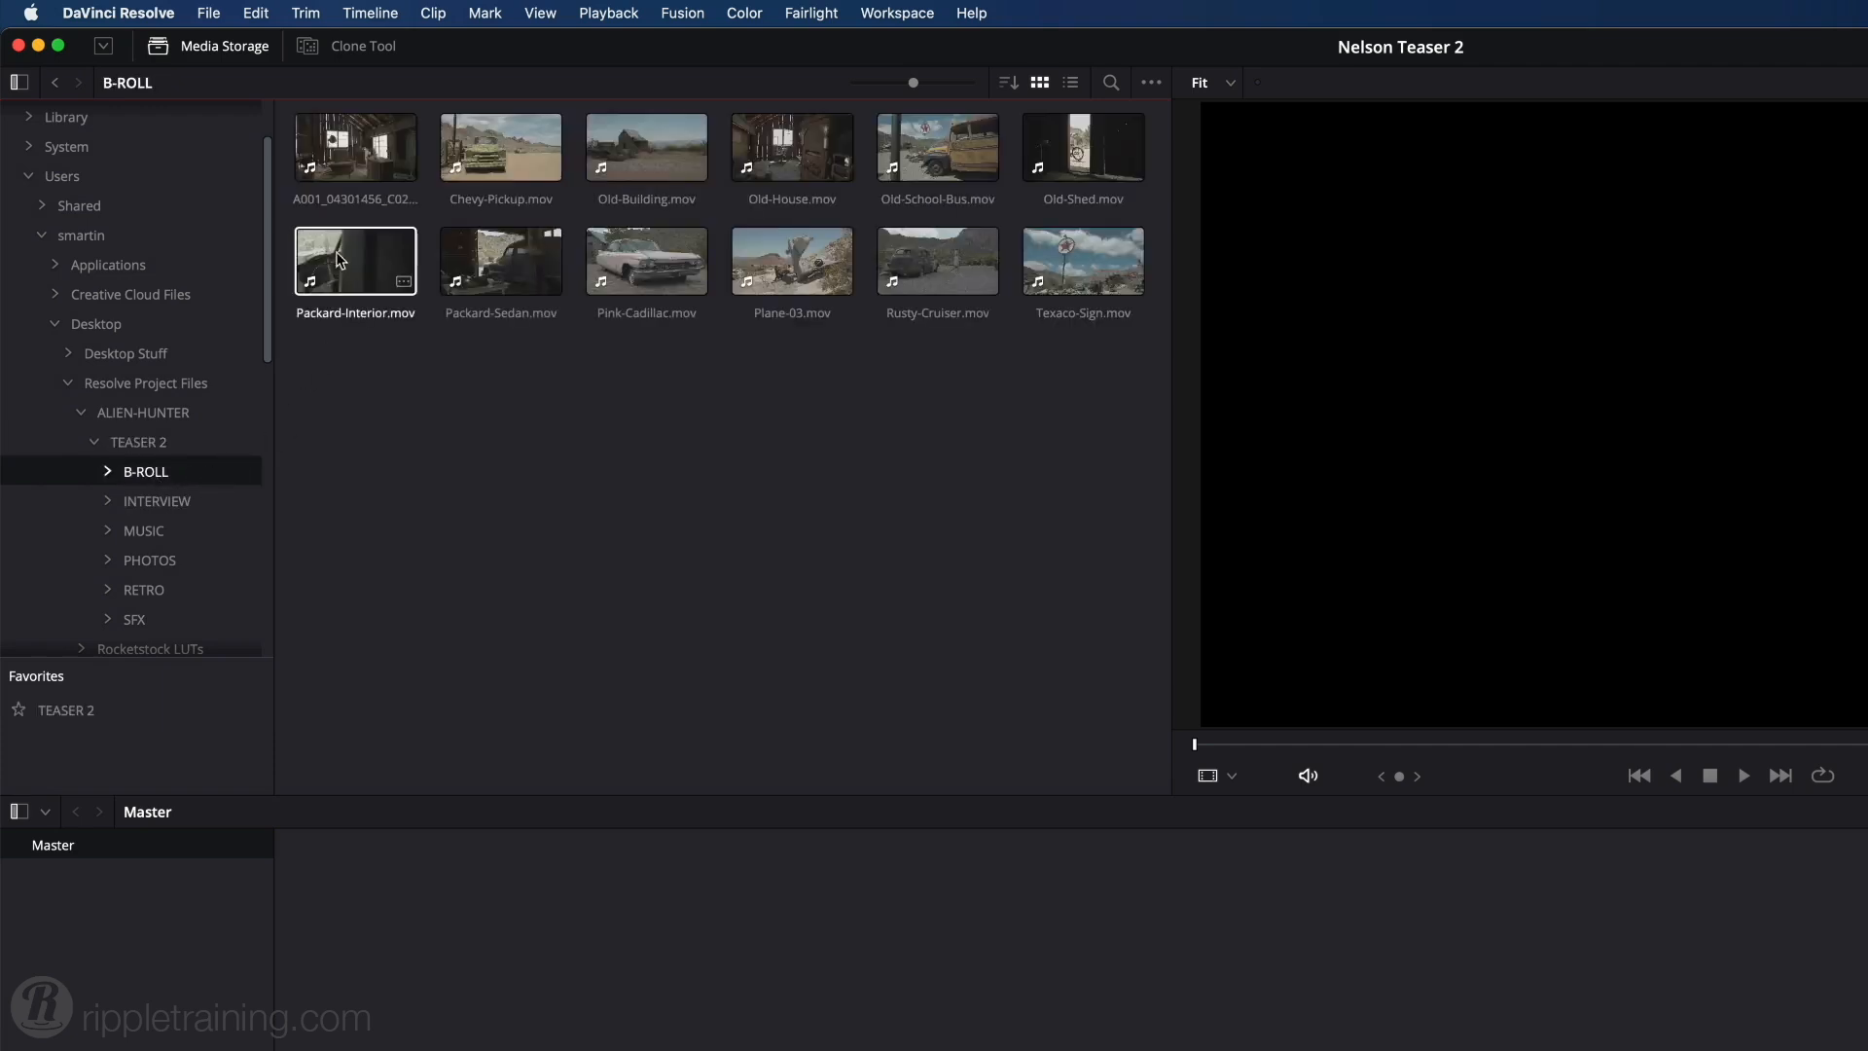
- Preview the A001_04301456_C021.braw and Chevy-Pickup.mov clips and check the viewer's Live Media Preview option
click(355, 173)
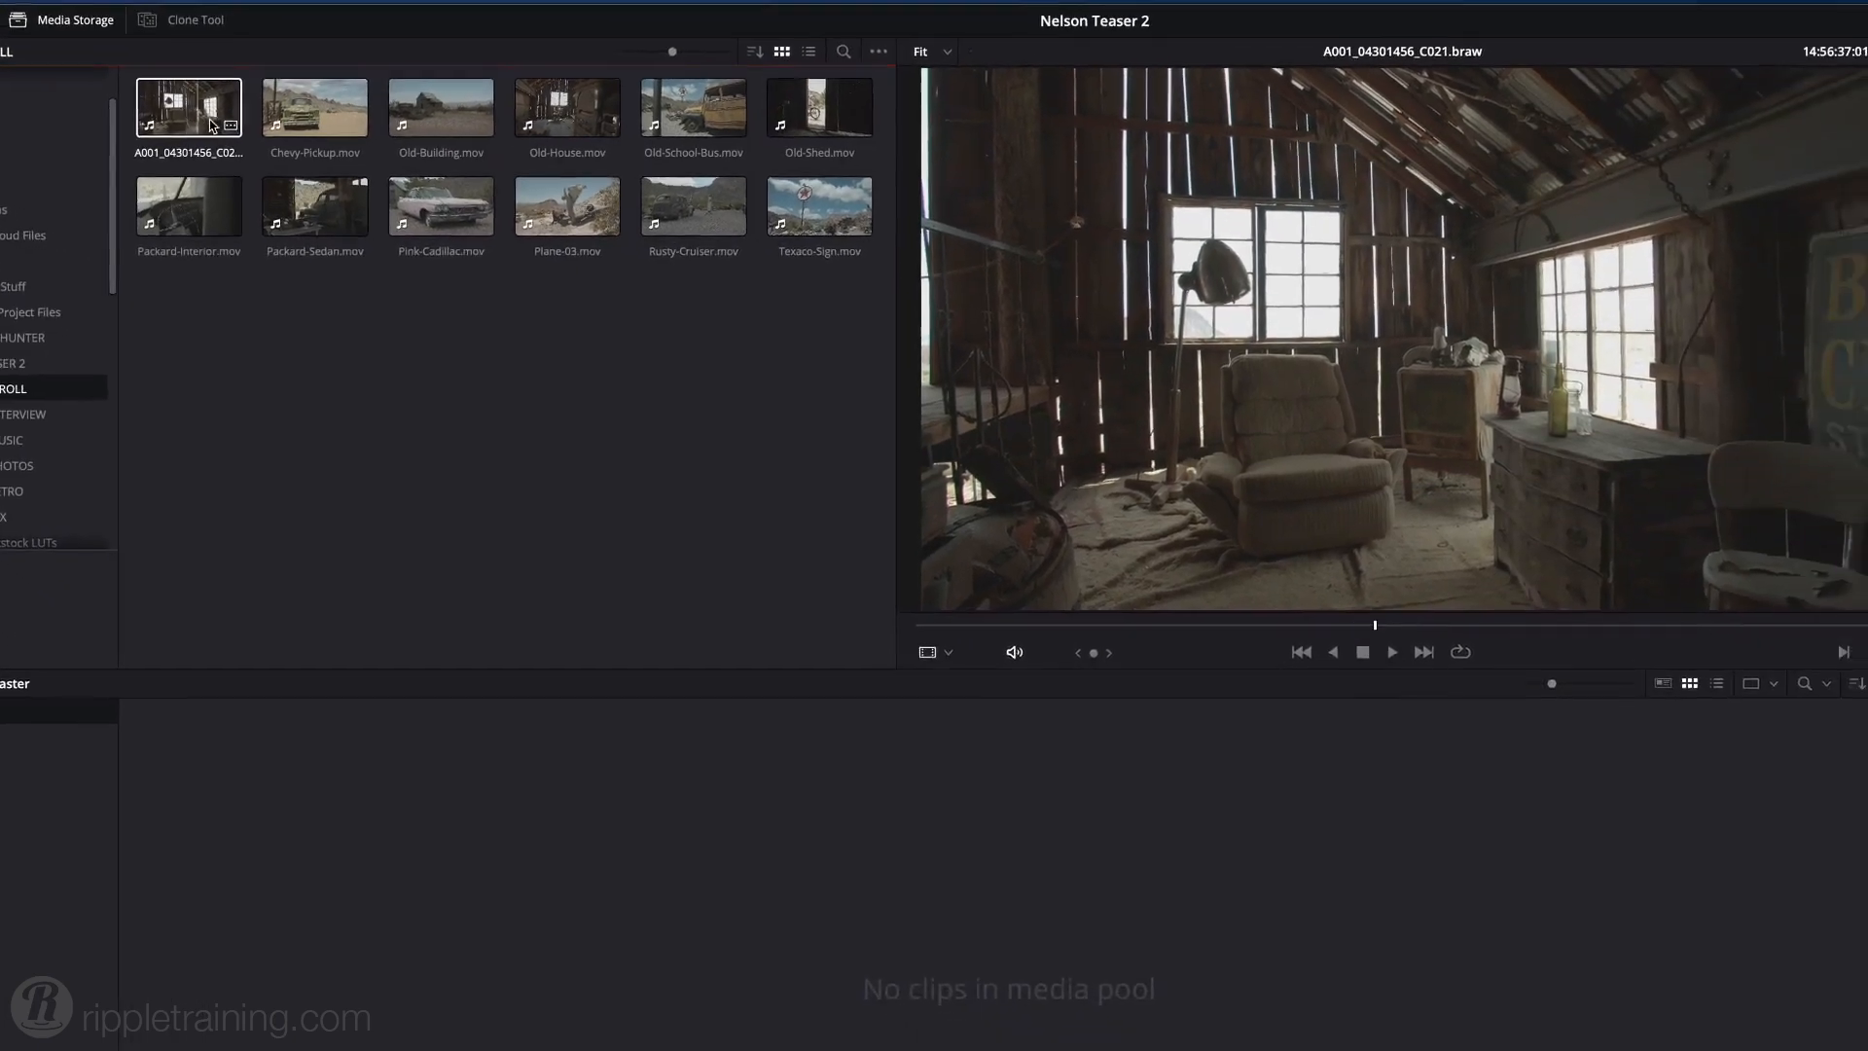
click(504, 167)
click(379, 120)
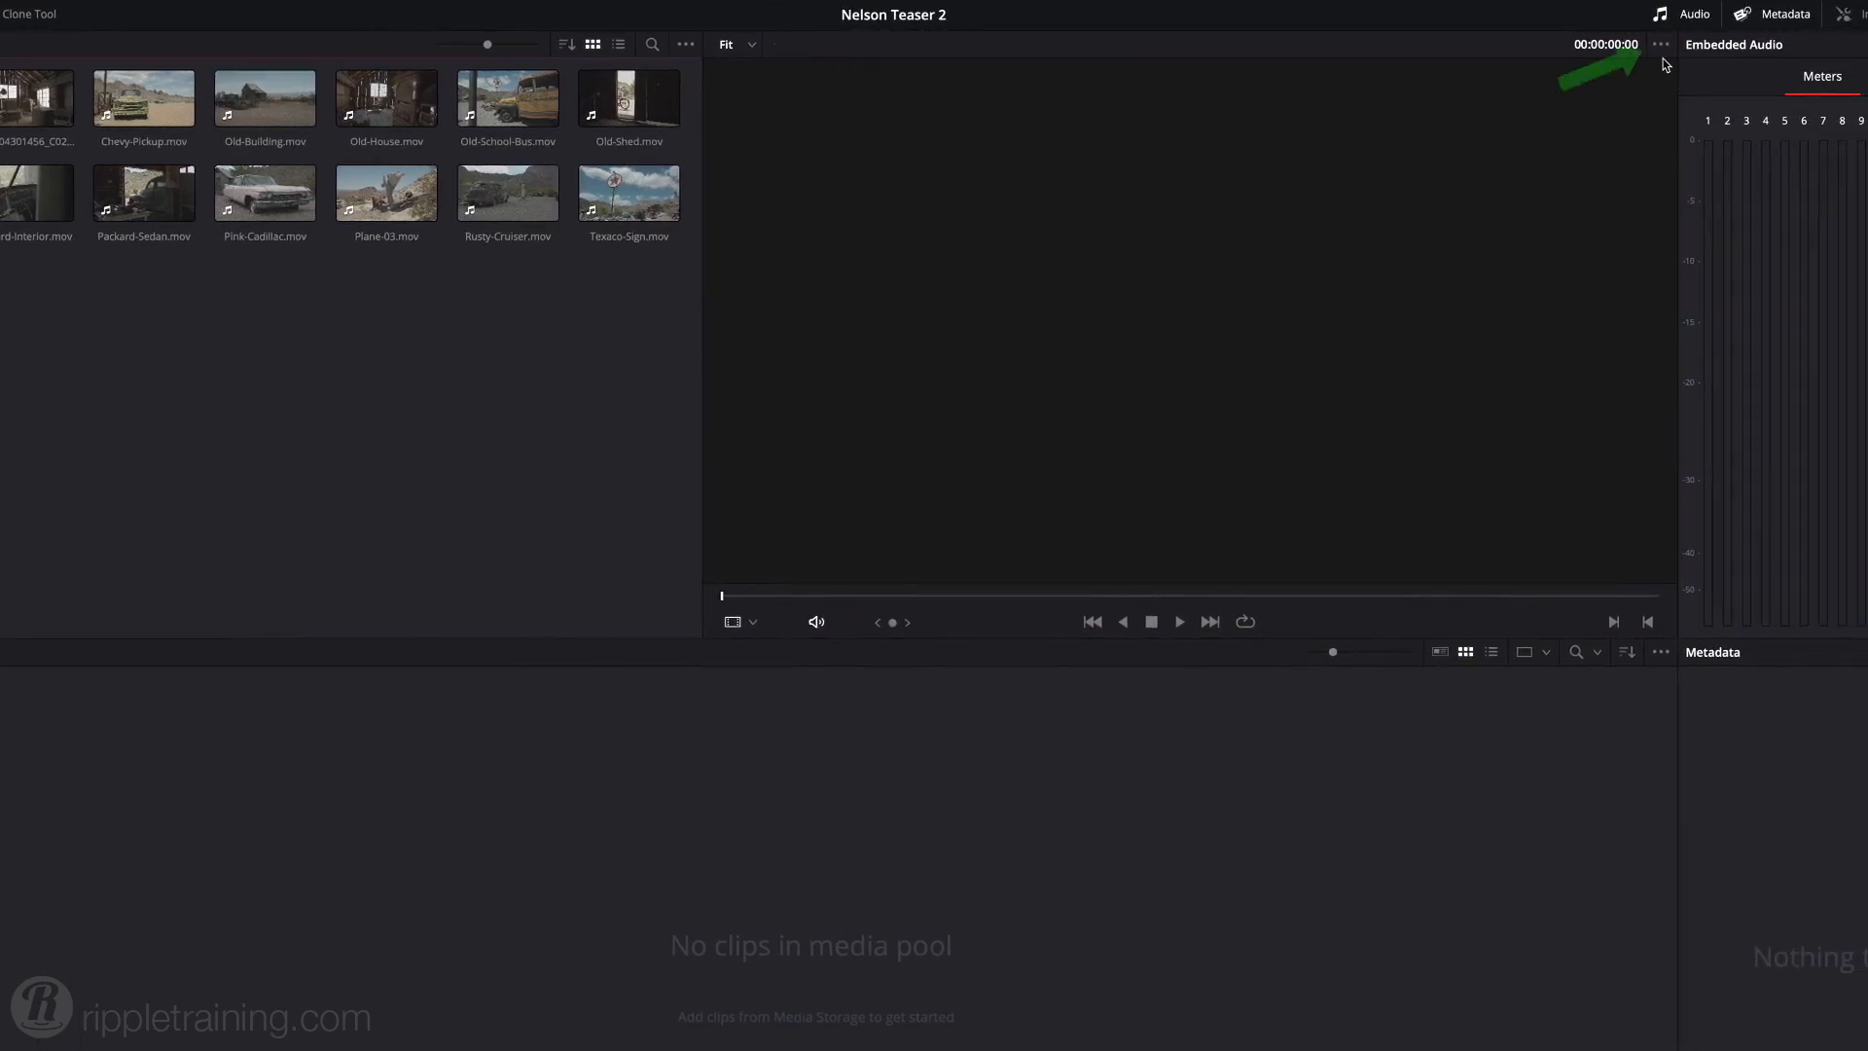
click(1756, 44)
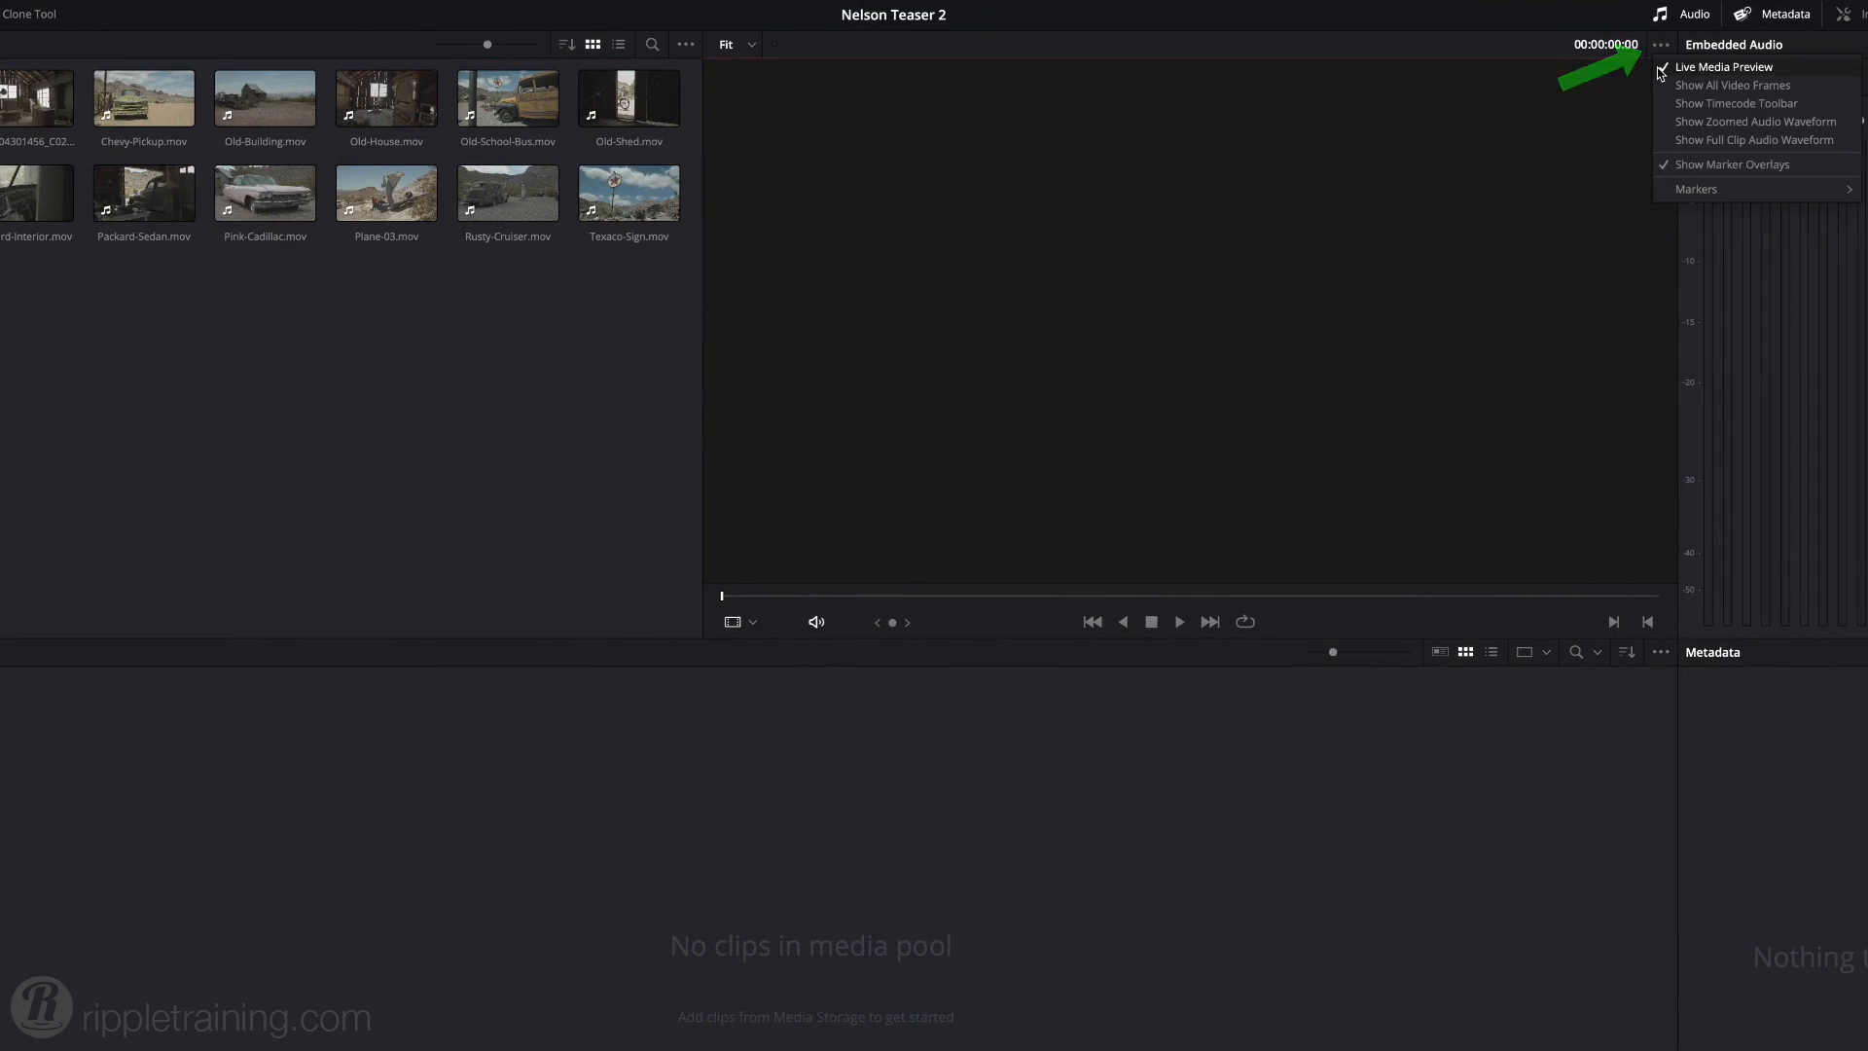
click(1662, 68)
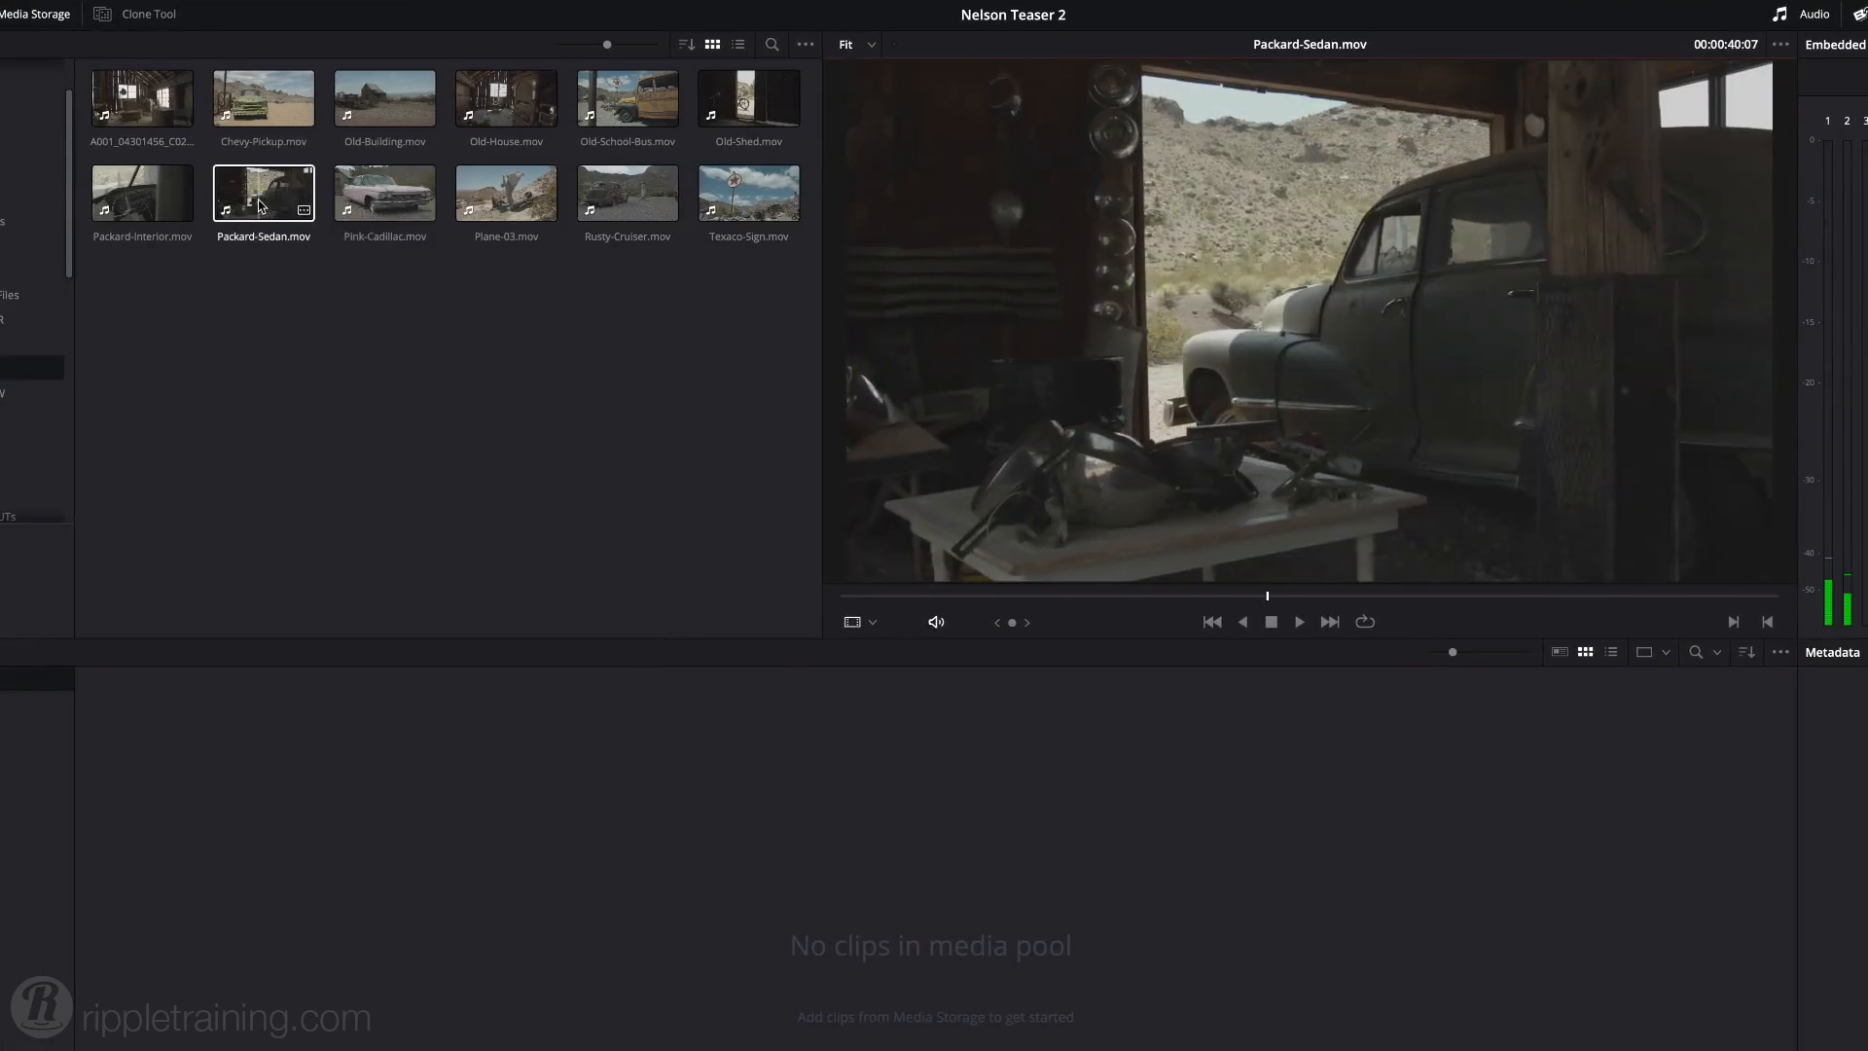
- Play part of the Packard-Sedan.mov clip in the viewer and stop the playback
key(space)
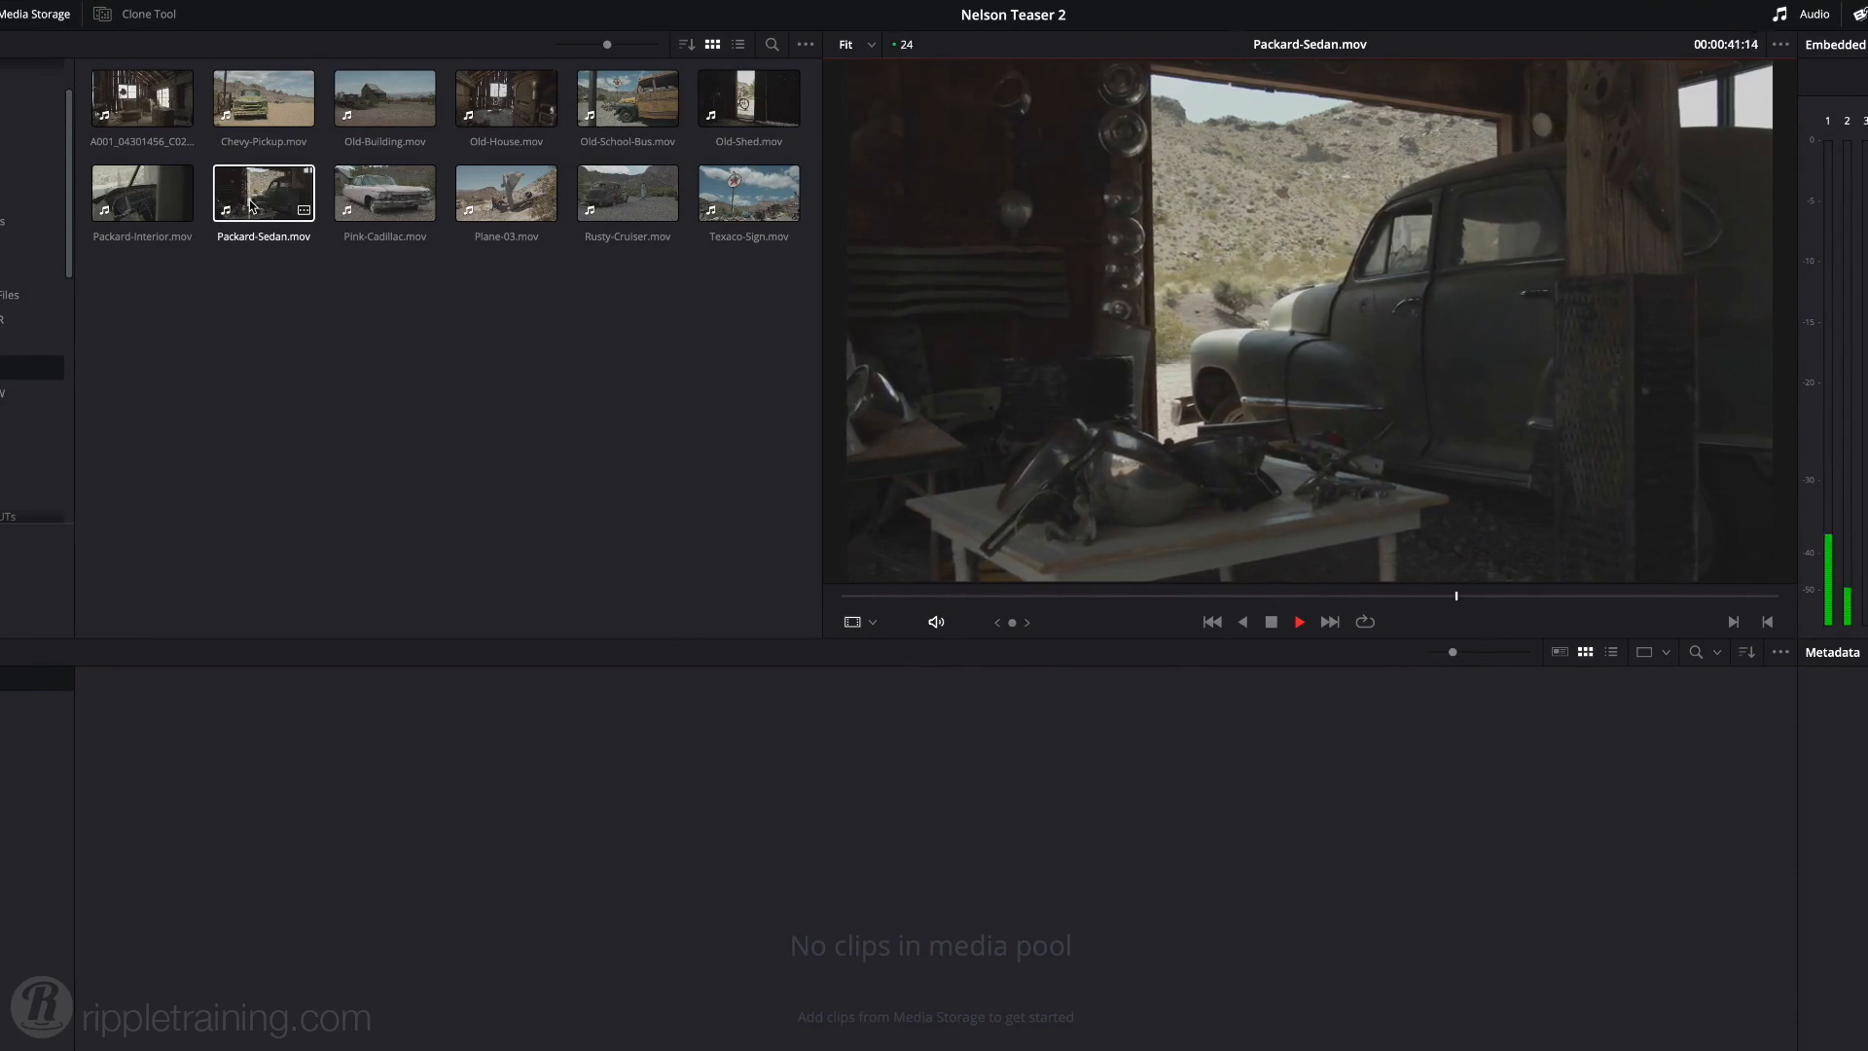
key(space)
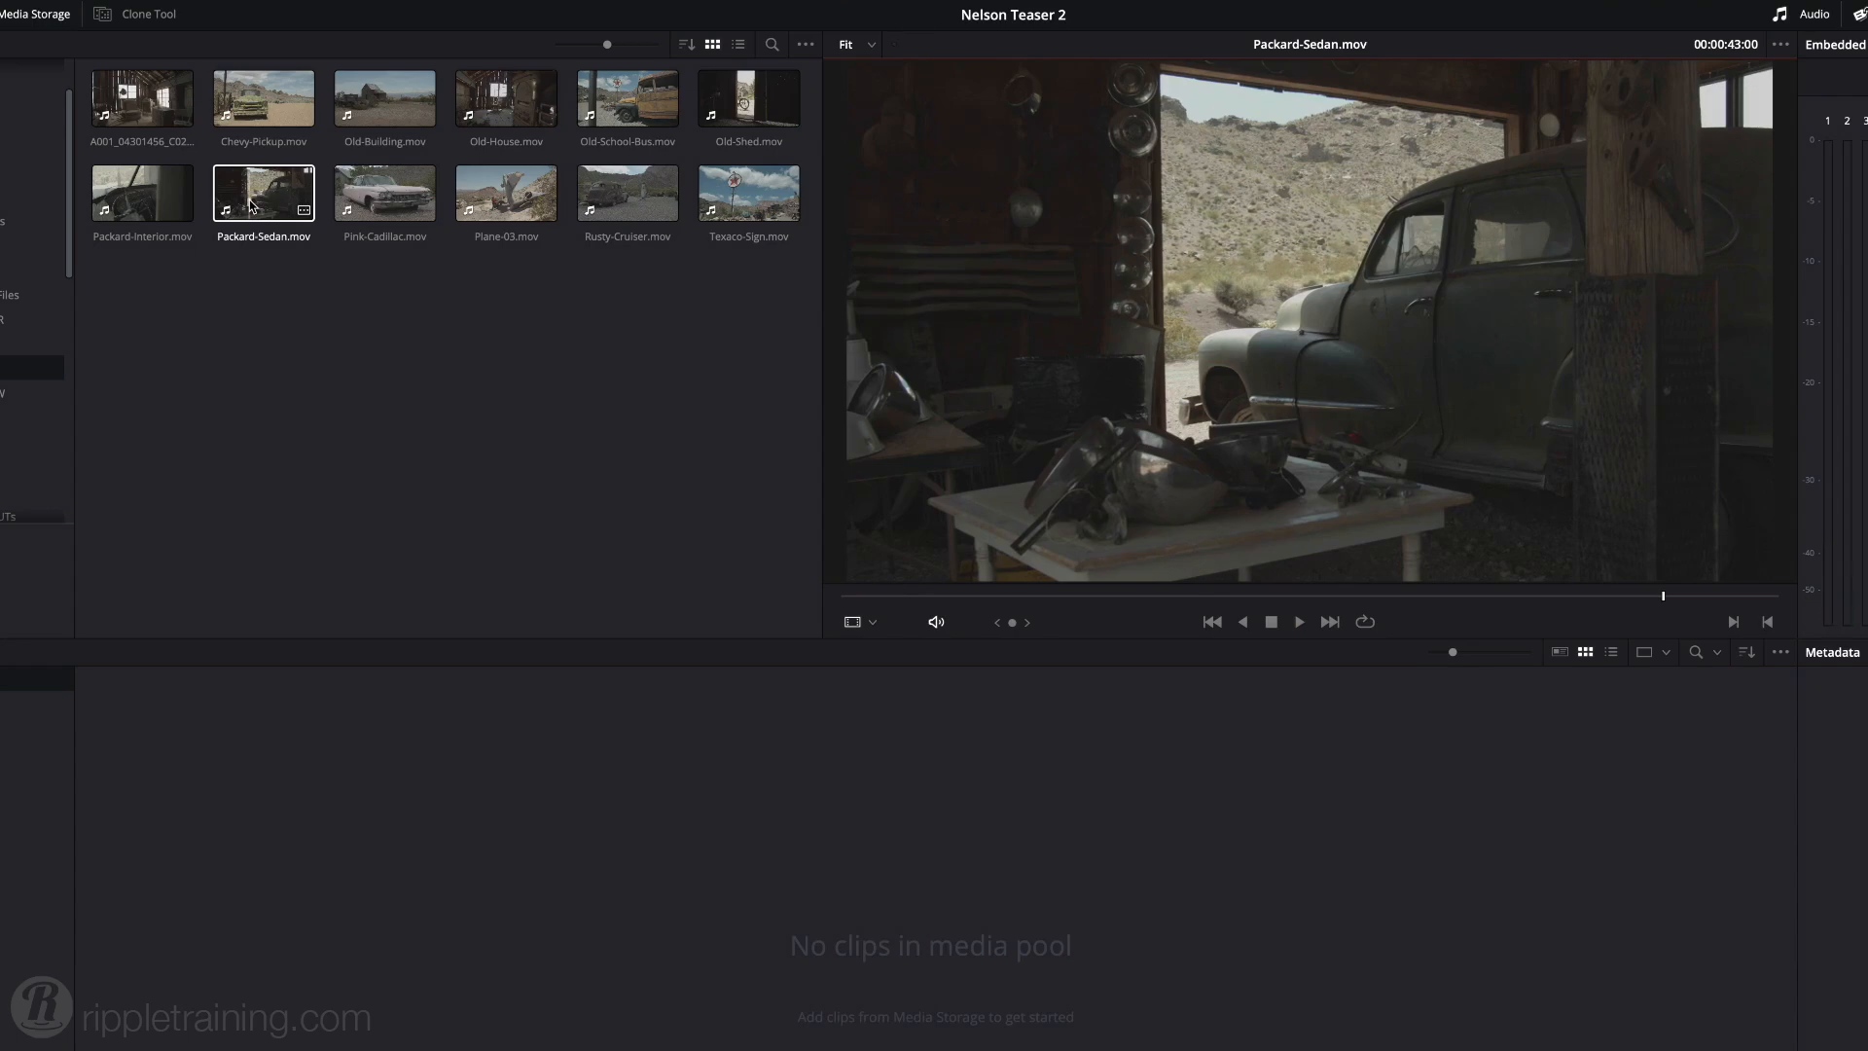
click(206, 110)
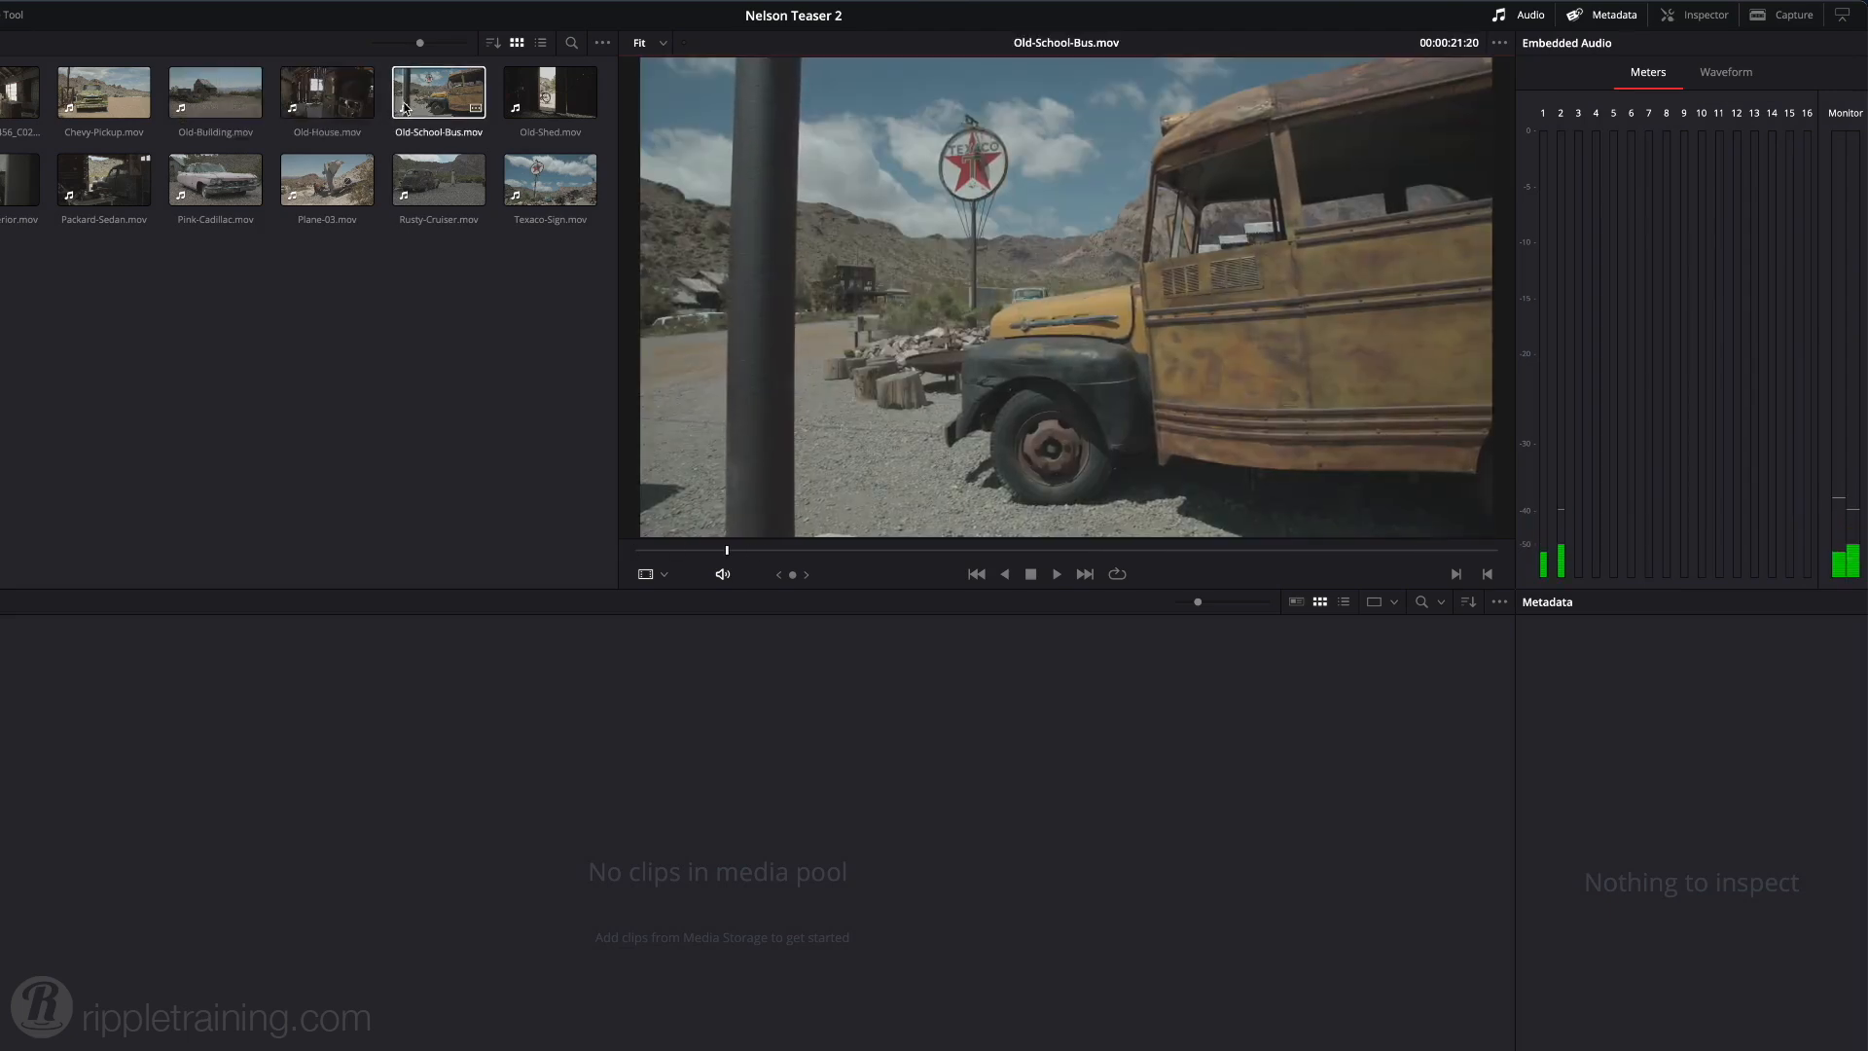
- Mark Old-School-Bus.mov with an In point at 00:00:22:06 and an Out point at 00:00:23:07, and play that range
key(i)
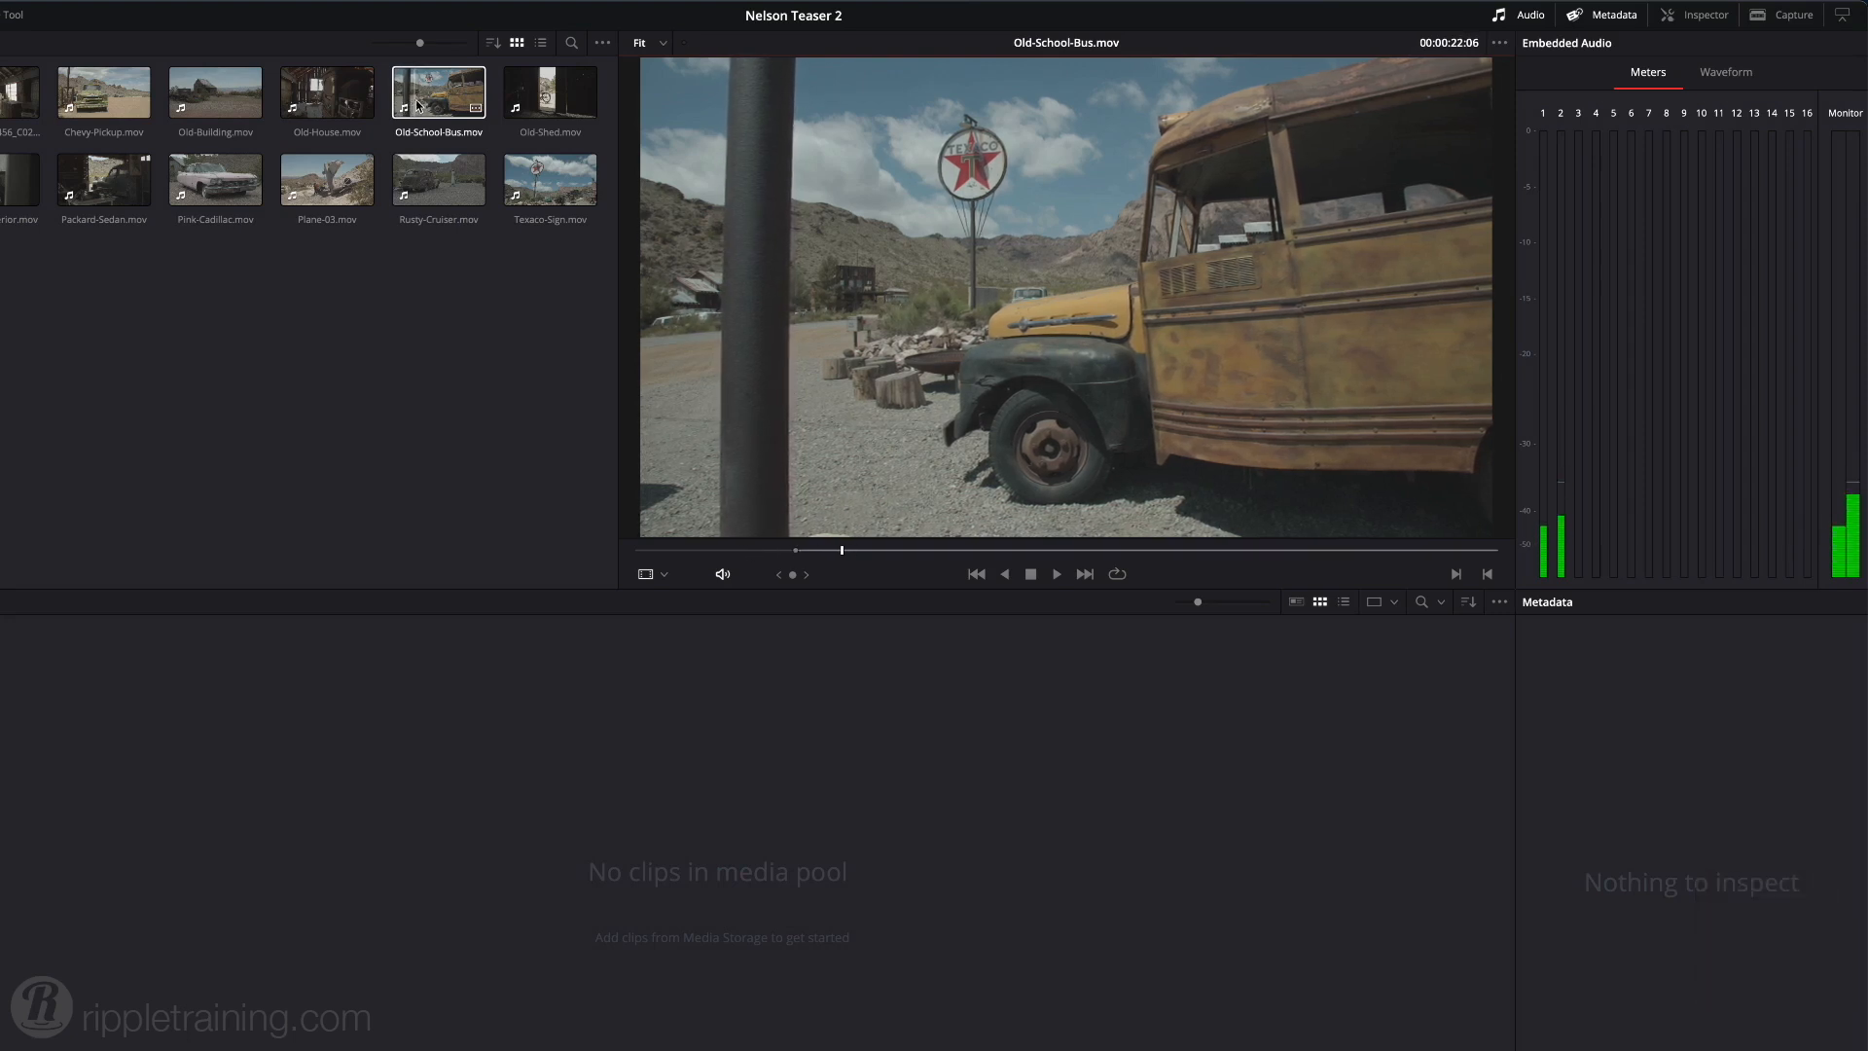
key(i)
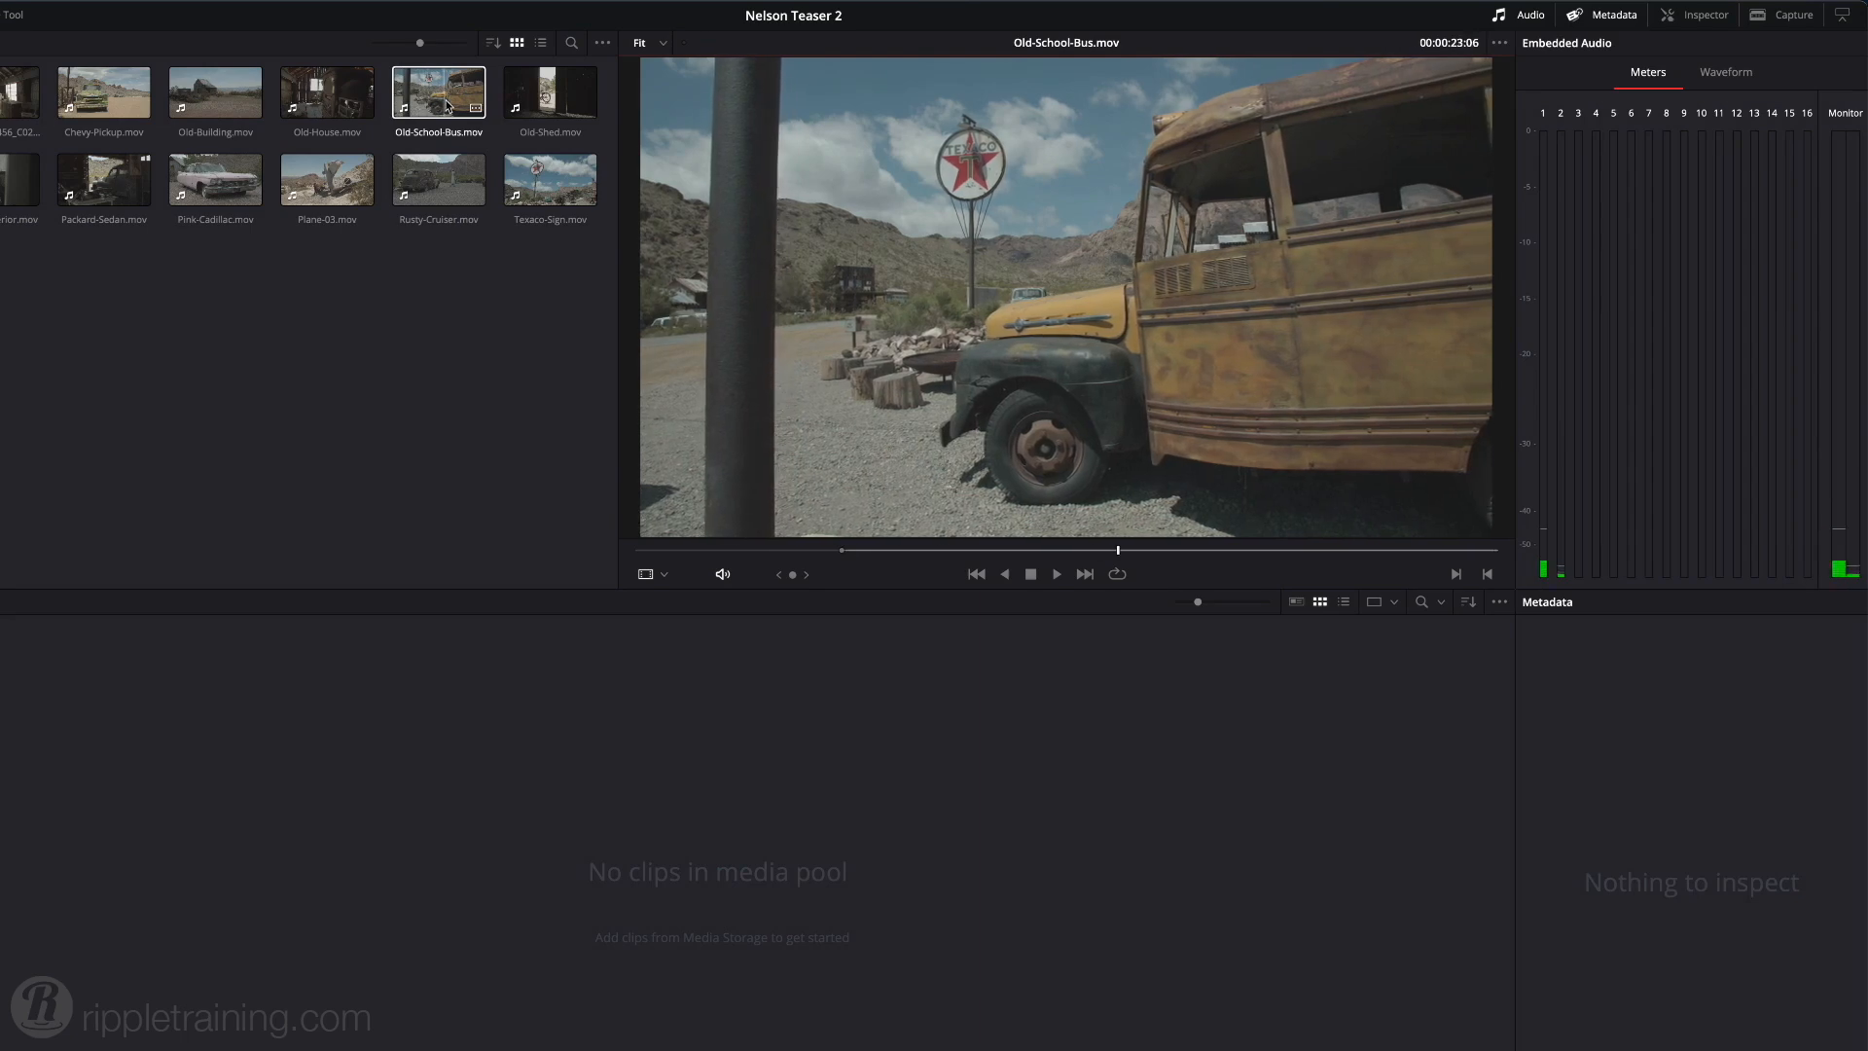
key(o)
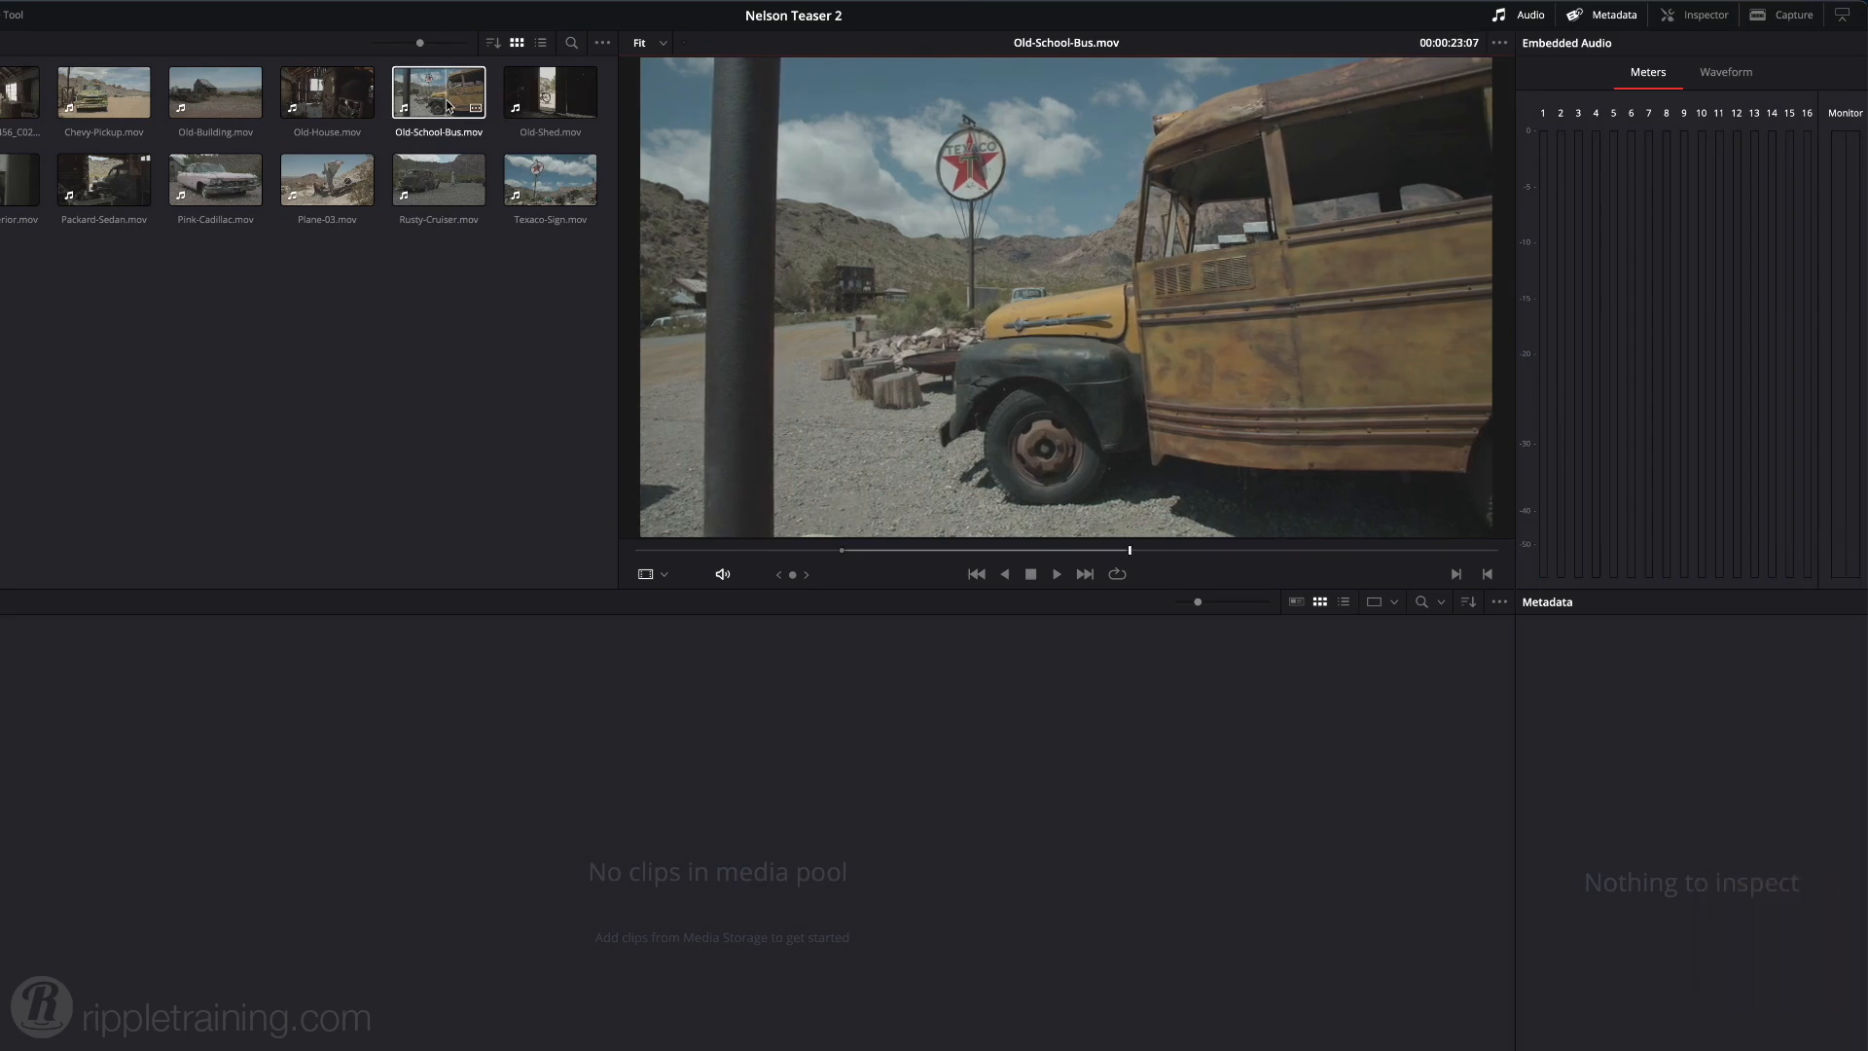
key(alt+/)
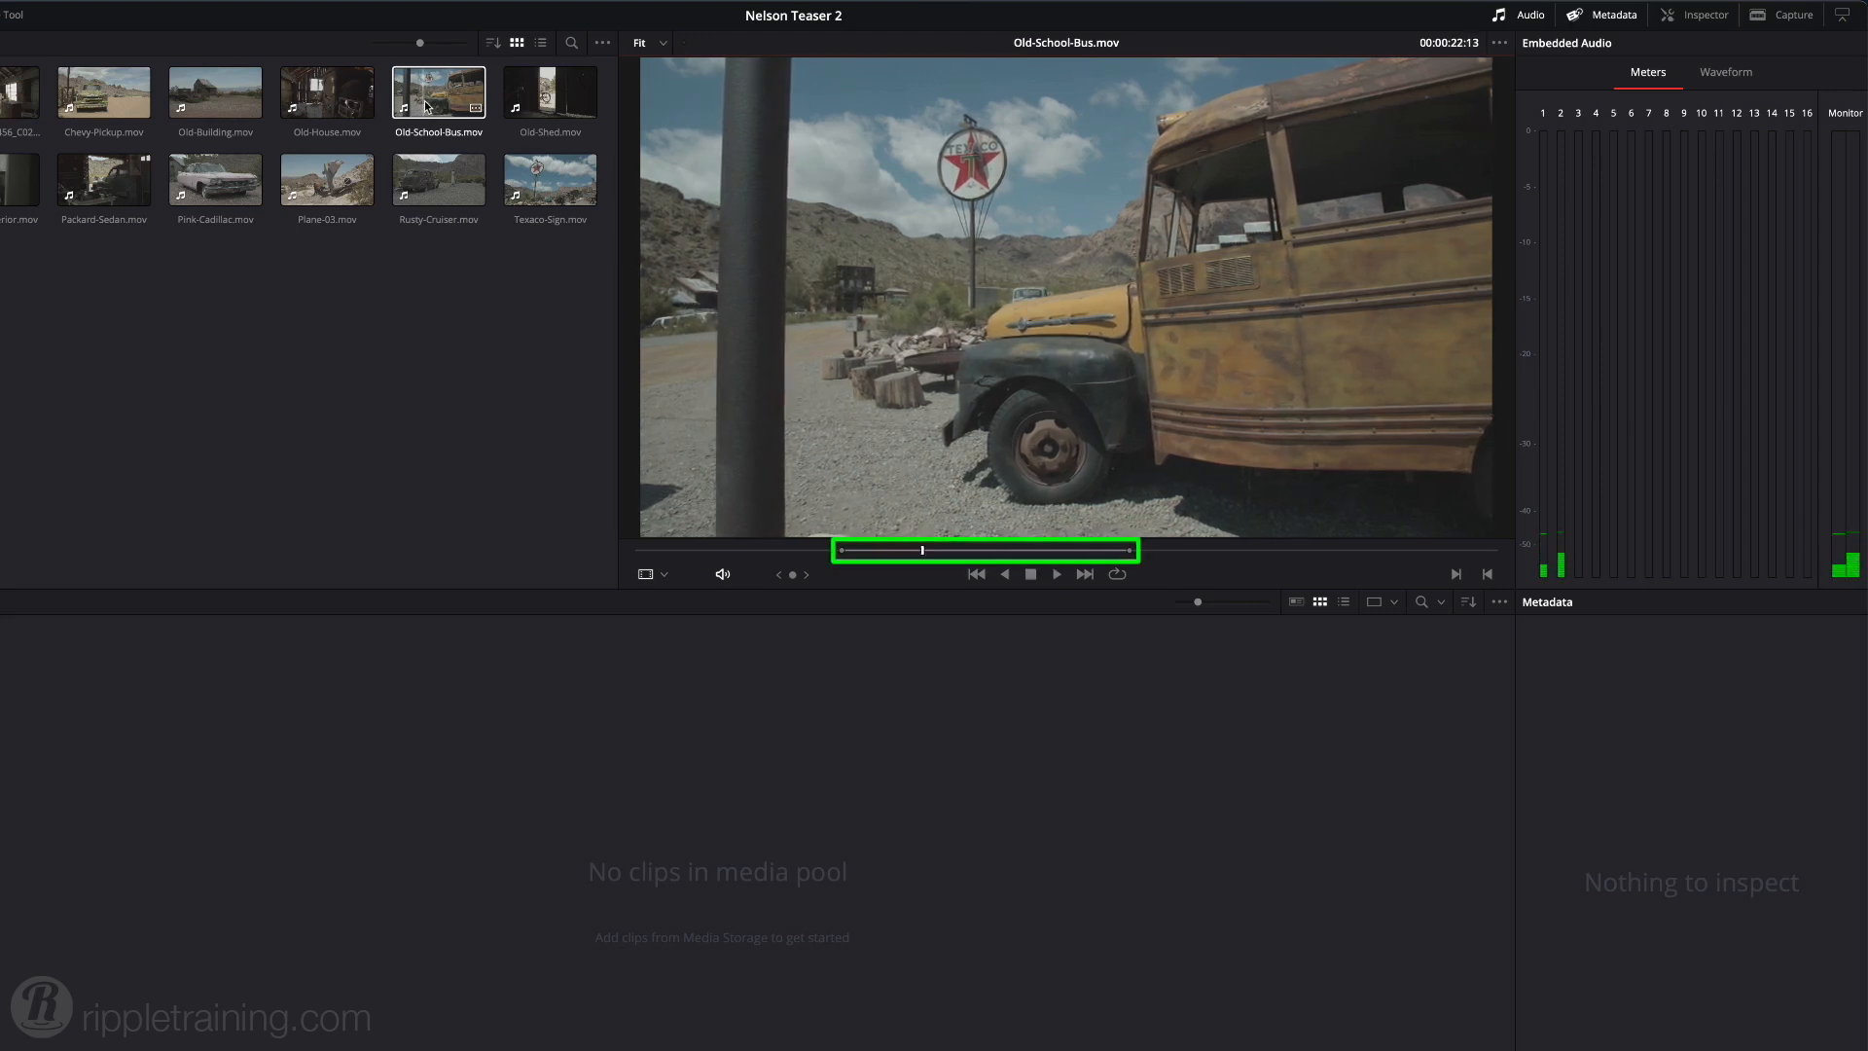
key(space)
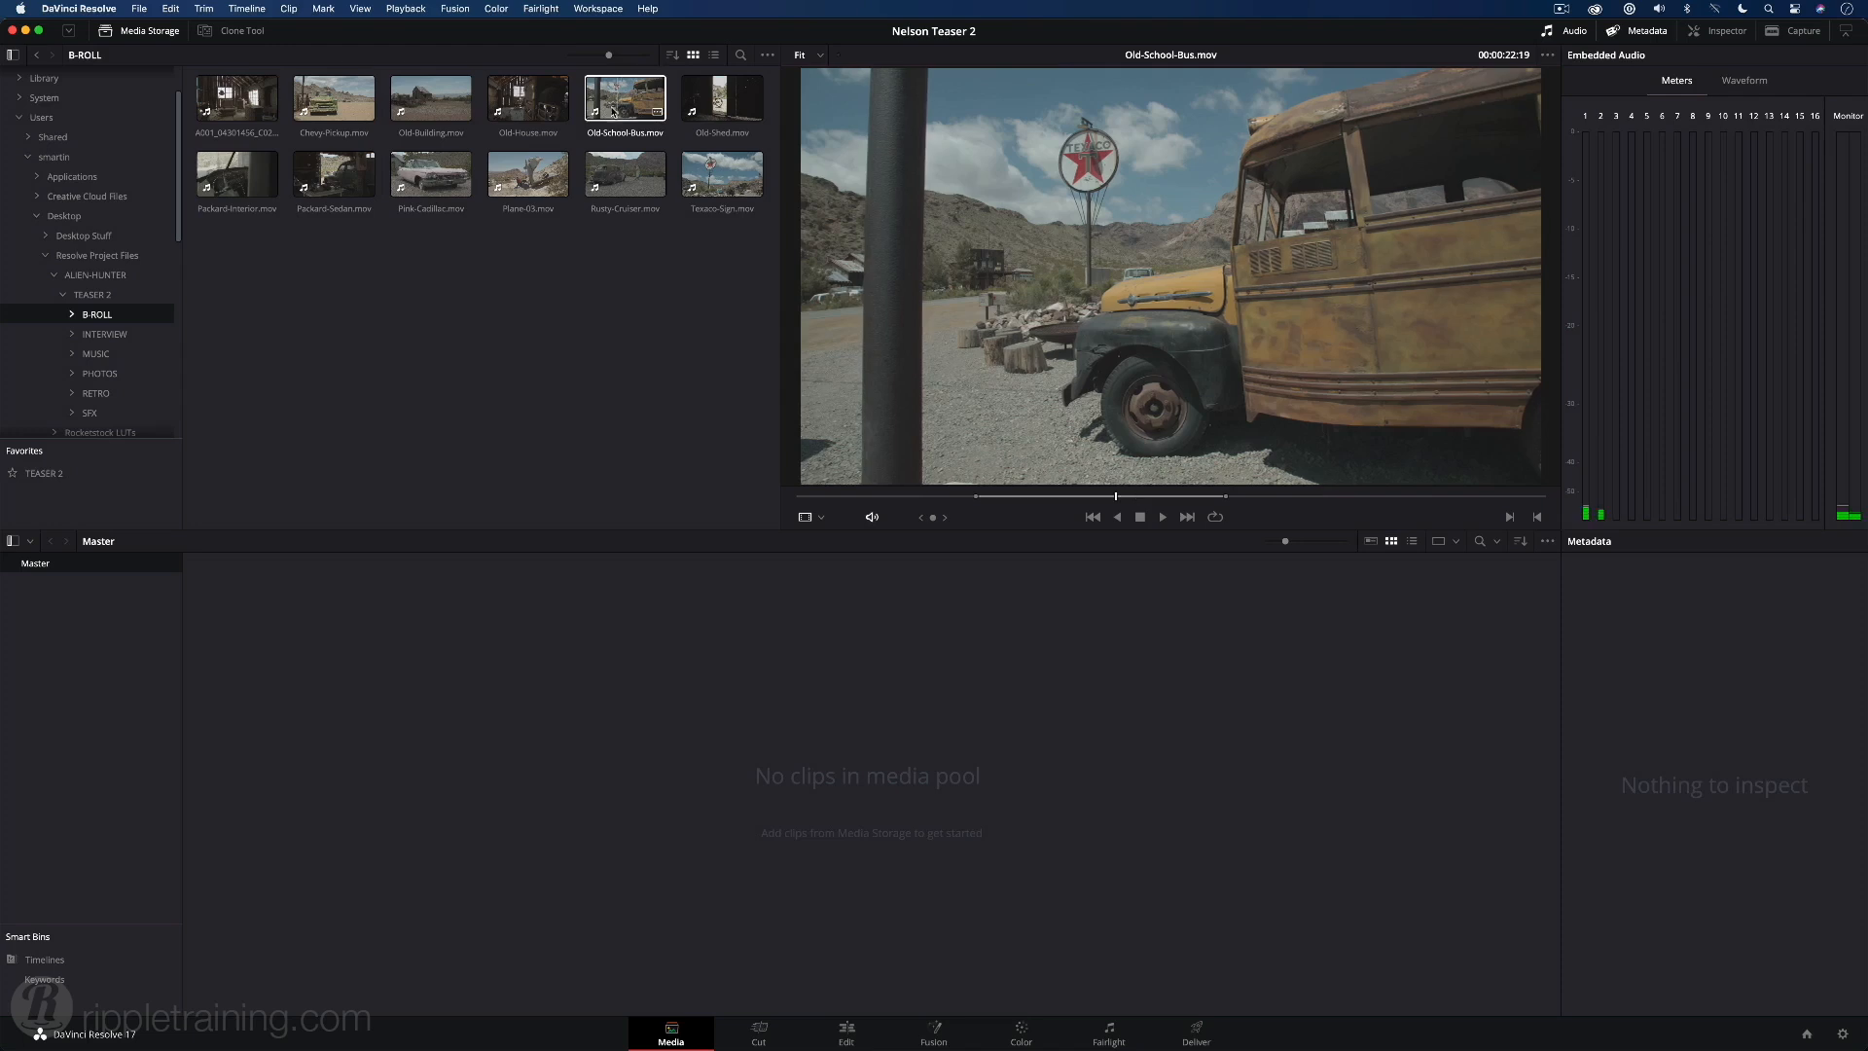
- Try importing the TEASER 2 folder into the Master bin without changing the project frame rate, and undo the import
click(513, 165)
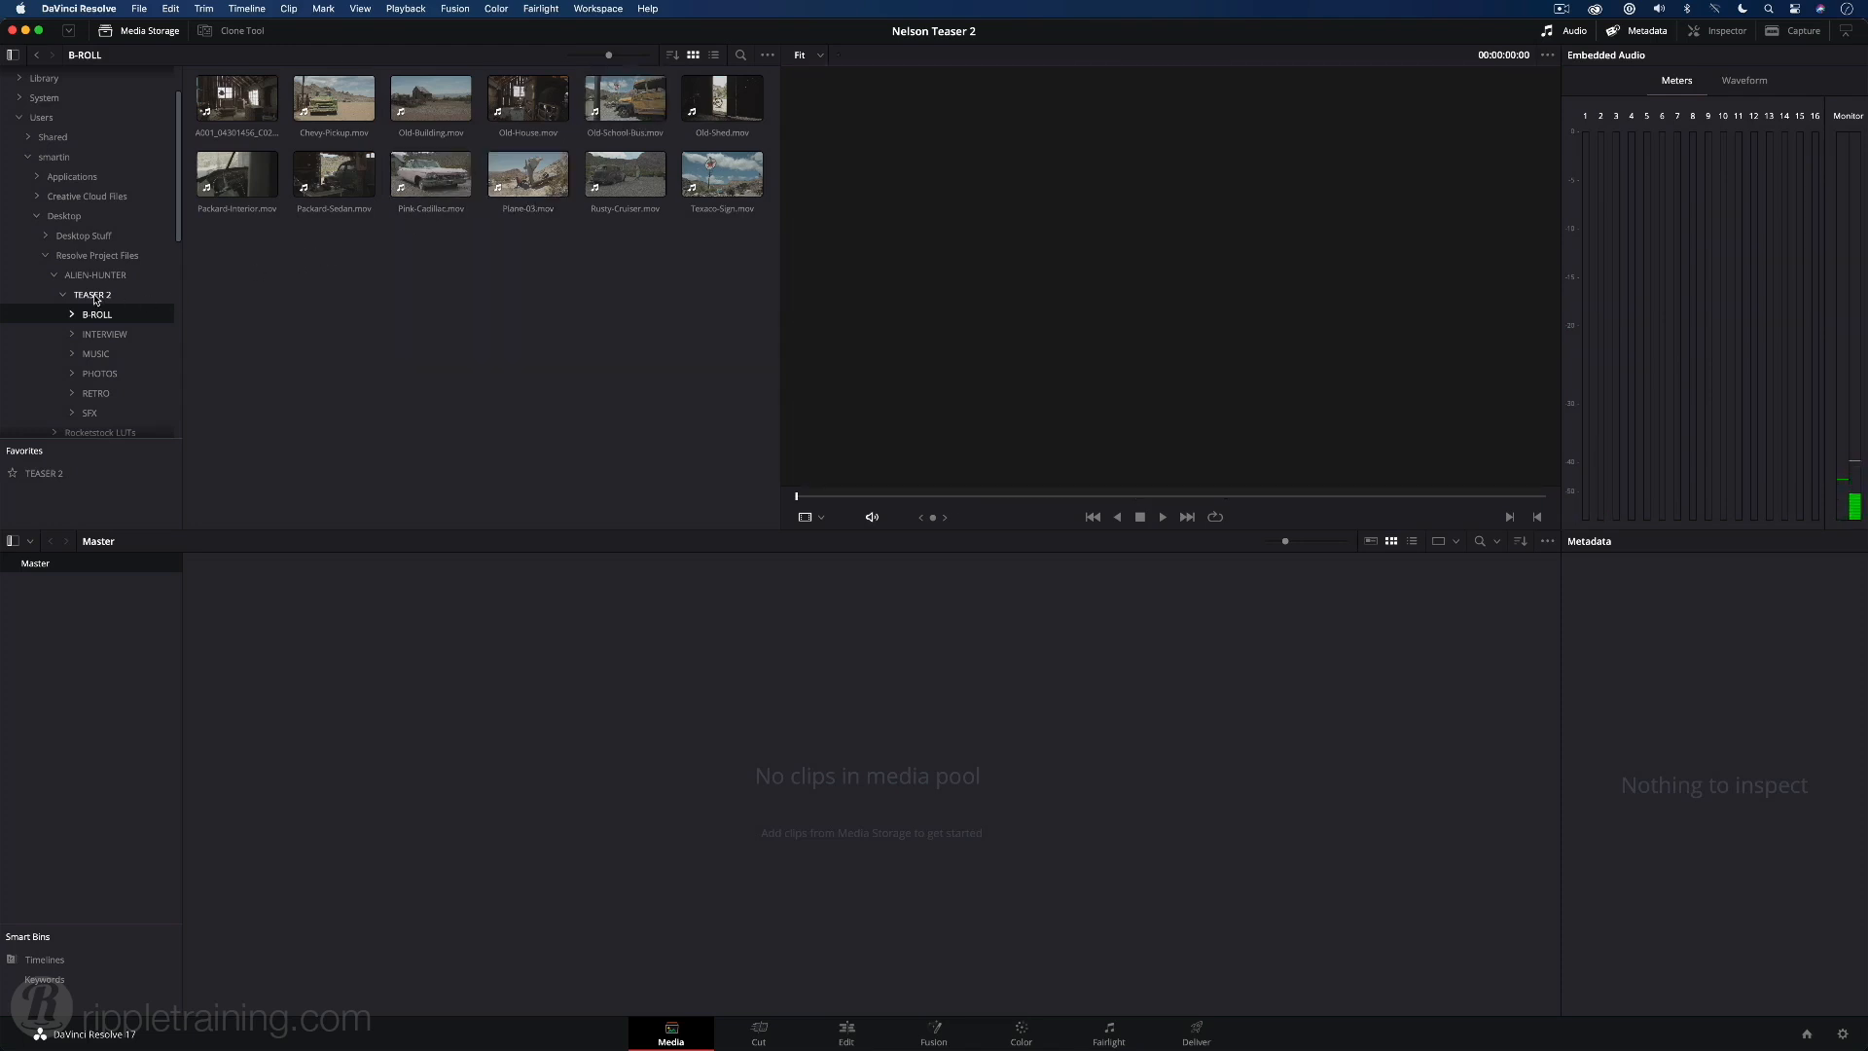
drag(95, 297, 337, 736)
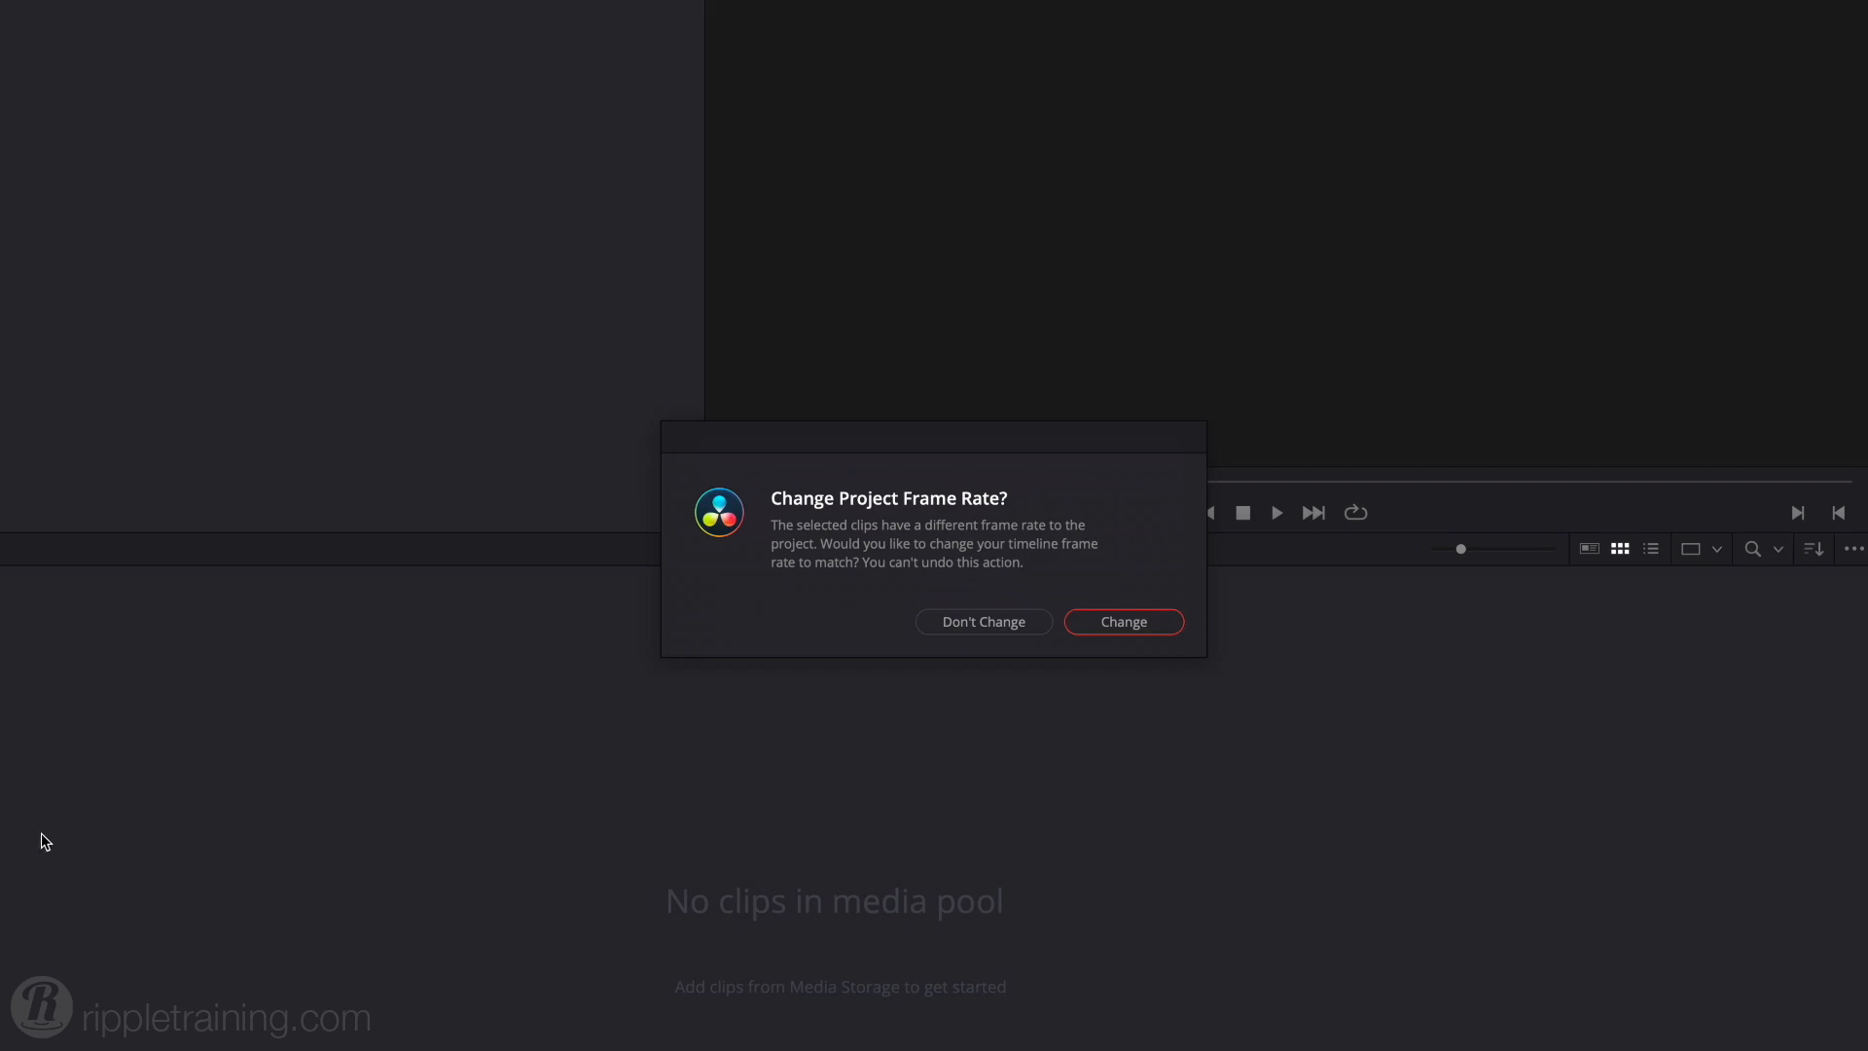
click(985, 622)
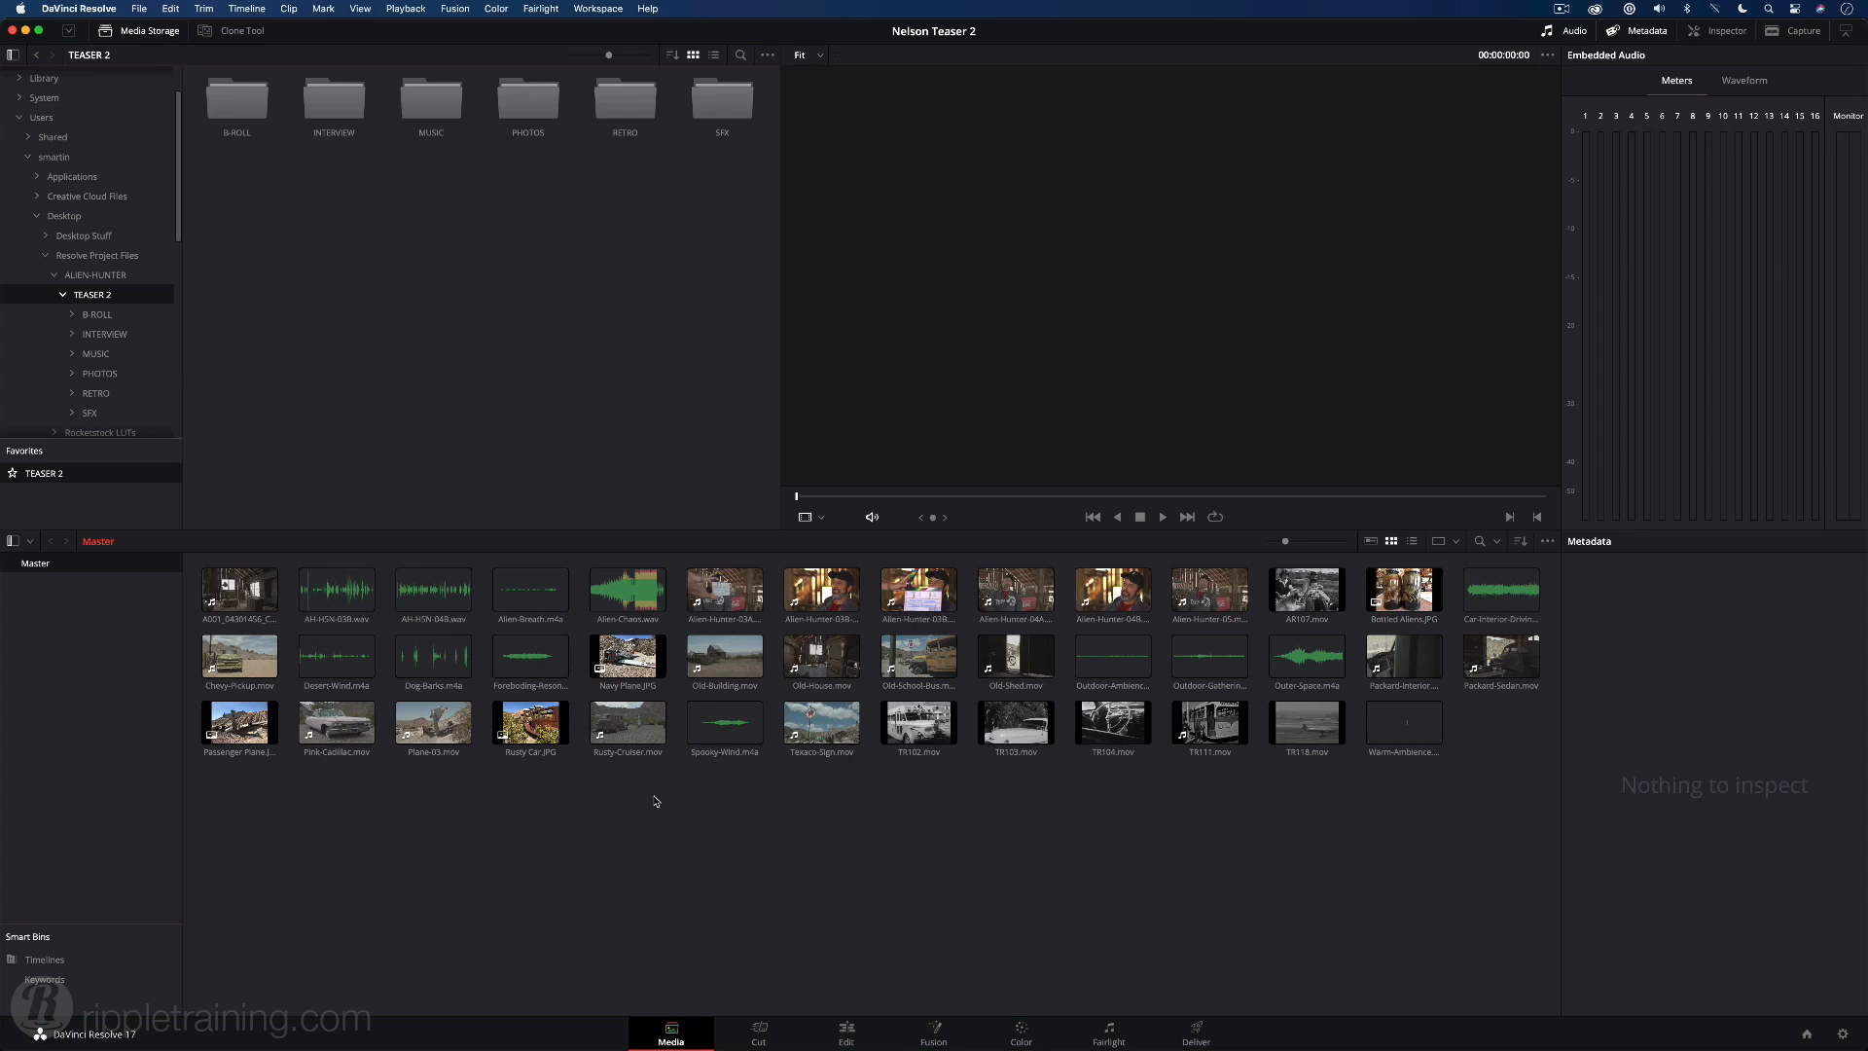
key(super+z)
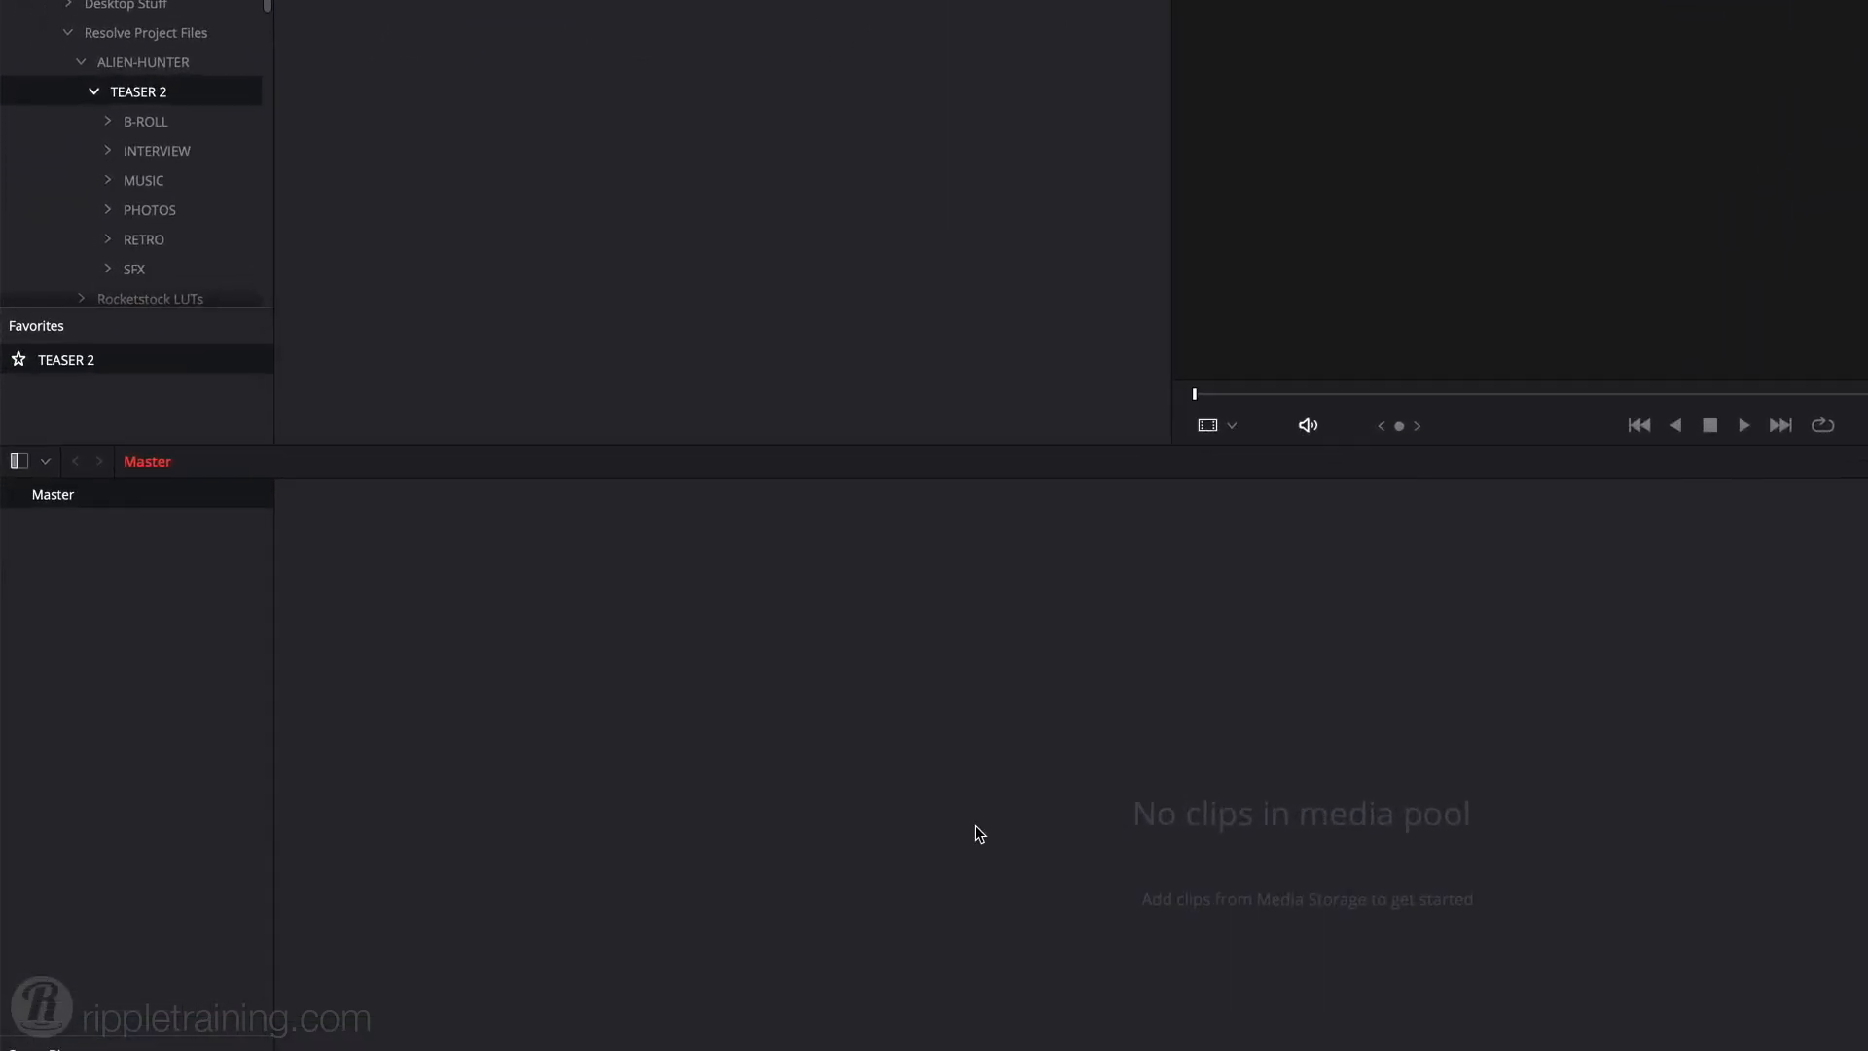
- Add the TEASER 2 folder and its subfolders to the media pool with bins created, without changing the project frame rate
right_click(172, 90)
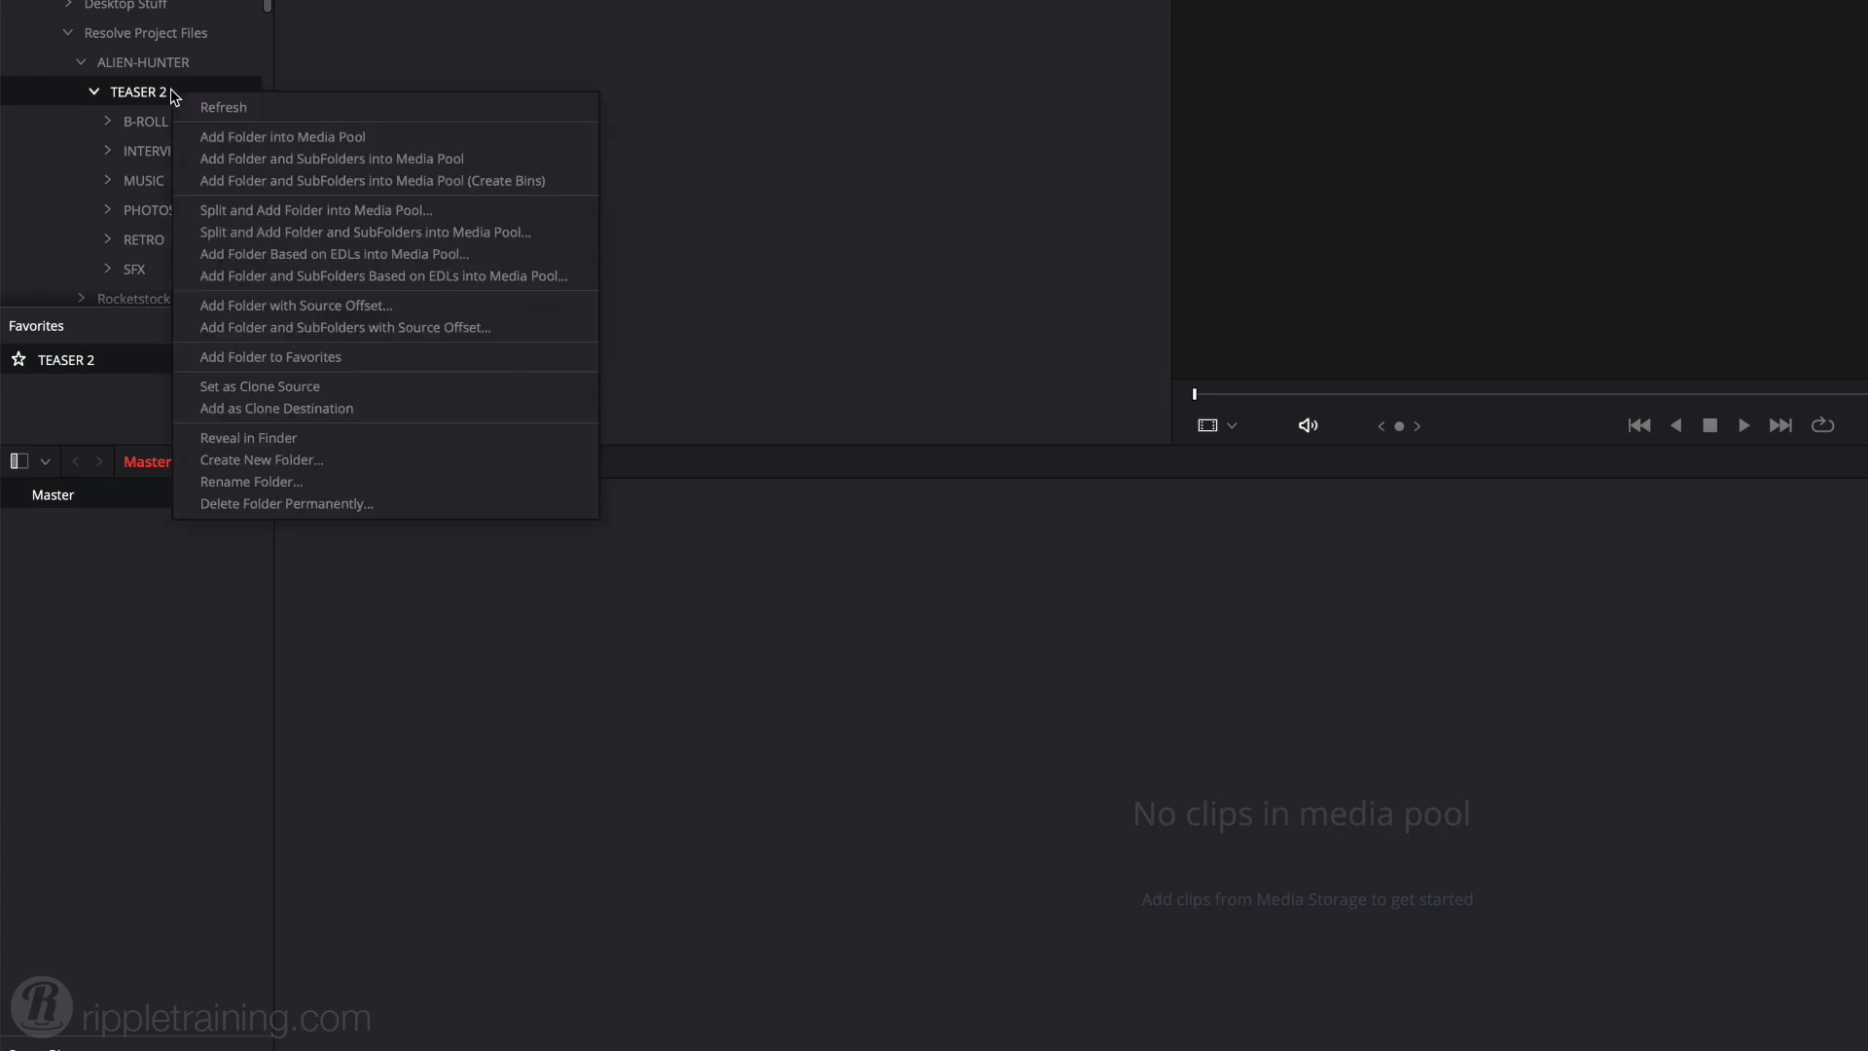
click(207, 182)
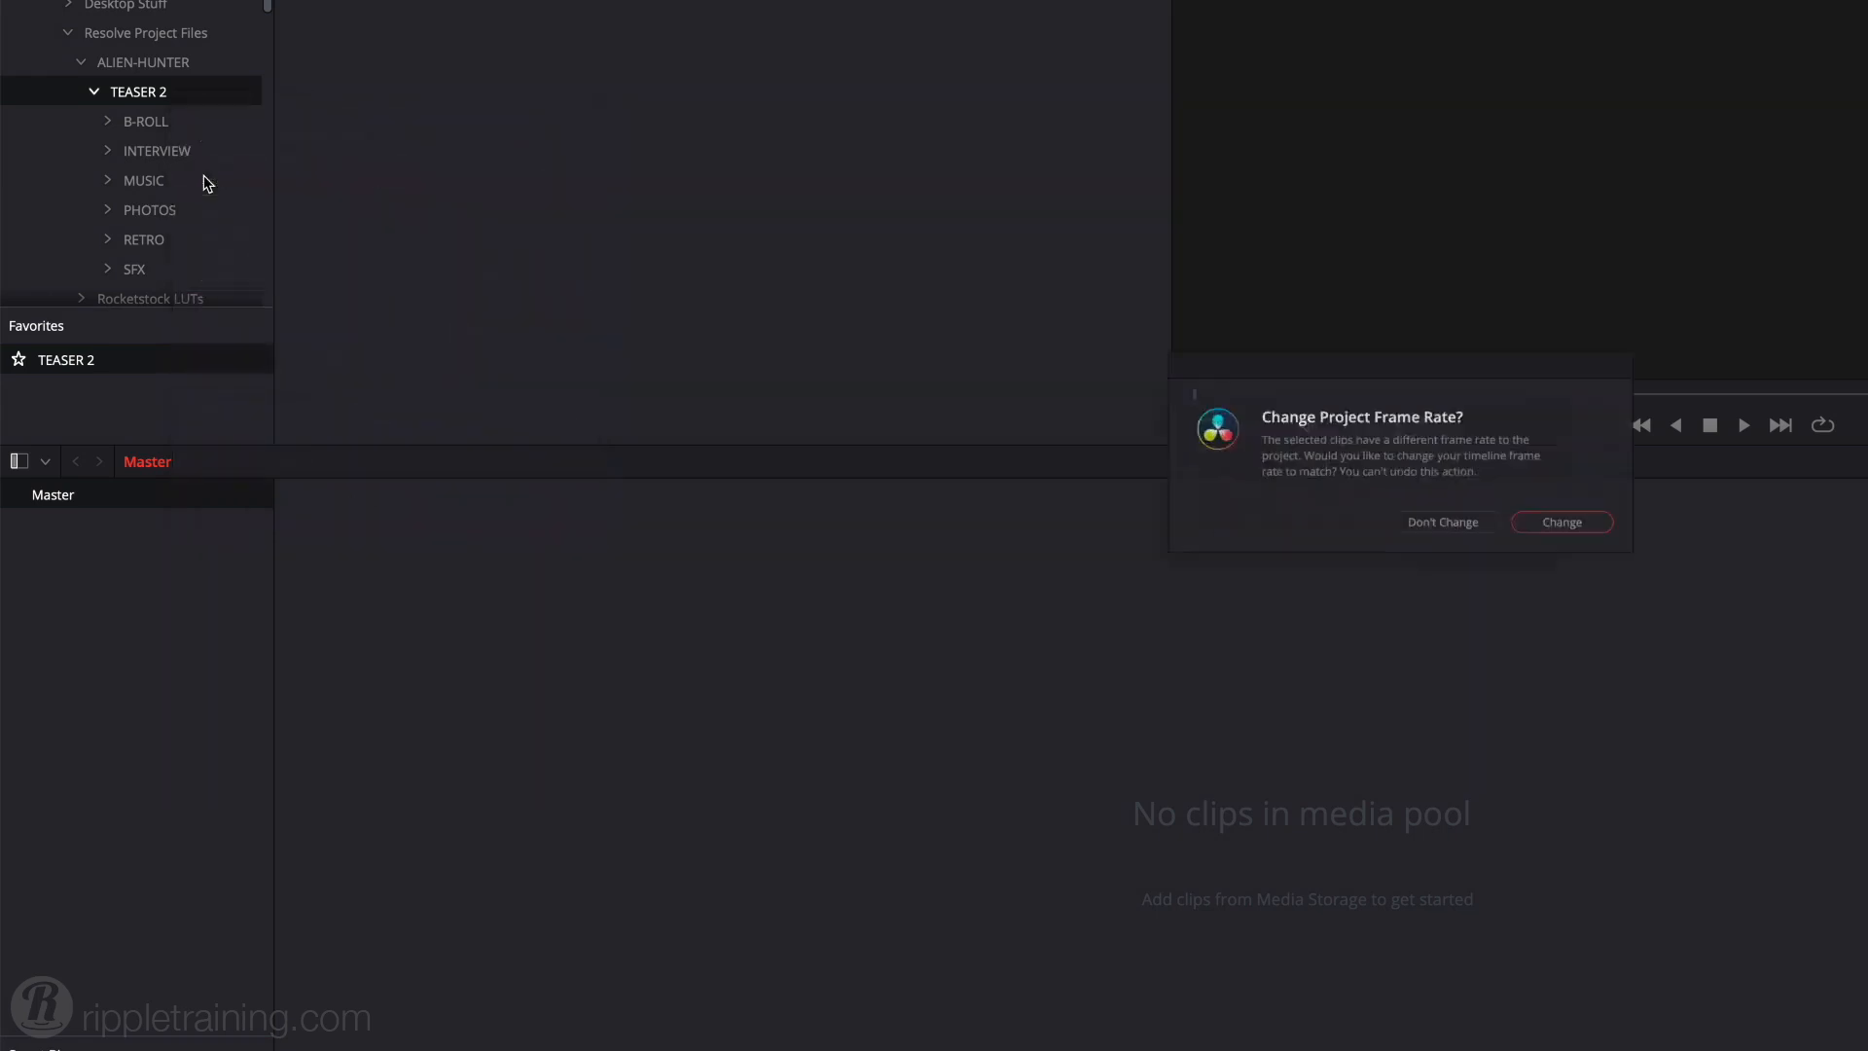
click(1430, 540)
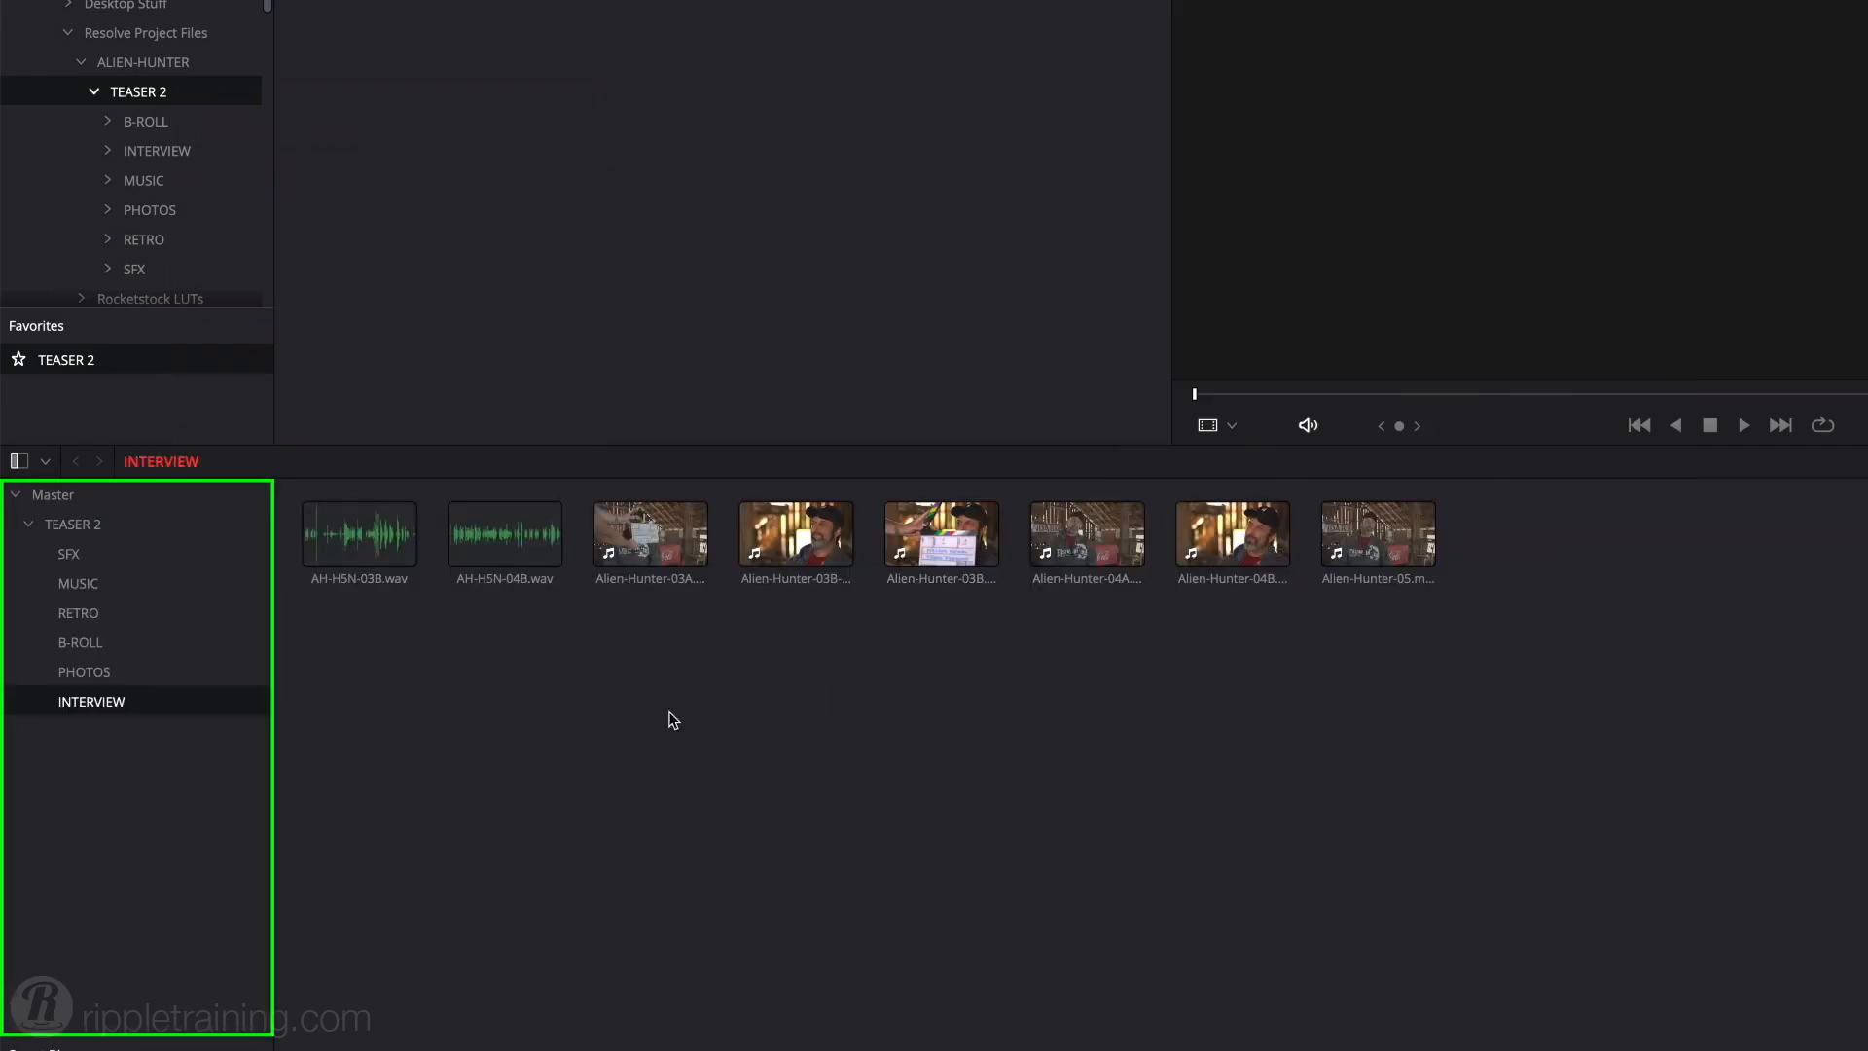
- Look through the SFX, MUSIC, RETRO and B-ROLL bins, and undo the import of the TEASER 2 folder
click(173, 558)
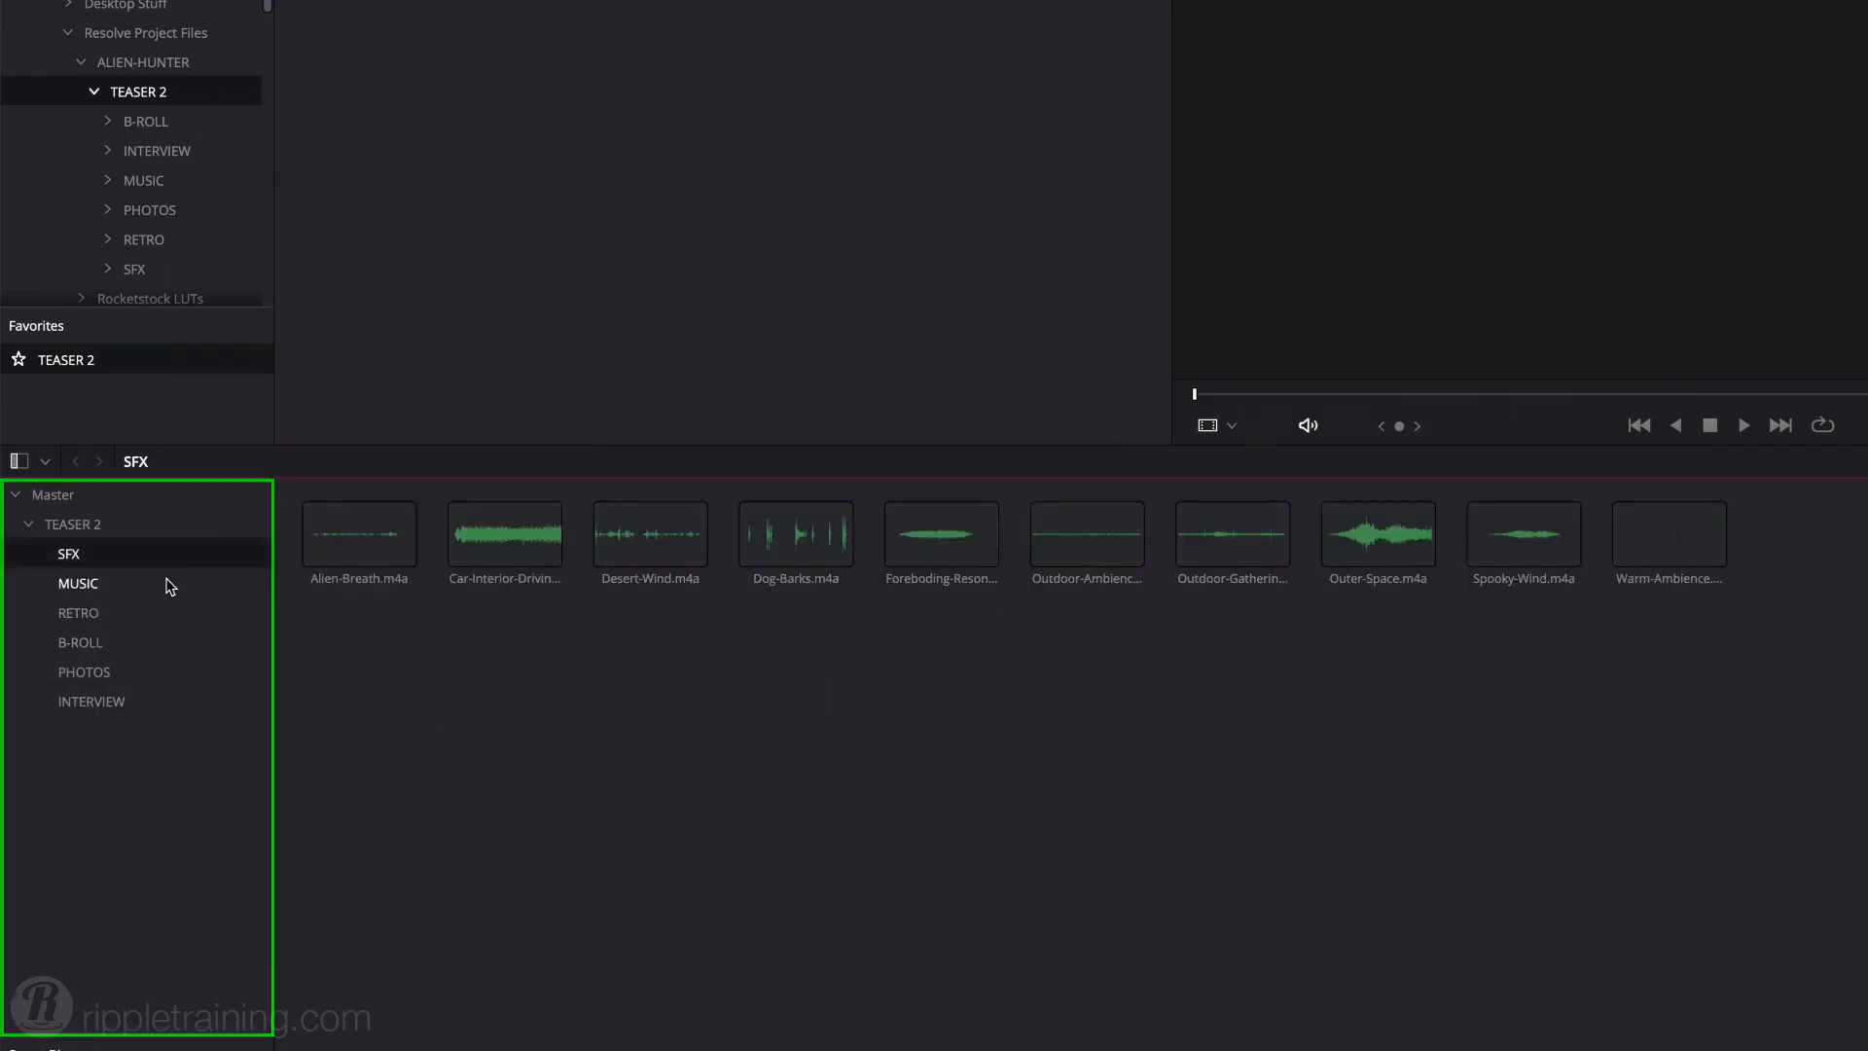
click(165, 583)
click(154, 612)
click(146, 642)
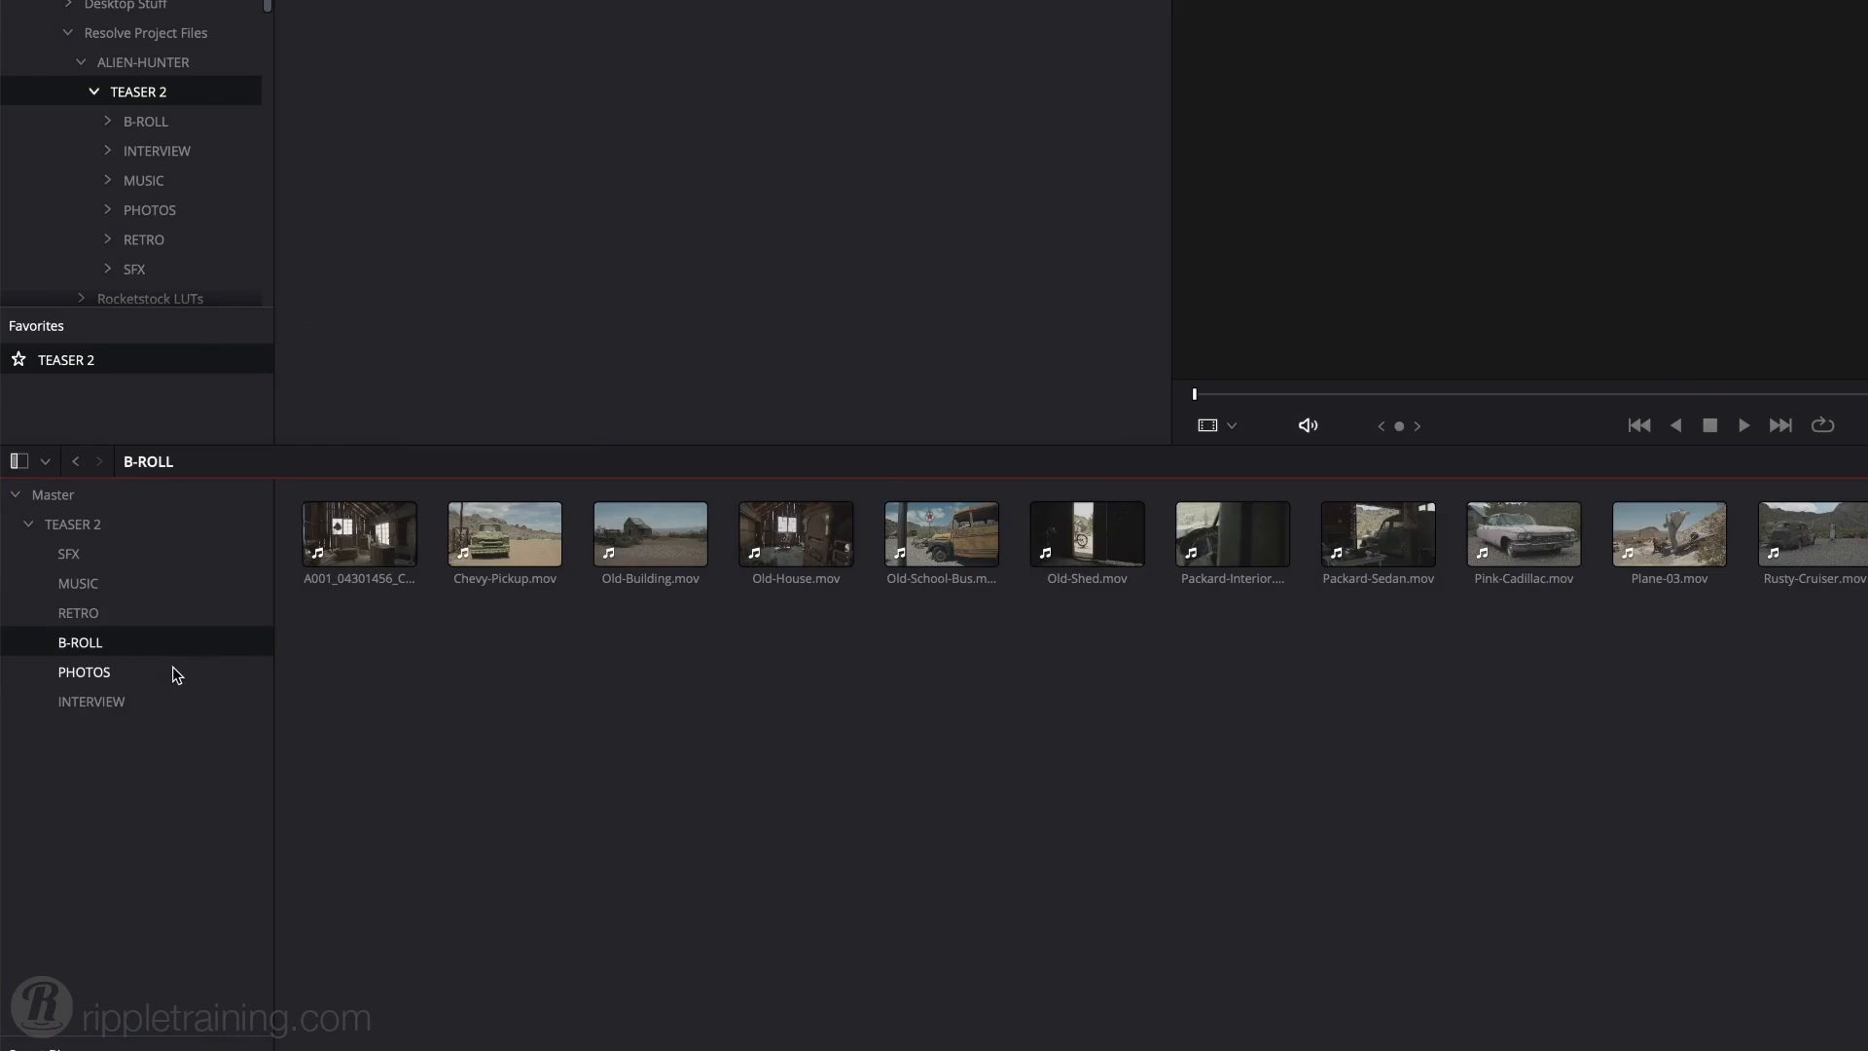
key(super+z)
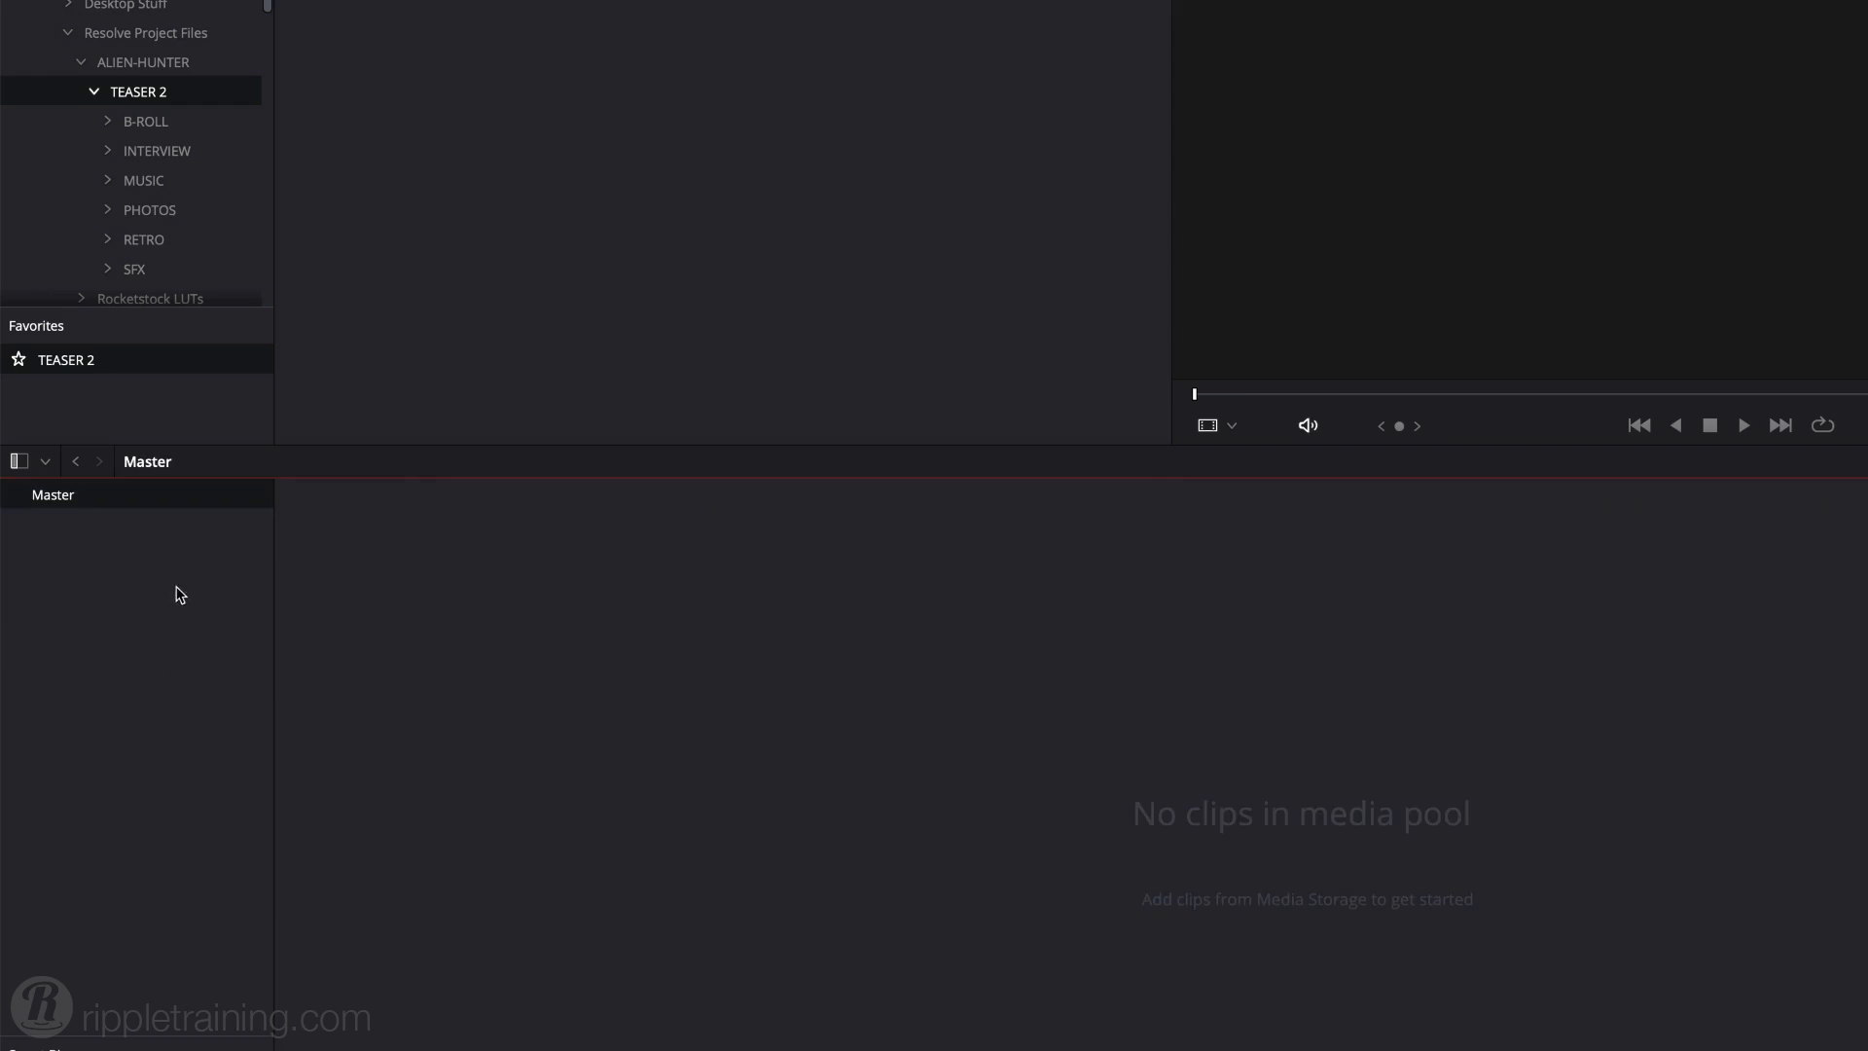
- Import the favorite TEASER 2 folder into the media pool's bin list as bins, without changing the project frame rate
drag(18, 364, 76, 588)
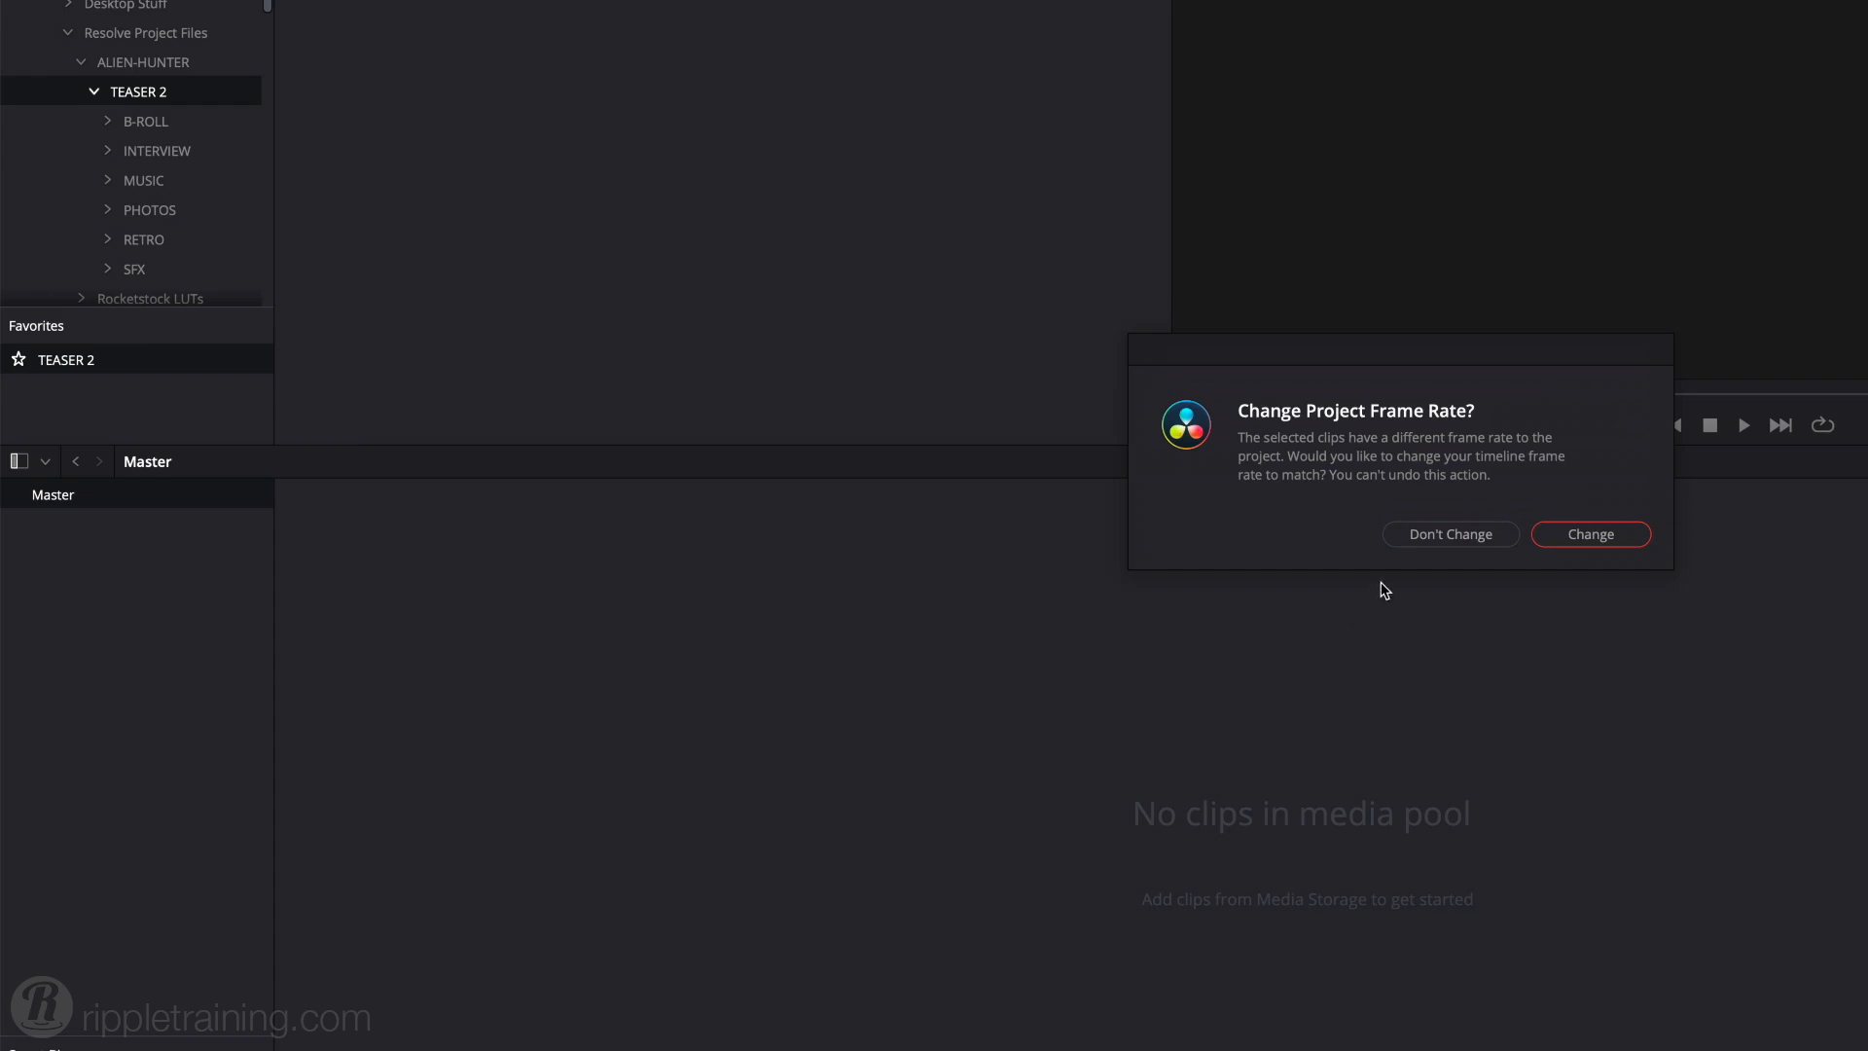
click(1404, 540)
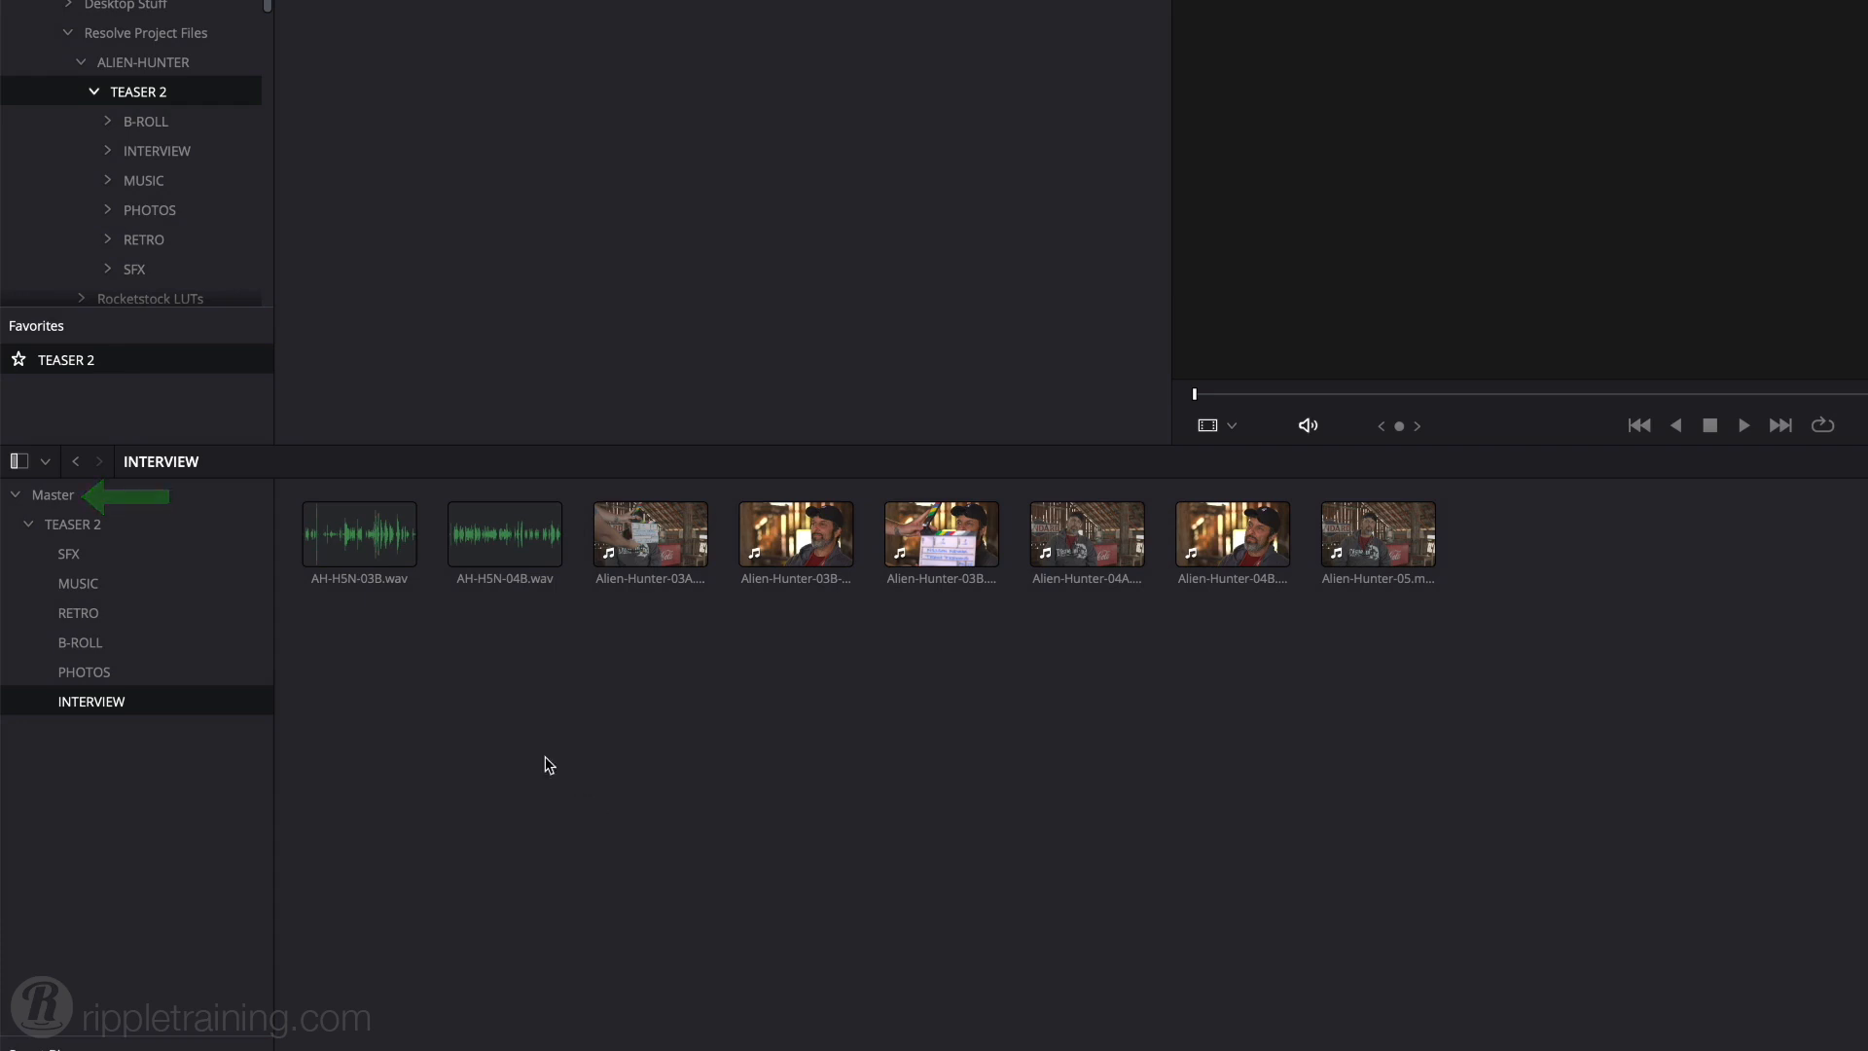
- Check the Master, TEASER 2, SFX and MUSIC bins, and select all bins from Master through INTERVIEW to display their clips together
click(58, 495)
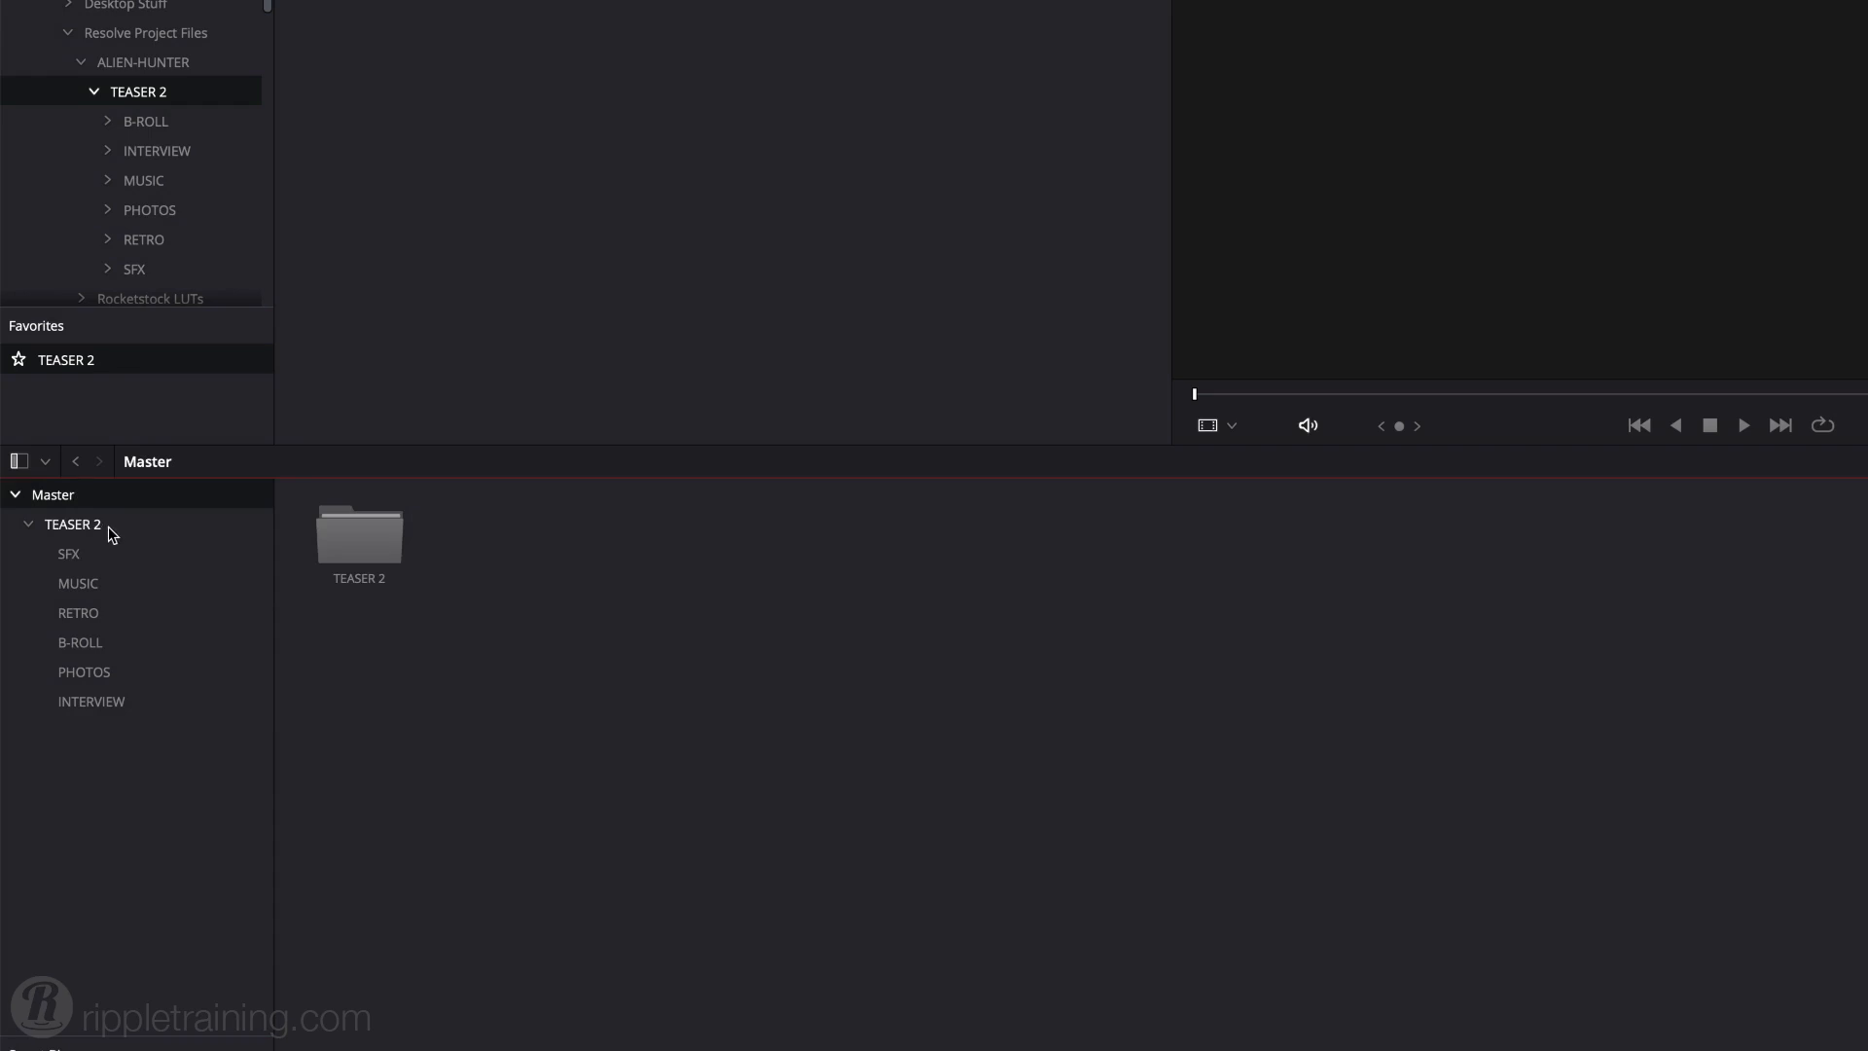
click(108, 527)
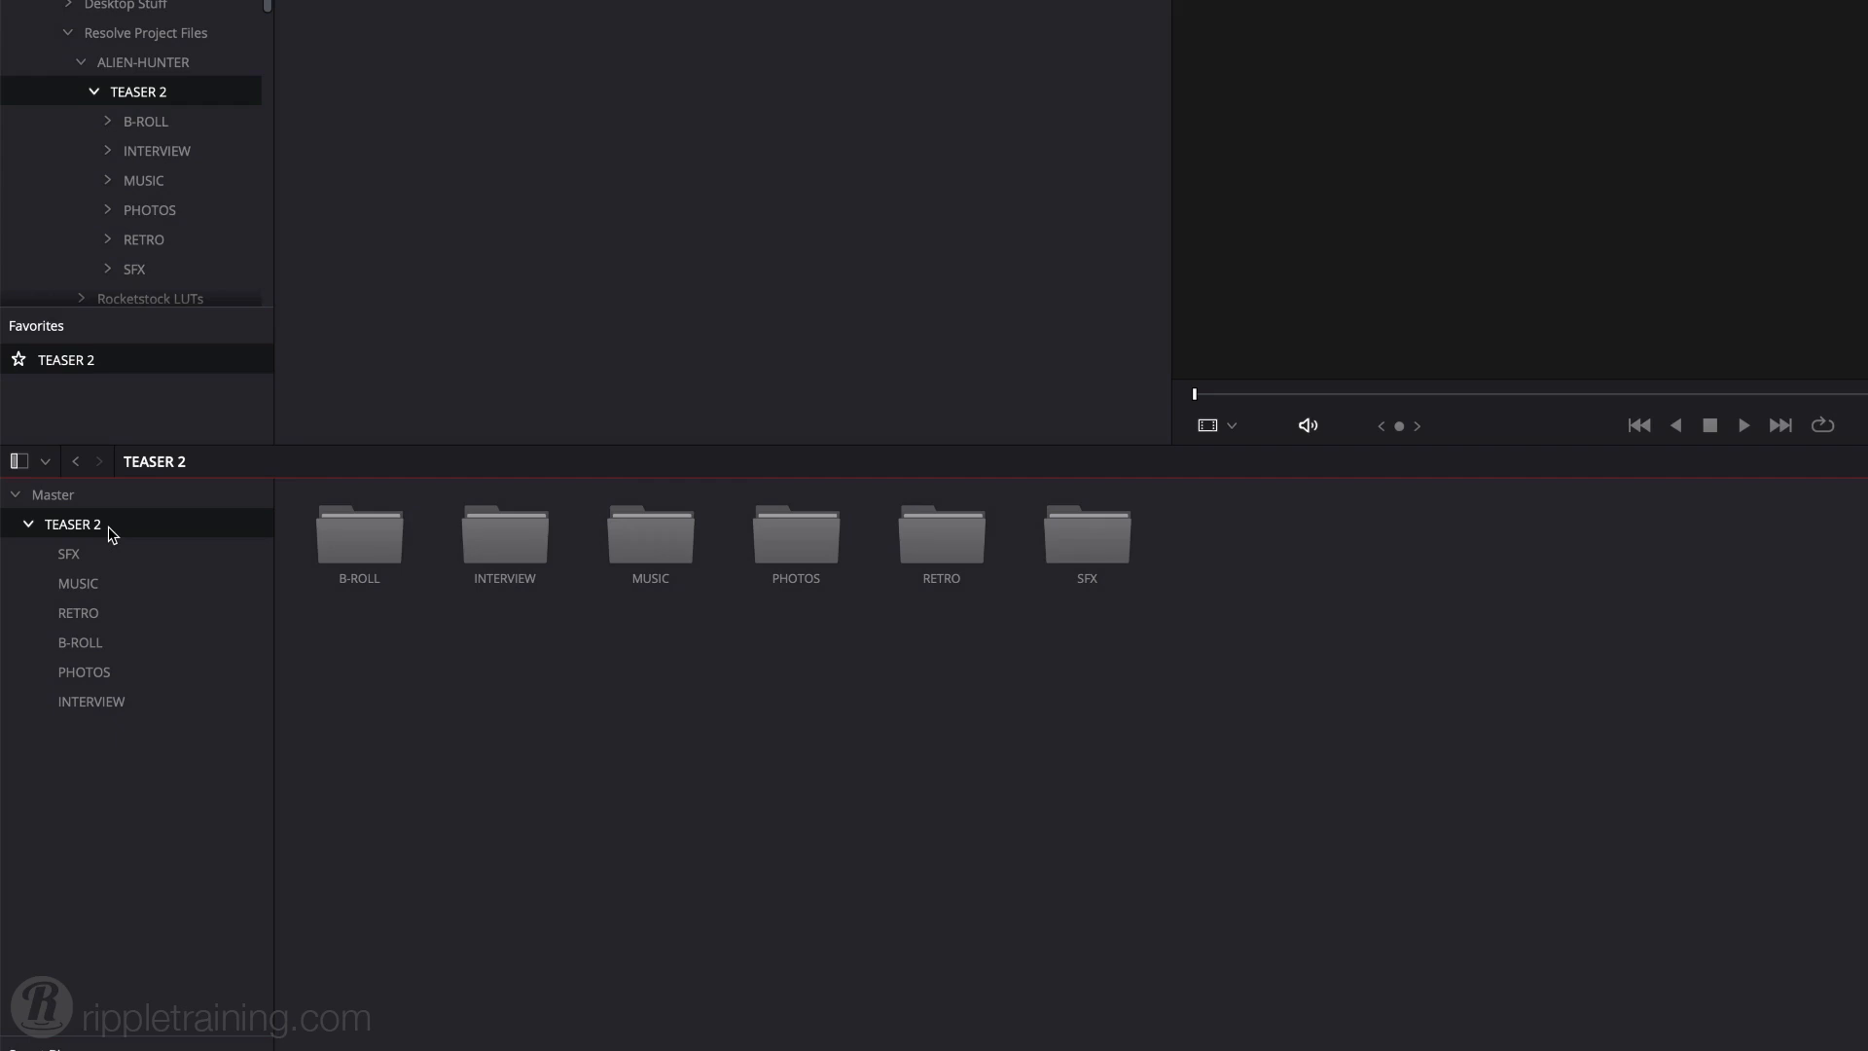
click(98, 554)
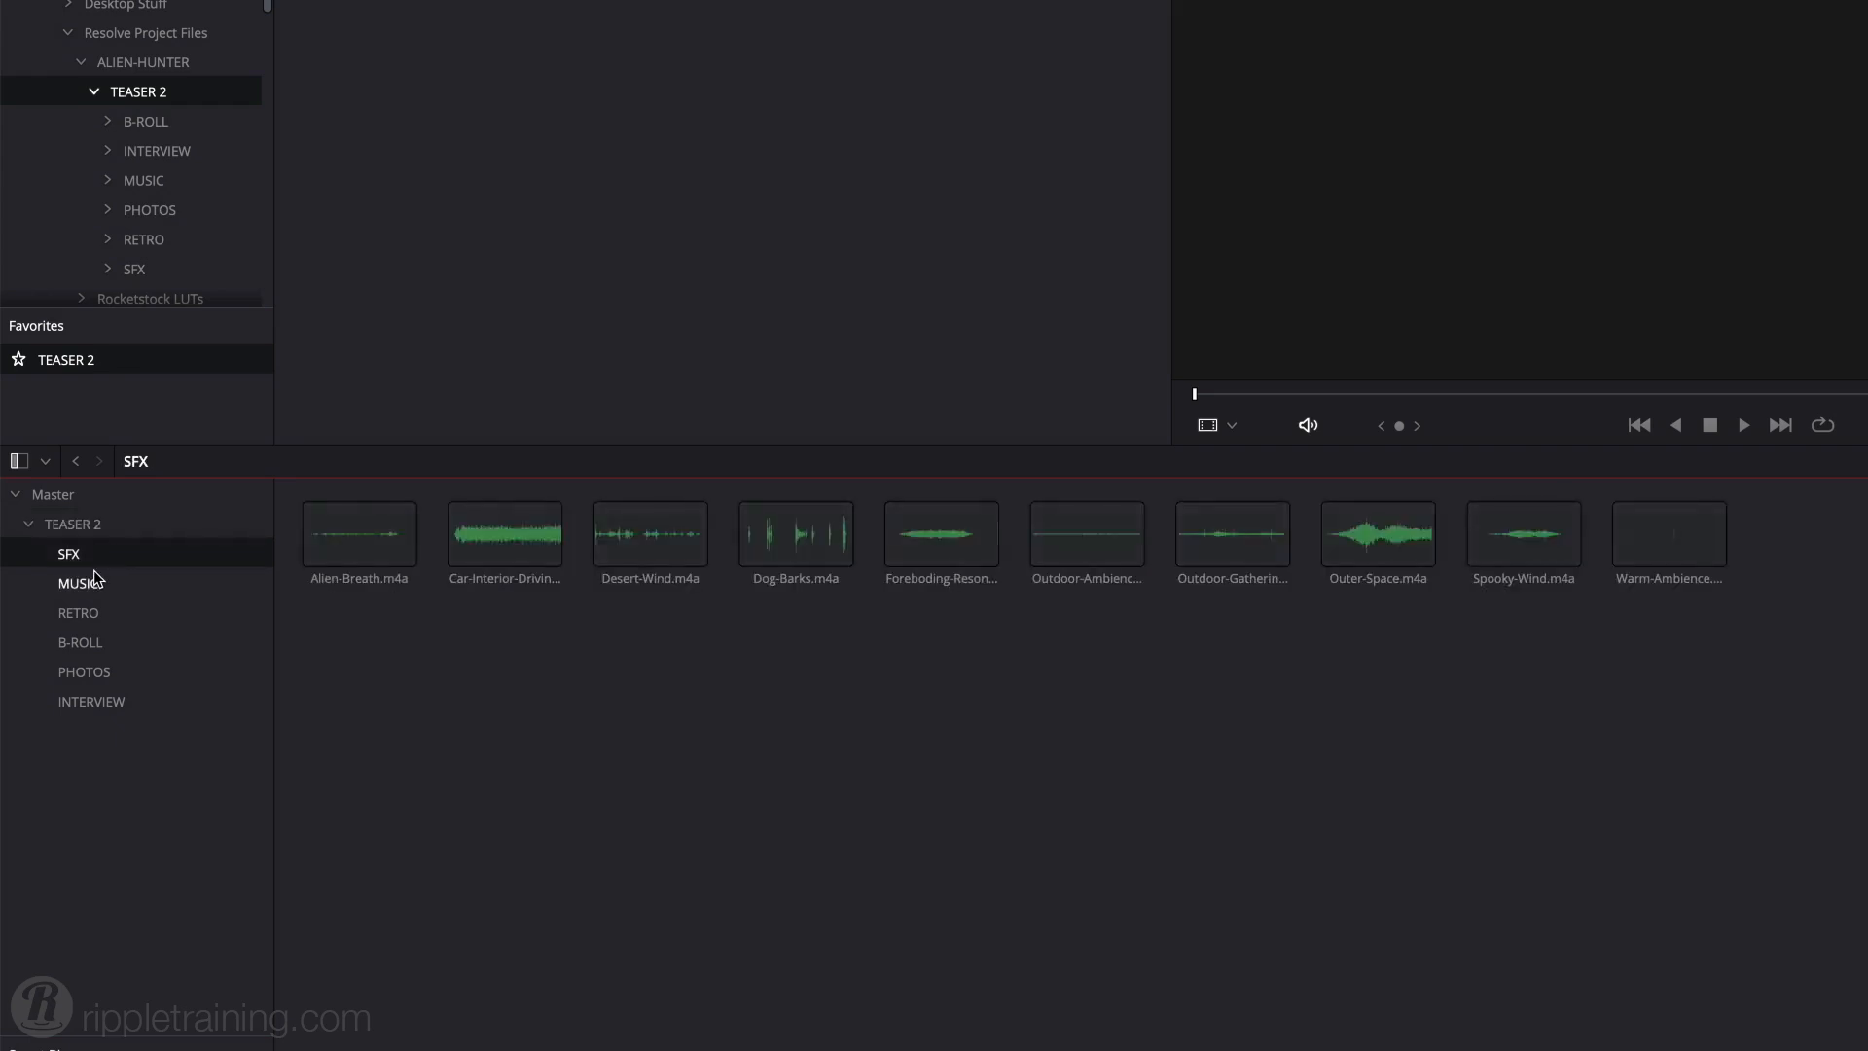
click(93, 584)
click(76, 494)
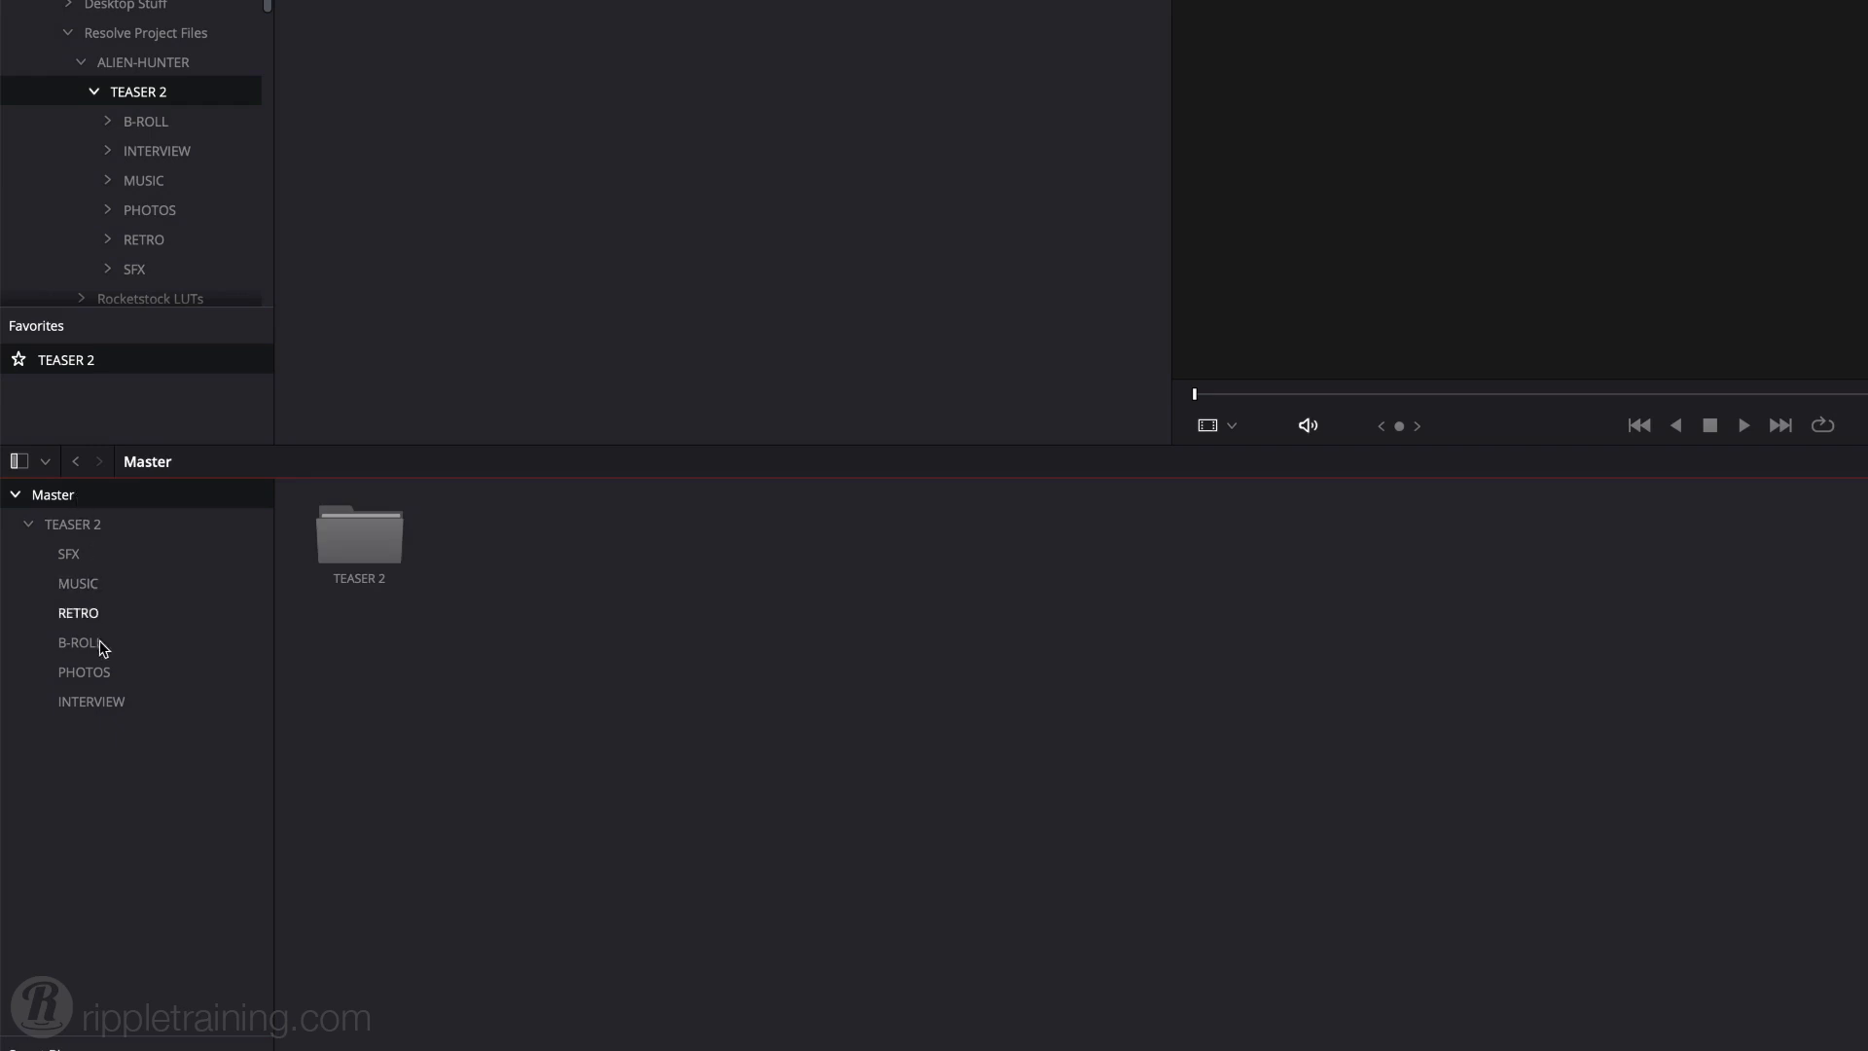
shift+click(93, 702)
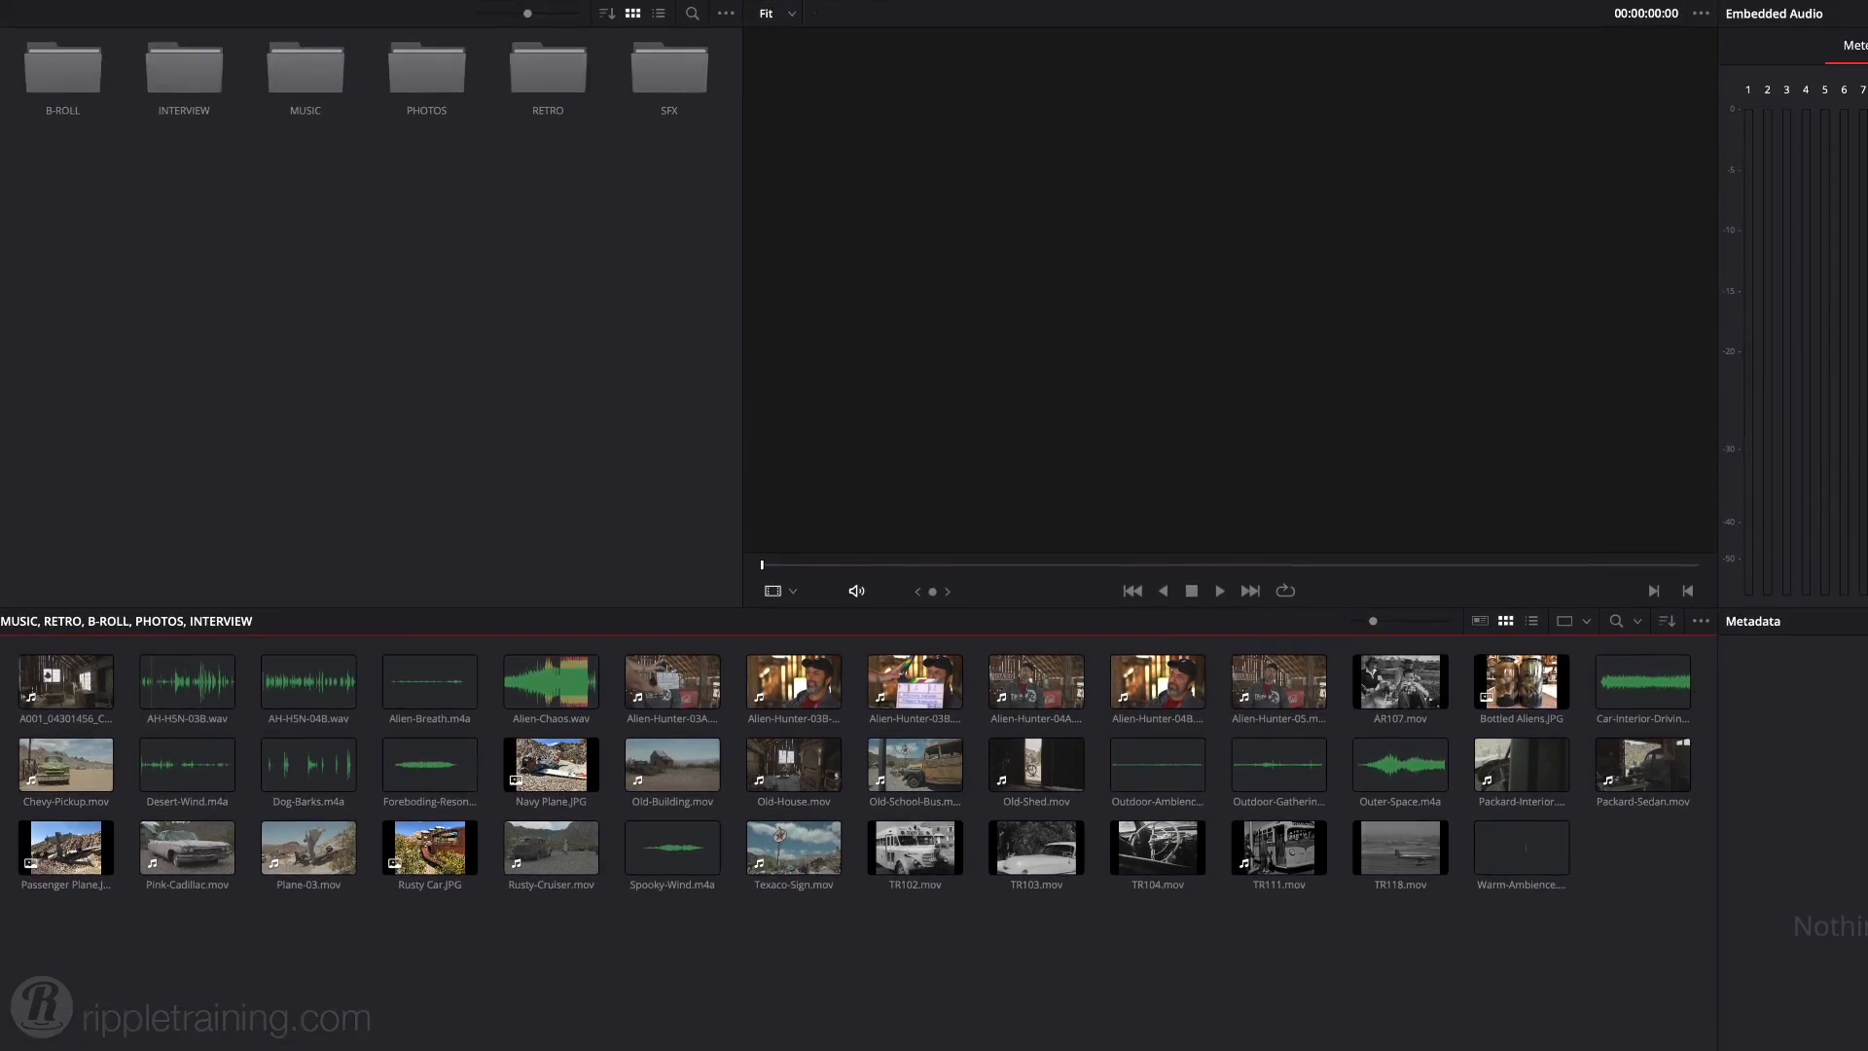
- Set the frame at 00:00:08:28 as the poster frame of the TR118.mov clip
click(1372, 871)
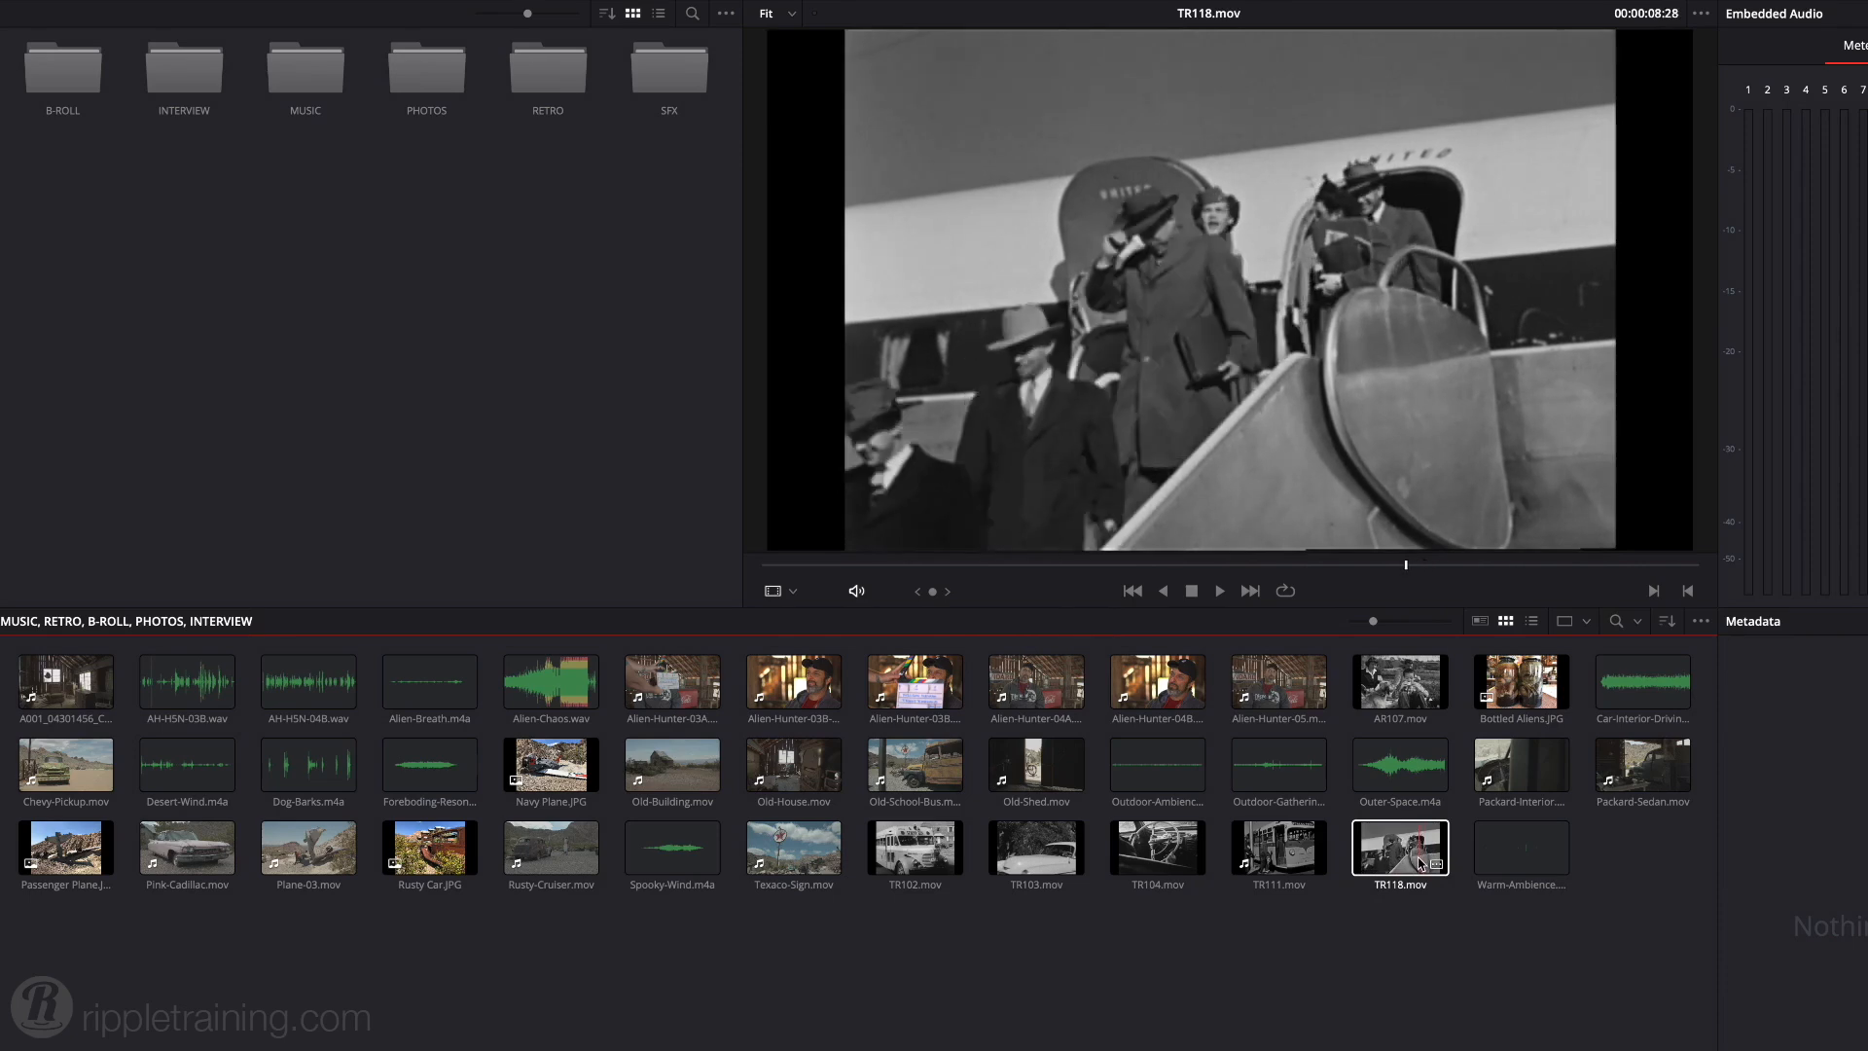
right_click(1420, 862)
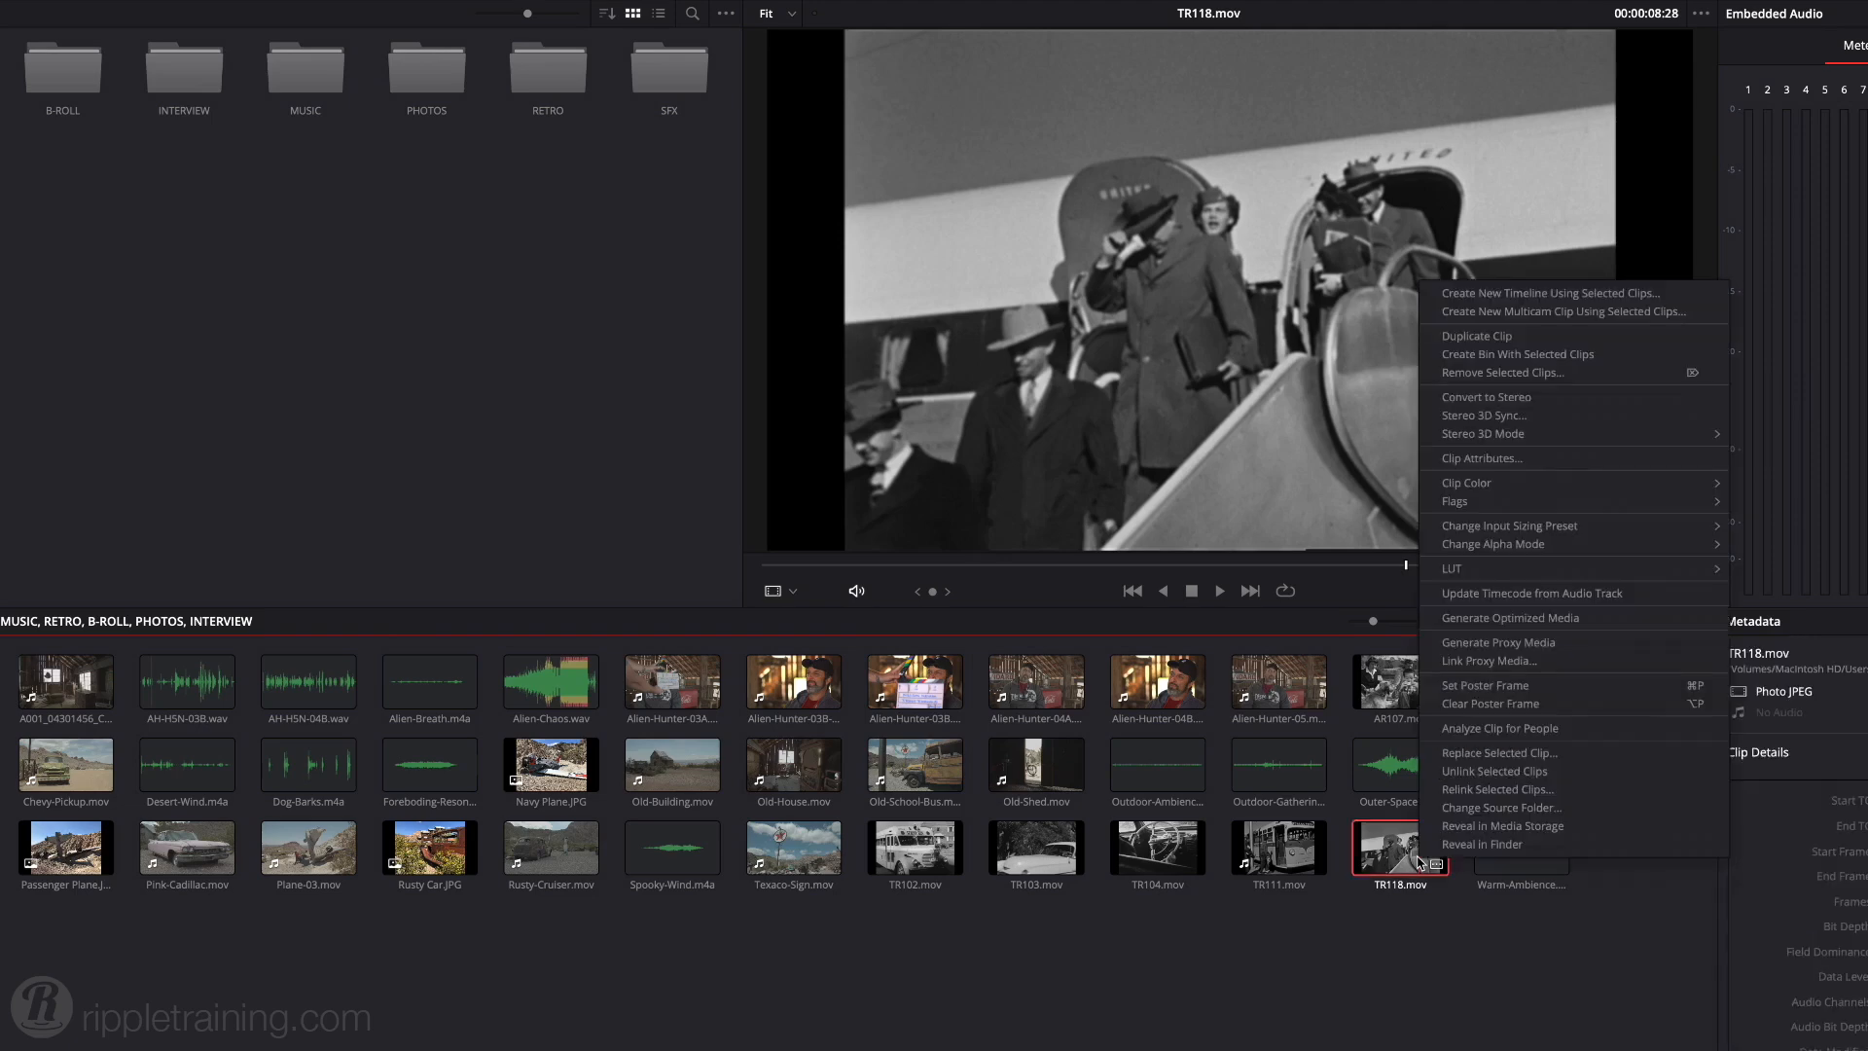
click(1466, 687)
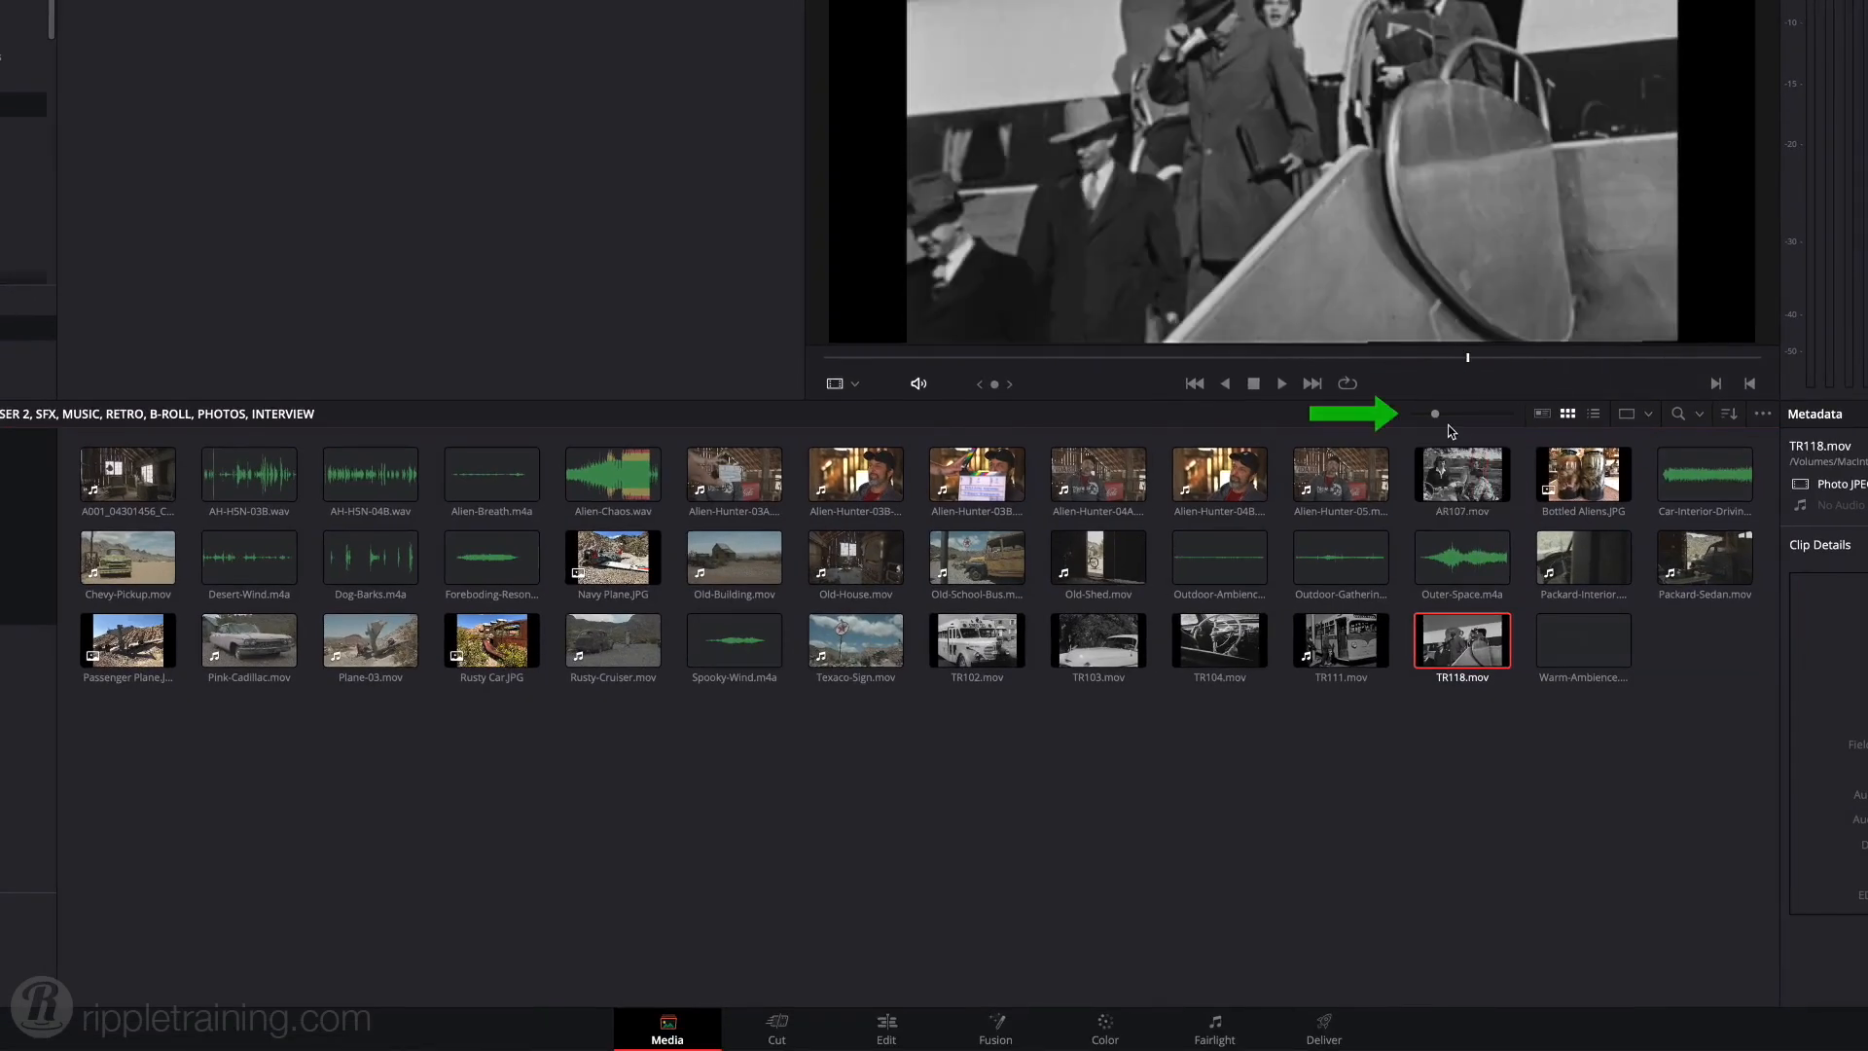
- Enlarge the media pool thumbnails and keep the clips sorted by Clip Name in ascending order
drag(1442, 413, 1455, 418)
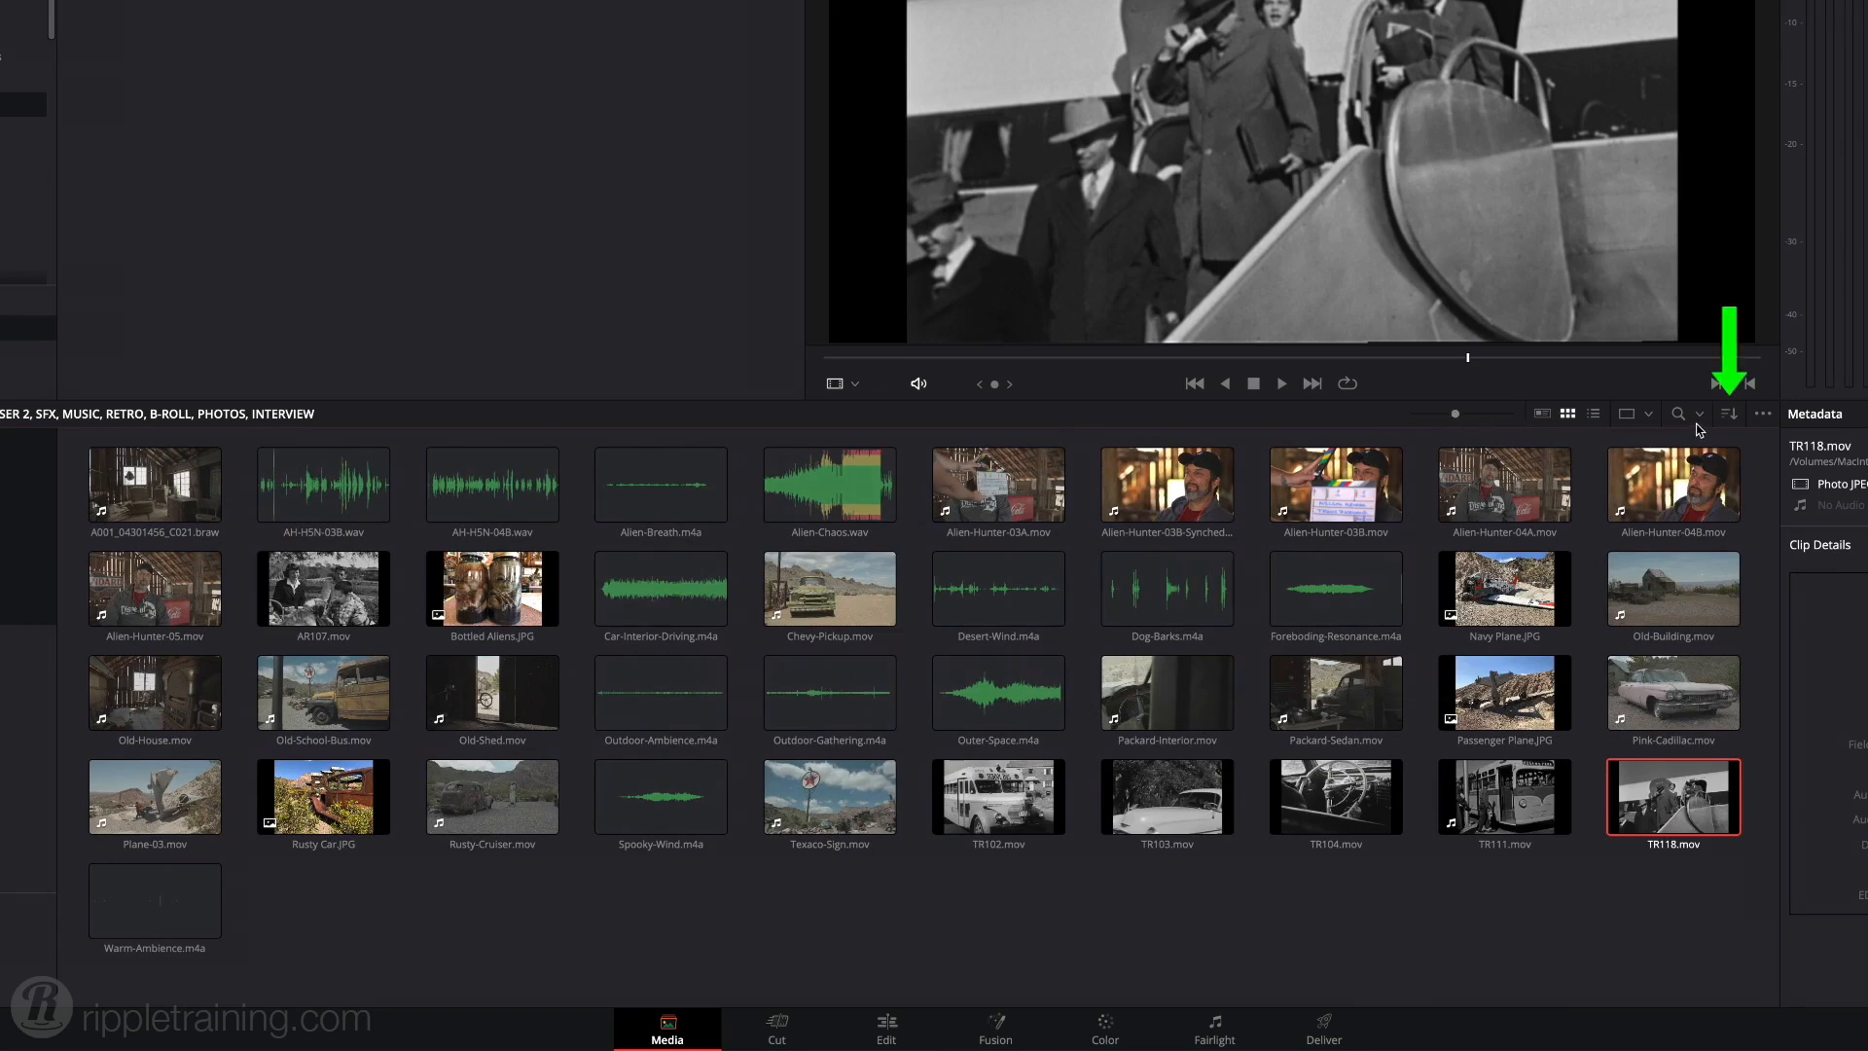
click(1726, 419)
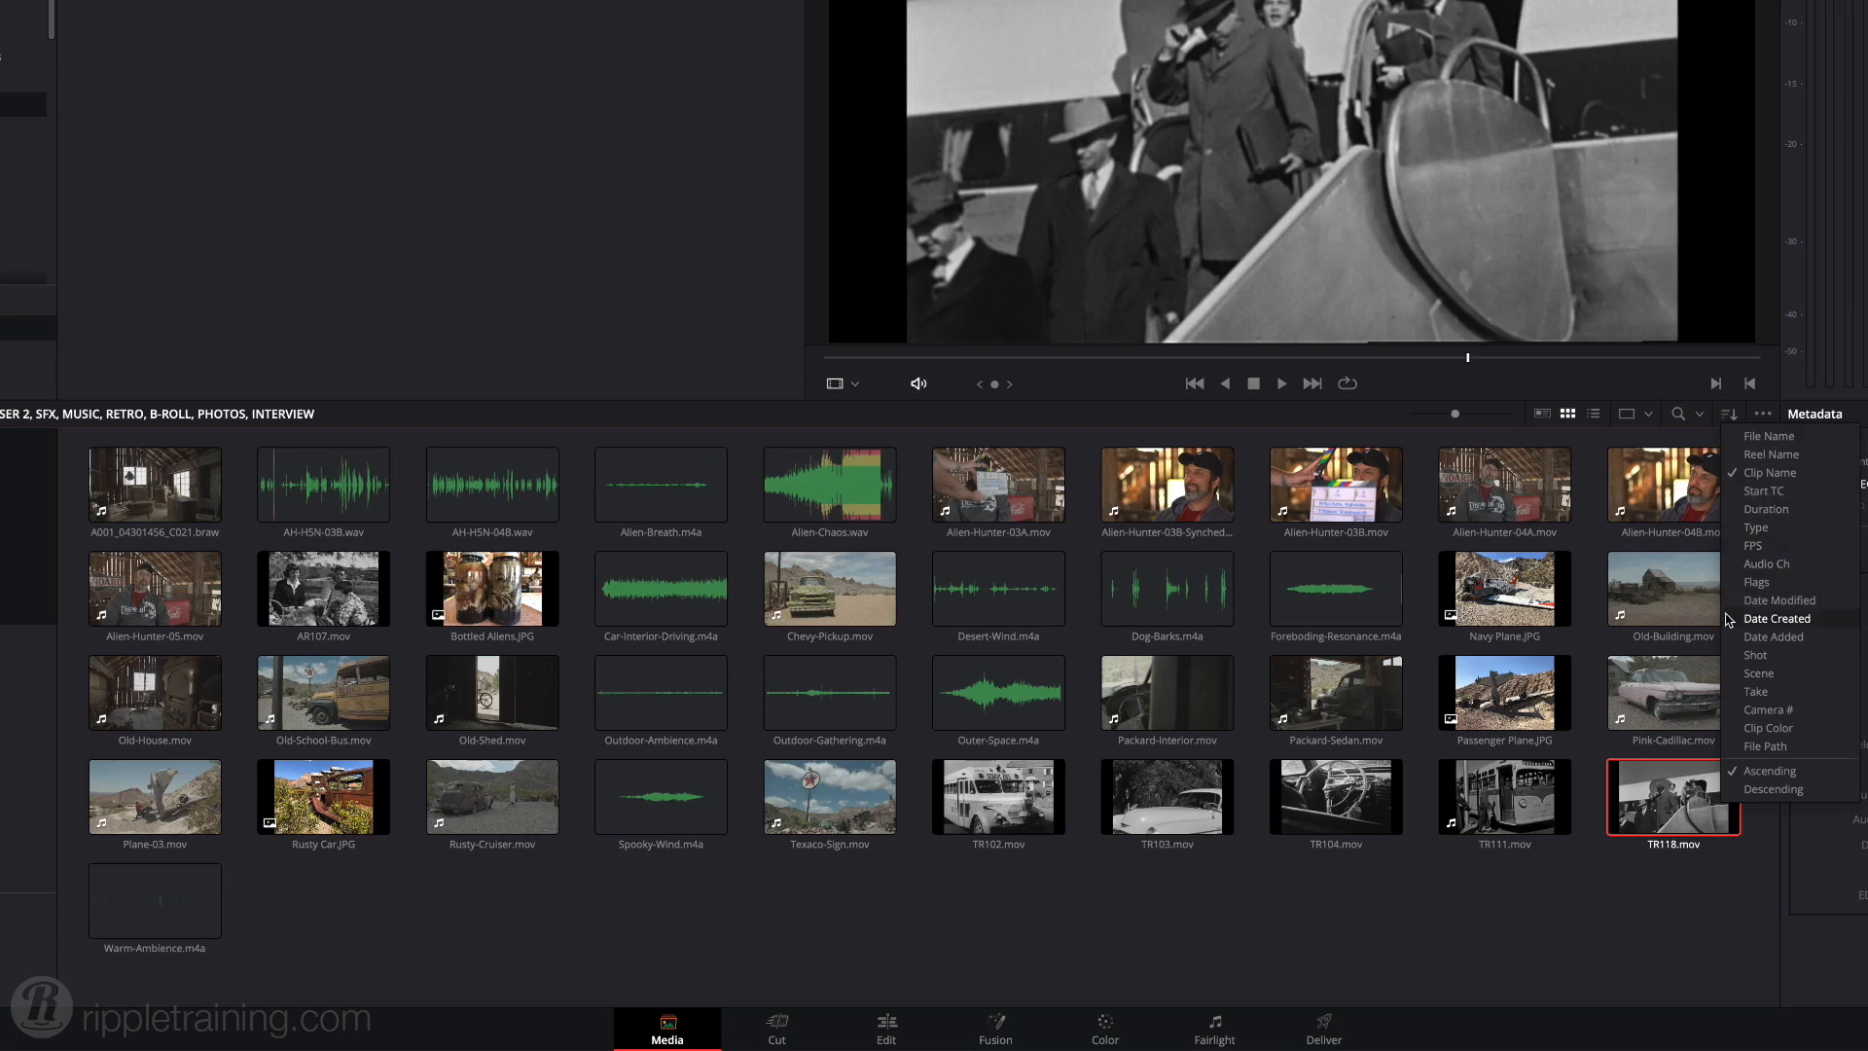
click(1761, 489)
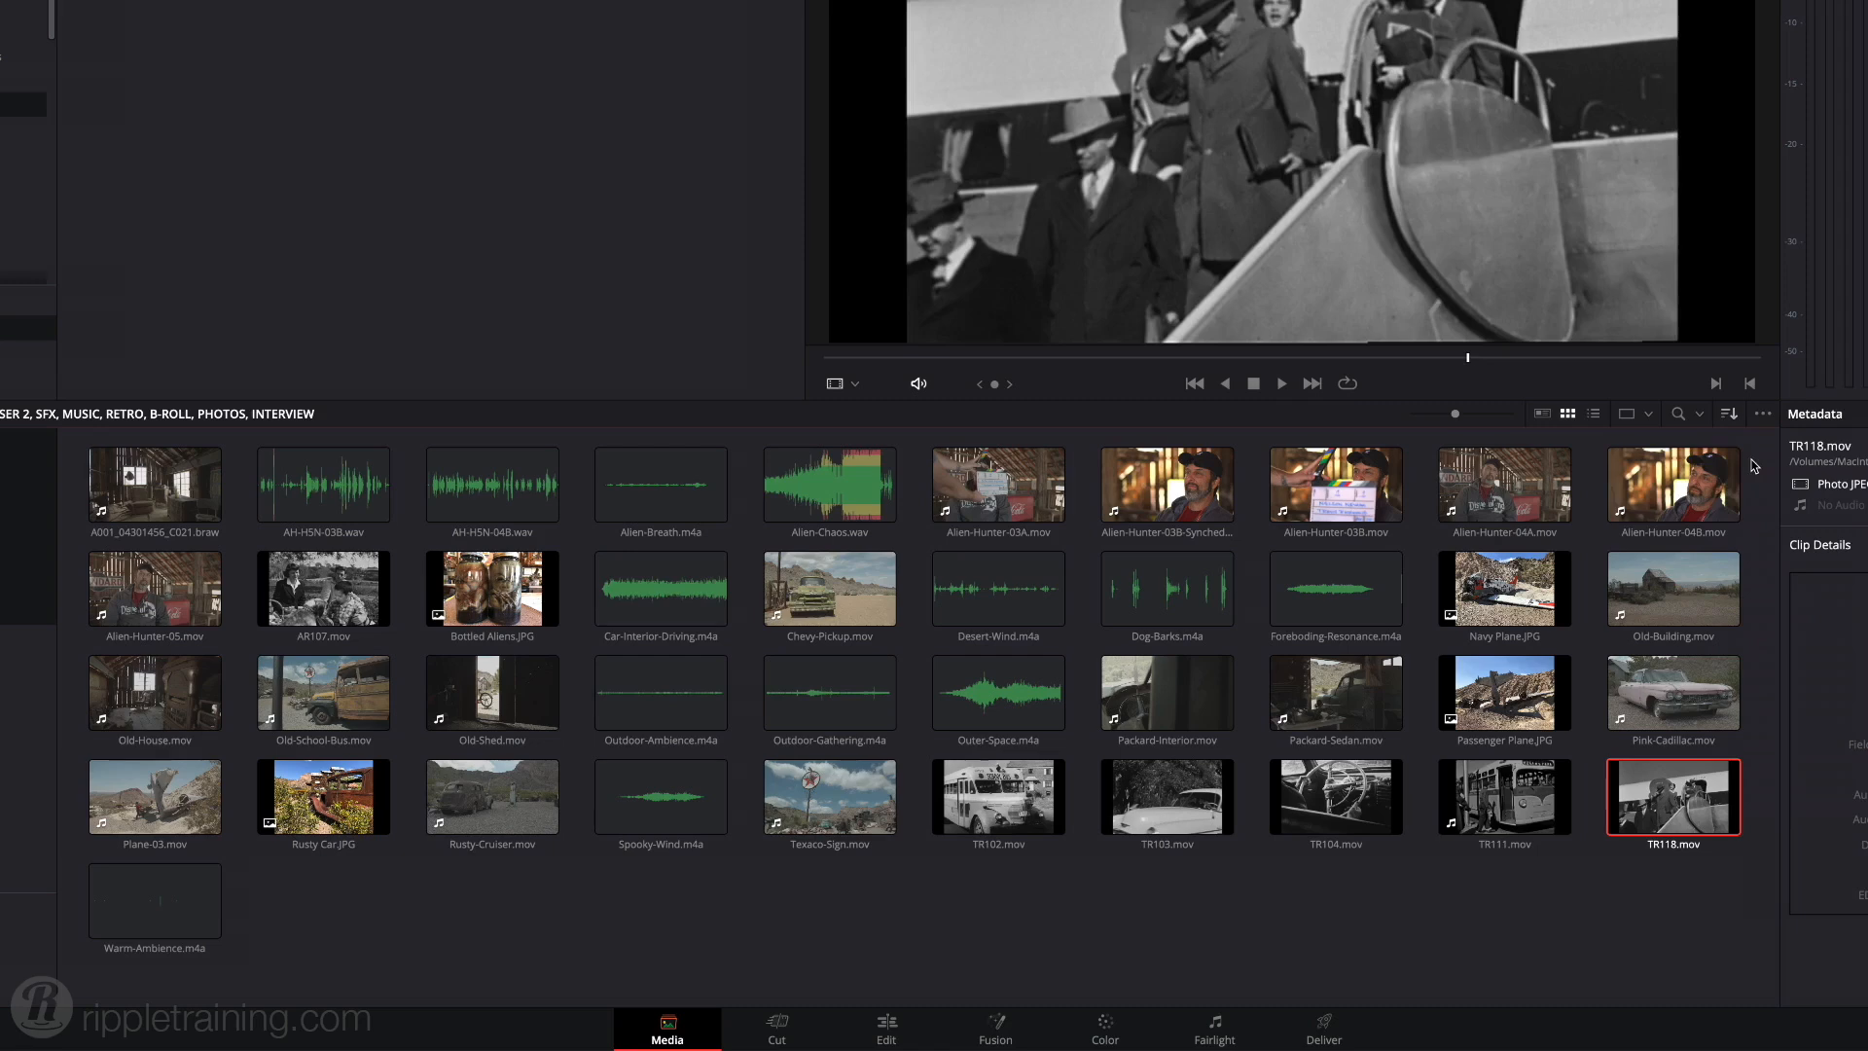
- Examine the media pool clips in Metadata view and List view, and return to Thumbnail view
click(1543, 417)
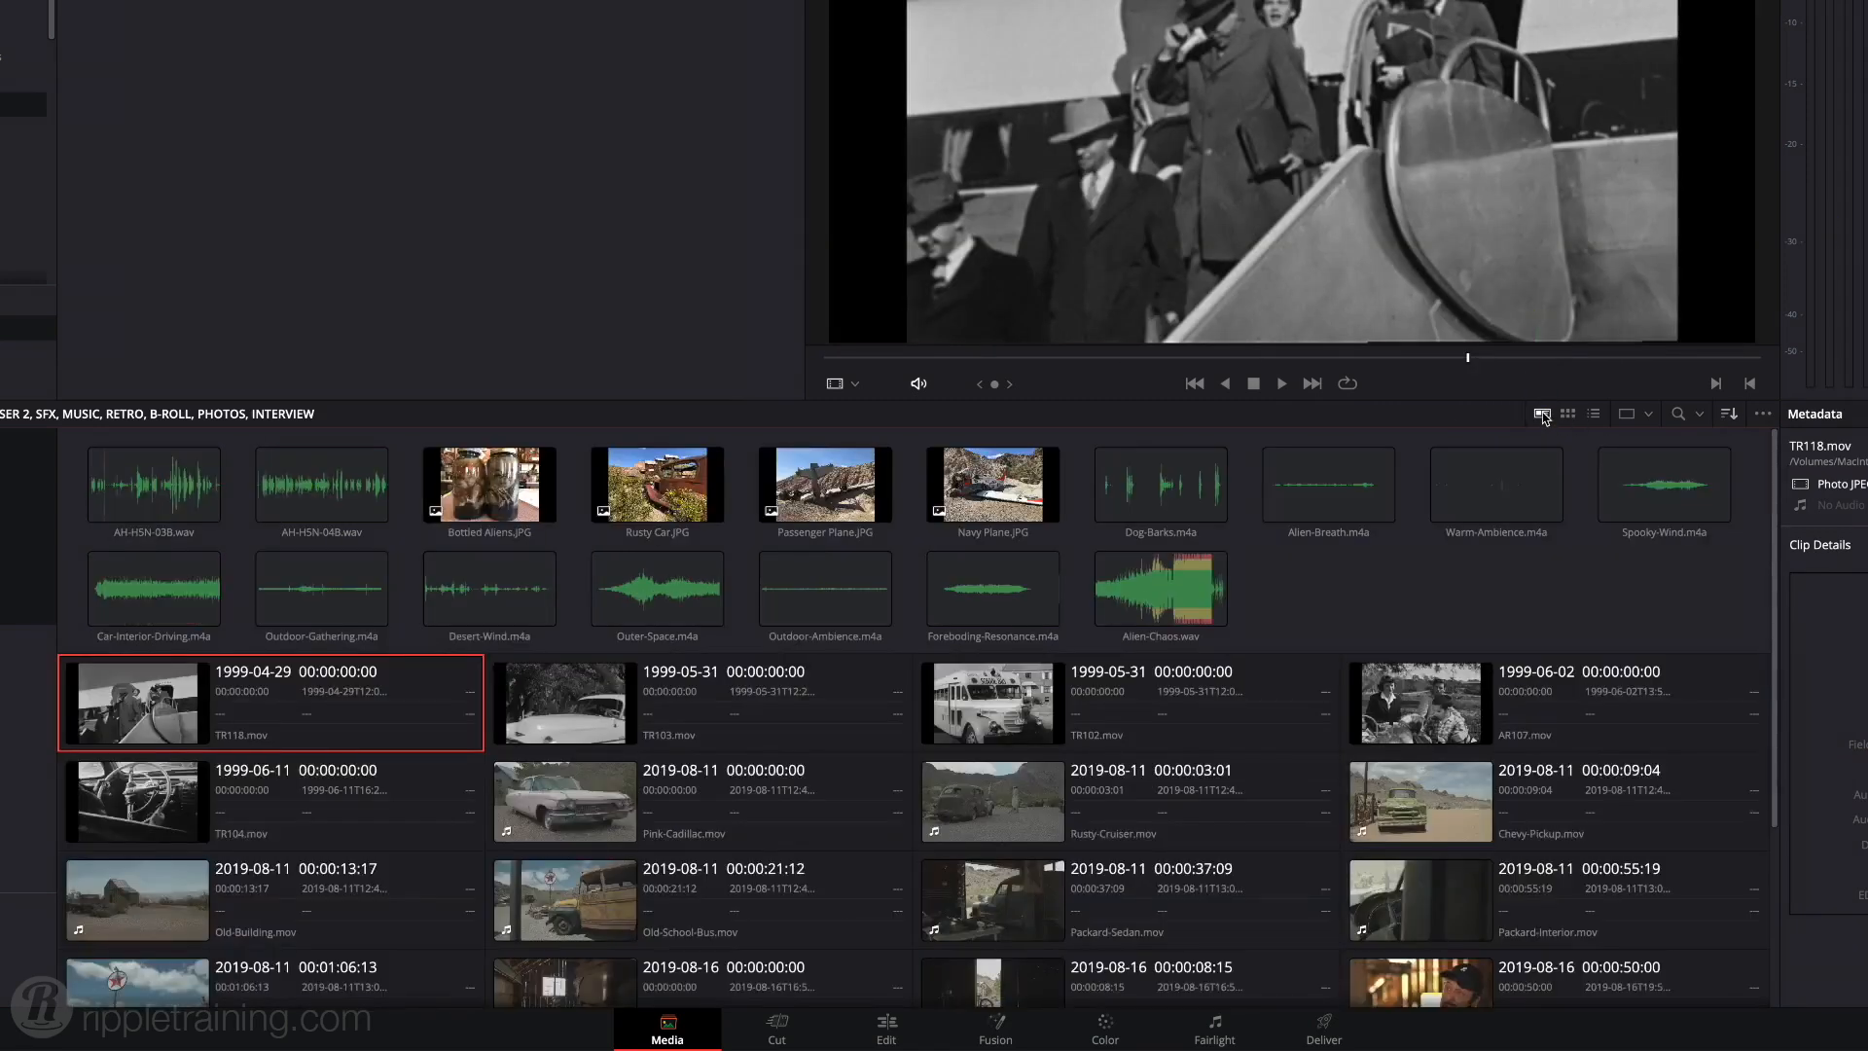
drag(1773, 523, 1773, 617)
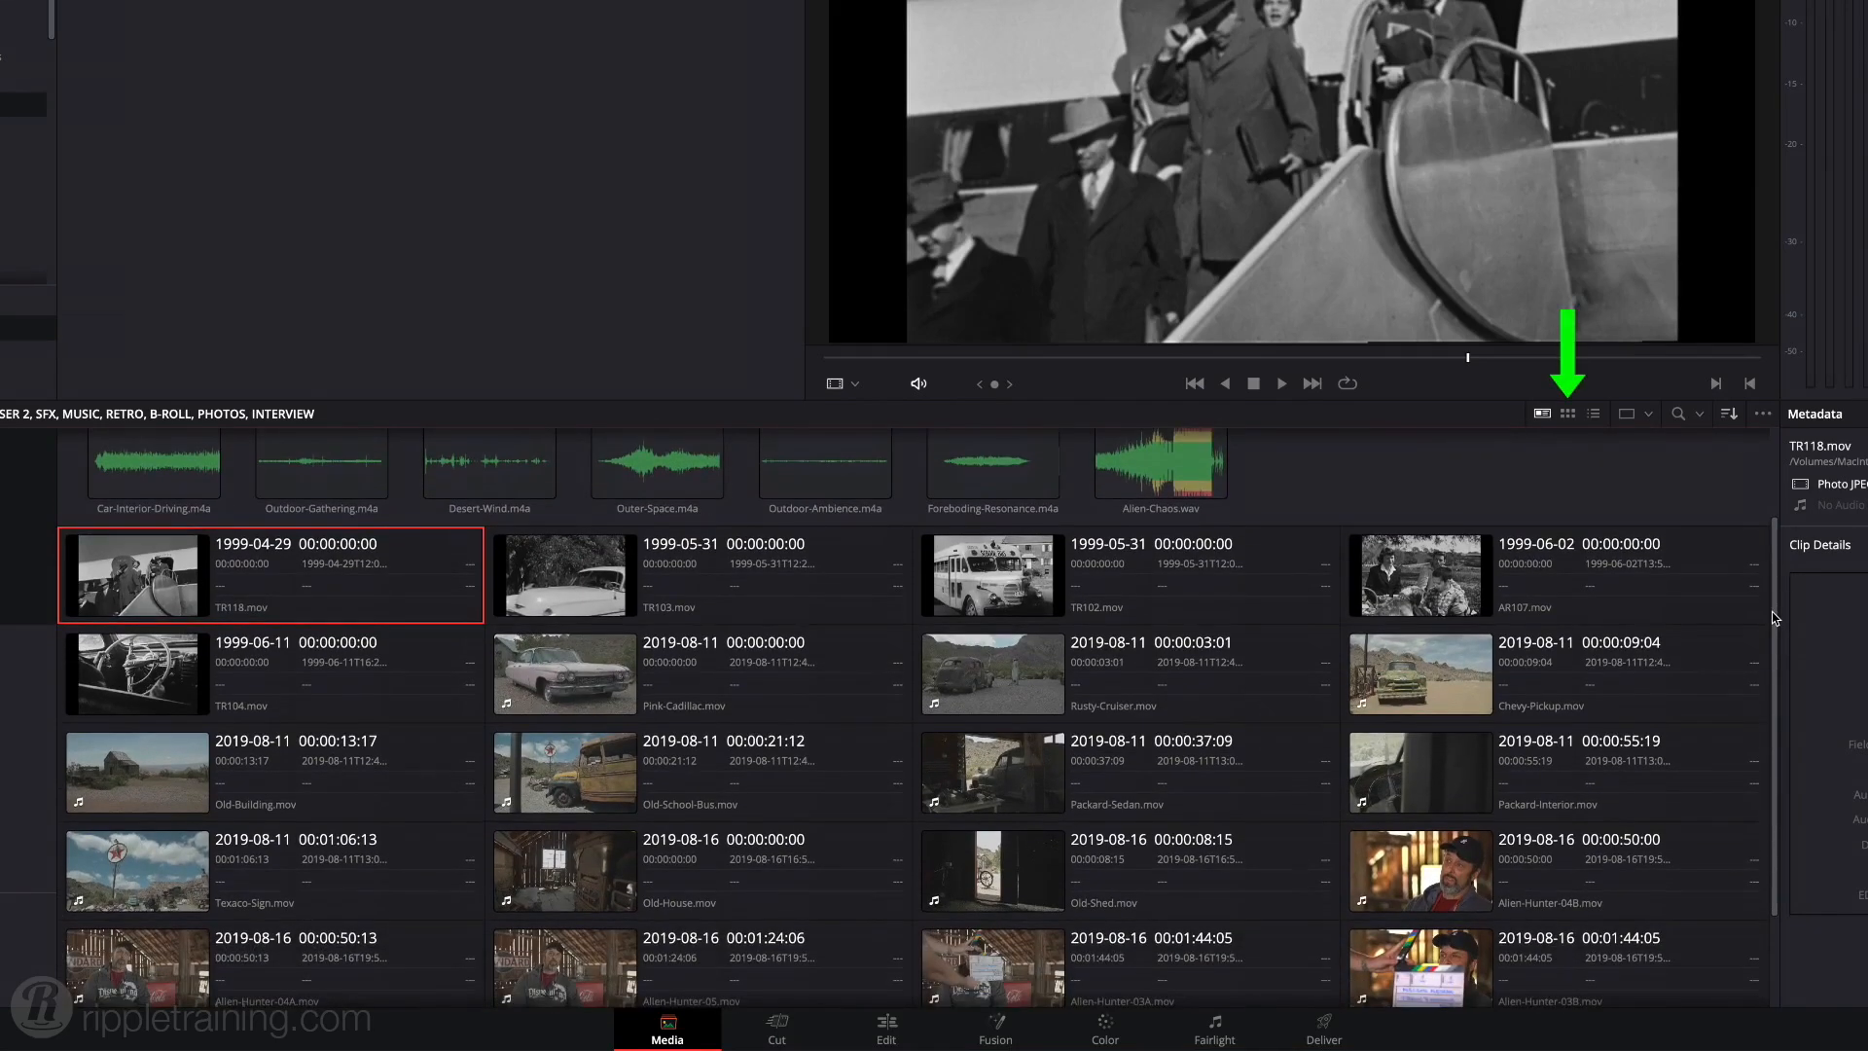
click(1568, 414)
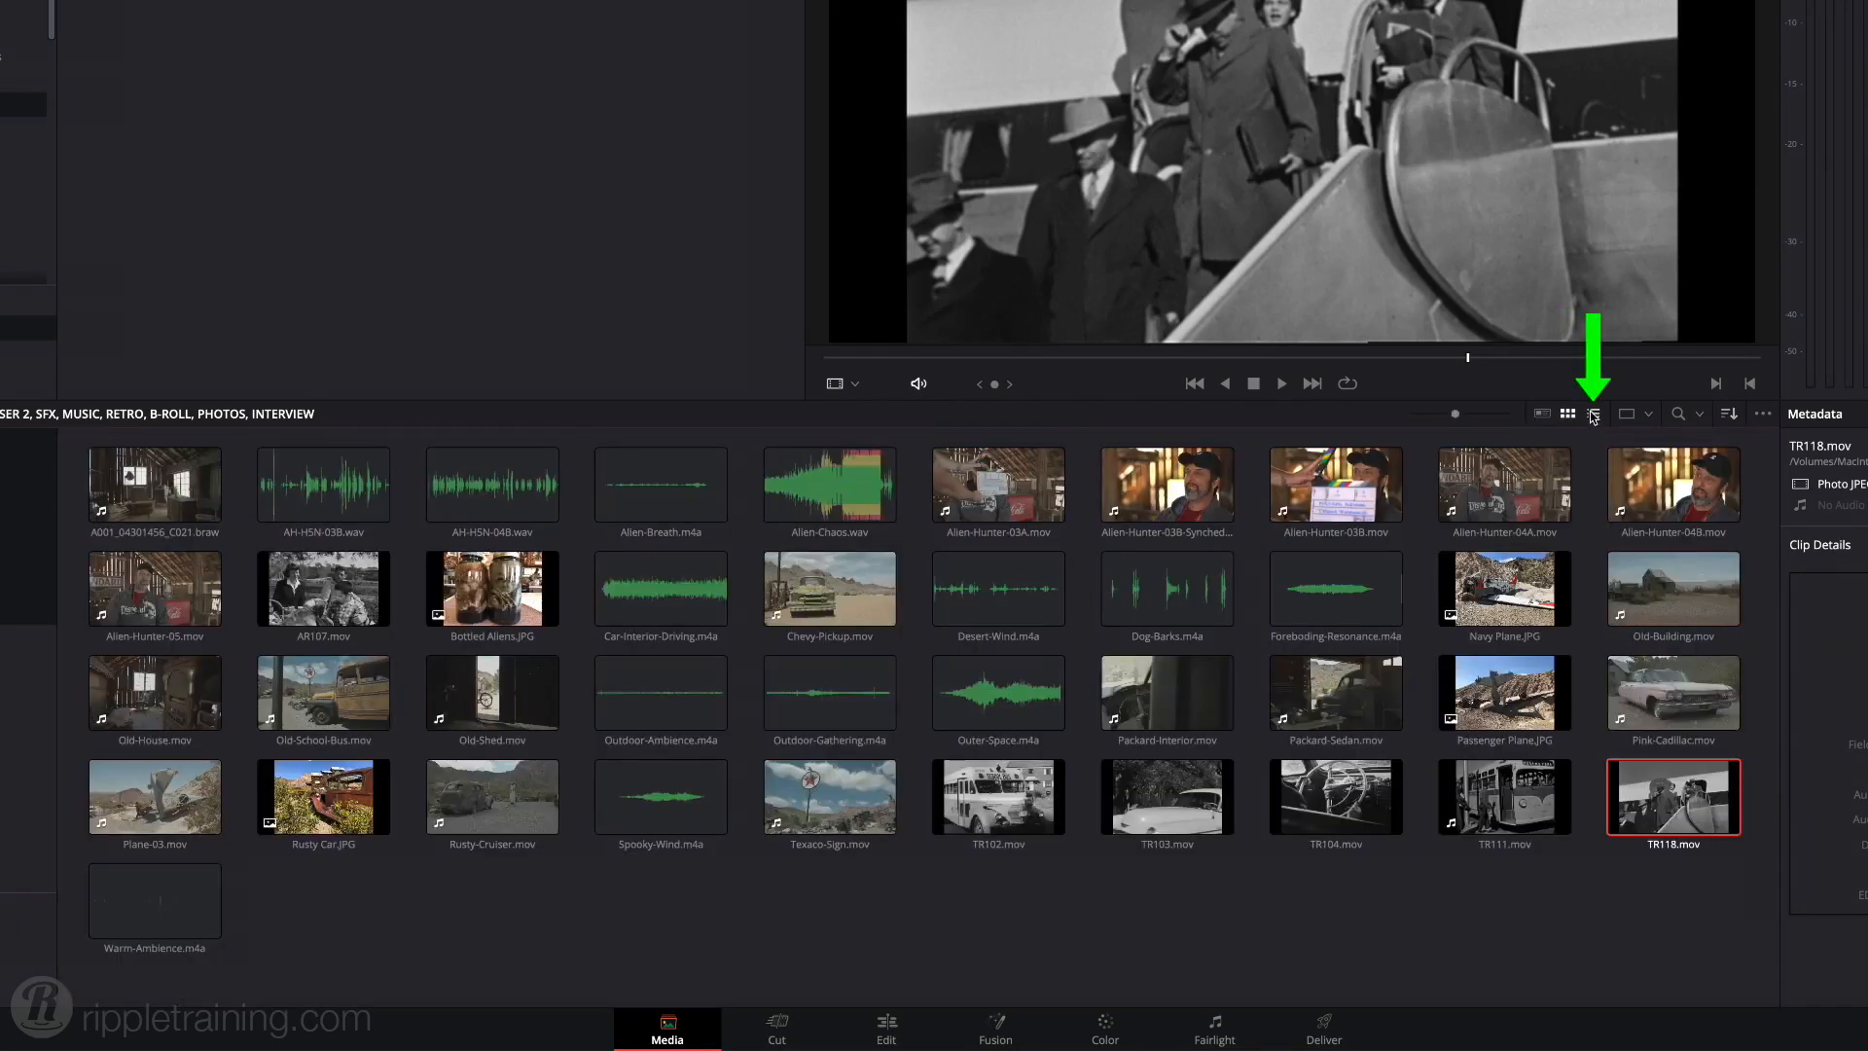
click(1594, 414)
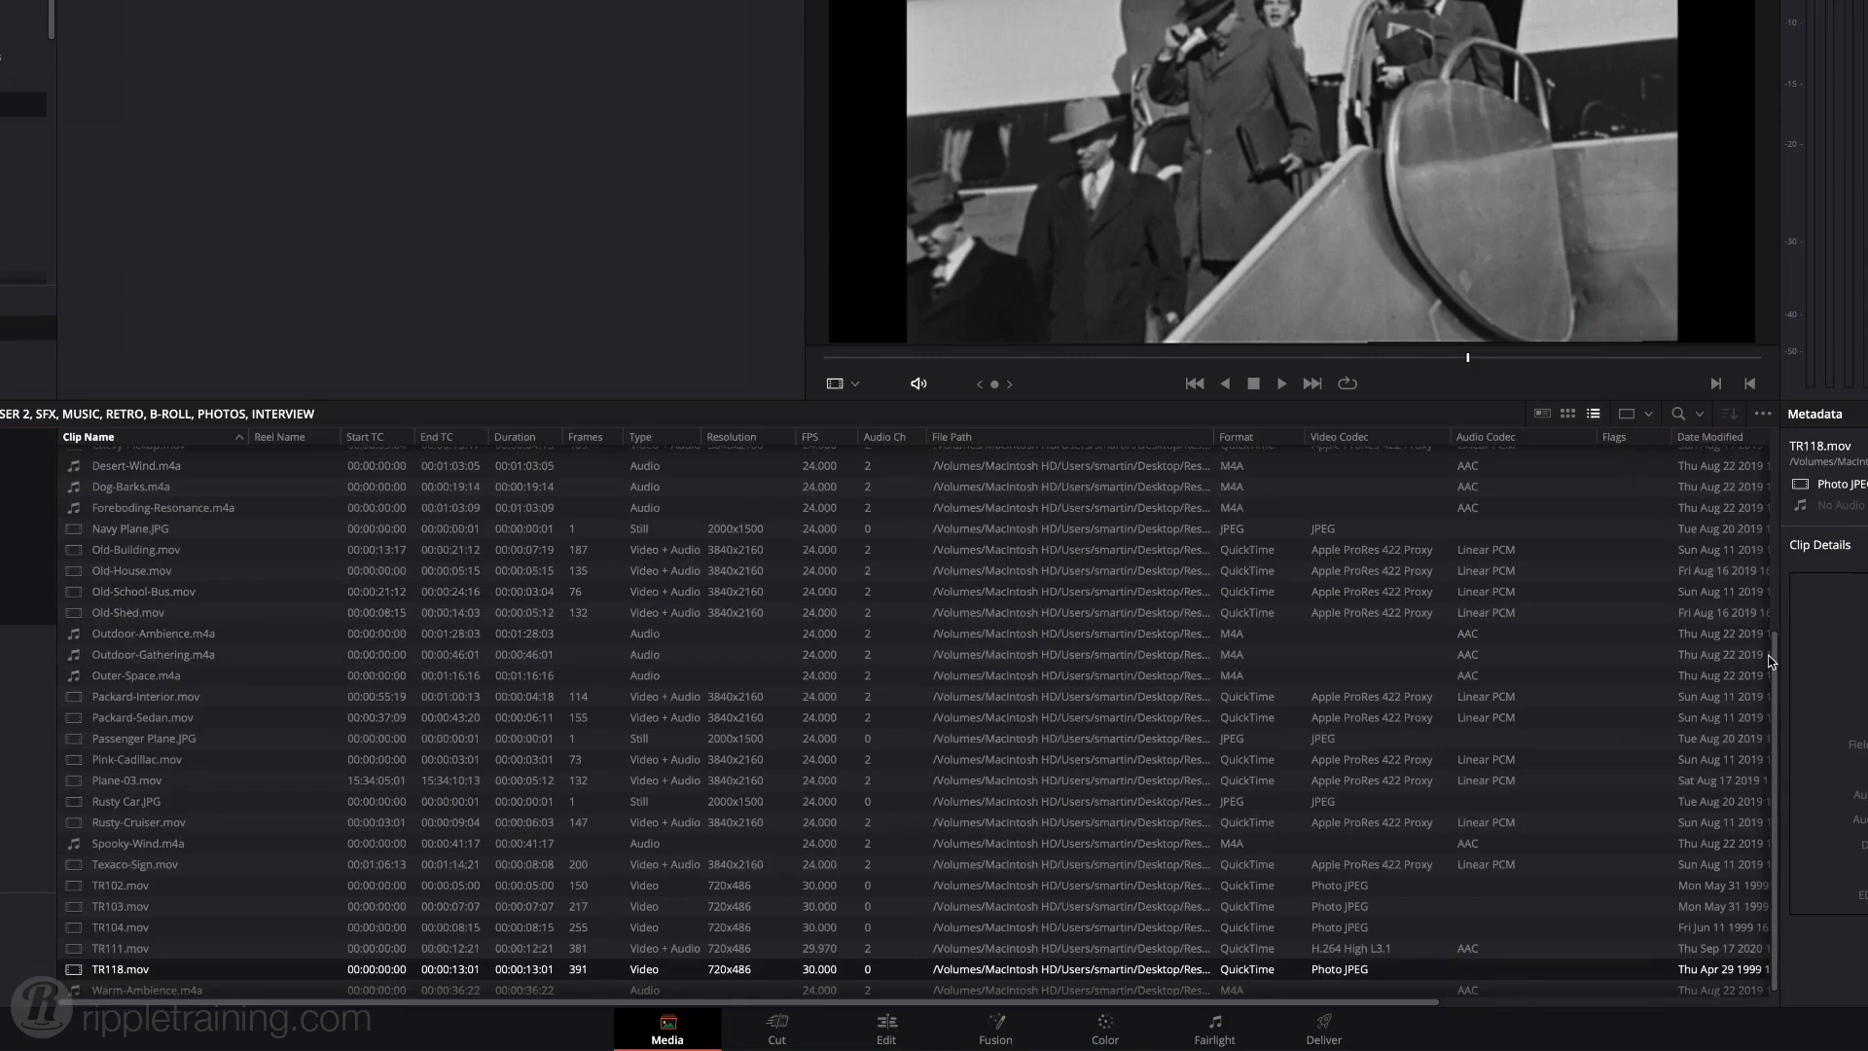
drag(1771, 662, 1786, 433)
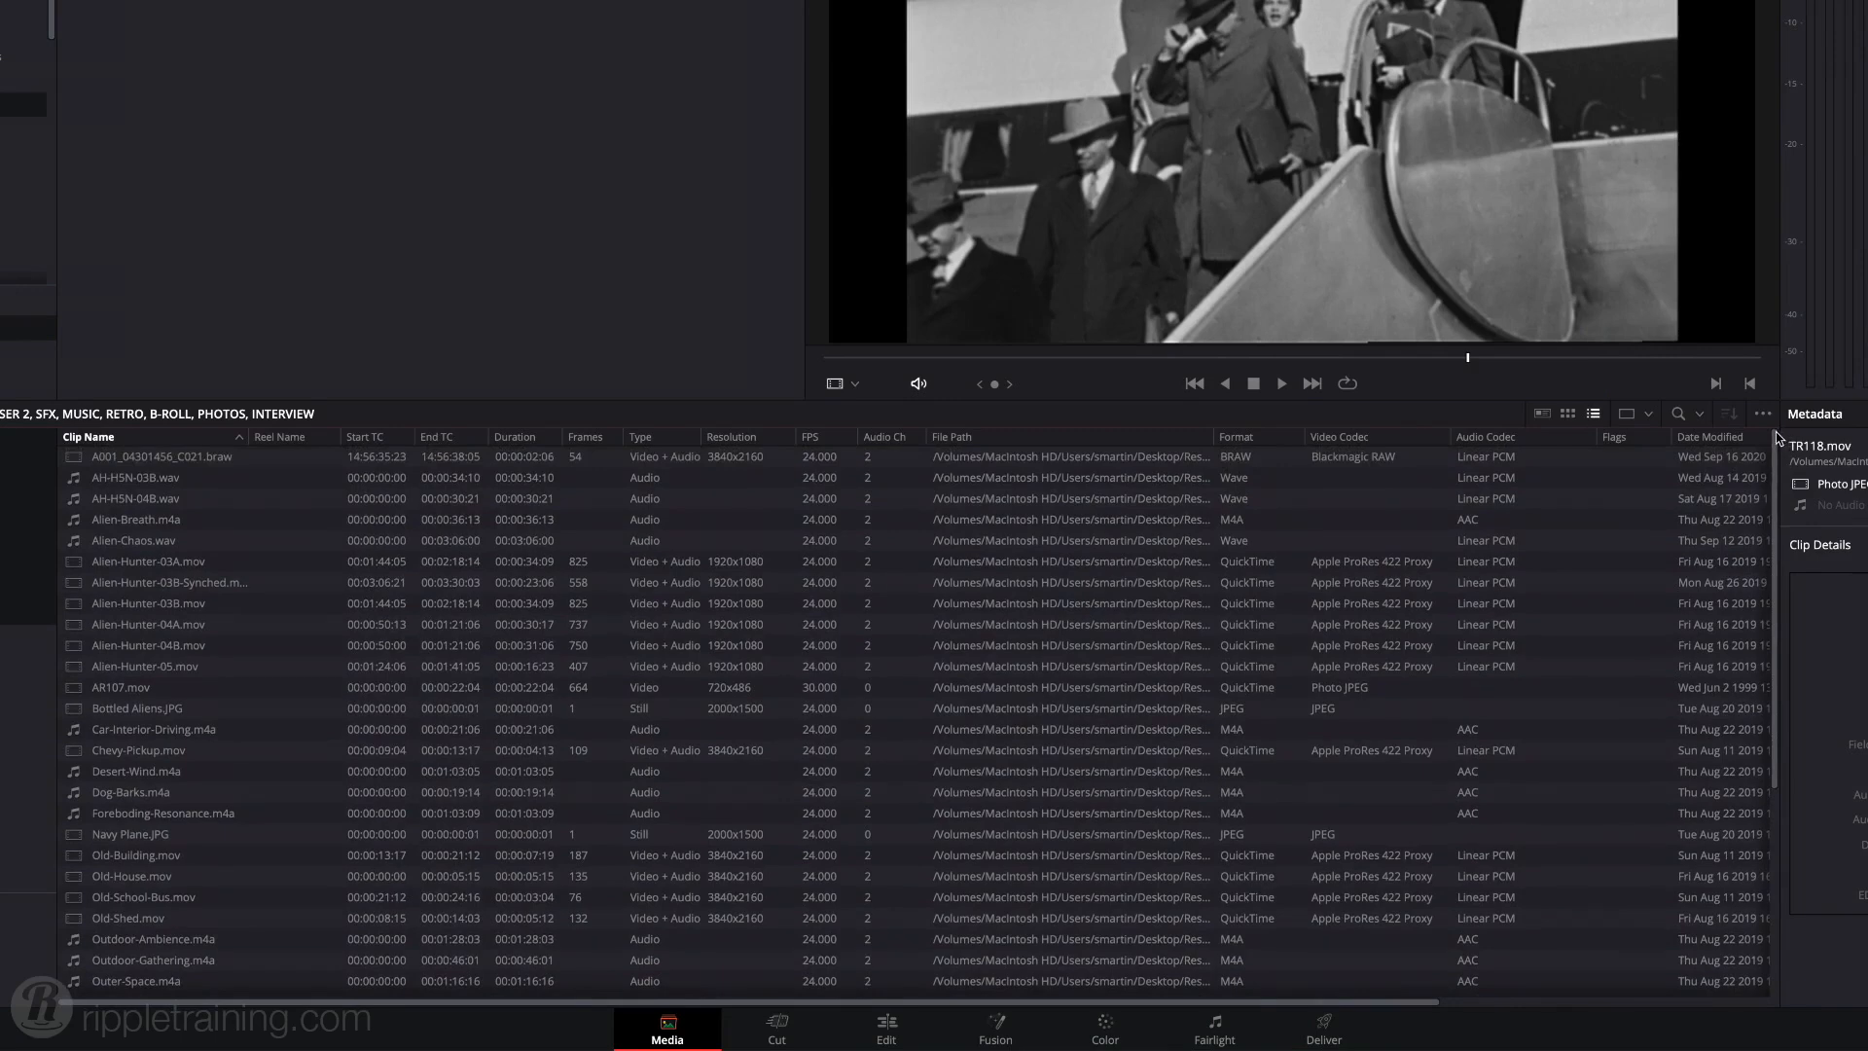
click(1567, 413)
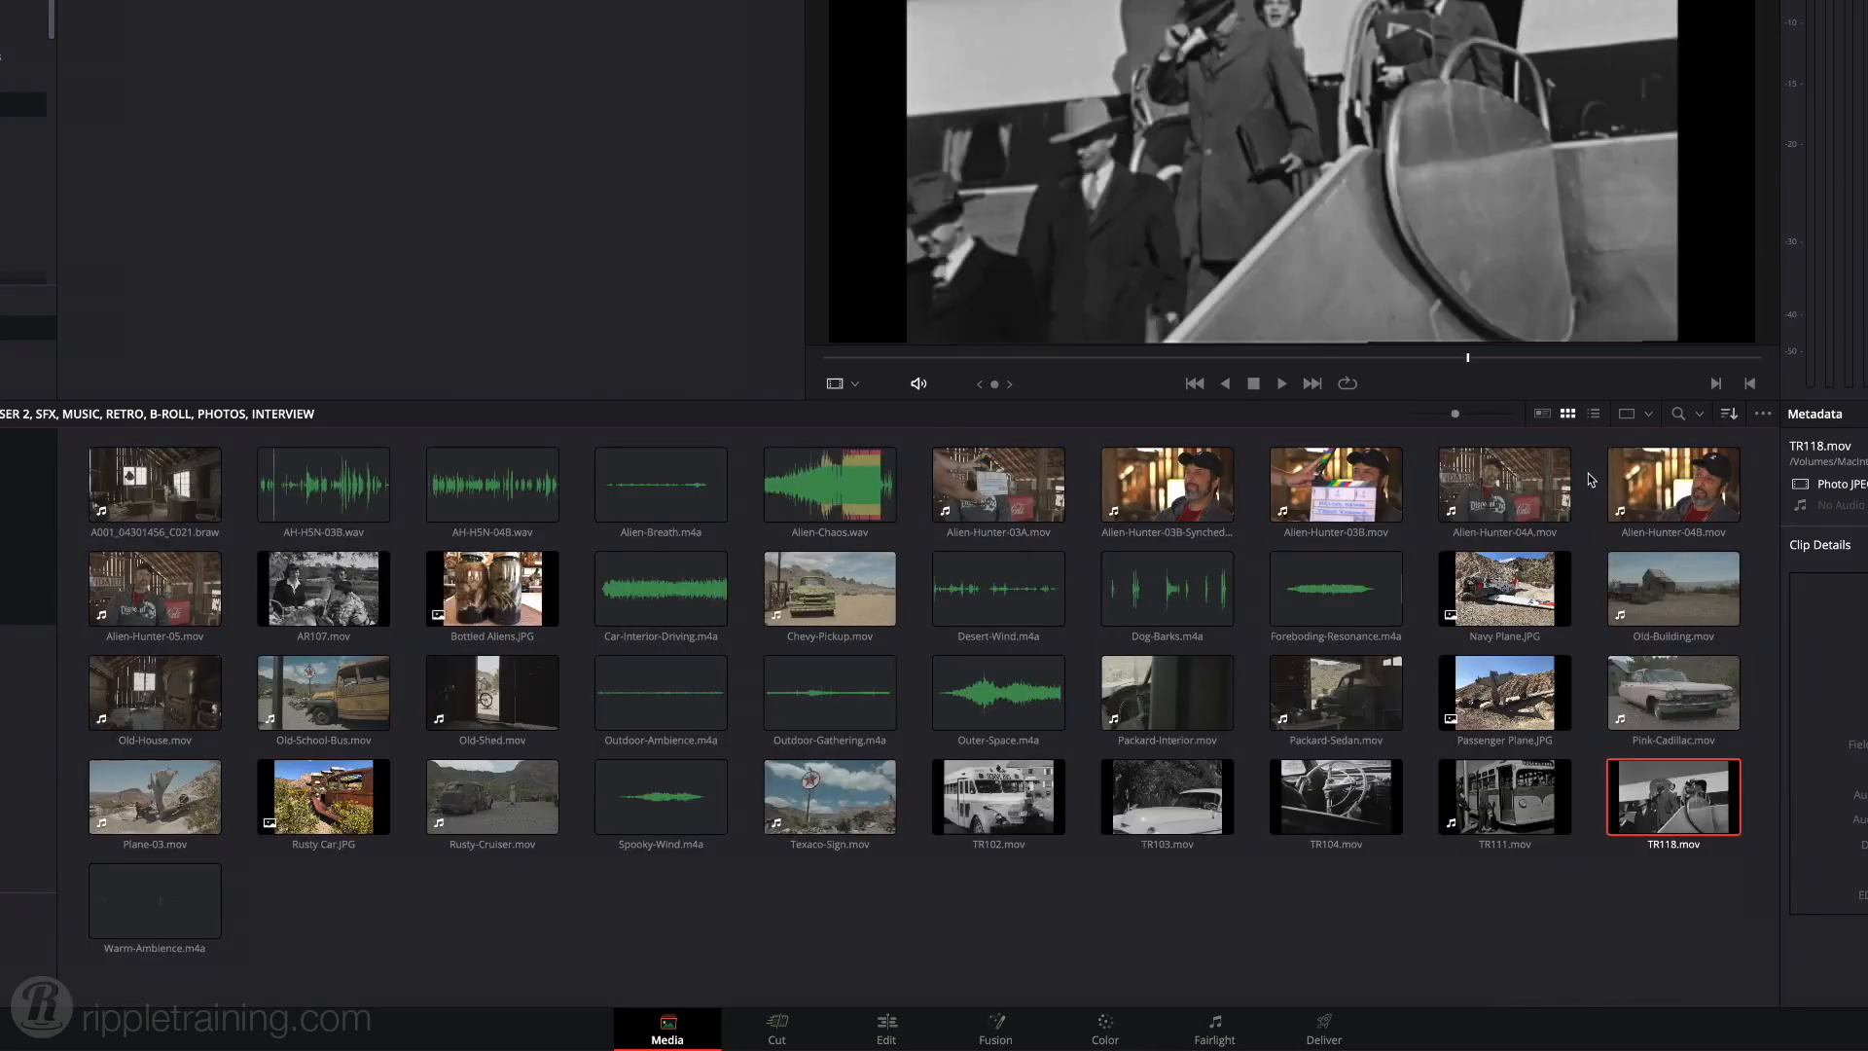
- Split the media pool into two side-by-side panes, select the Alien-Hunter-03B-Synched clip, and restore the single-pane layout
click(1651, 416)
click(1609, 440)
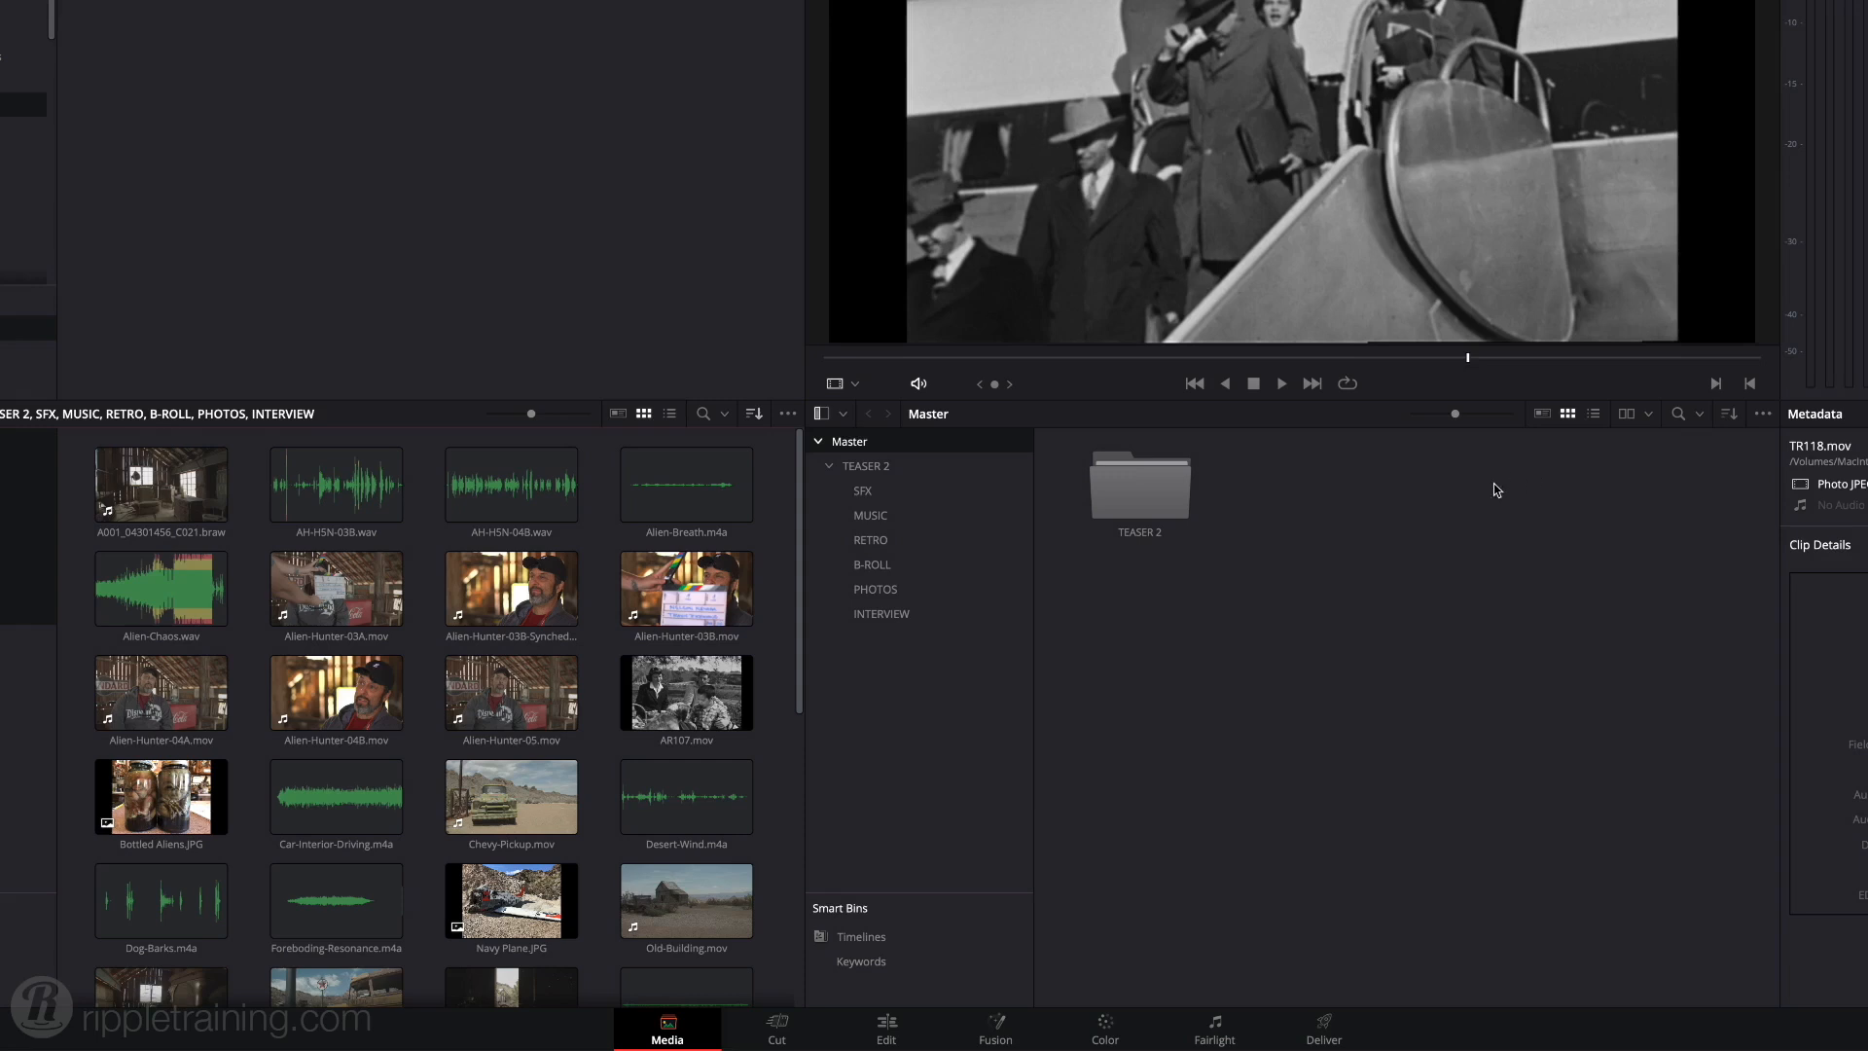
click(685, 589)
click(548, 591)
mouse_move(548, 590)
mouse_down()
mouse_move(1241, 602)
mouse_move(550, 593)
mouse_up()
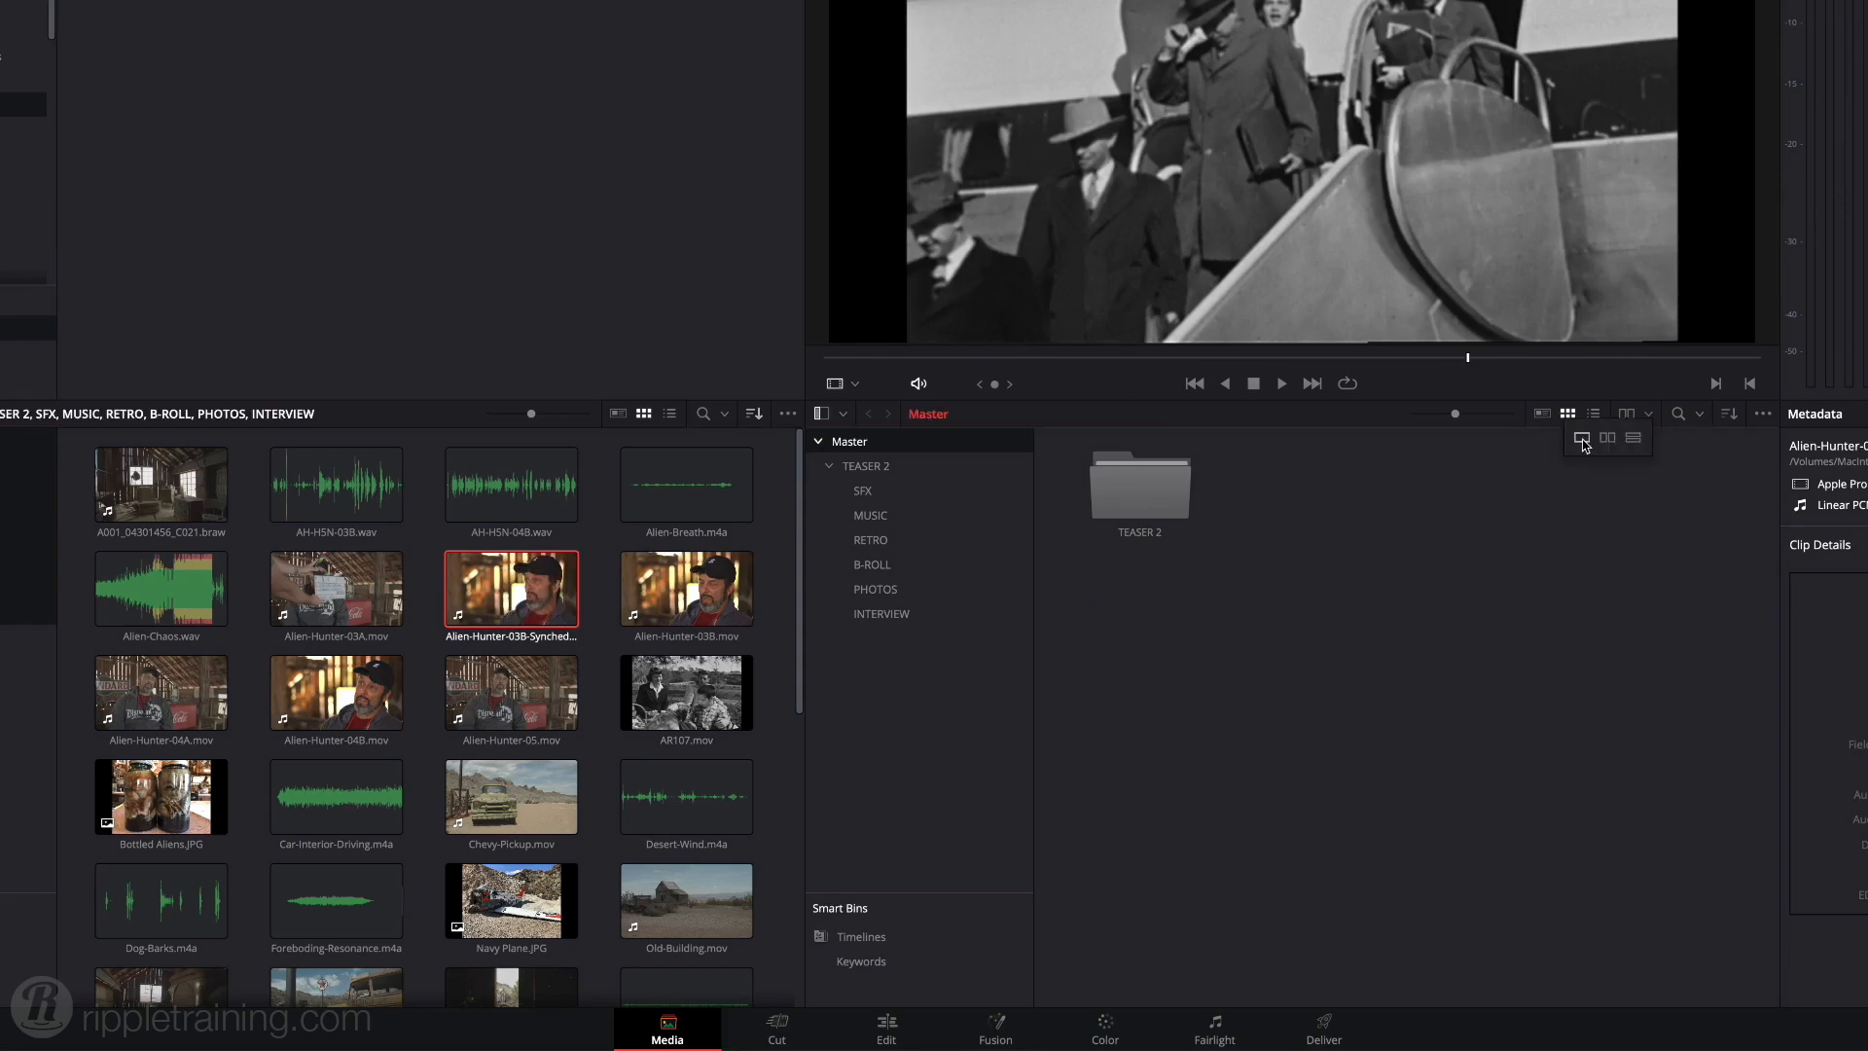
click(1627, 415)
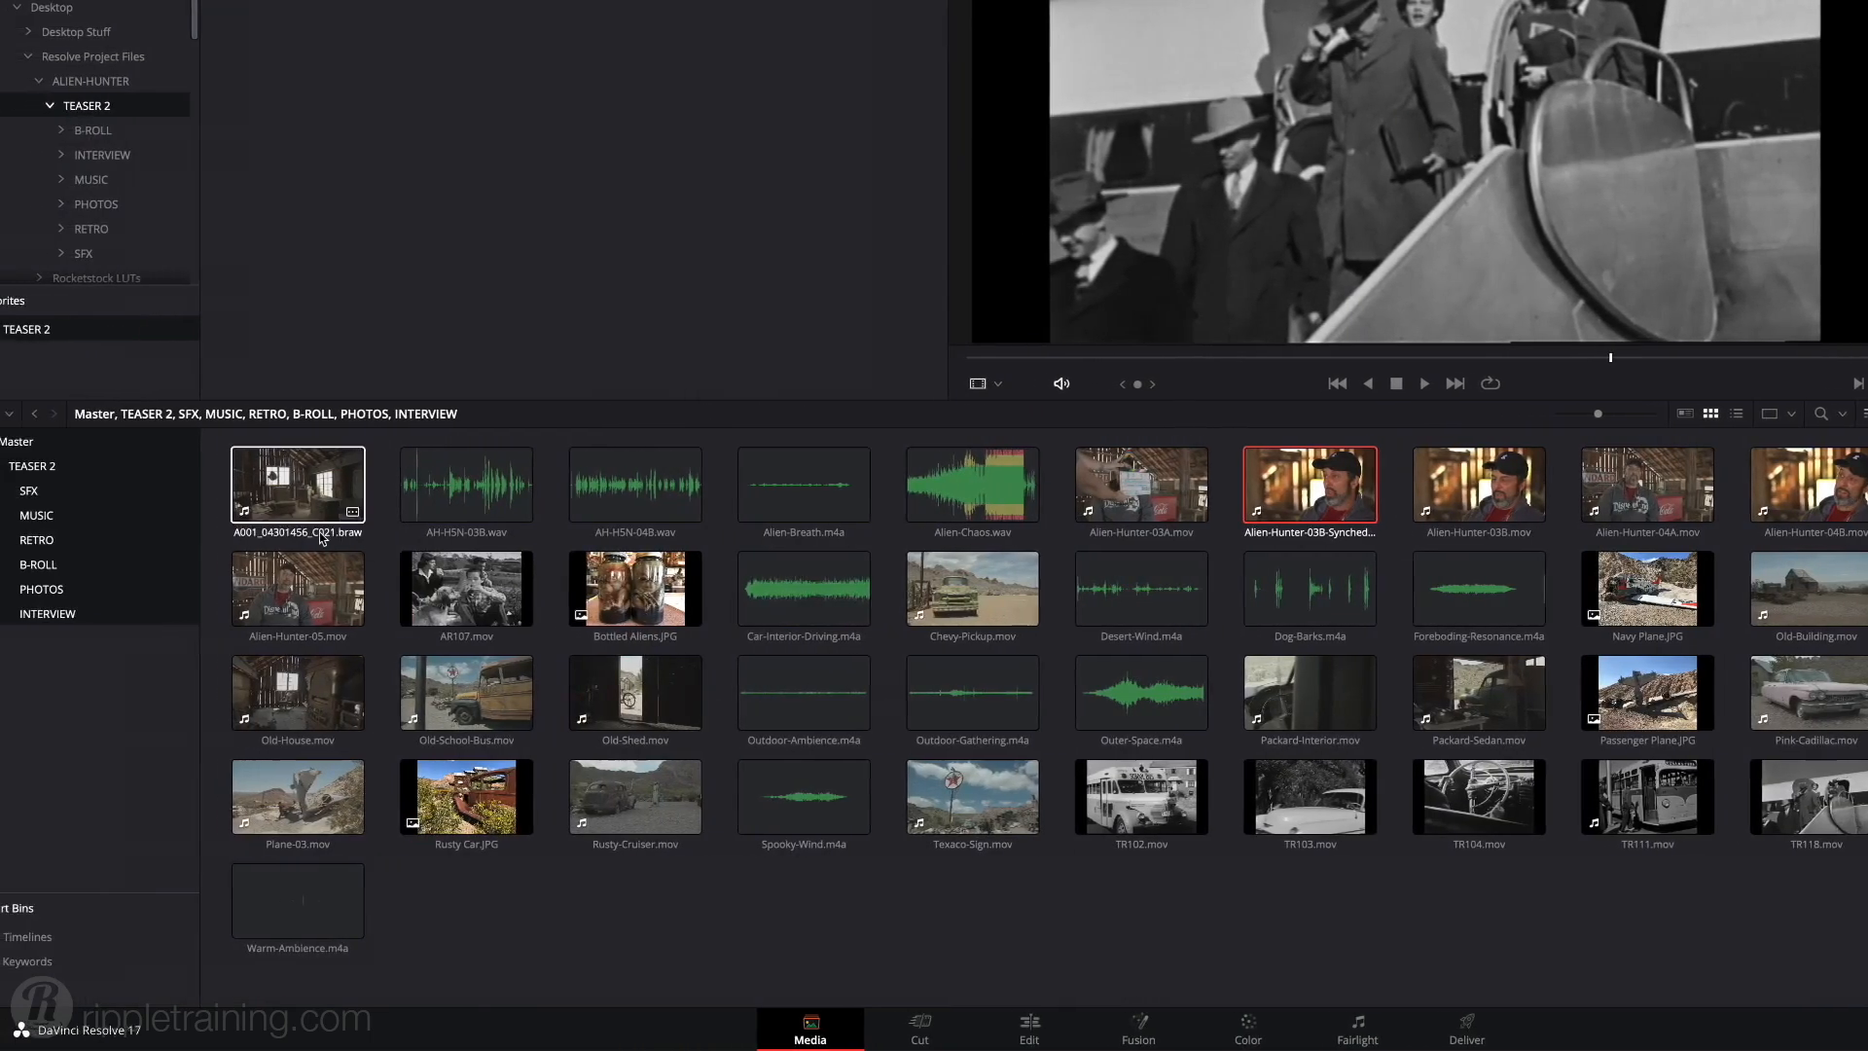
- Open all selected bins as new windows and move the INTERVIEW bin's window over the viewer
right_click(46, 569)
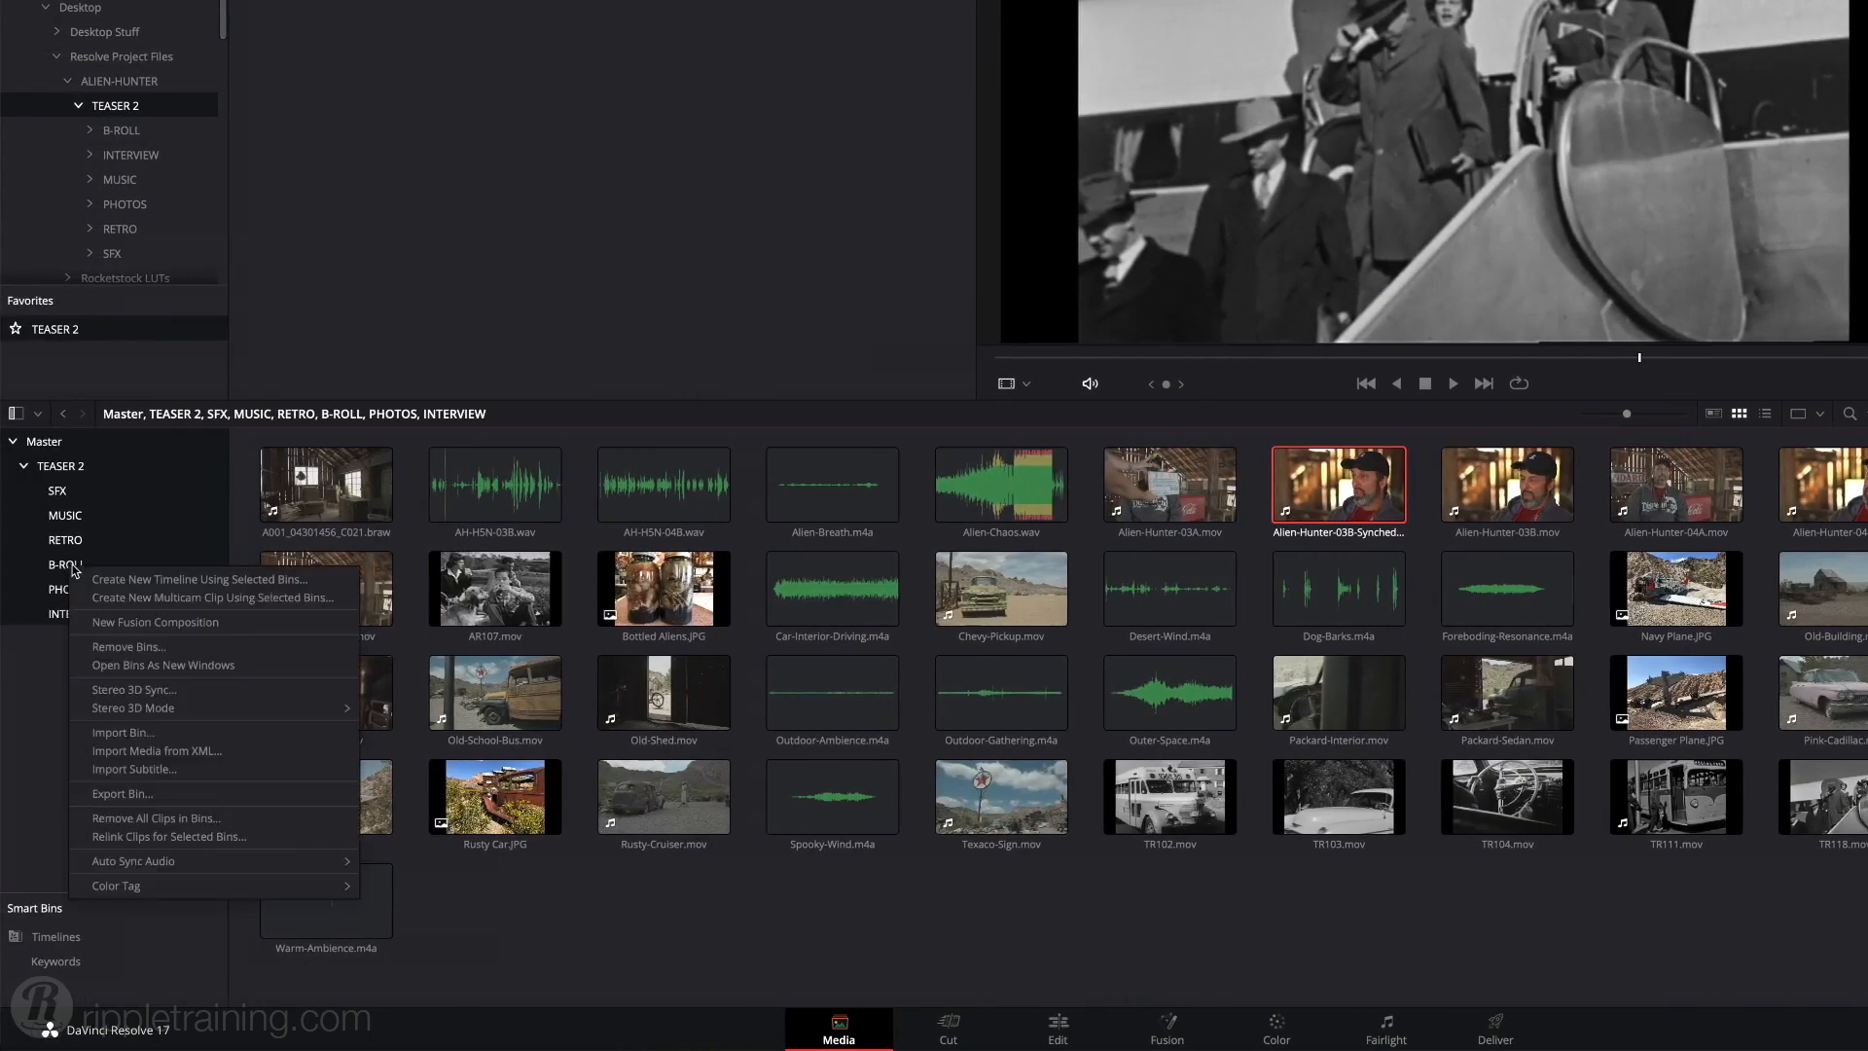
click(120, 668)
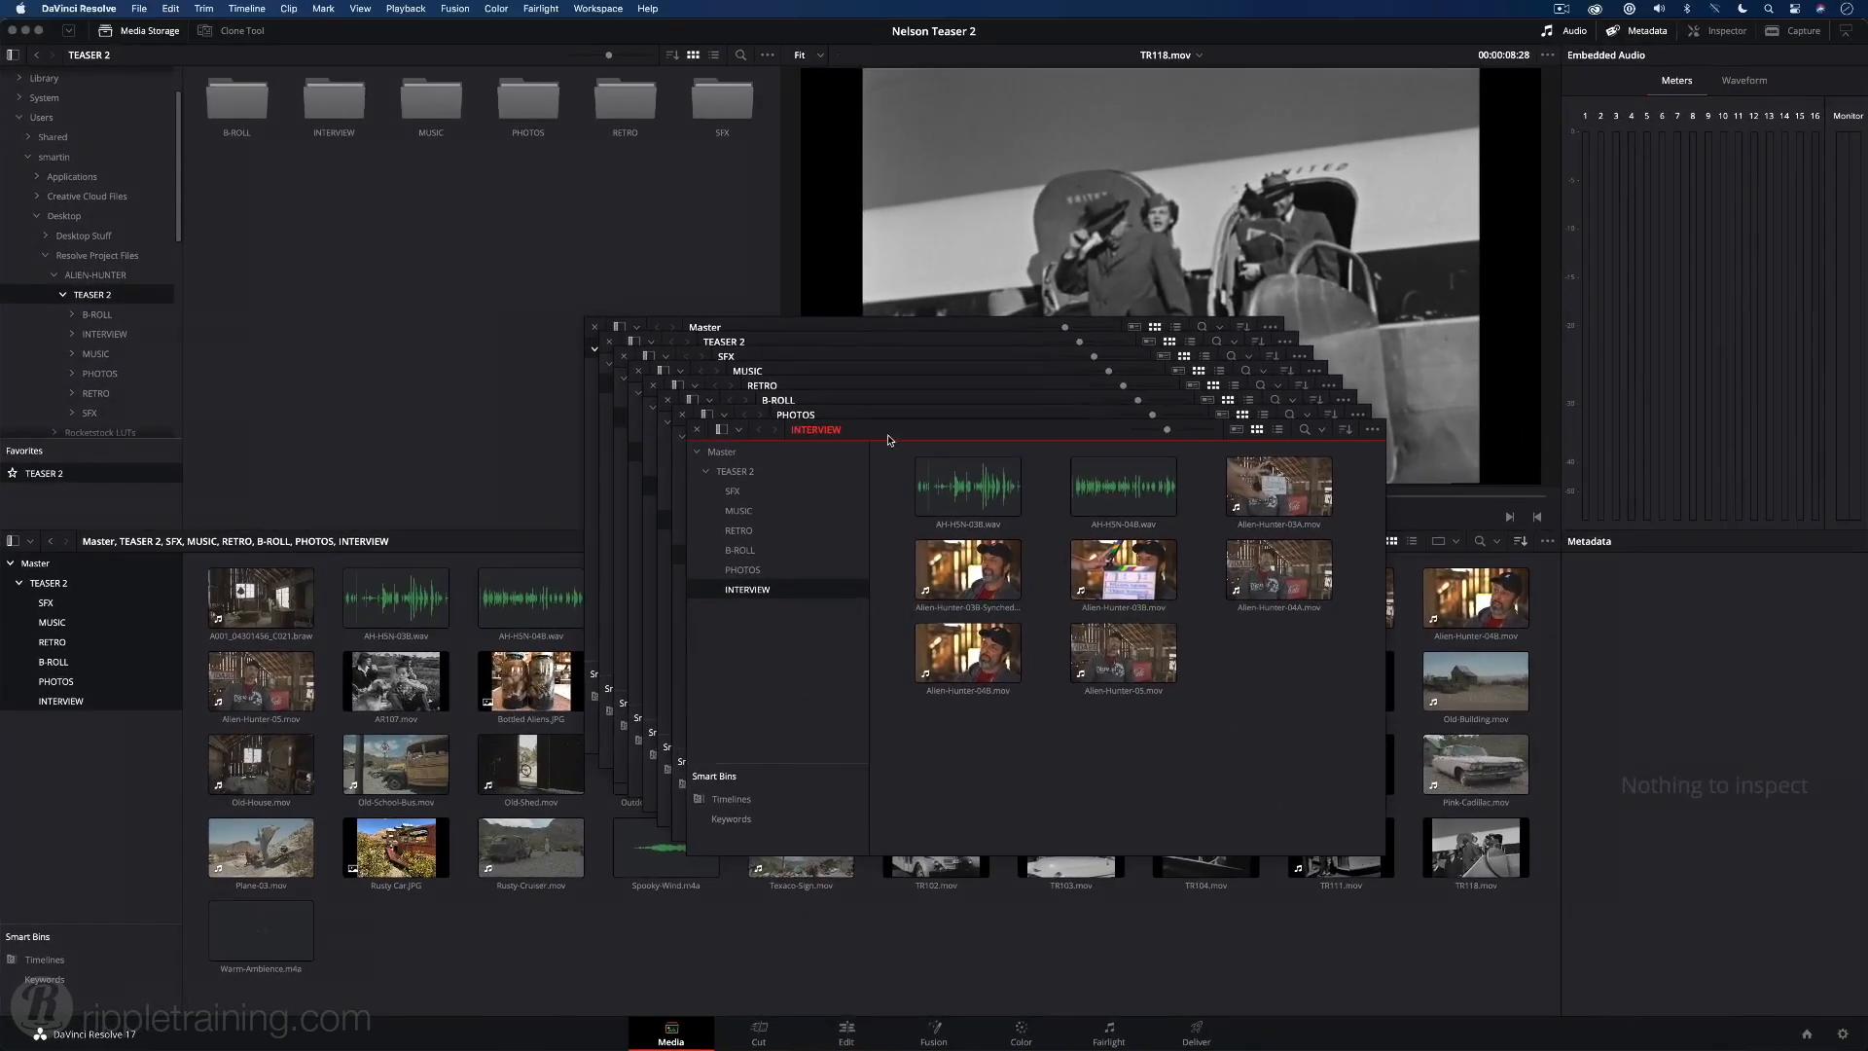
drag(888, 440, 1073, 195)
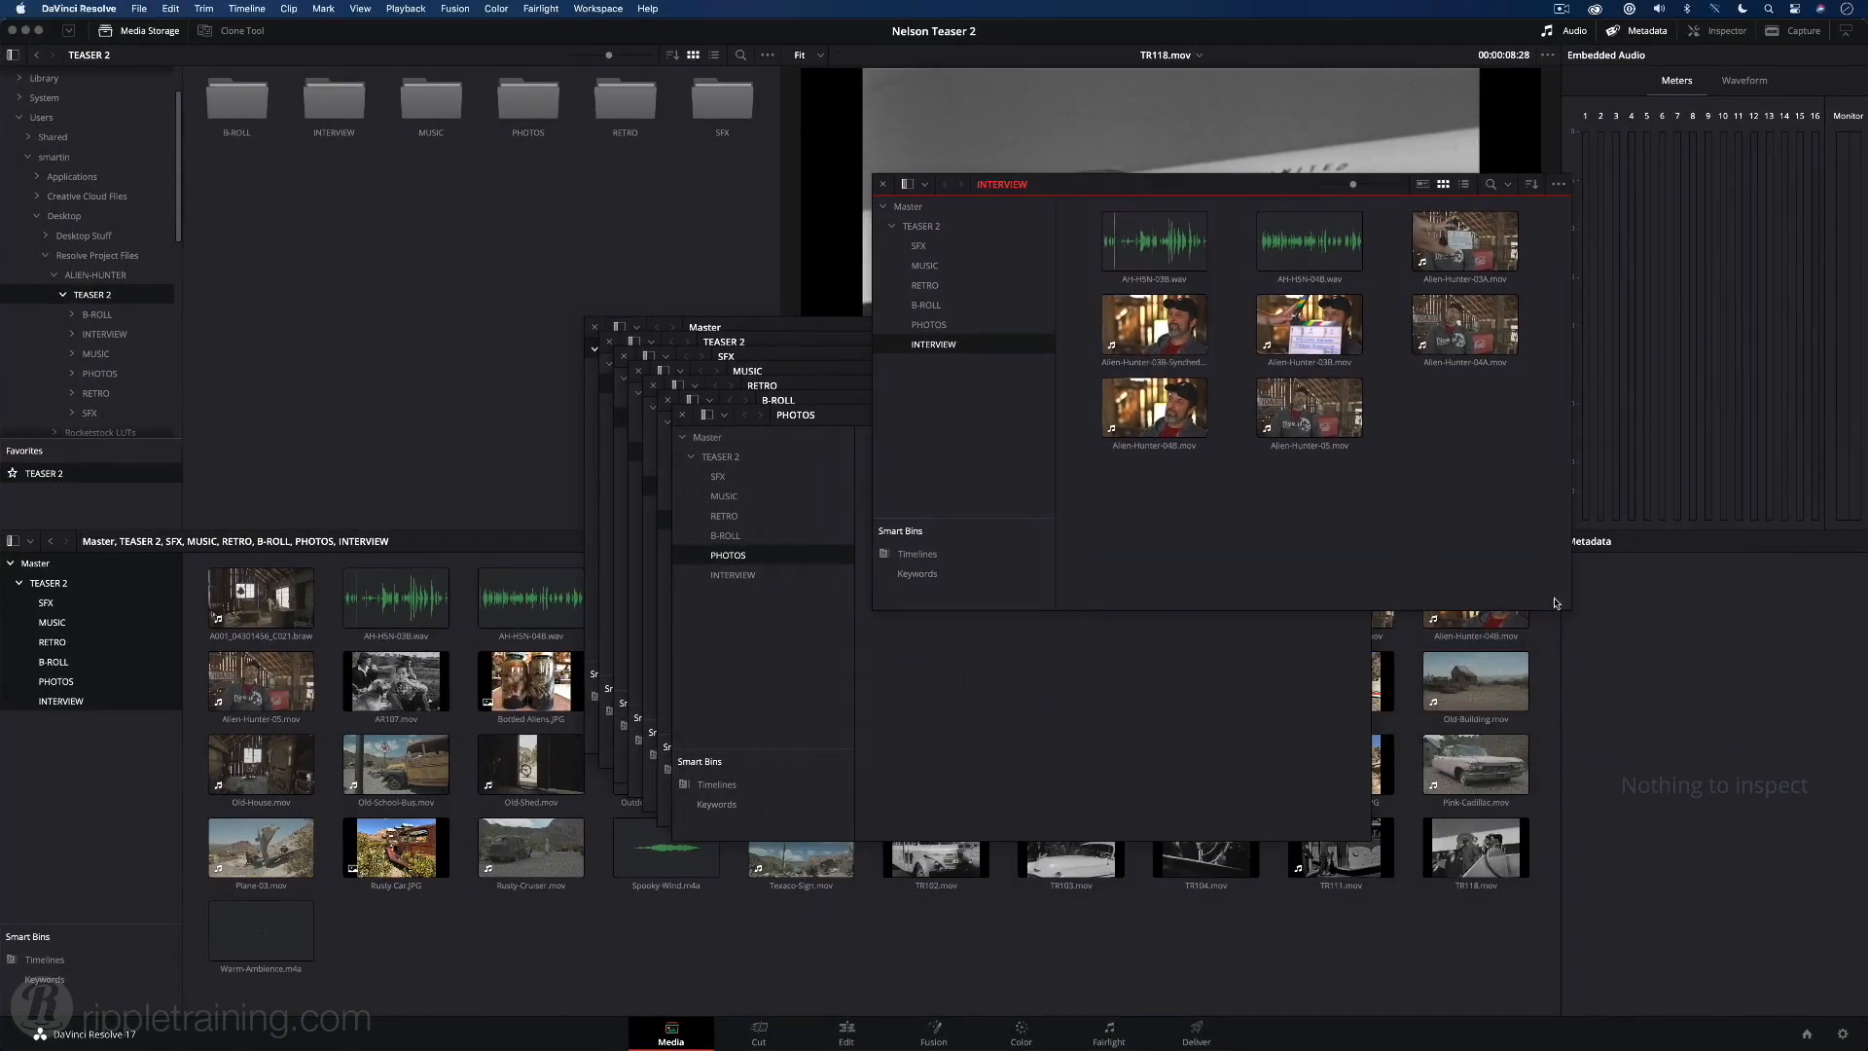
- Enlarge the INTERVIEW bin's window, and close all the floating bin windows
drag(1569, 609, 1671, 707)
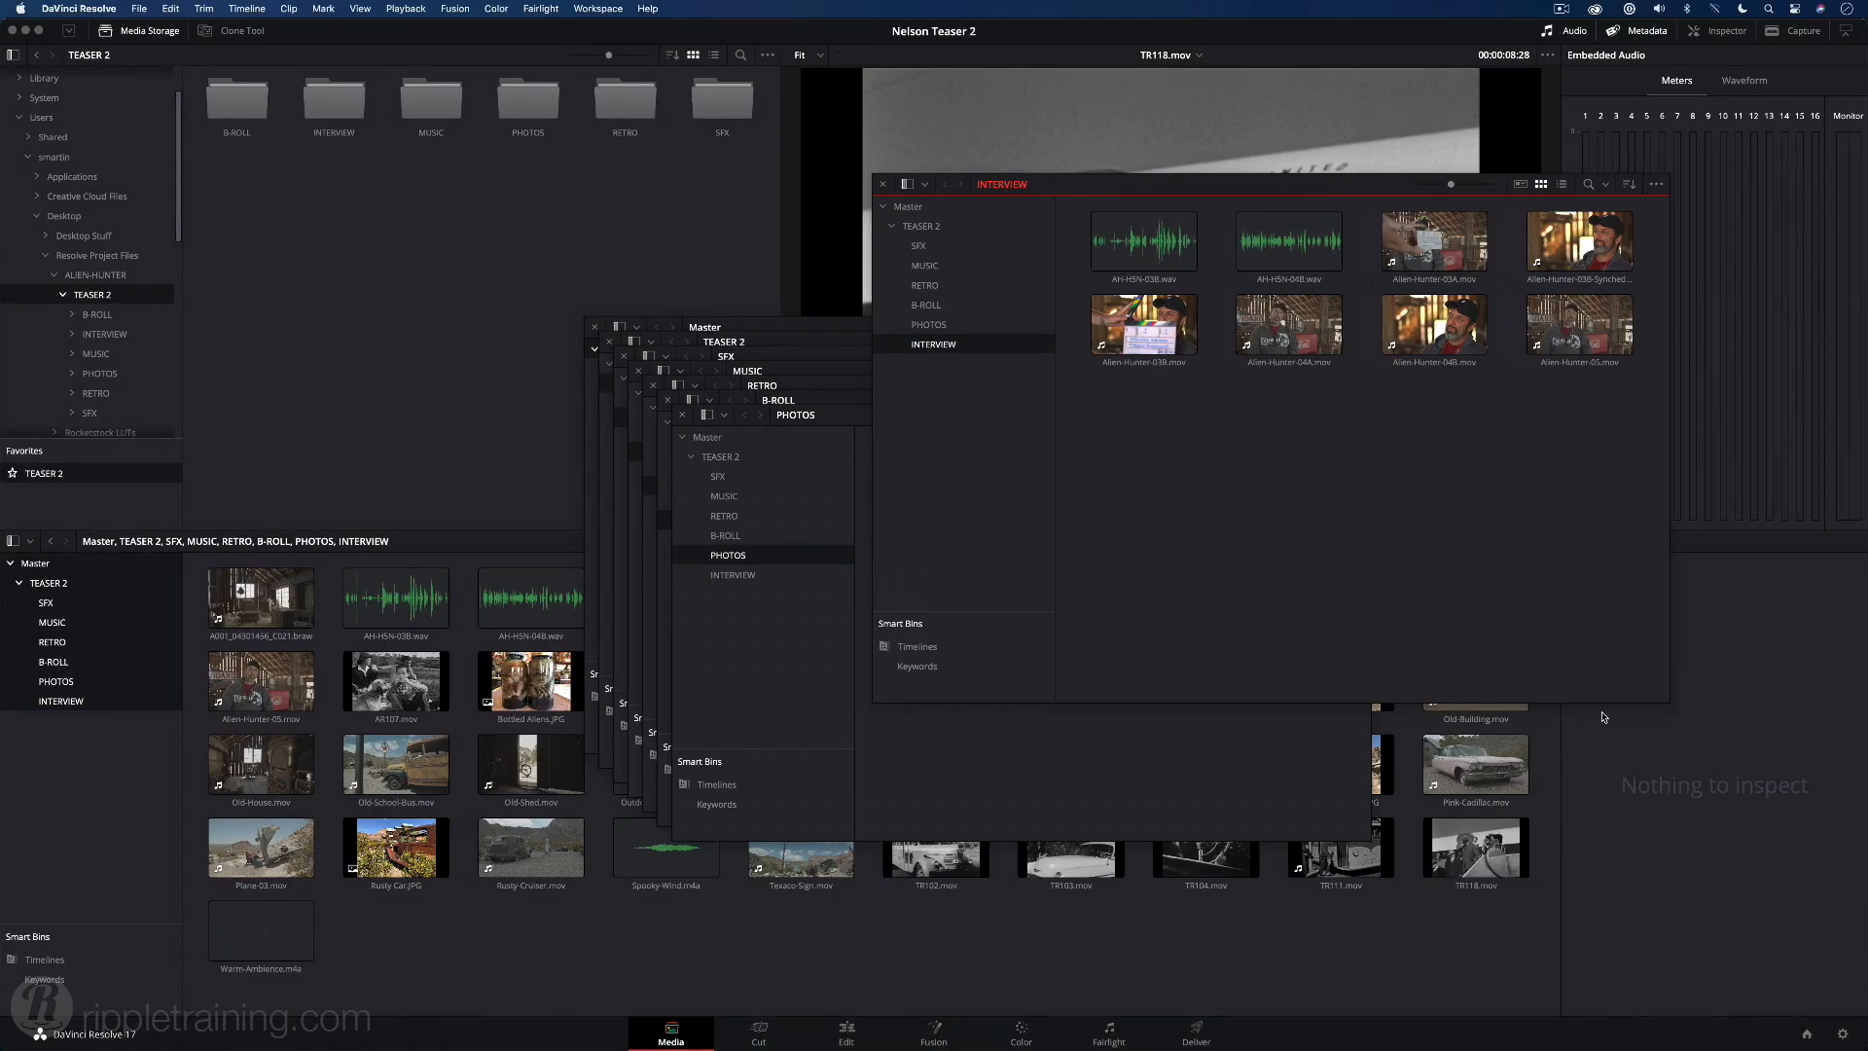
click(883, 185)
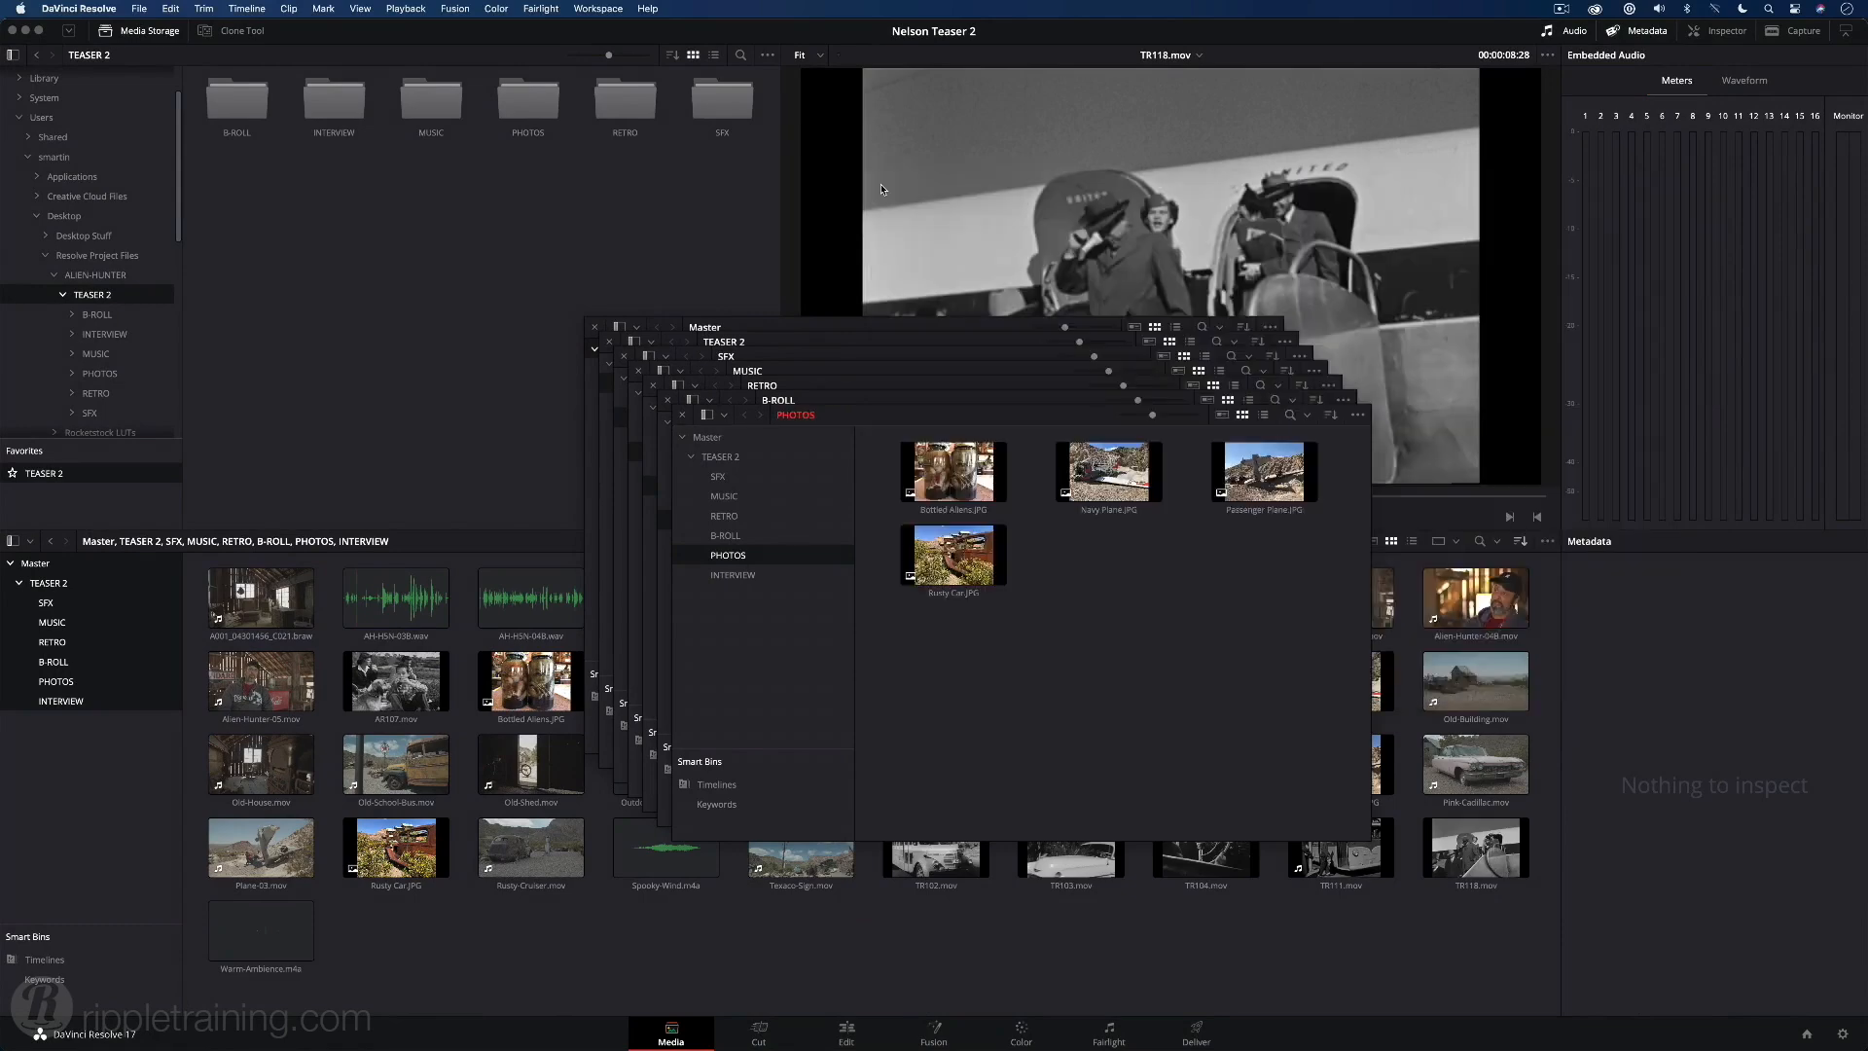
click(682, 415)
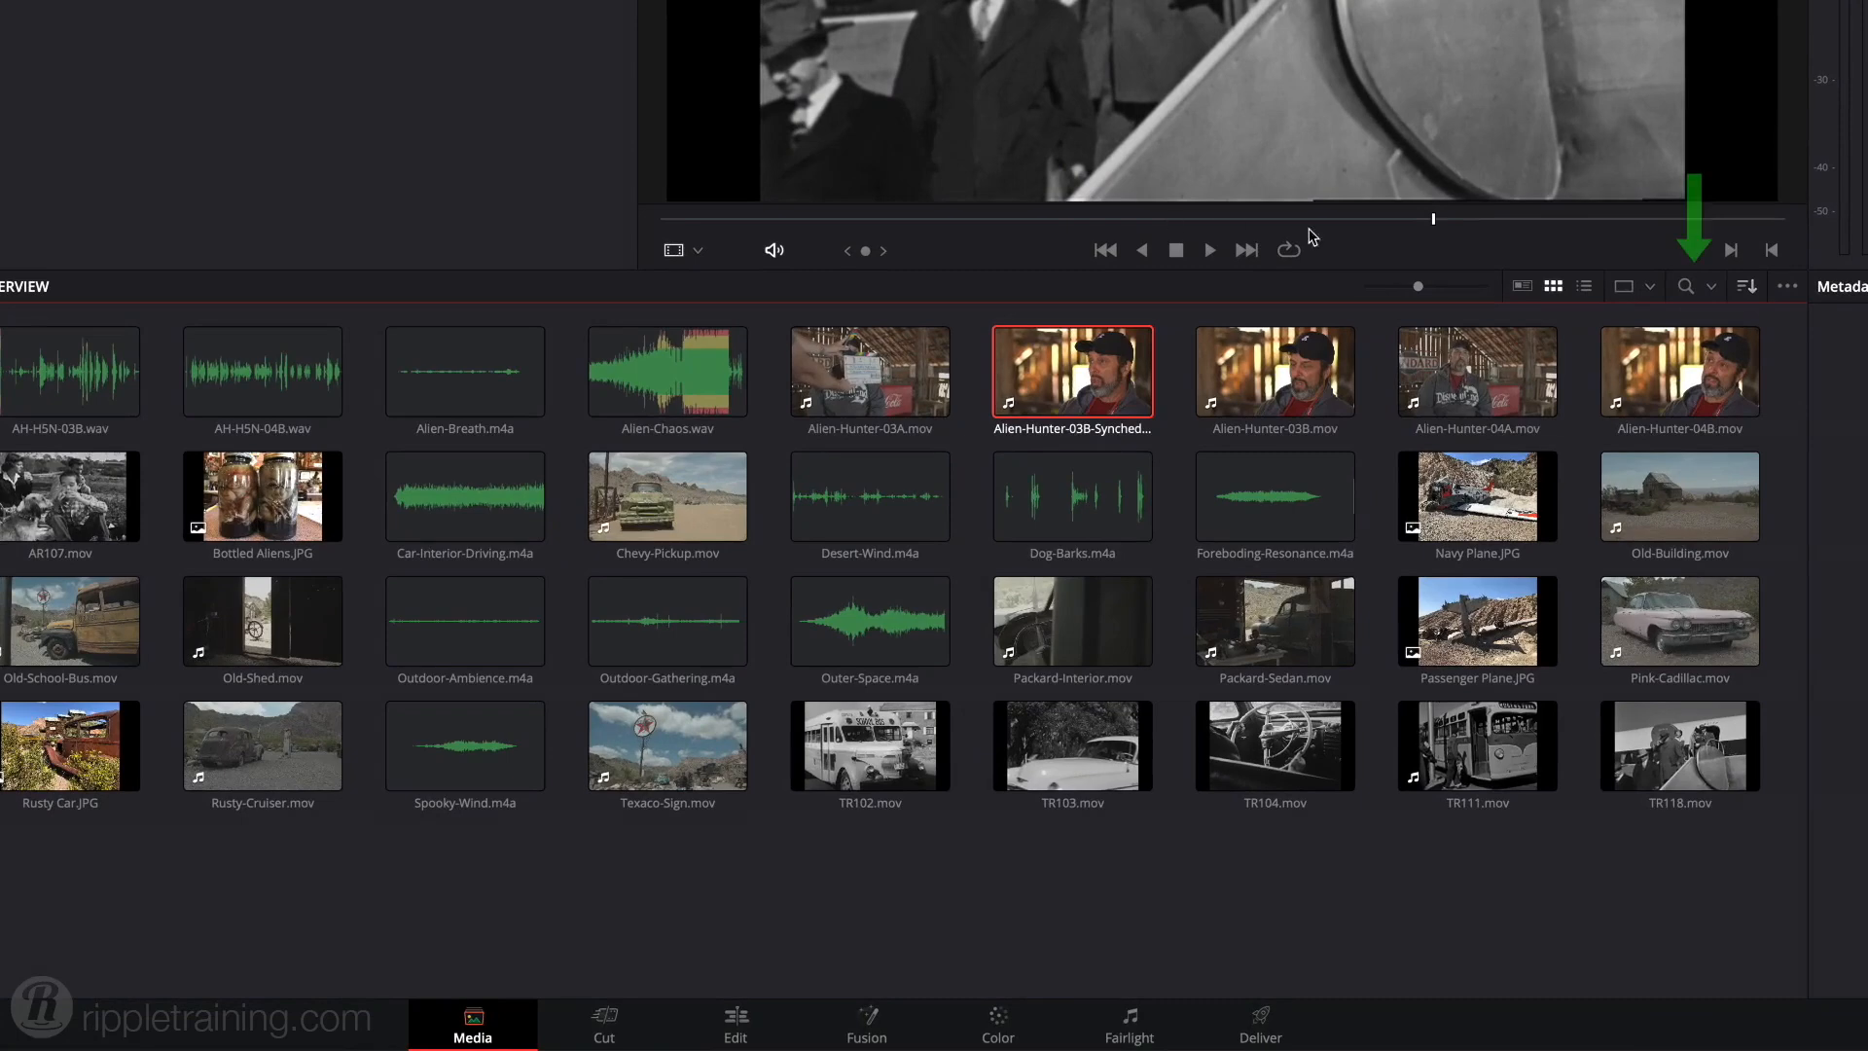
- Search the media pool for "Old" by file name, and clear and close the search
click(1684, 286)
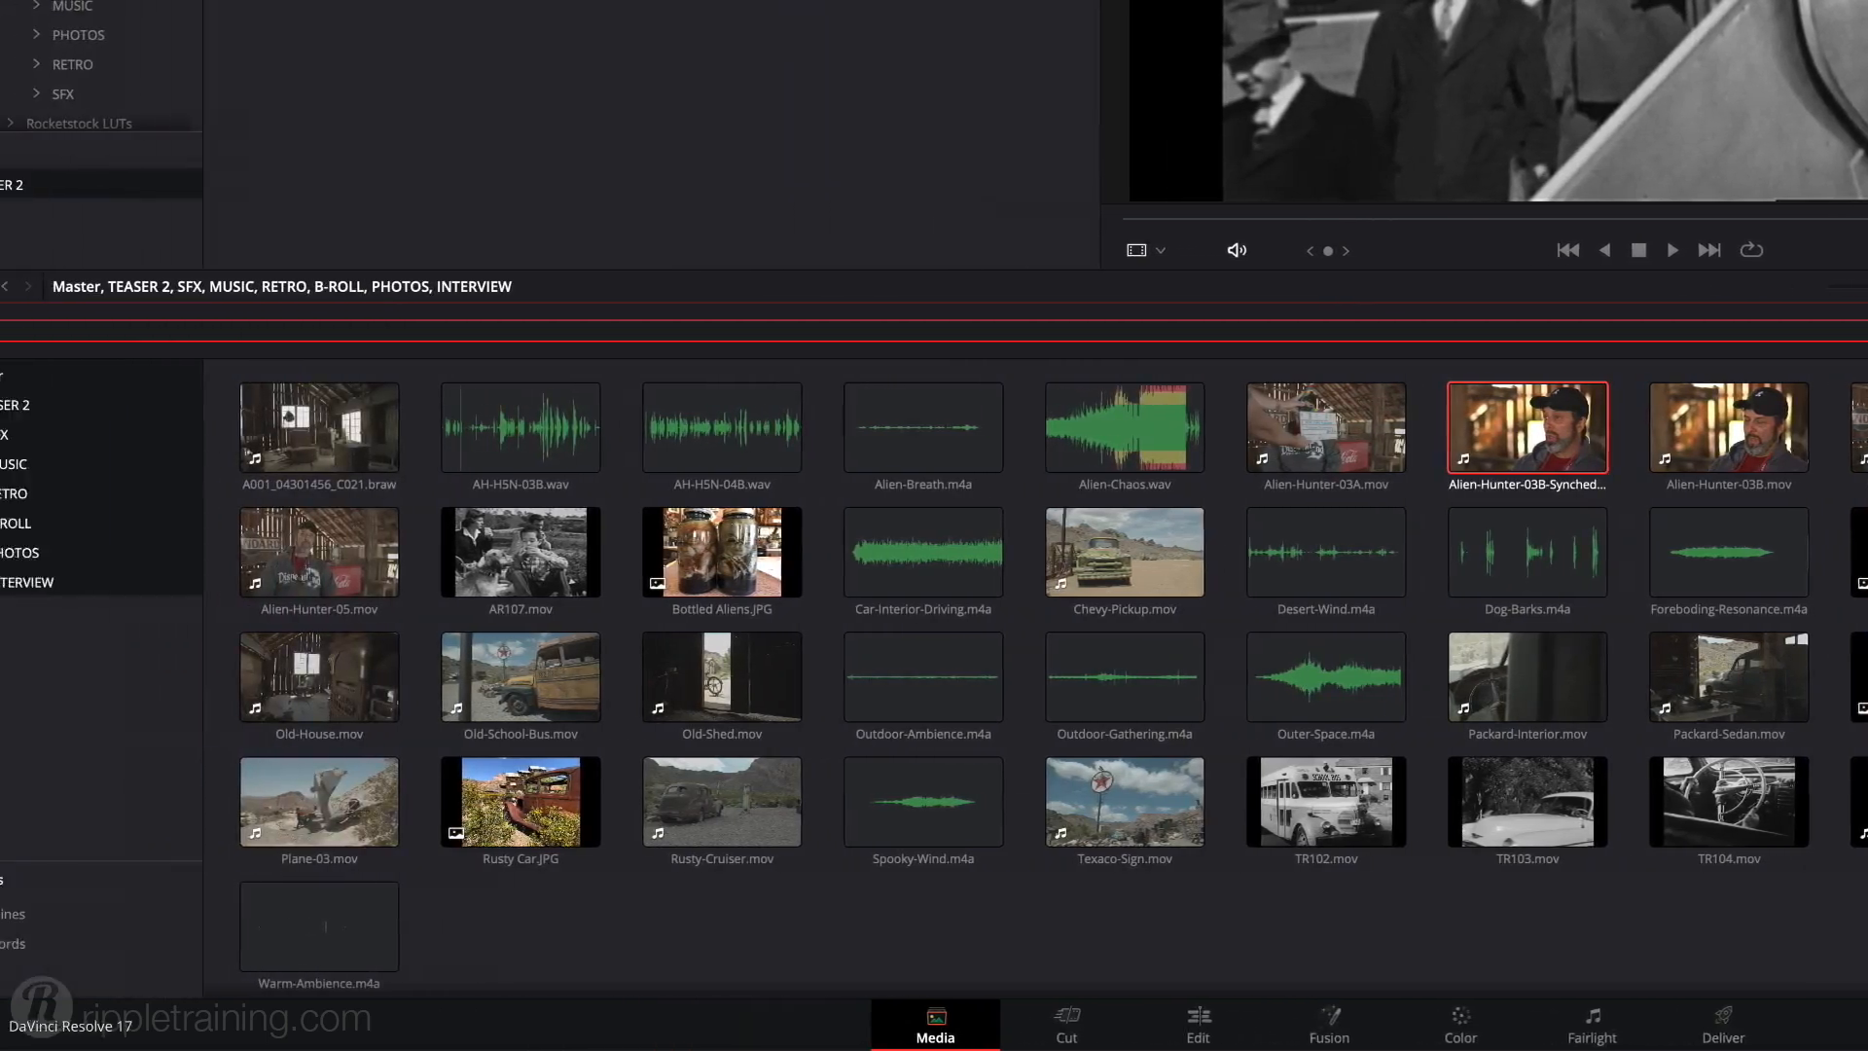
text(Old)
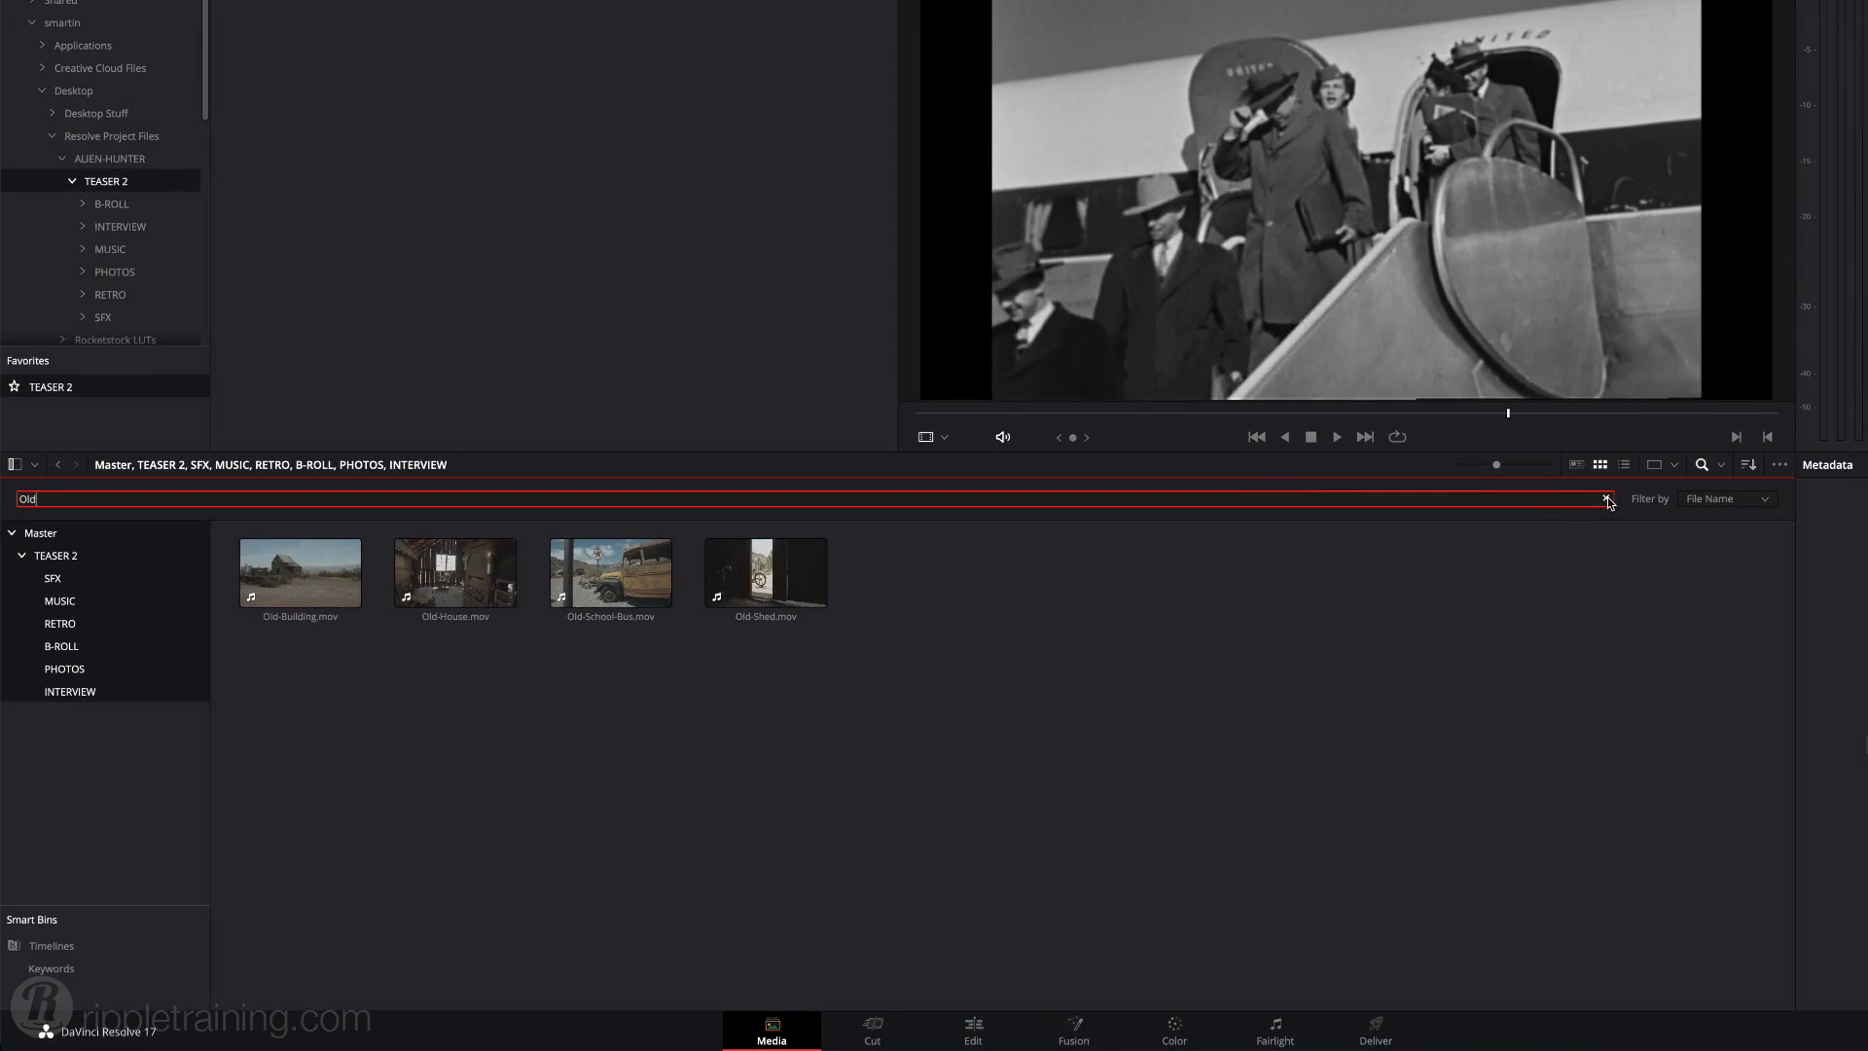
click(1607, 500)
click(1702, 466)
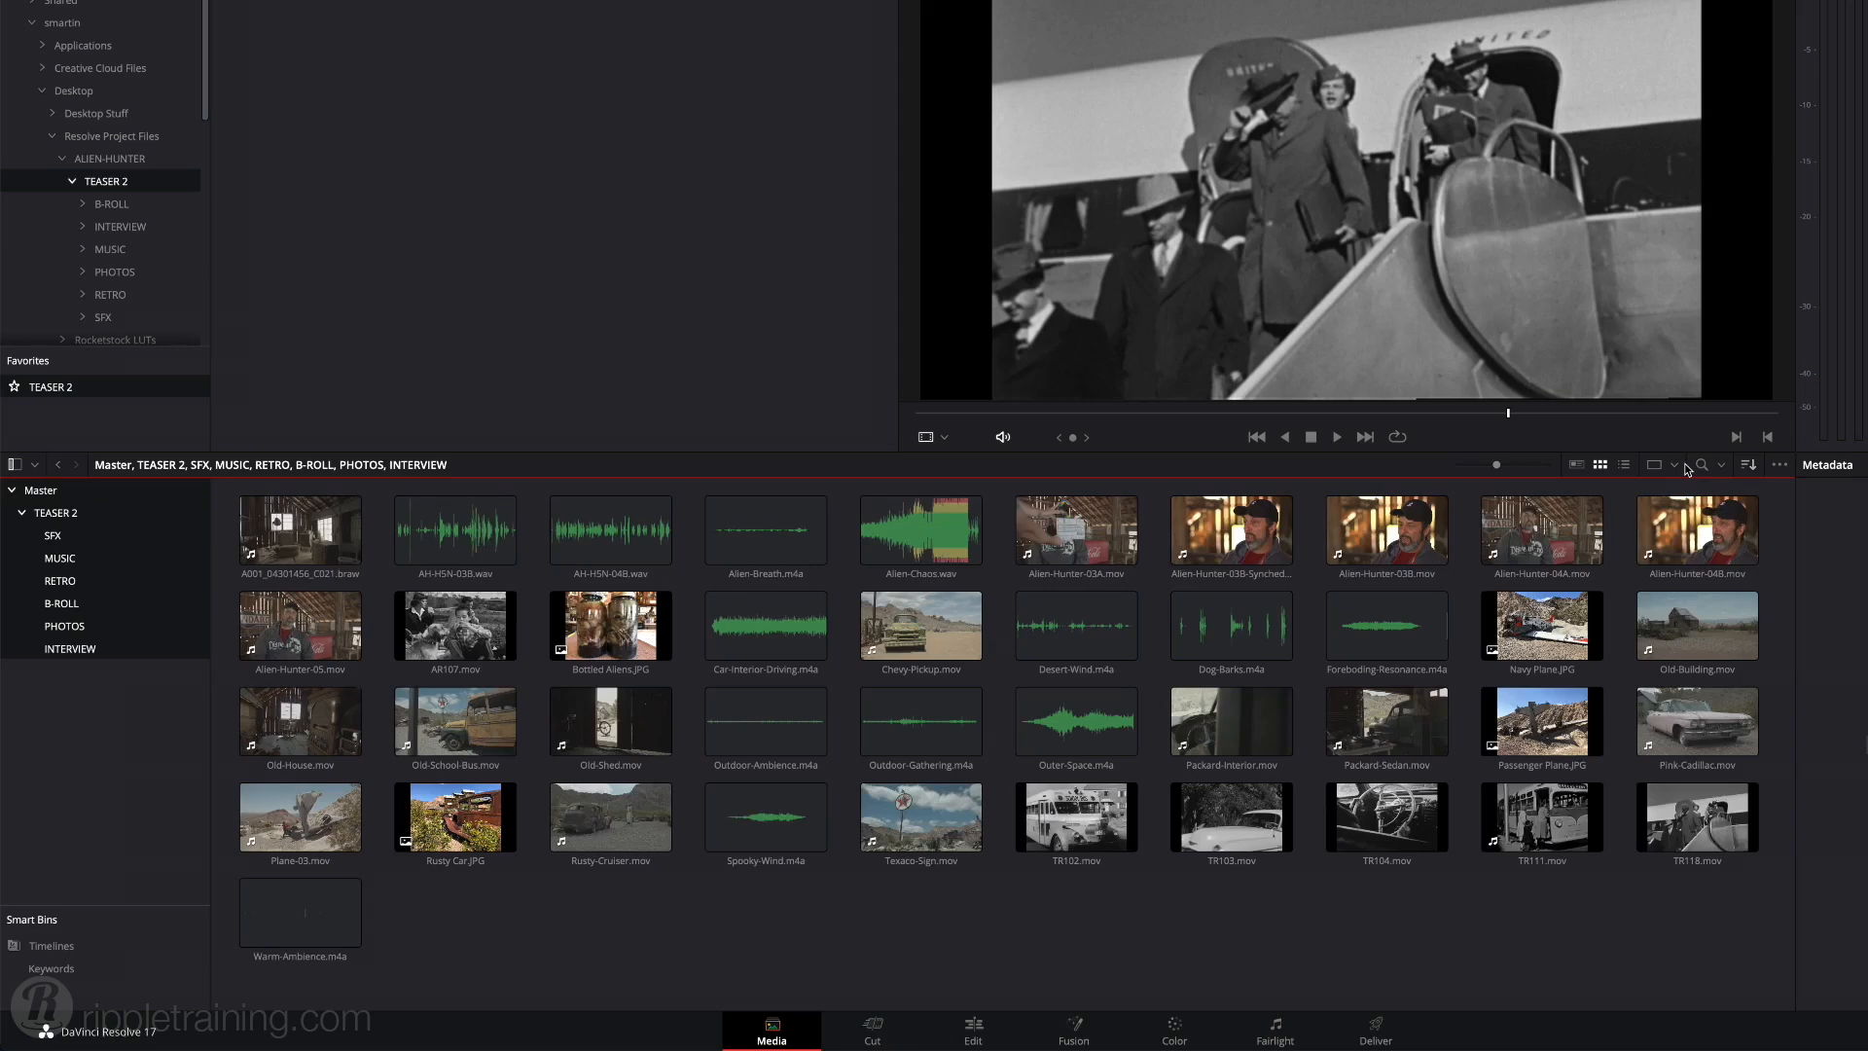
- Show the B-ROLL bin's clips in List view and select the A001_04301456_C021.braw clip
click(1624, 465)
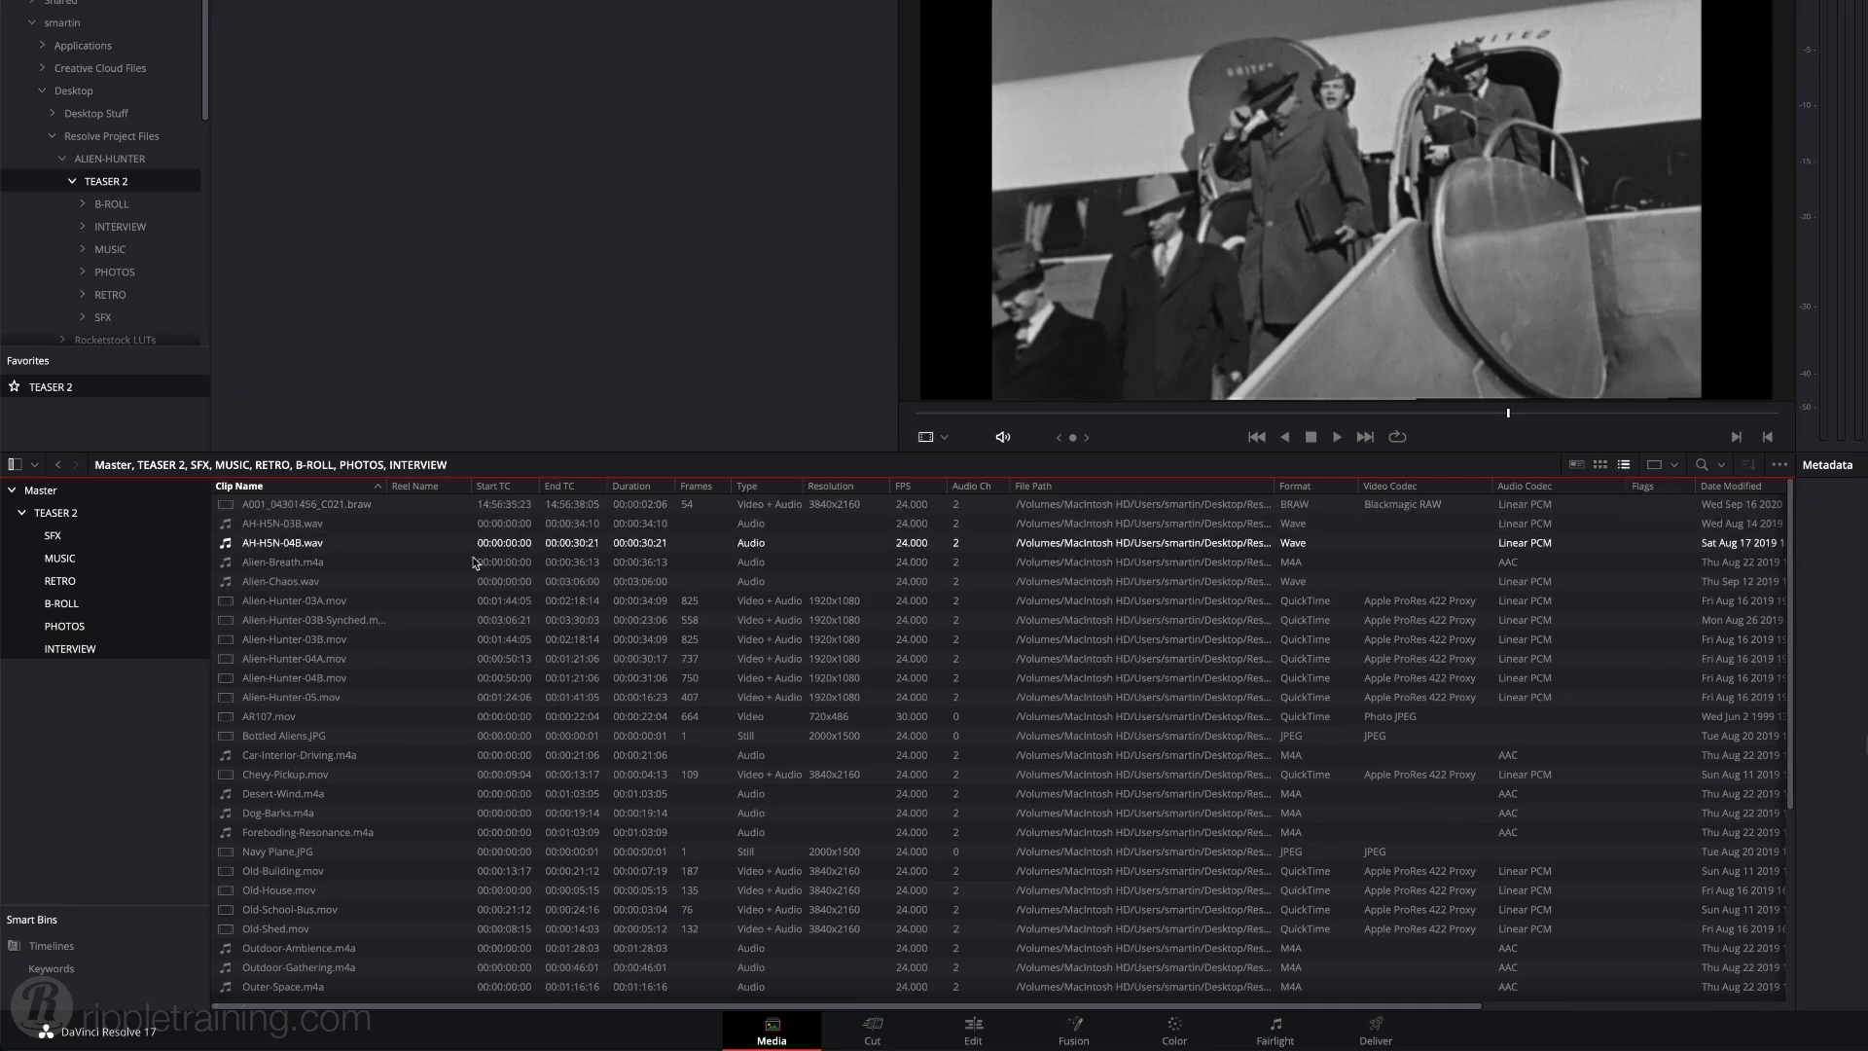
click(136, 605)
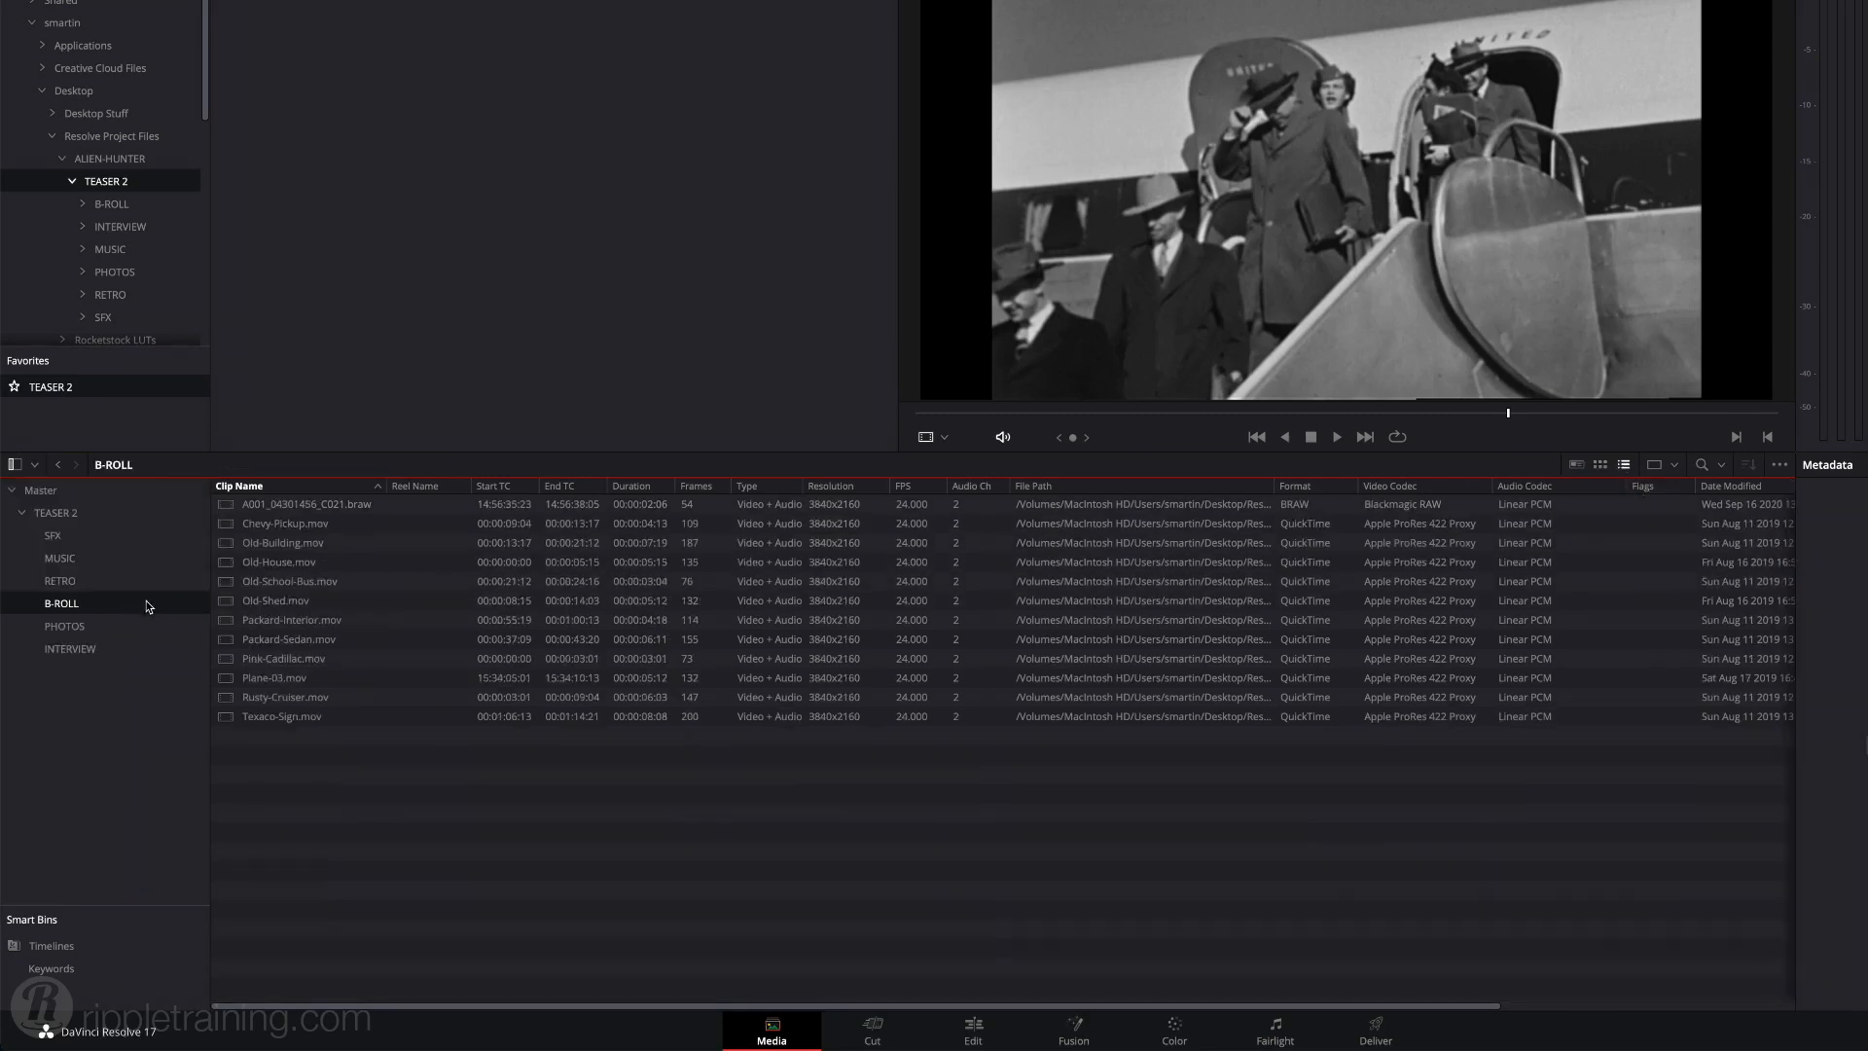
click(292, 504)
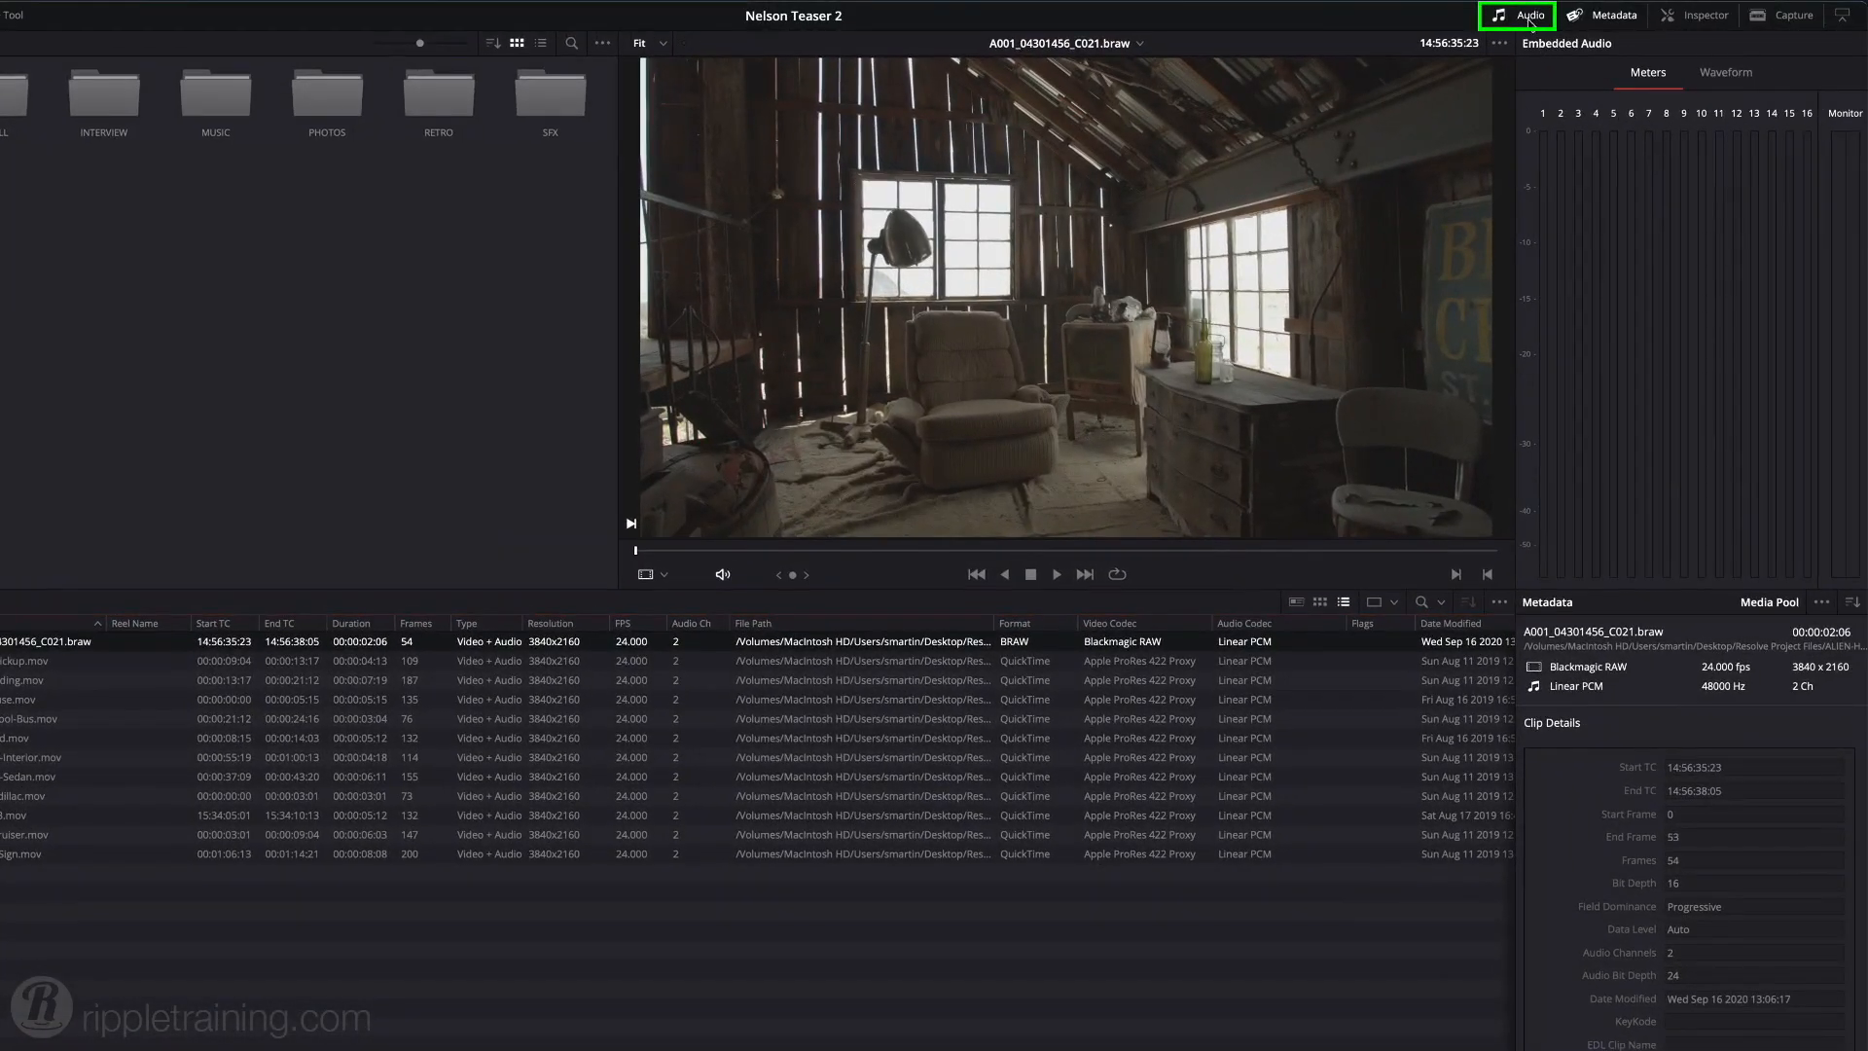
- Hide the audio meters and show All Groups of metadata for the selected B-ROLL clip
click(1529, 19)
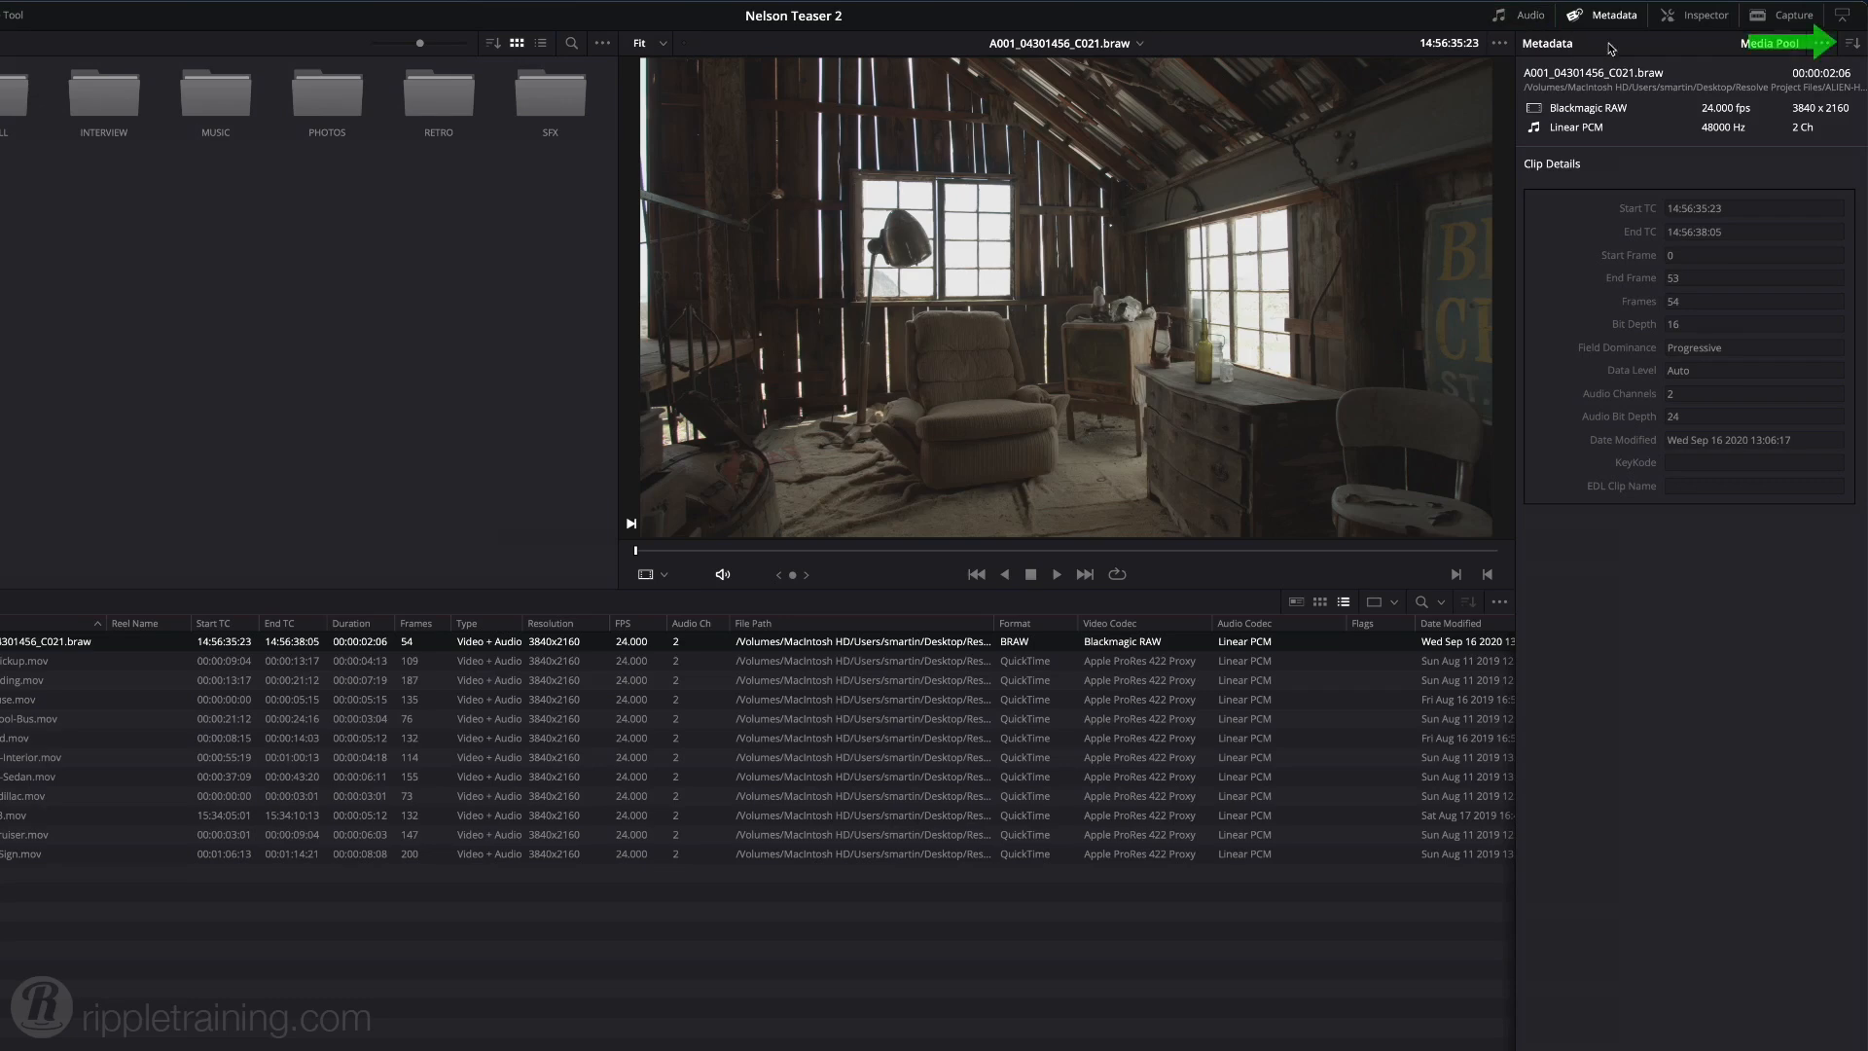
click(1853, 45)
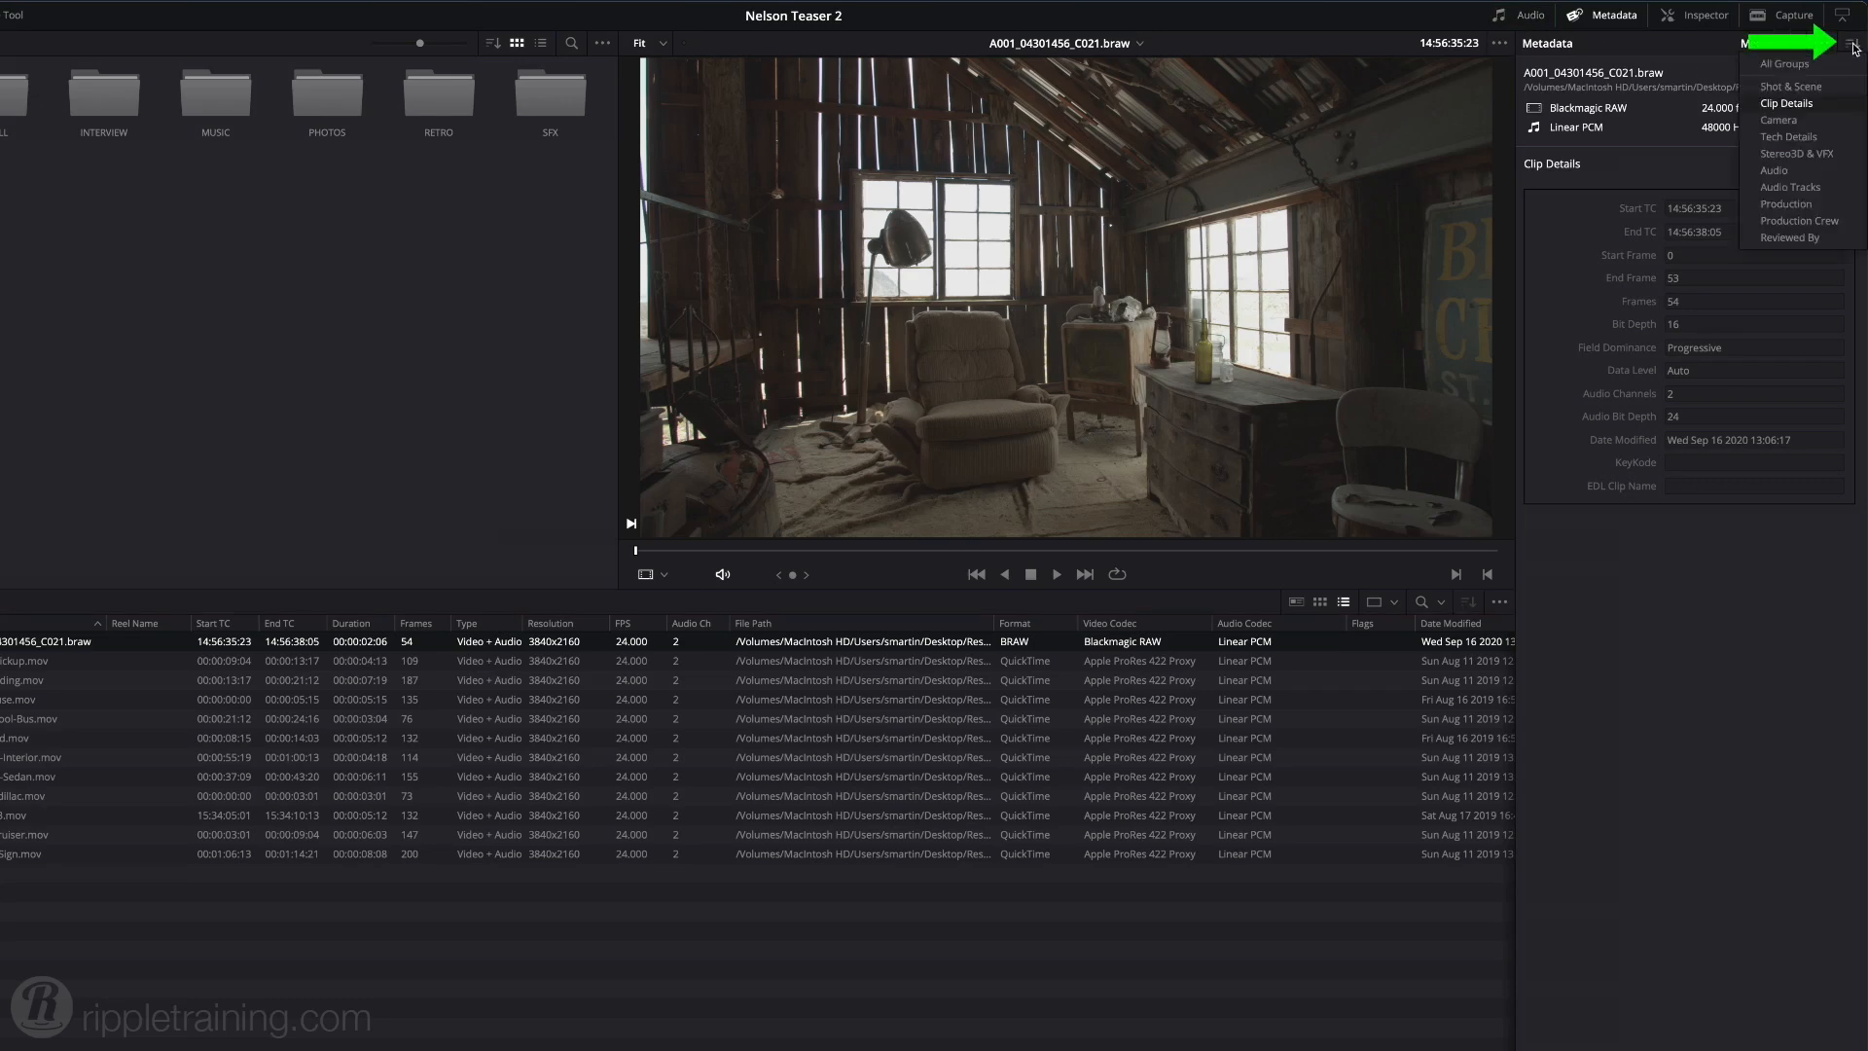
click(1804, 65)
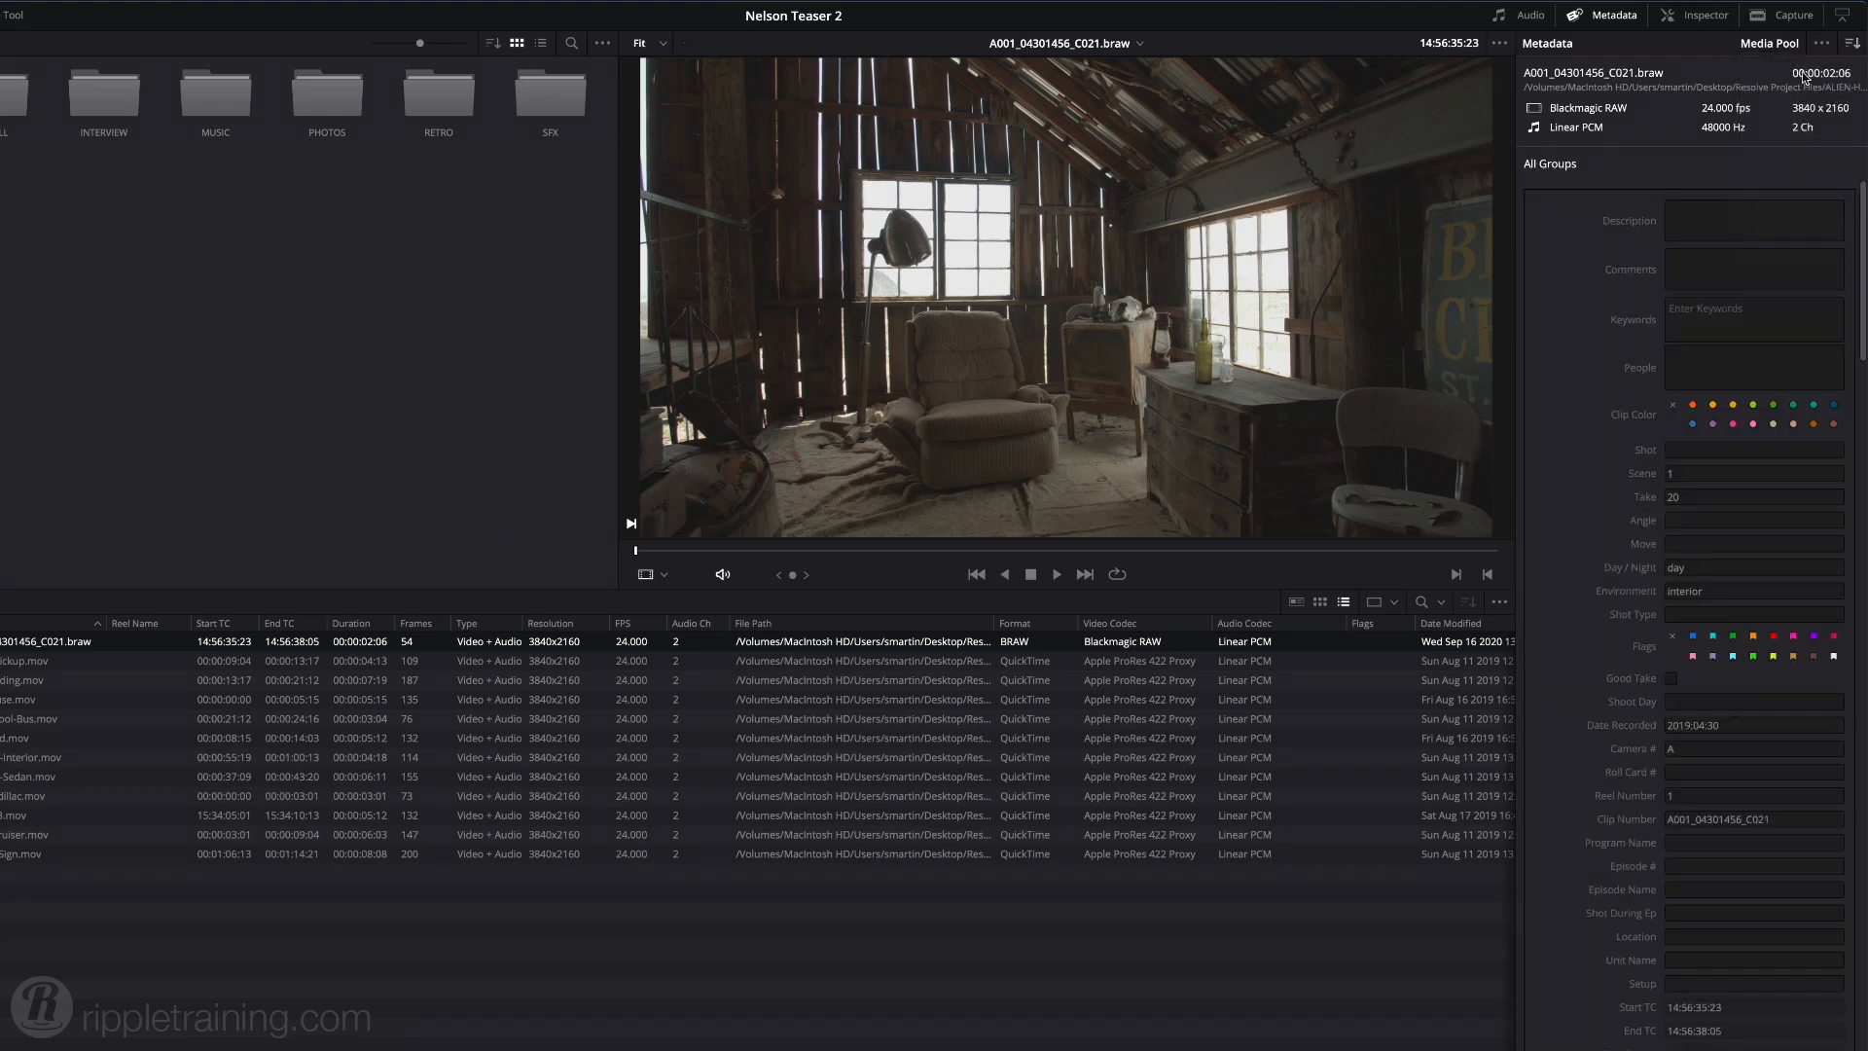
mouse_move(1863, 206)
mouse_down()
mouse_move(1865, 502)
mouse_move(1864, 191)
mouse_up()
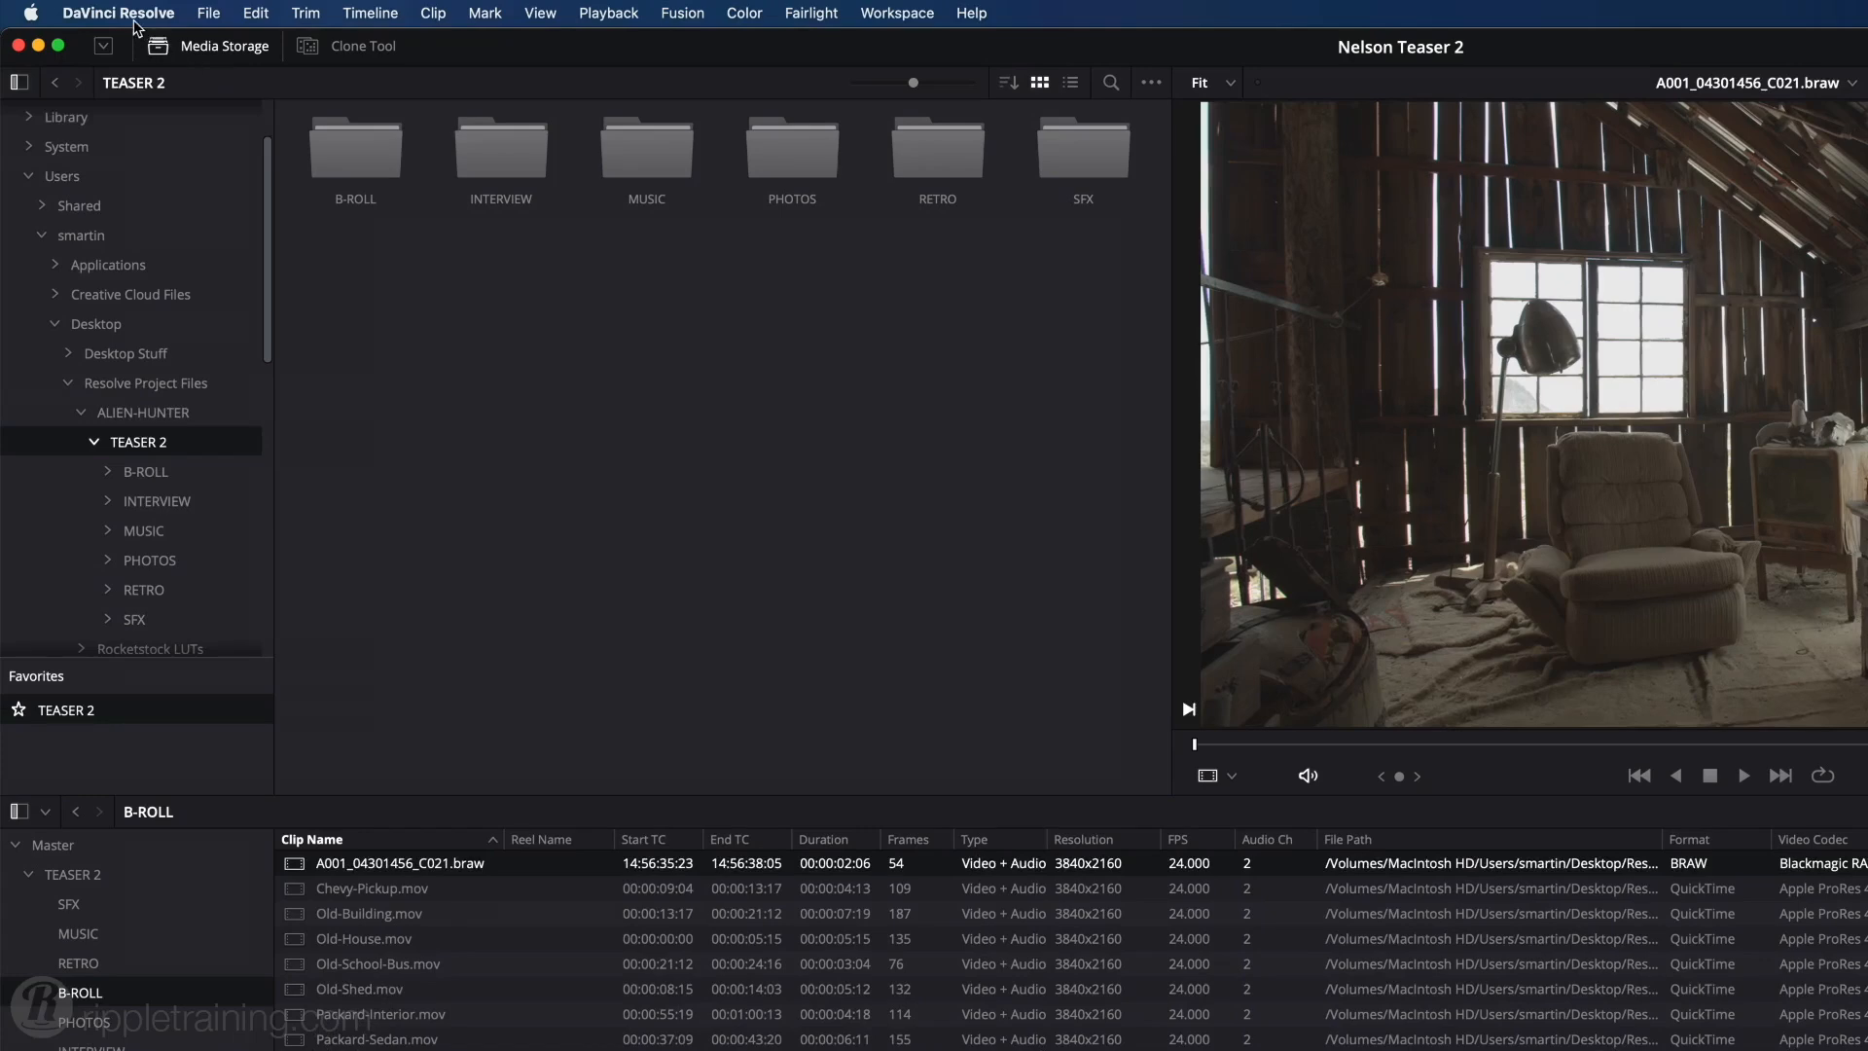
- Create a new metadata preset called "Nelson List" in the user preferences
click(136, 23)
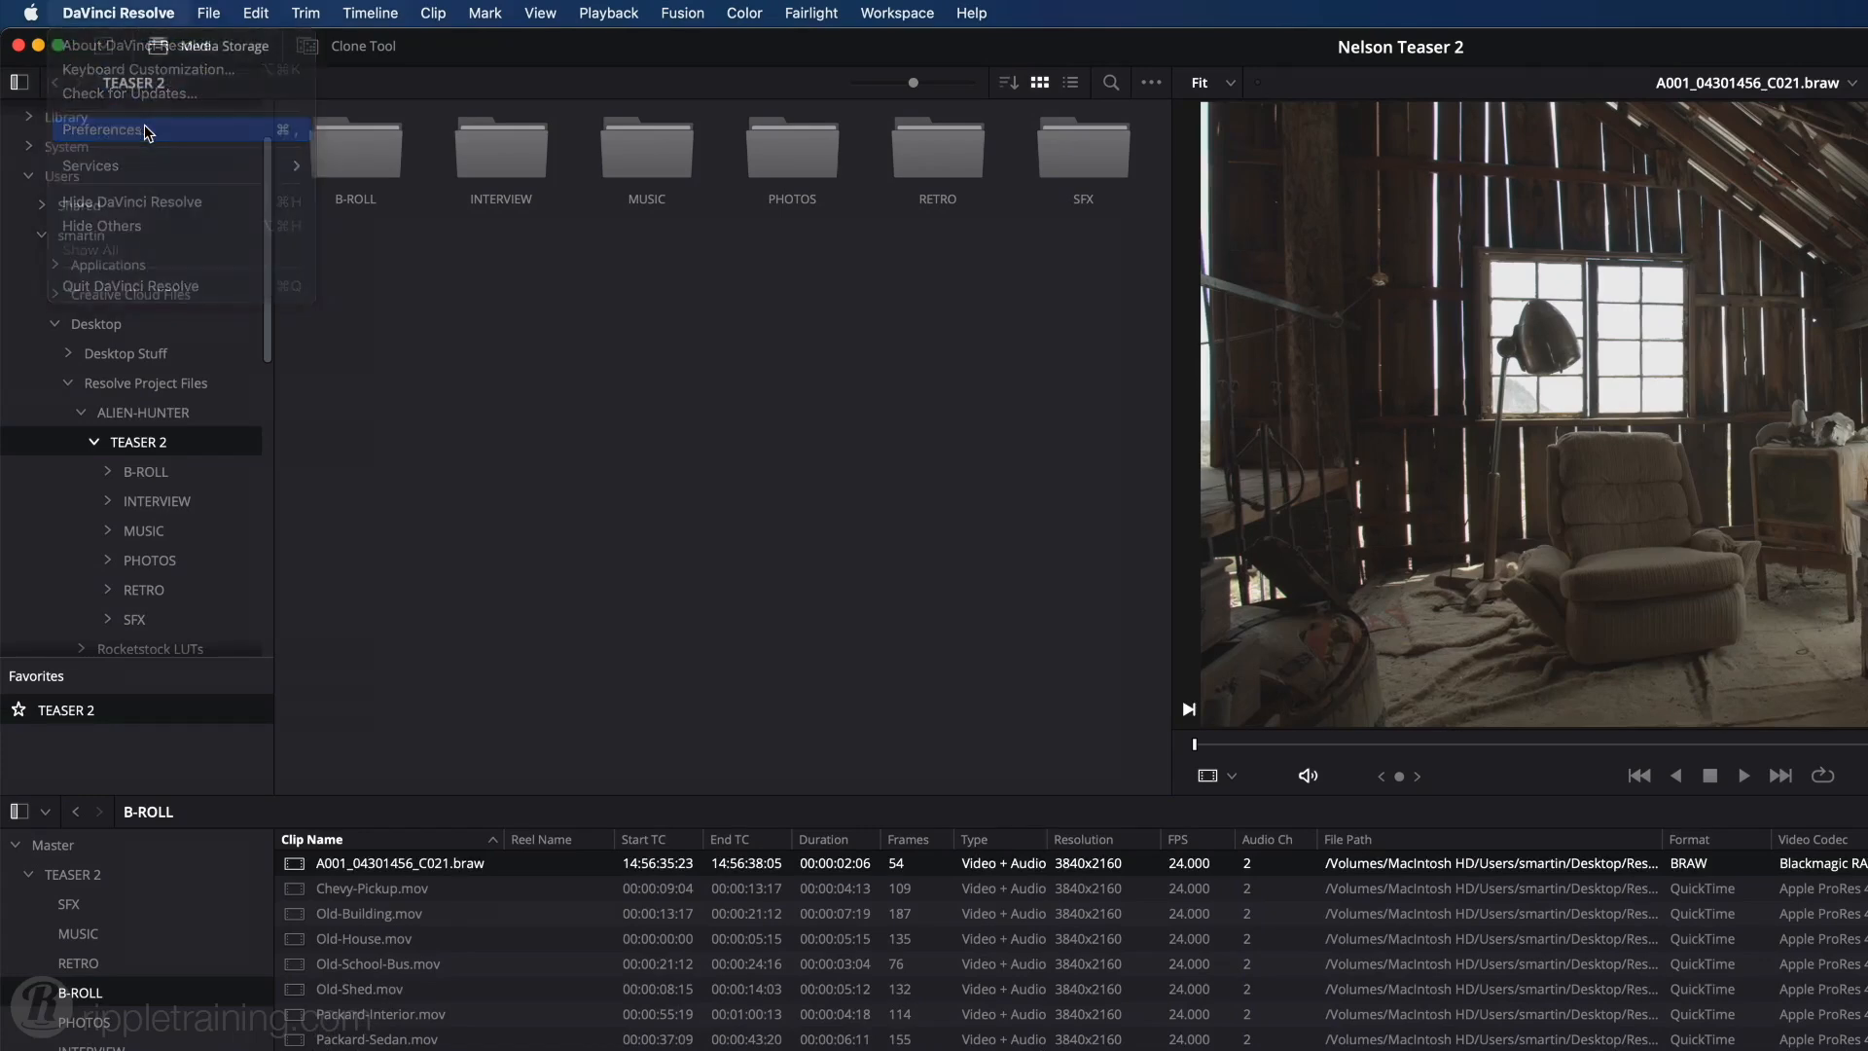
click(146, 129)
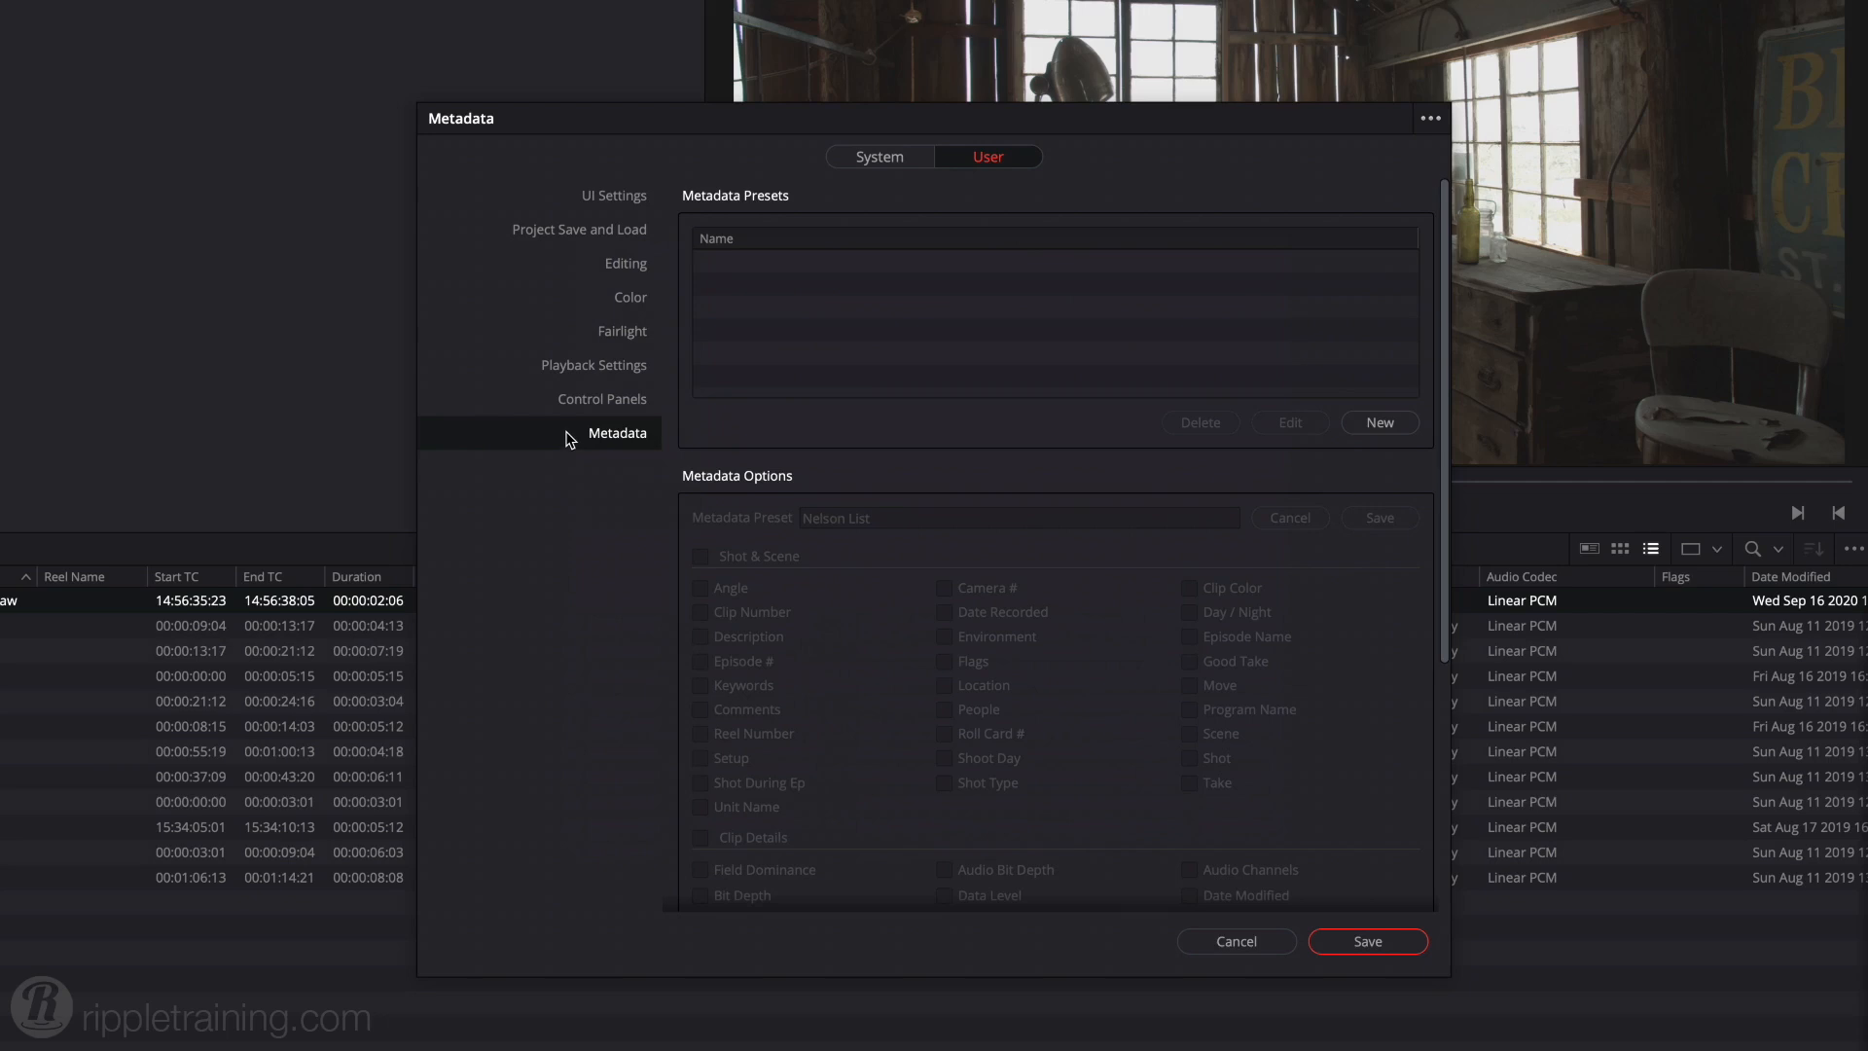
click(1387, 426)
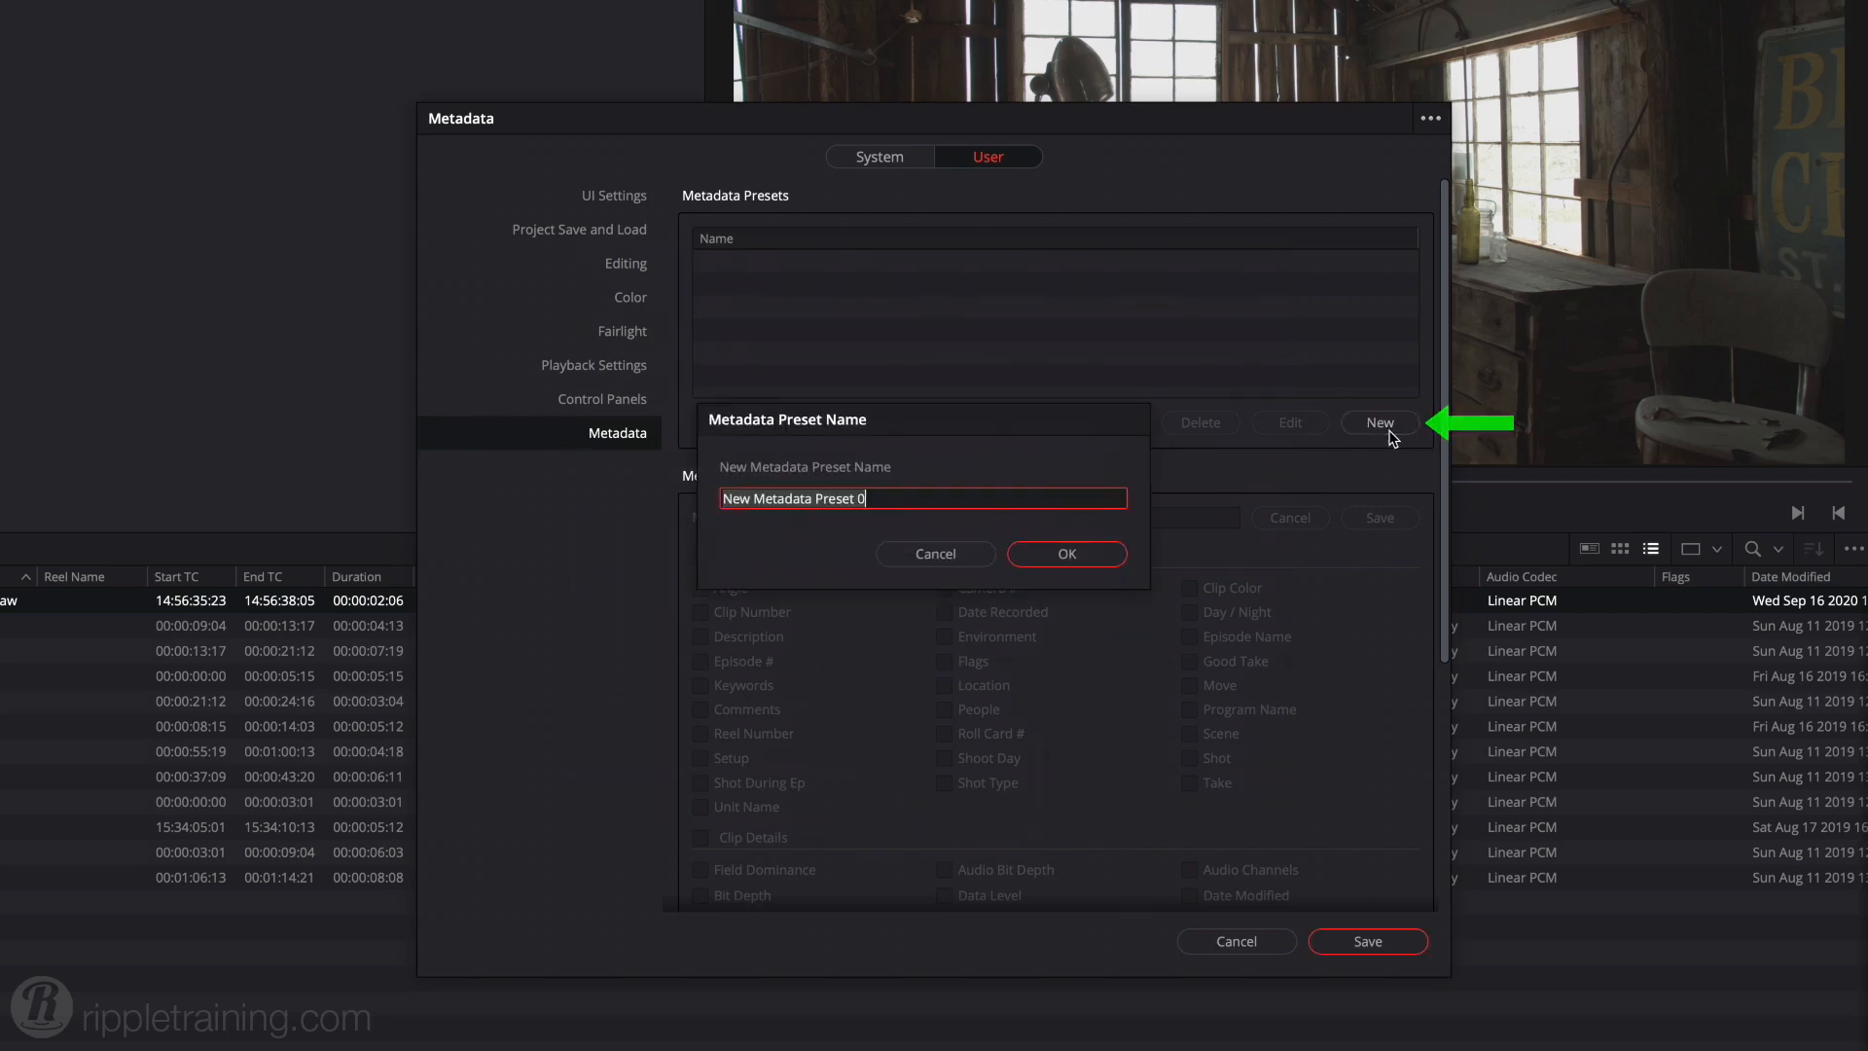
text(Ne)
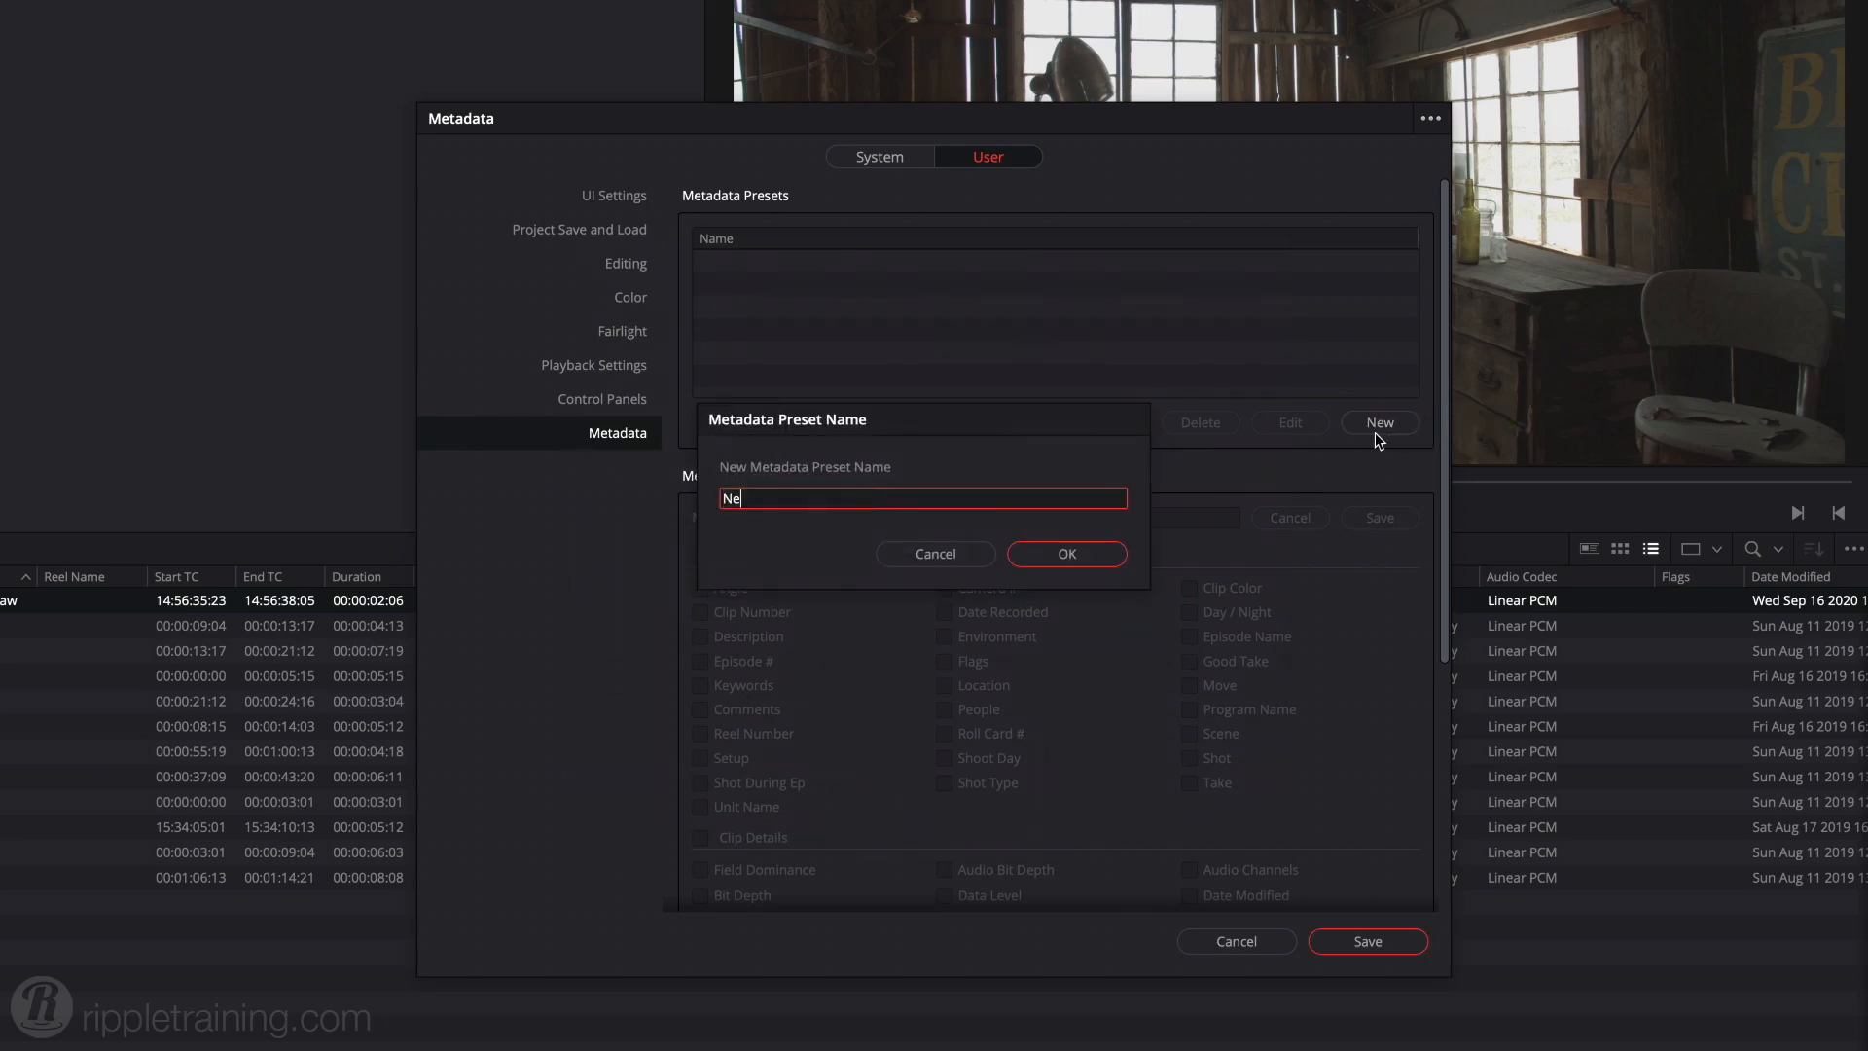
text(lson List)
click(1091, 554)
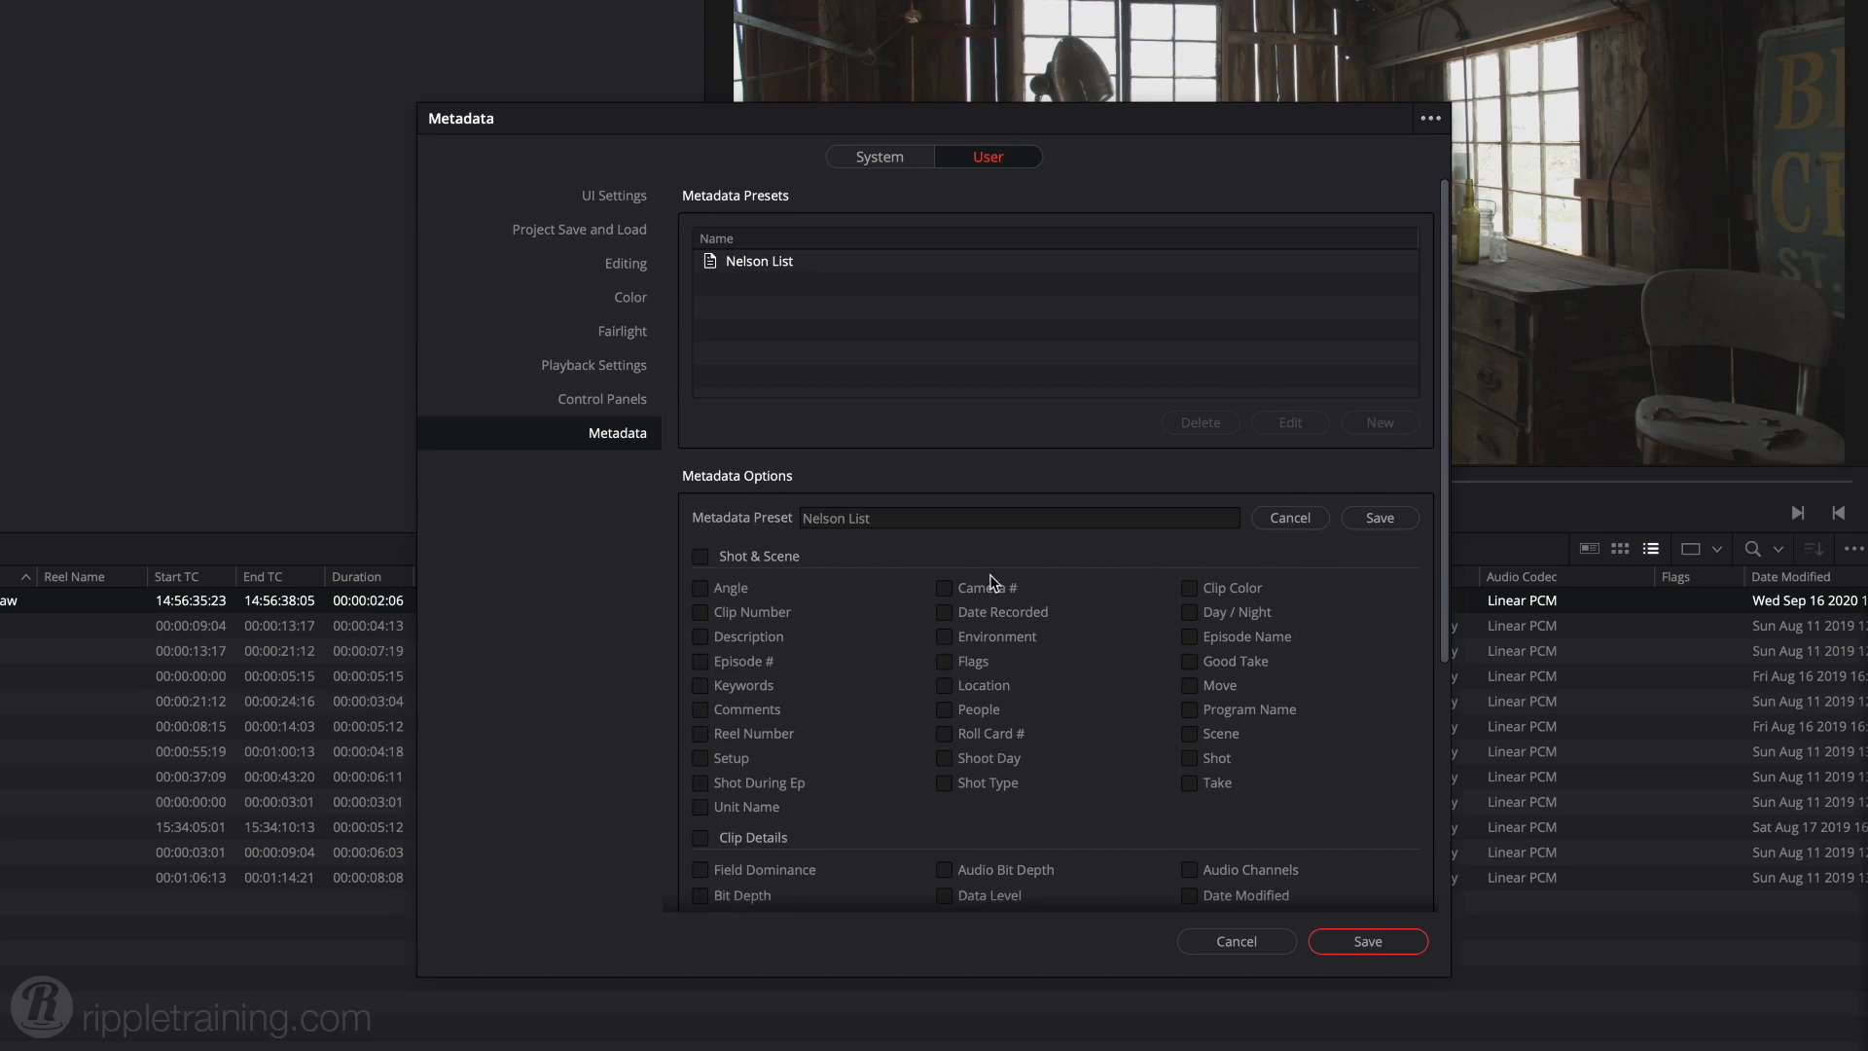
- Include Description, Keywords, Comments, Flags, Scene and Shot in the Nelson List preset, and save the preset and the preferences
click(699, 637)
click(698, 711)
click(1189, 759)
click(1386, 523)
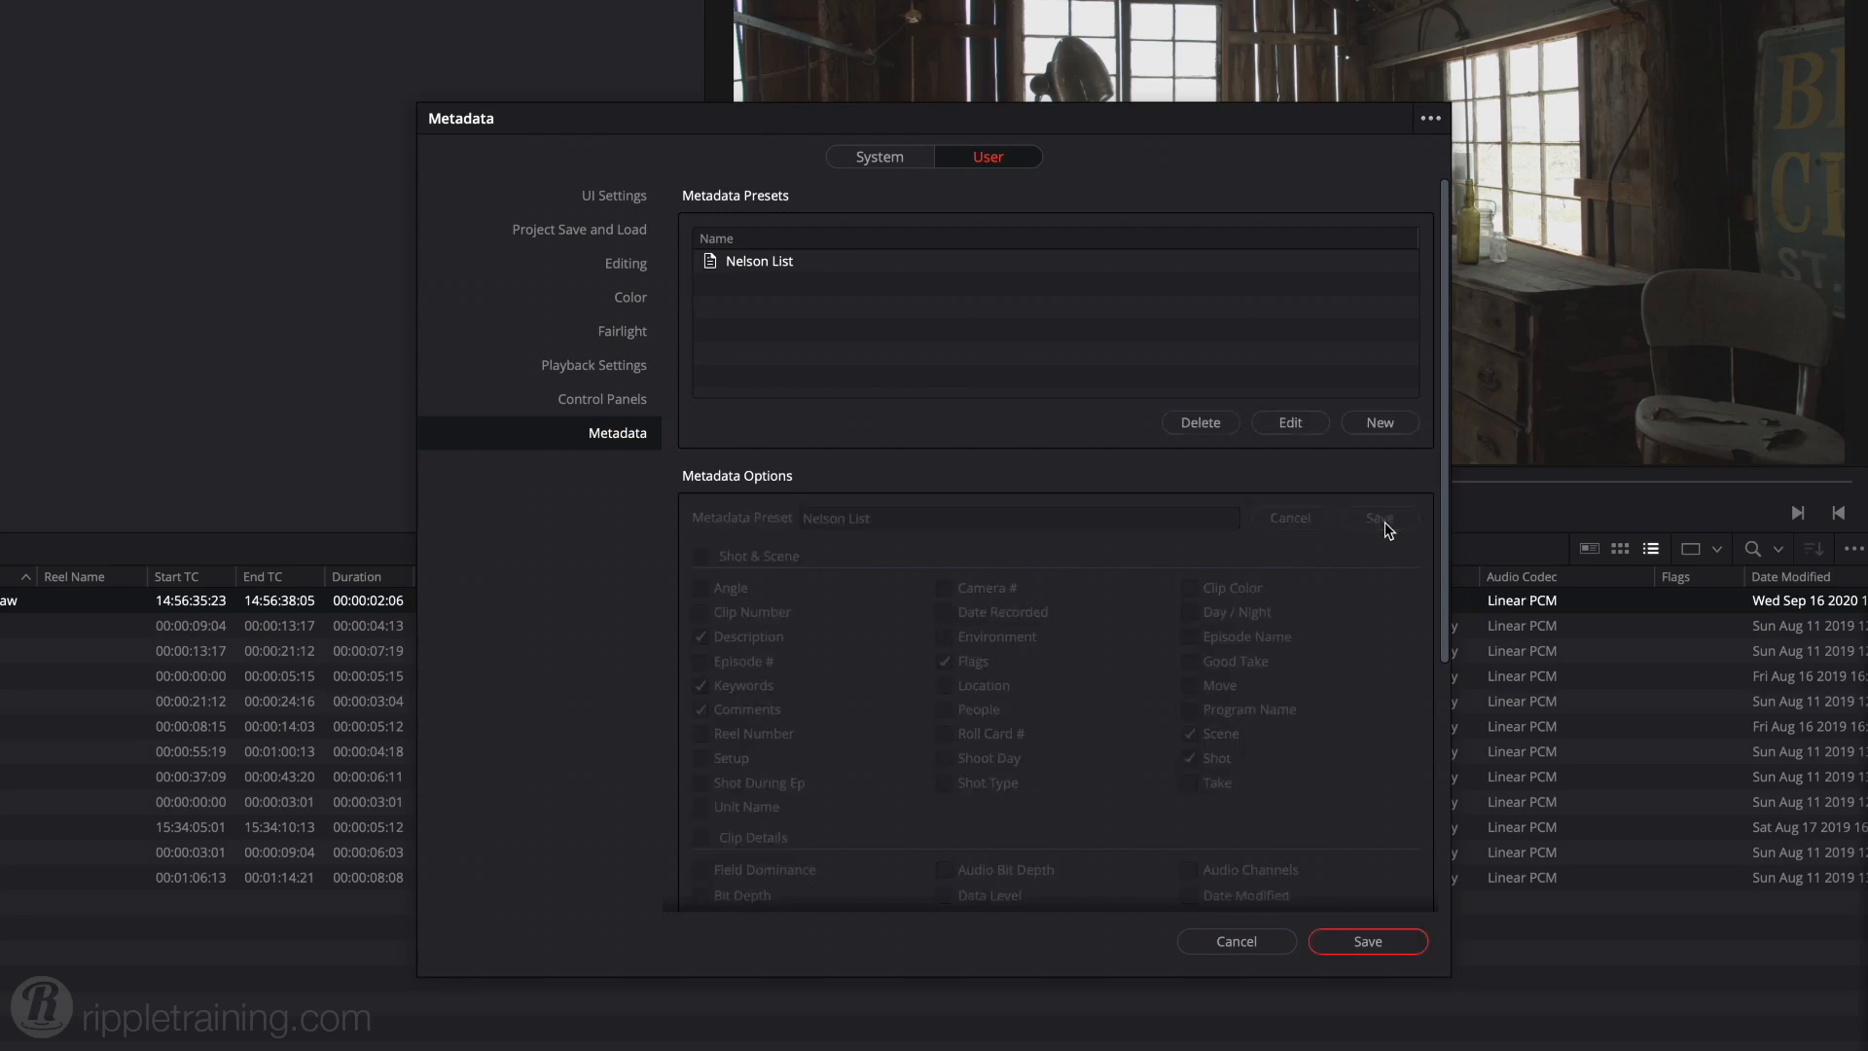
click(1368, 942)
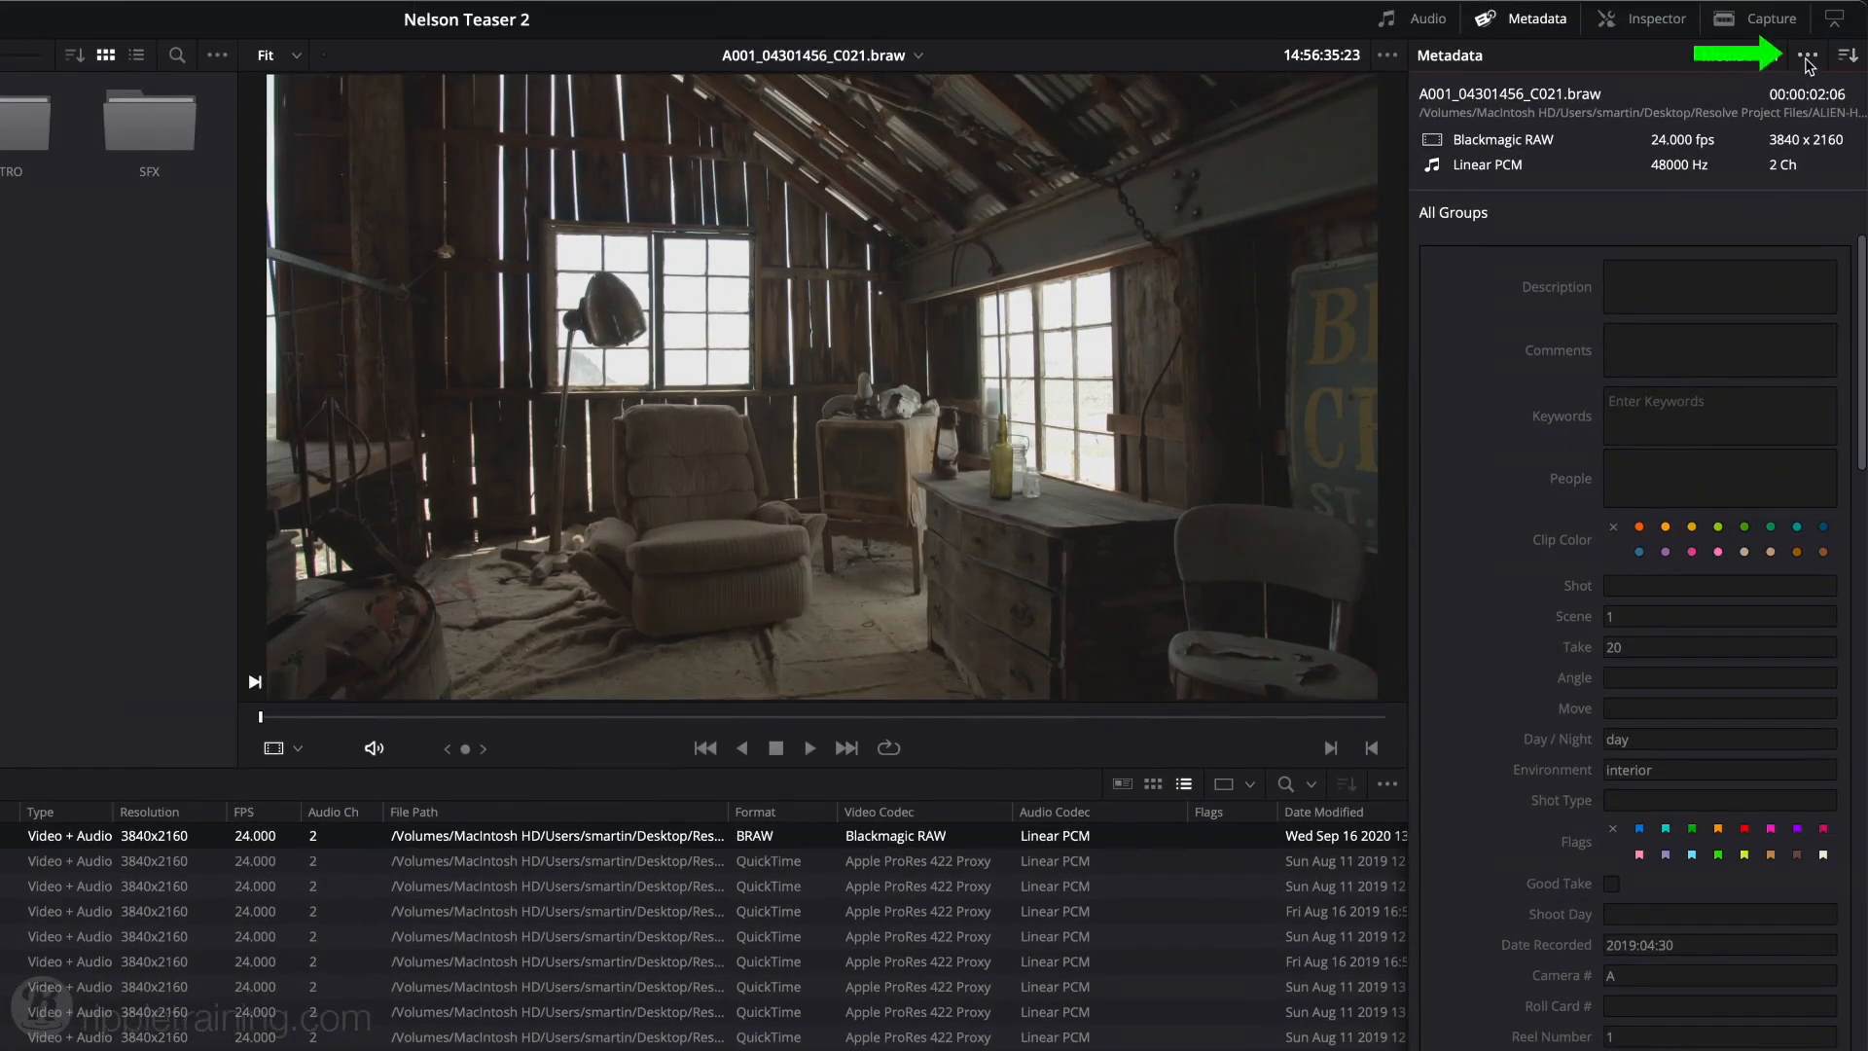
- View the clip's metadata with the Nelson List preset, and switch back to the Default preset
click(1807, 55)
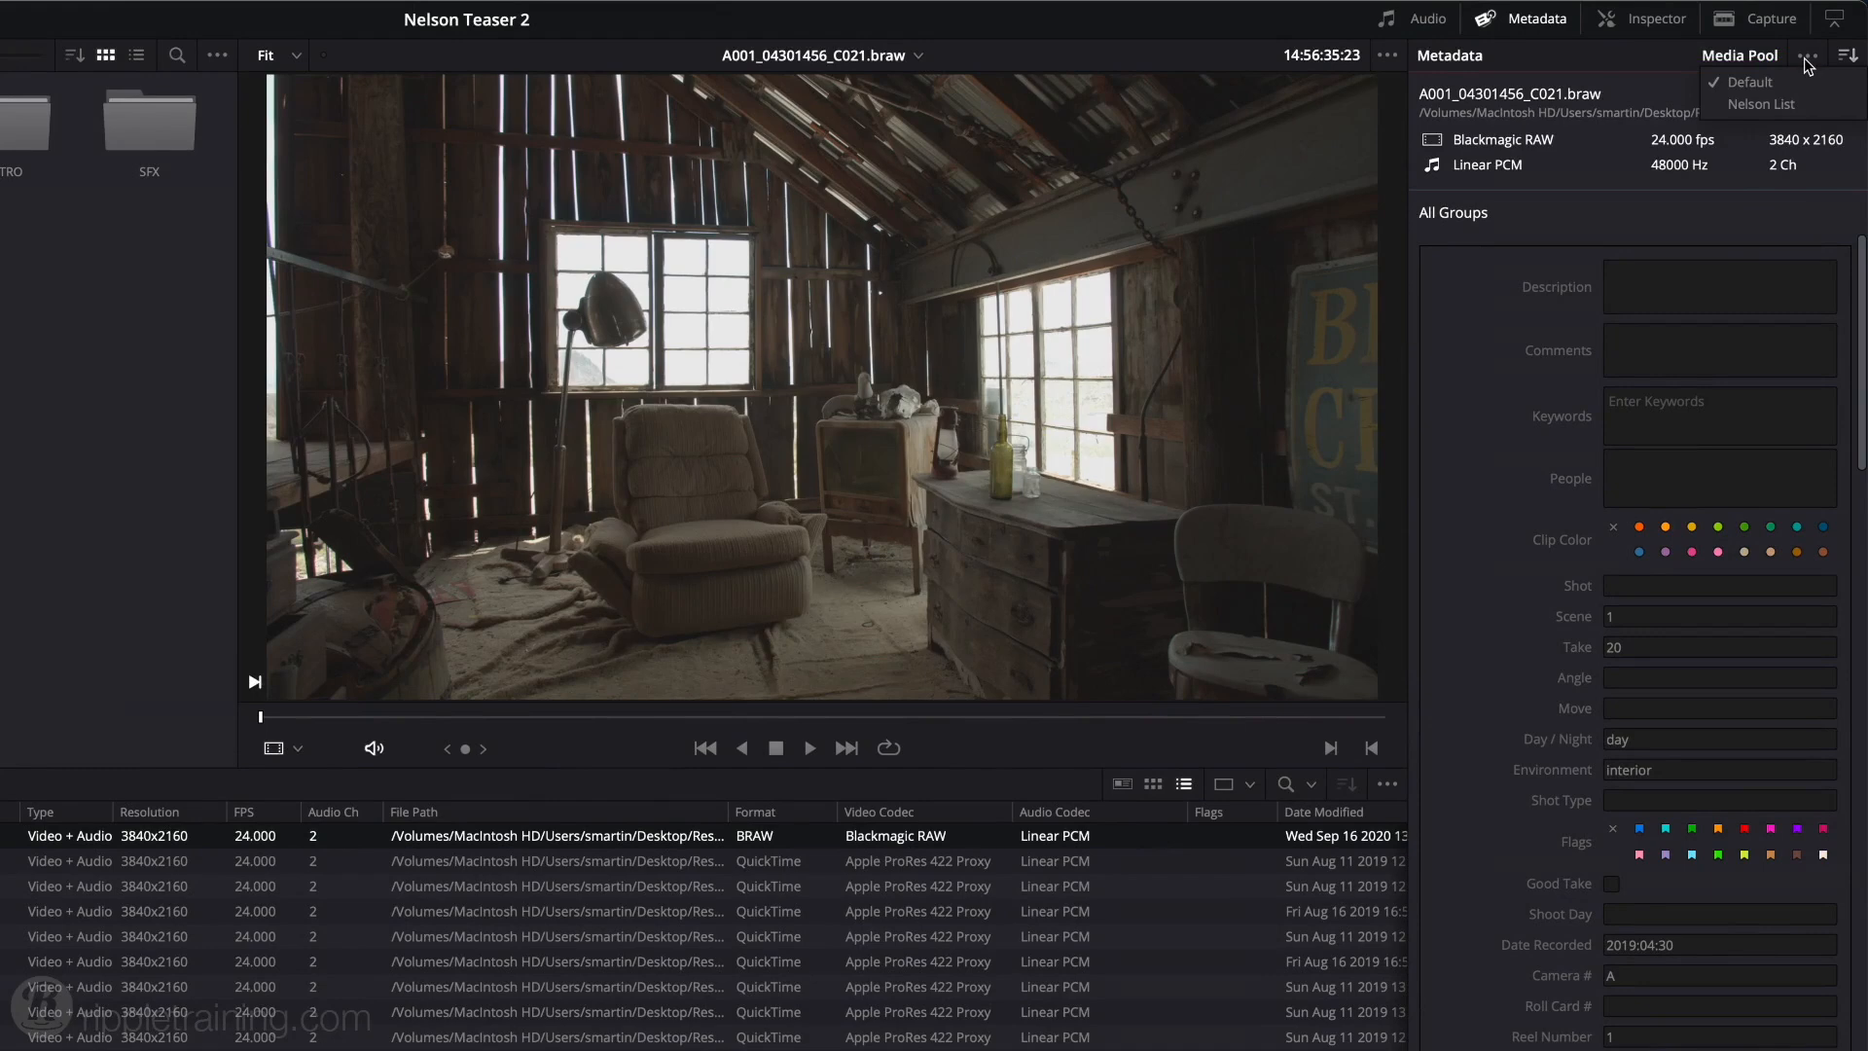
click(1795, 107)
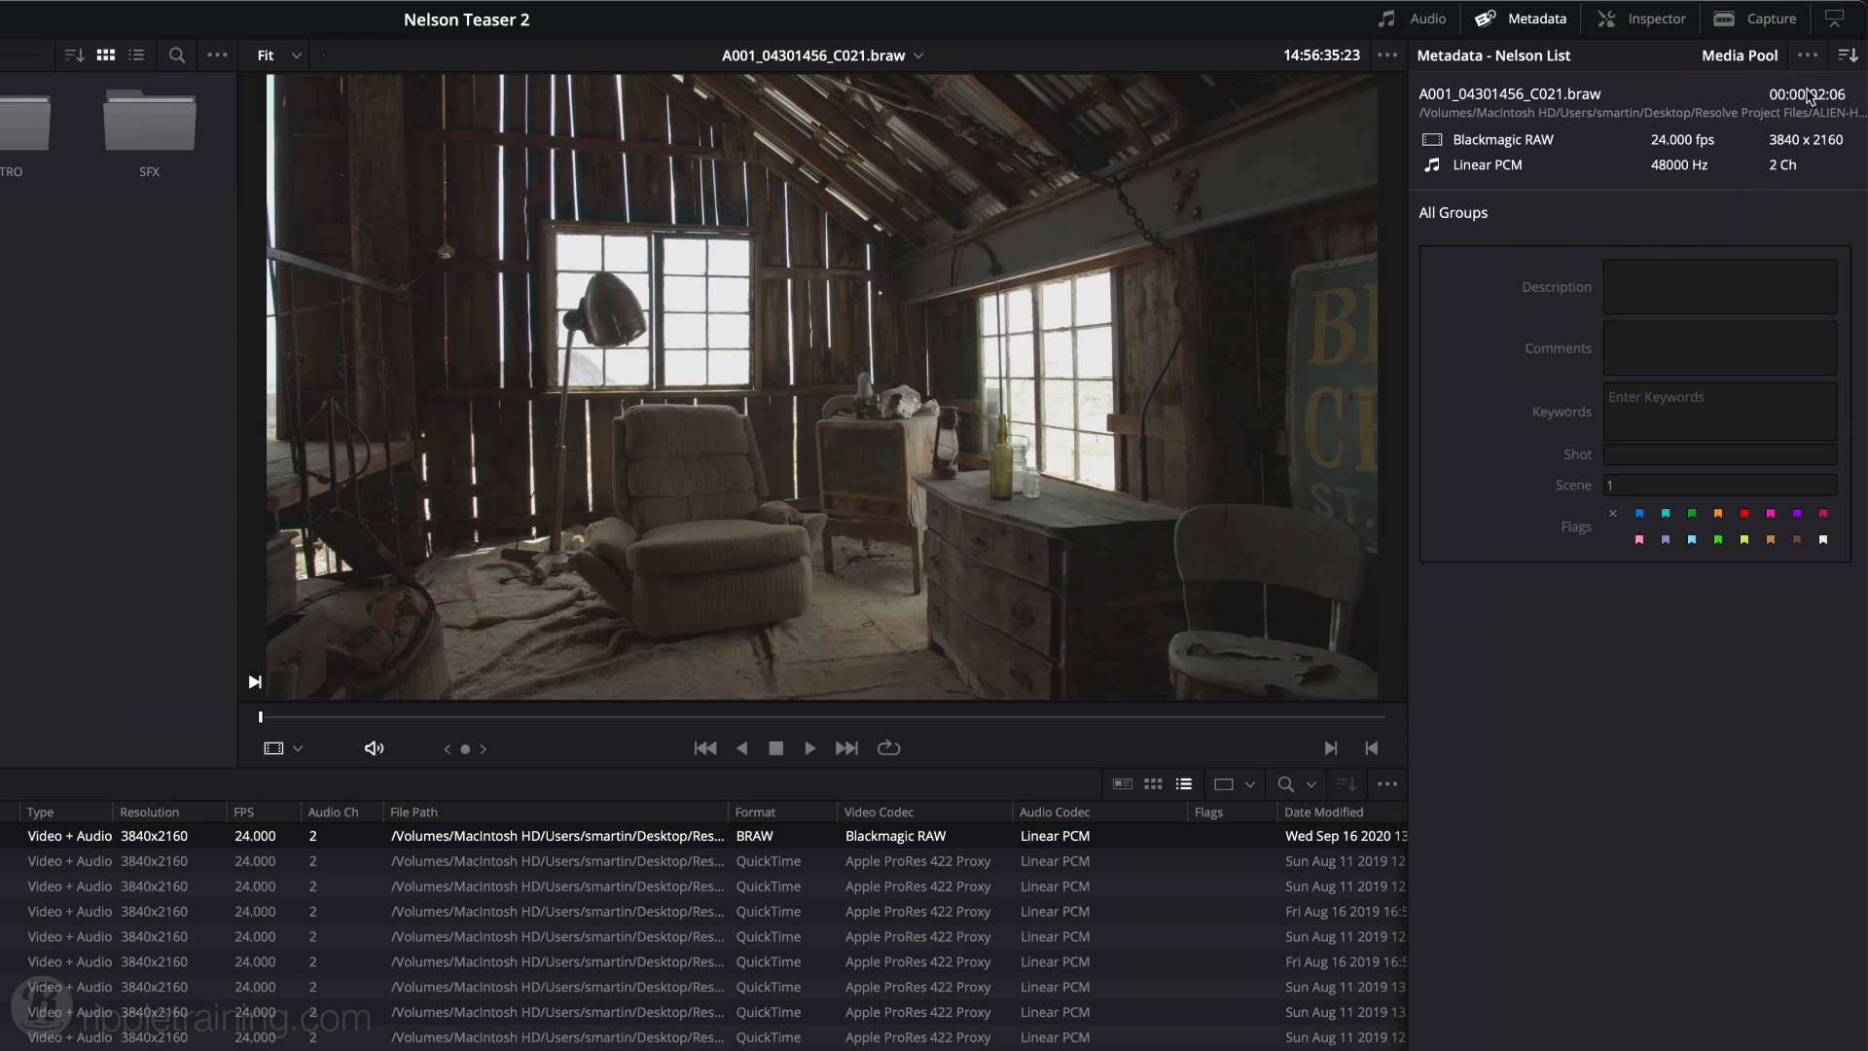
click(1806, 56)
click(1782, 81)
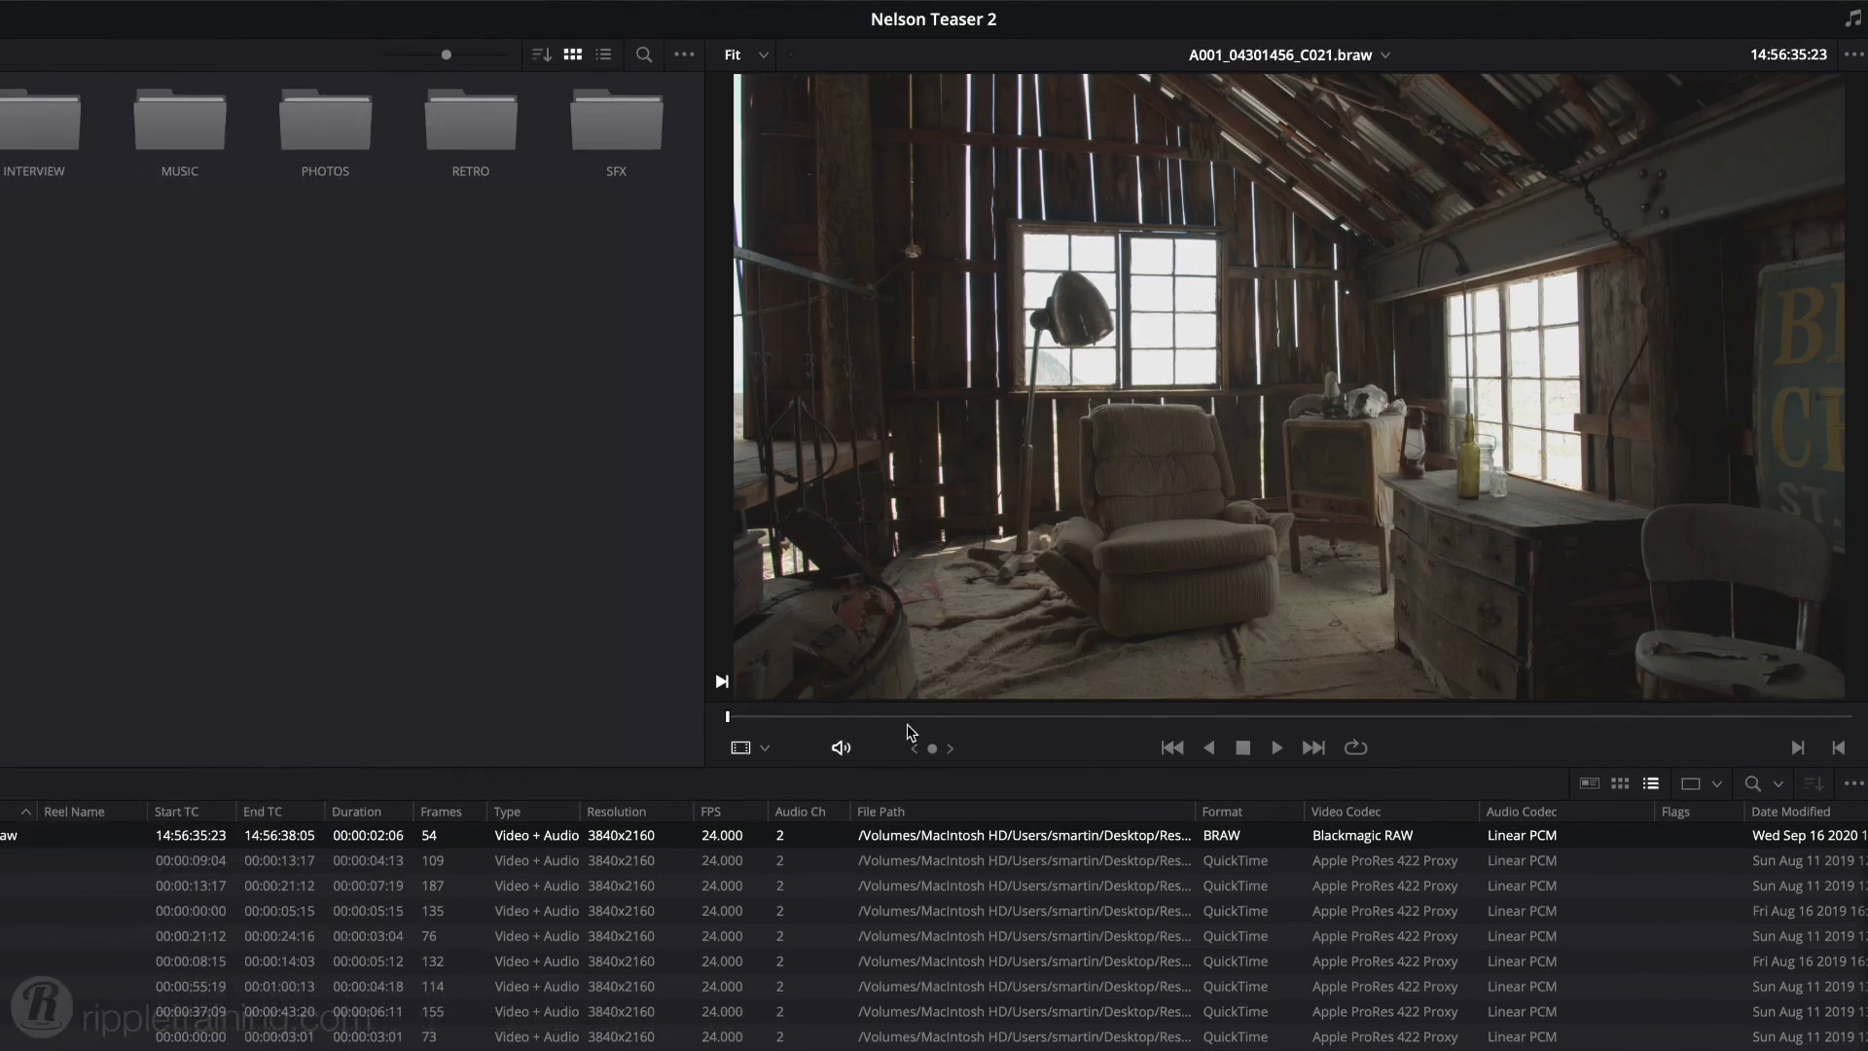
- Hide the Audio Ch, Audio Codec, Date Added, Date Modified, End TC, File Path, Flags, Format and Frames columns in the media pool list
right_click(895, 814)
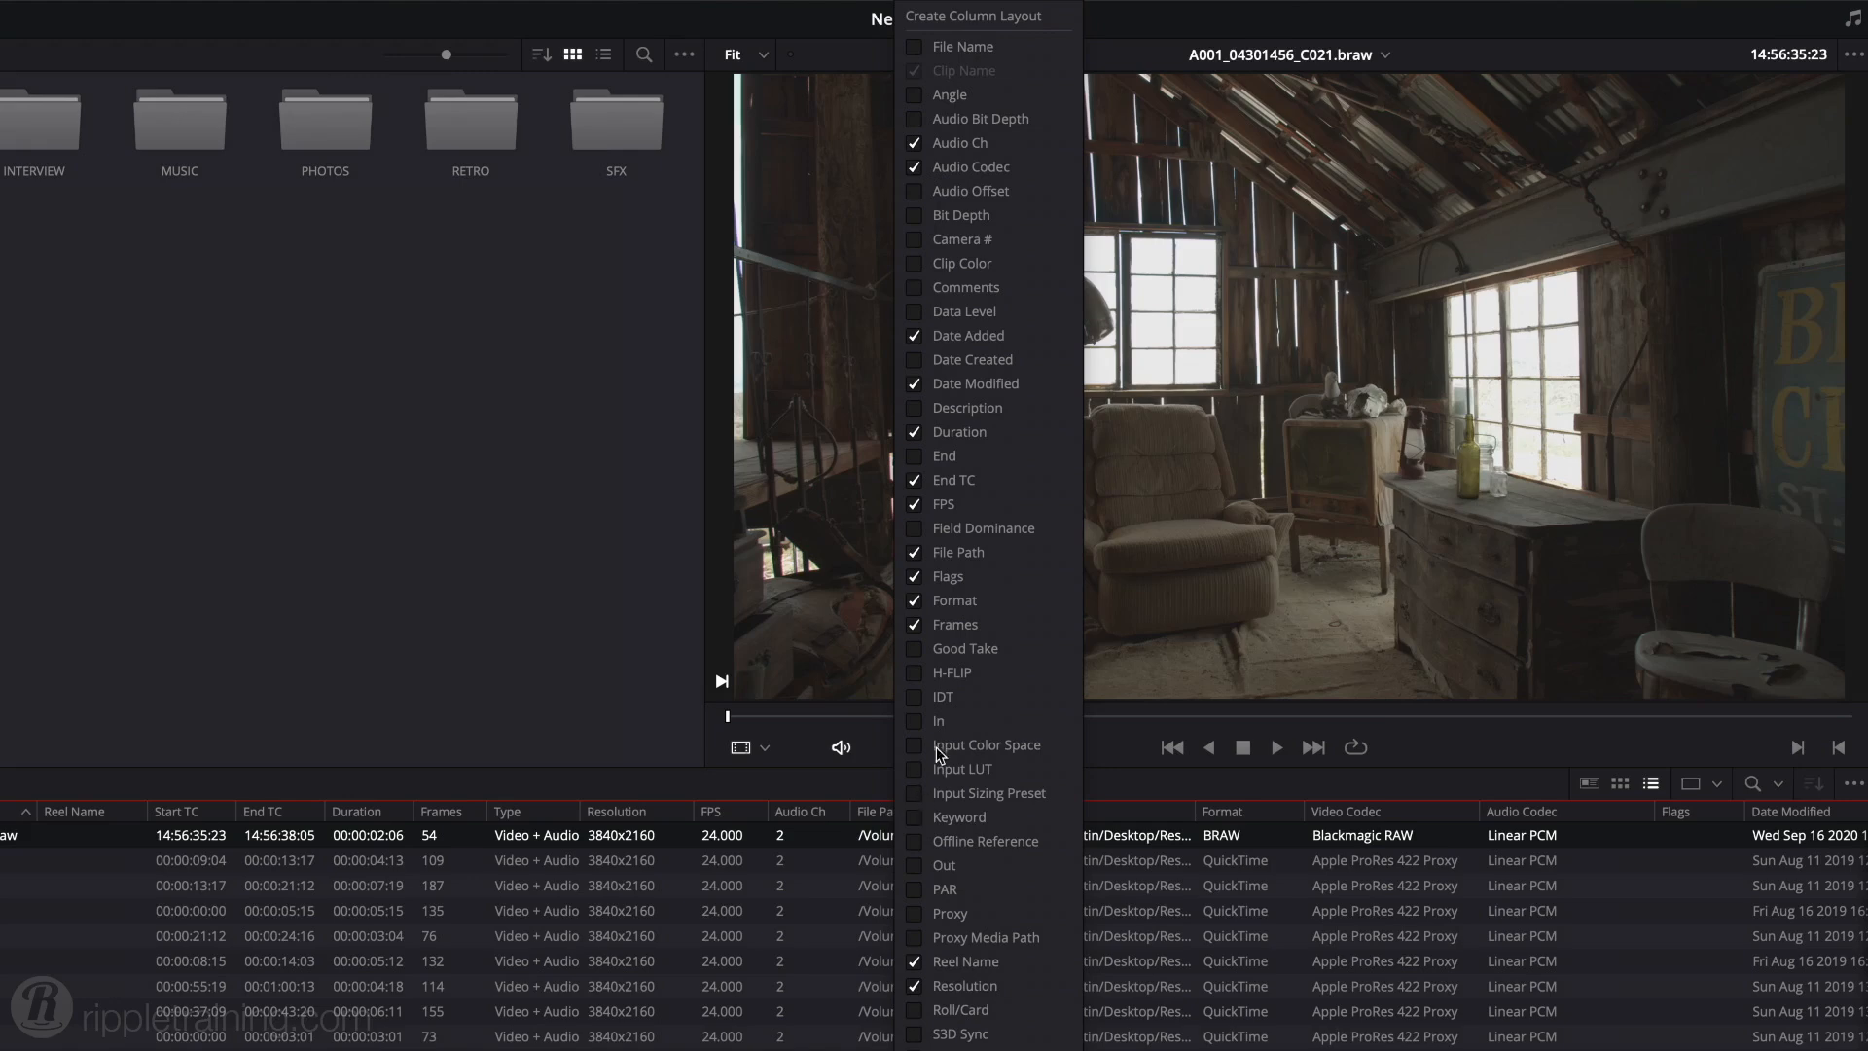
click(915, 146)
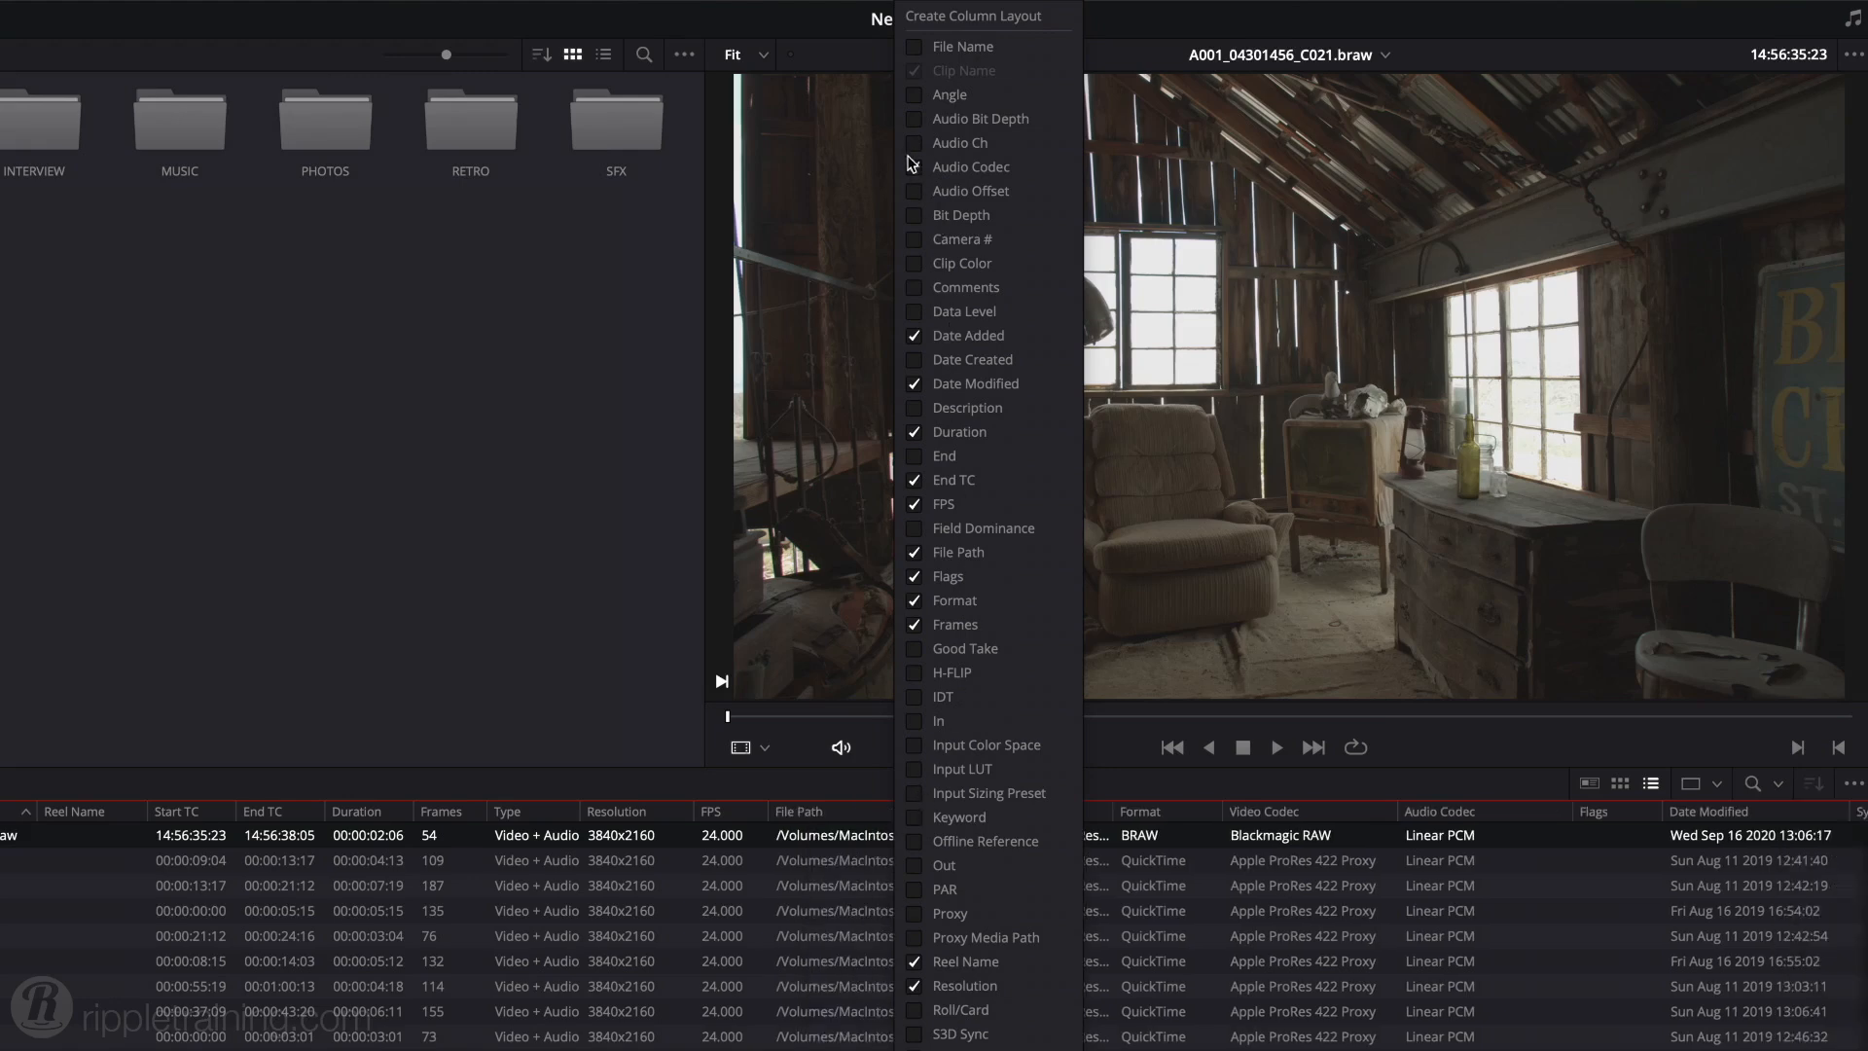
click(914, 169)
click(914, 335)
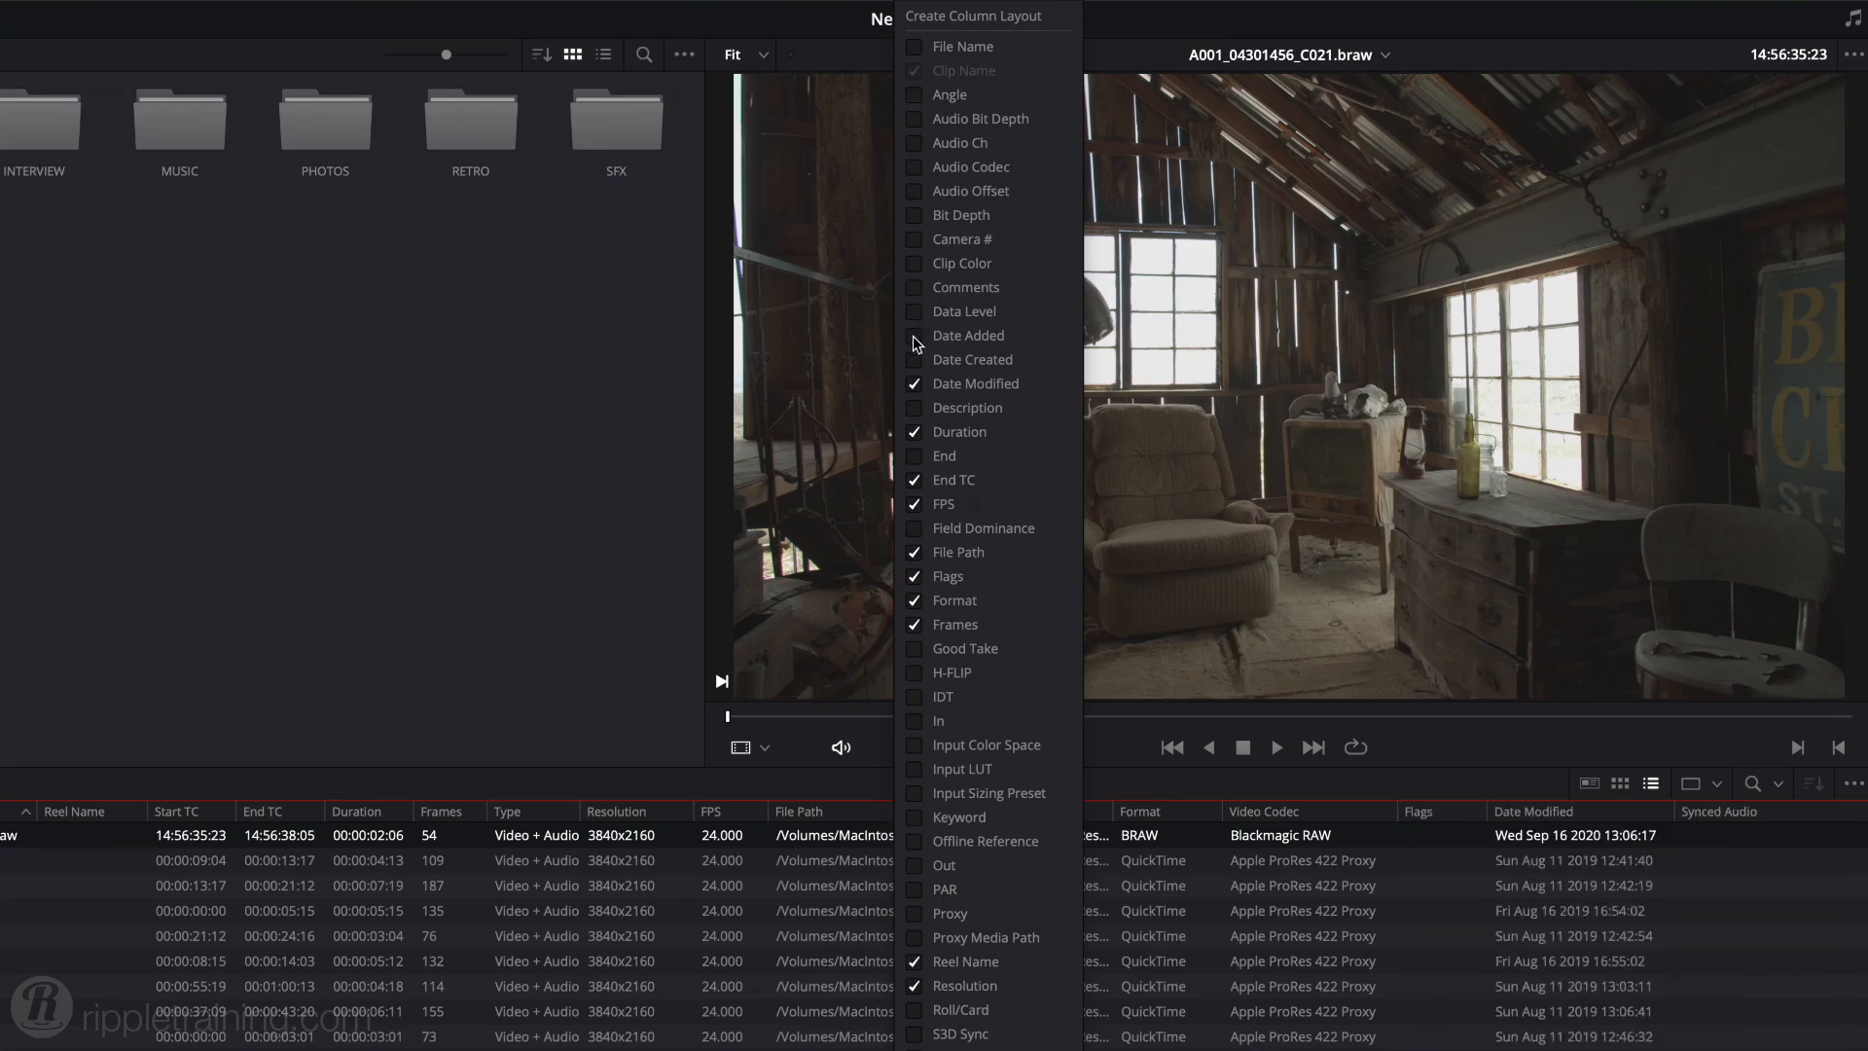
click(916, 385)
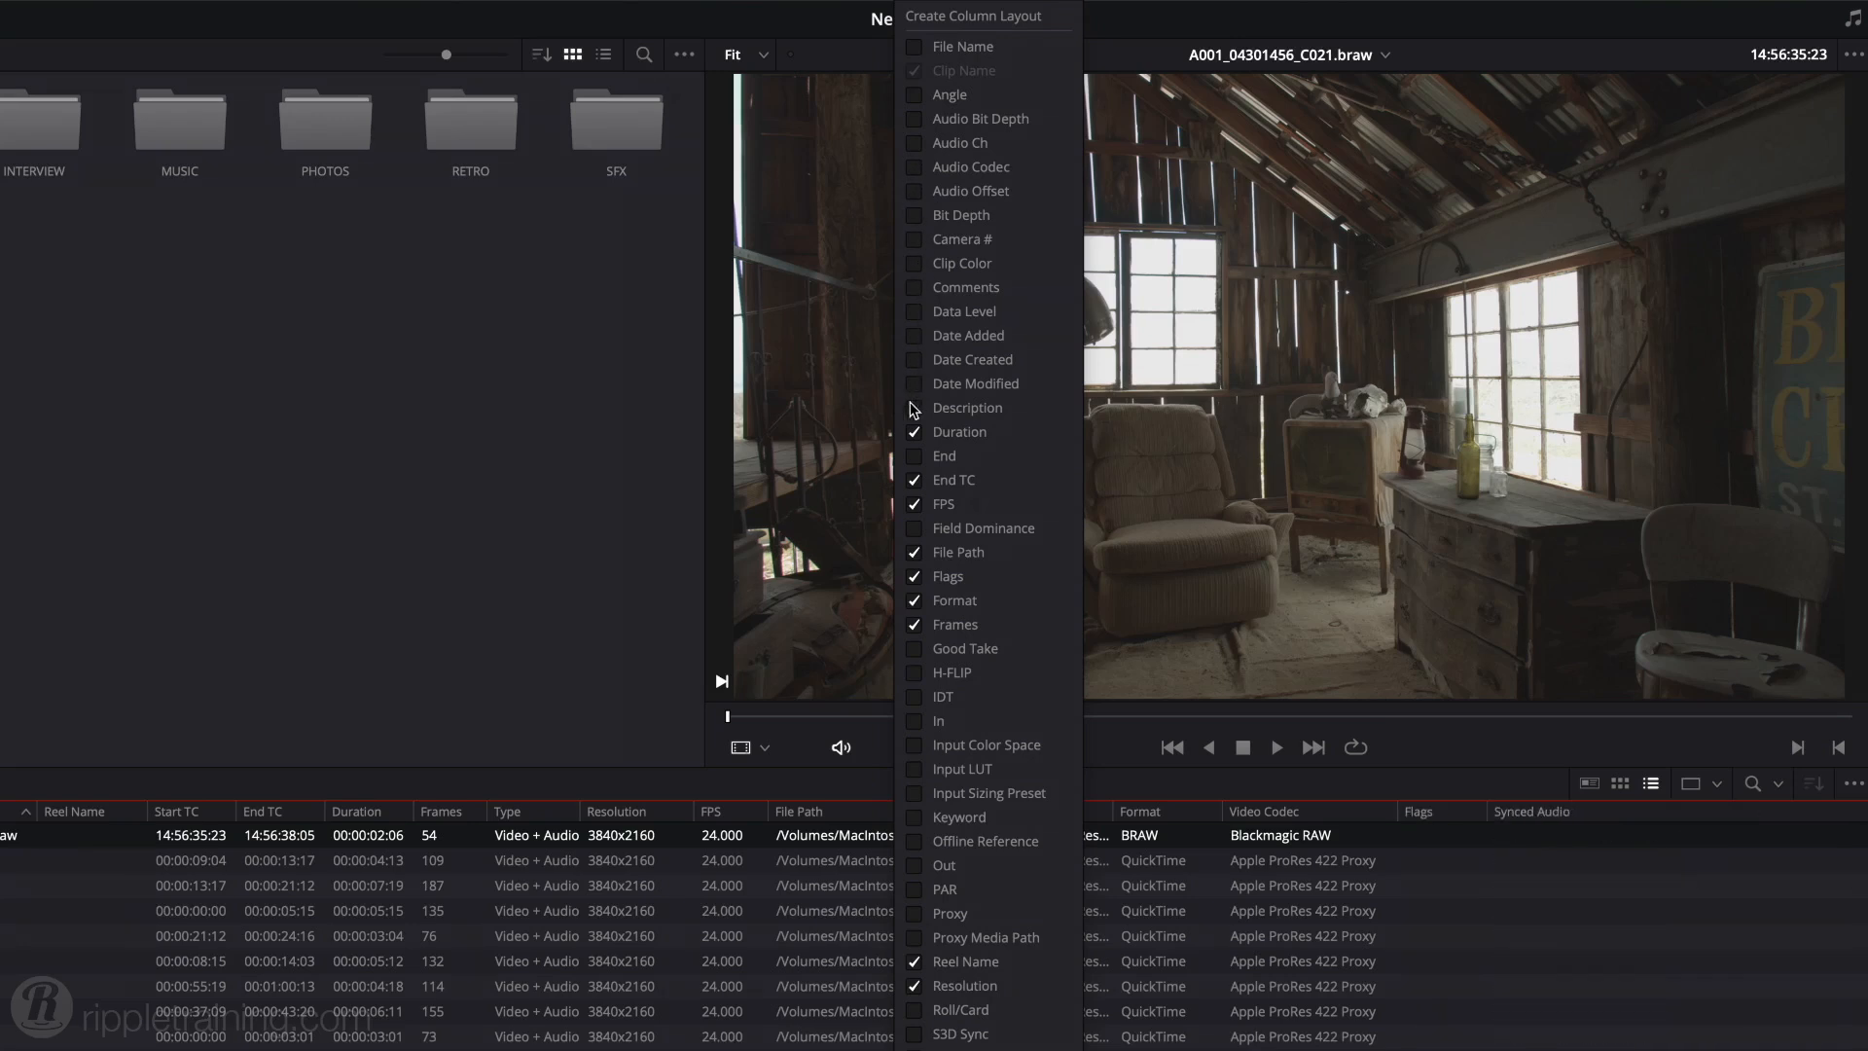
click(914, 481)
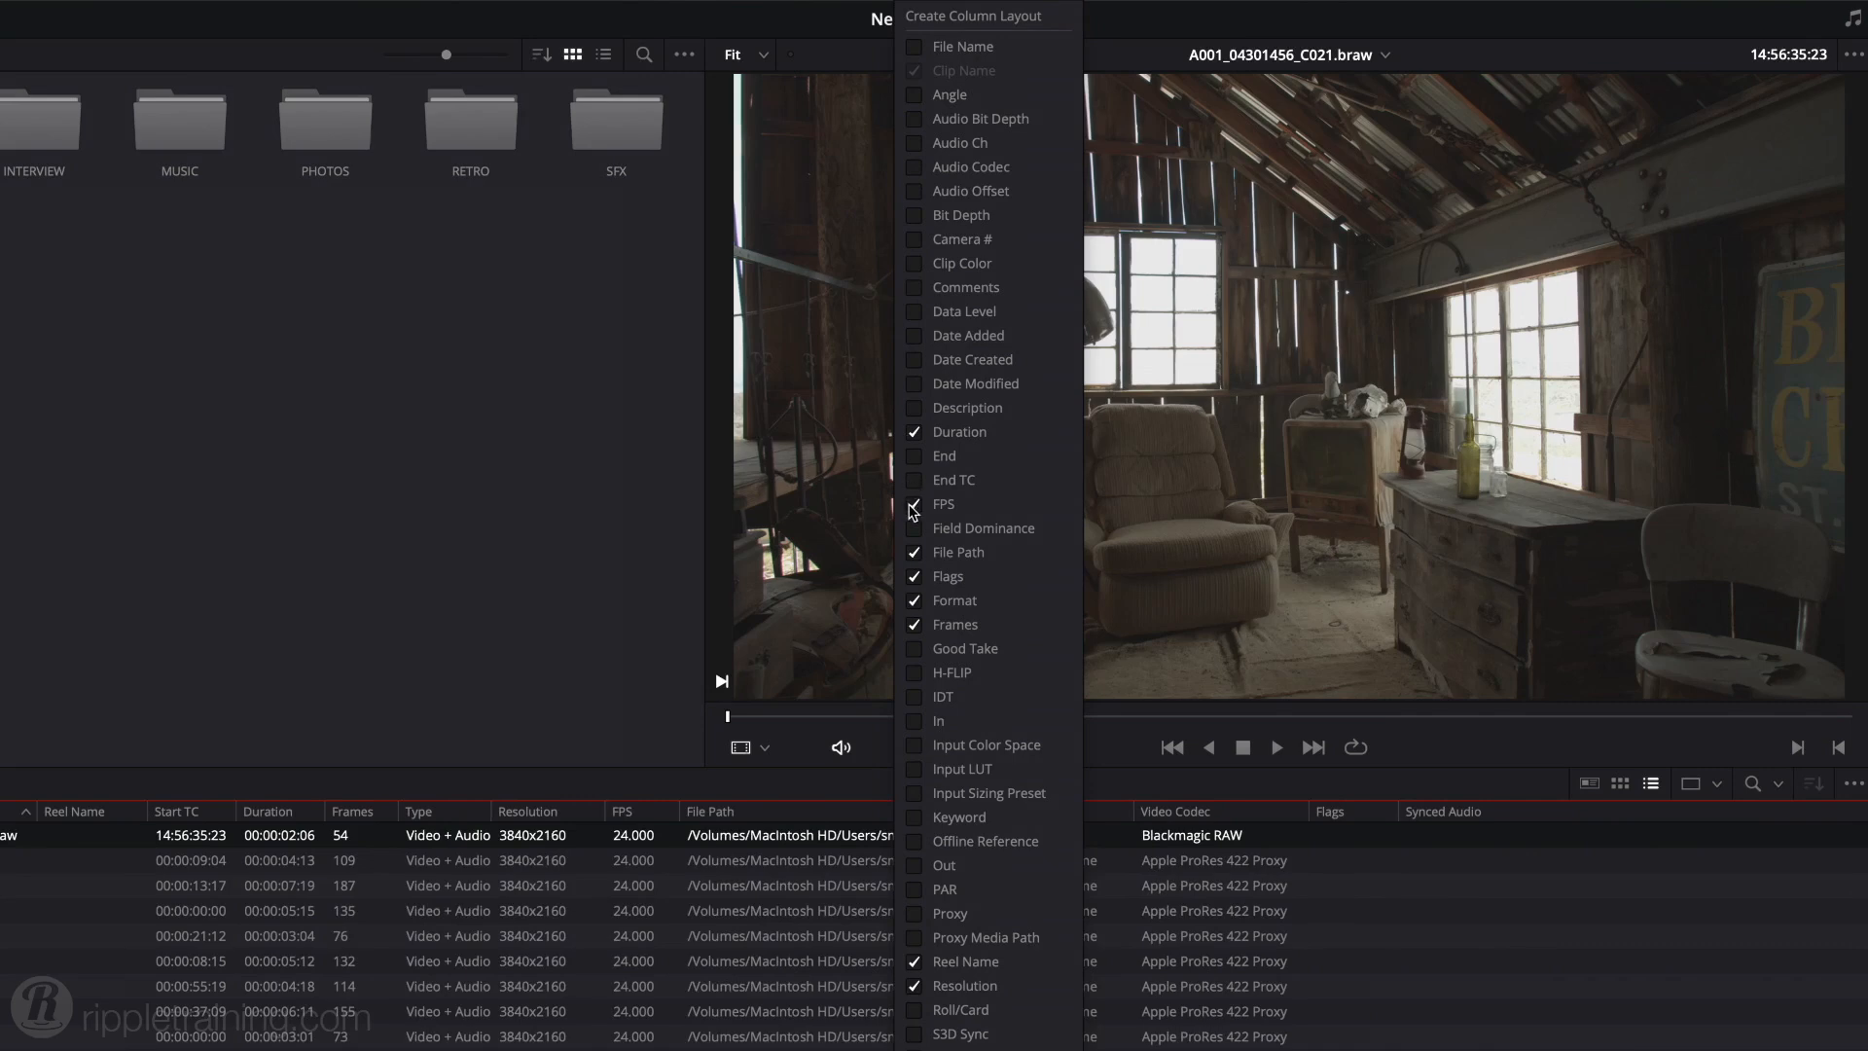
click(914, 552)
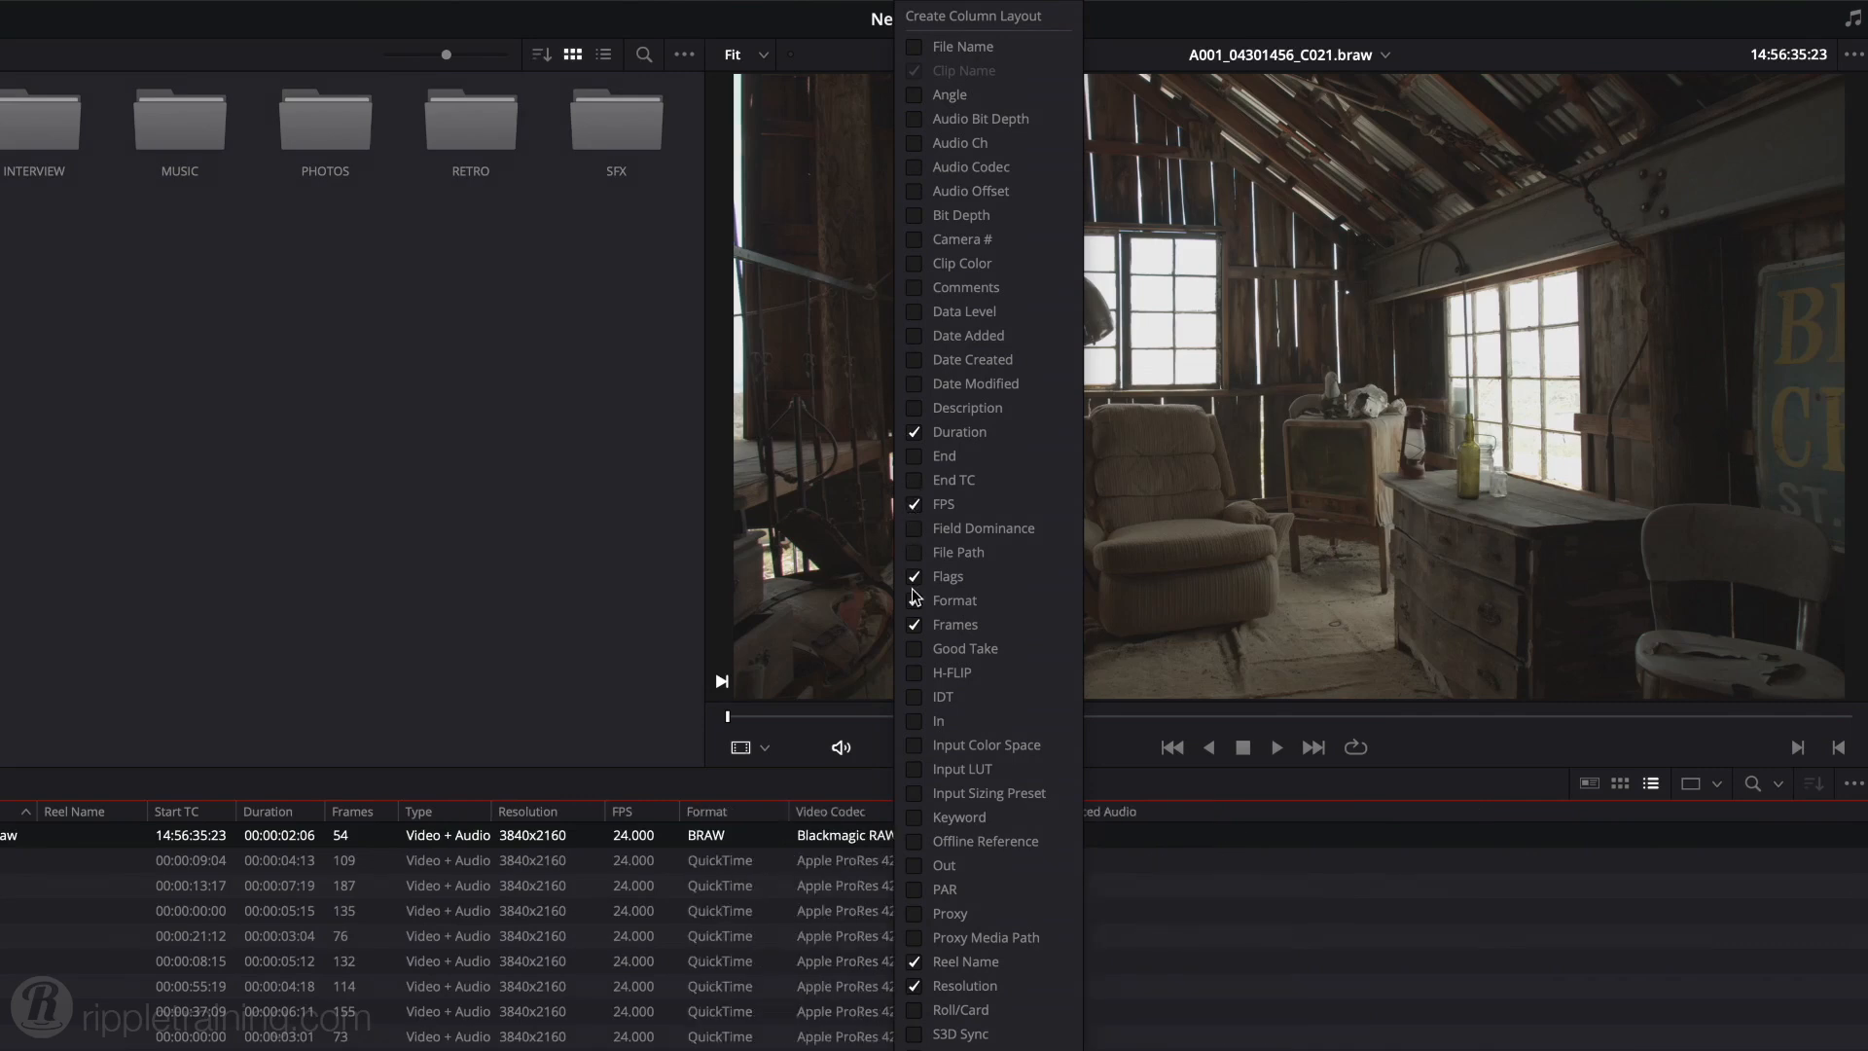
click(915, 600)
click(914, 625)
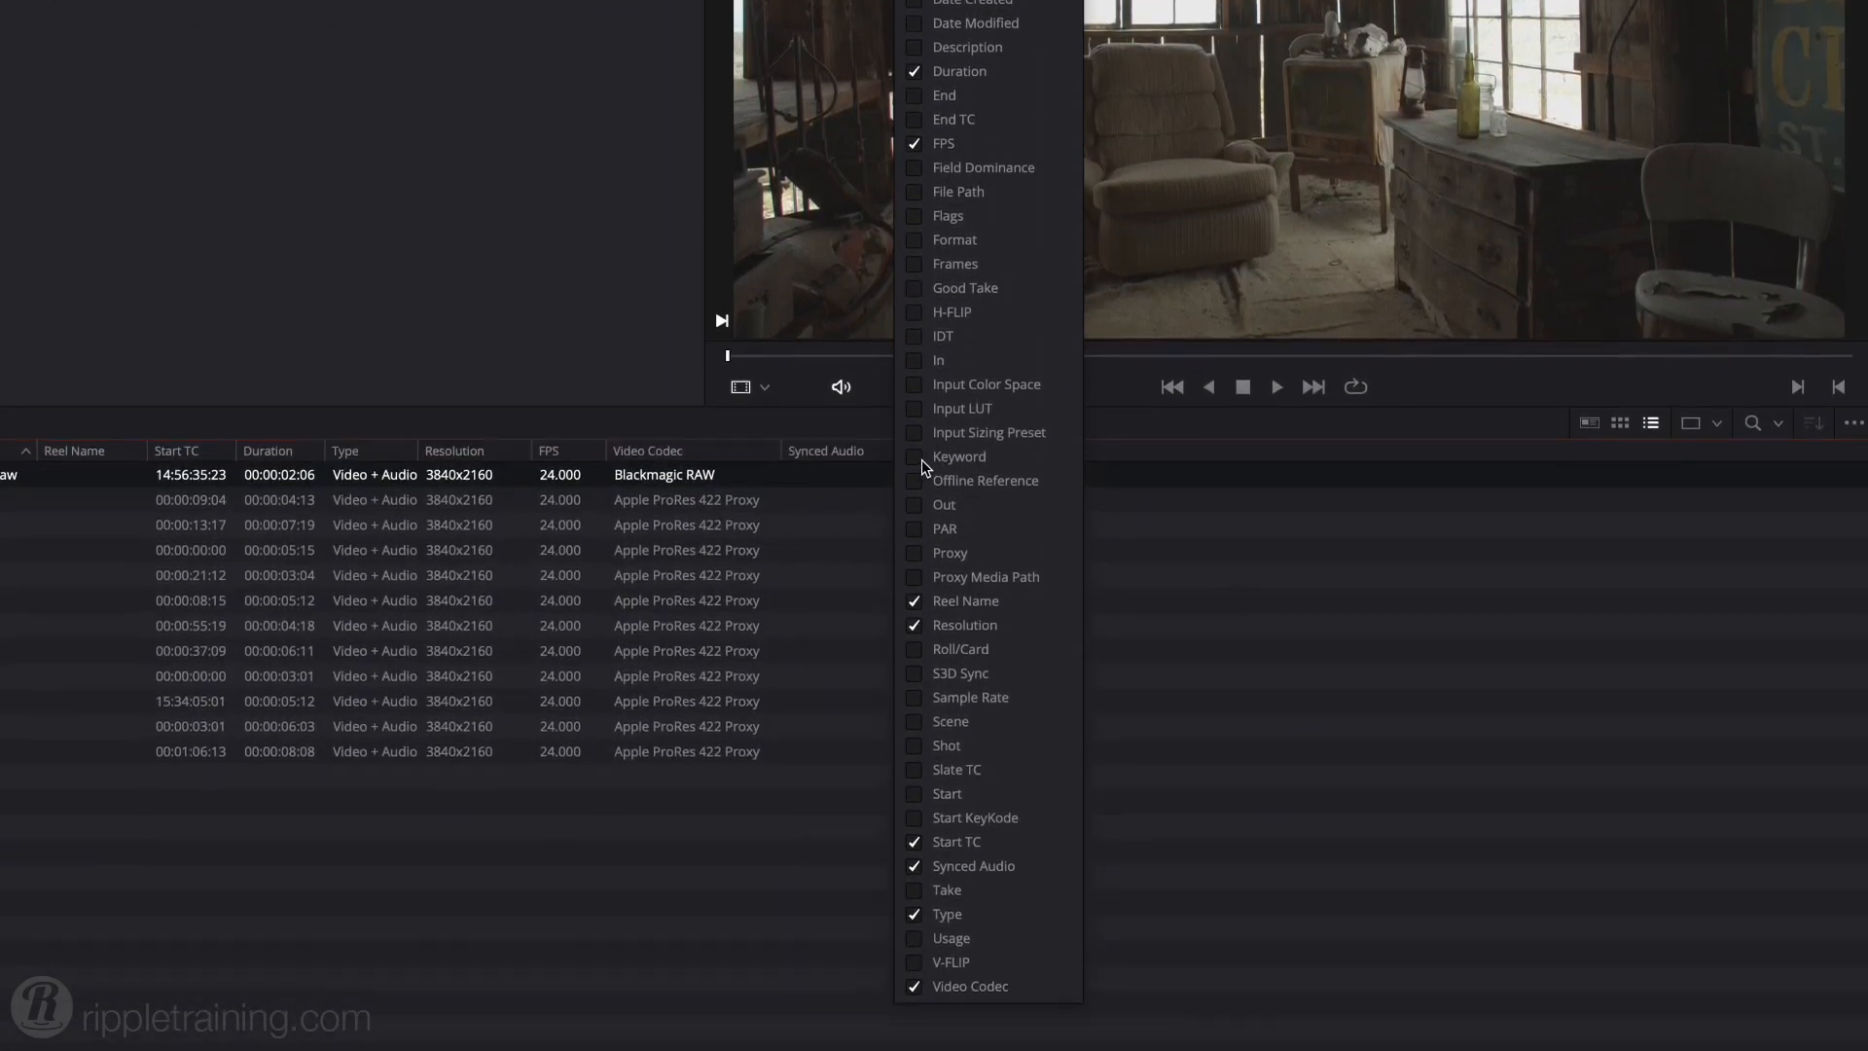
- Show the Keyword column and hide the Reel Name, Start TC, Synced Audio and Video Codec columns in the media pool list
click(921, 459)
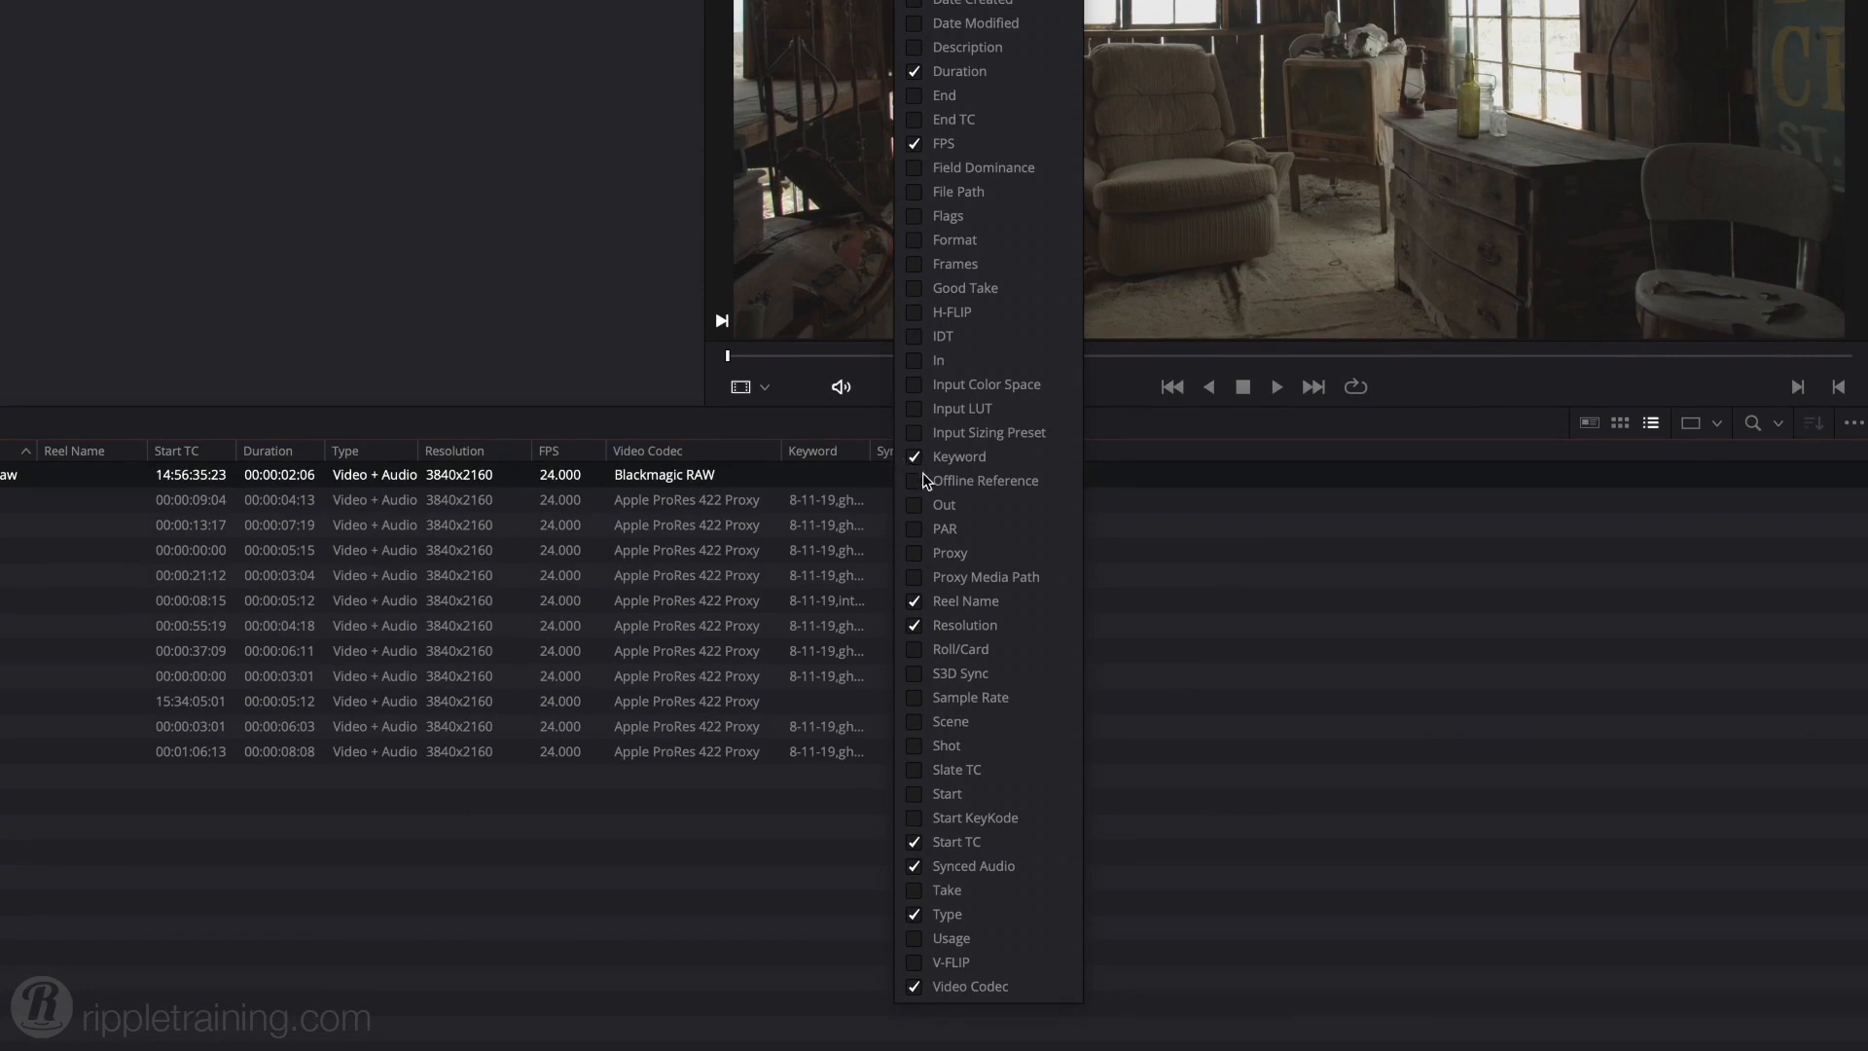
click(915, 603)
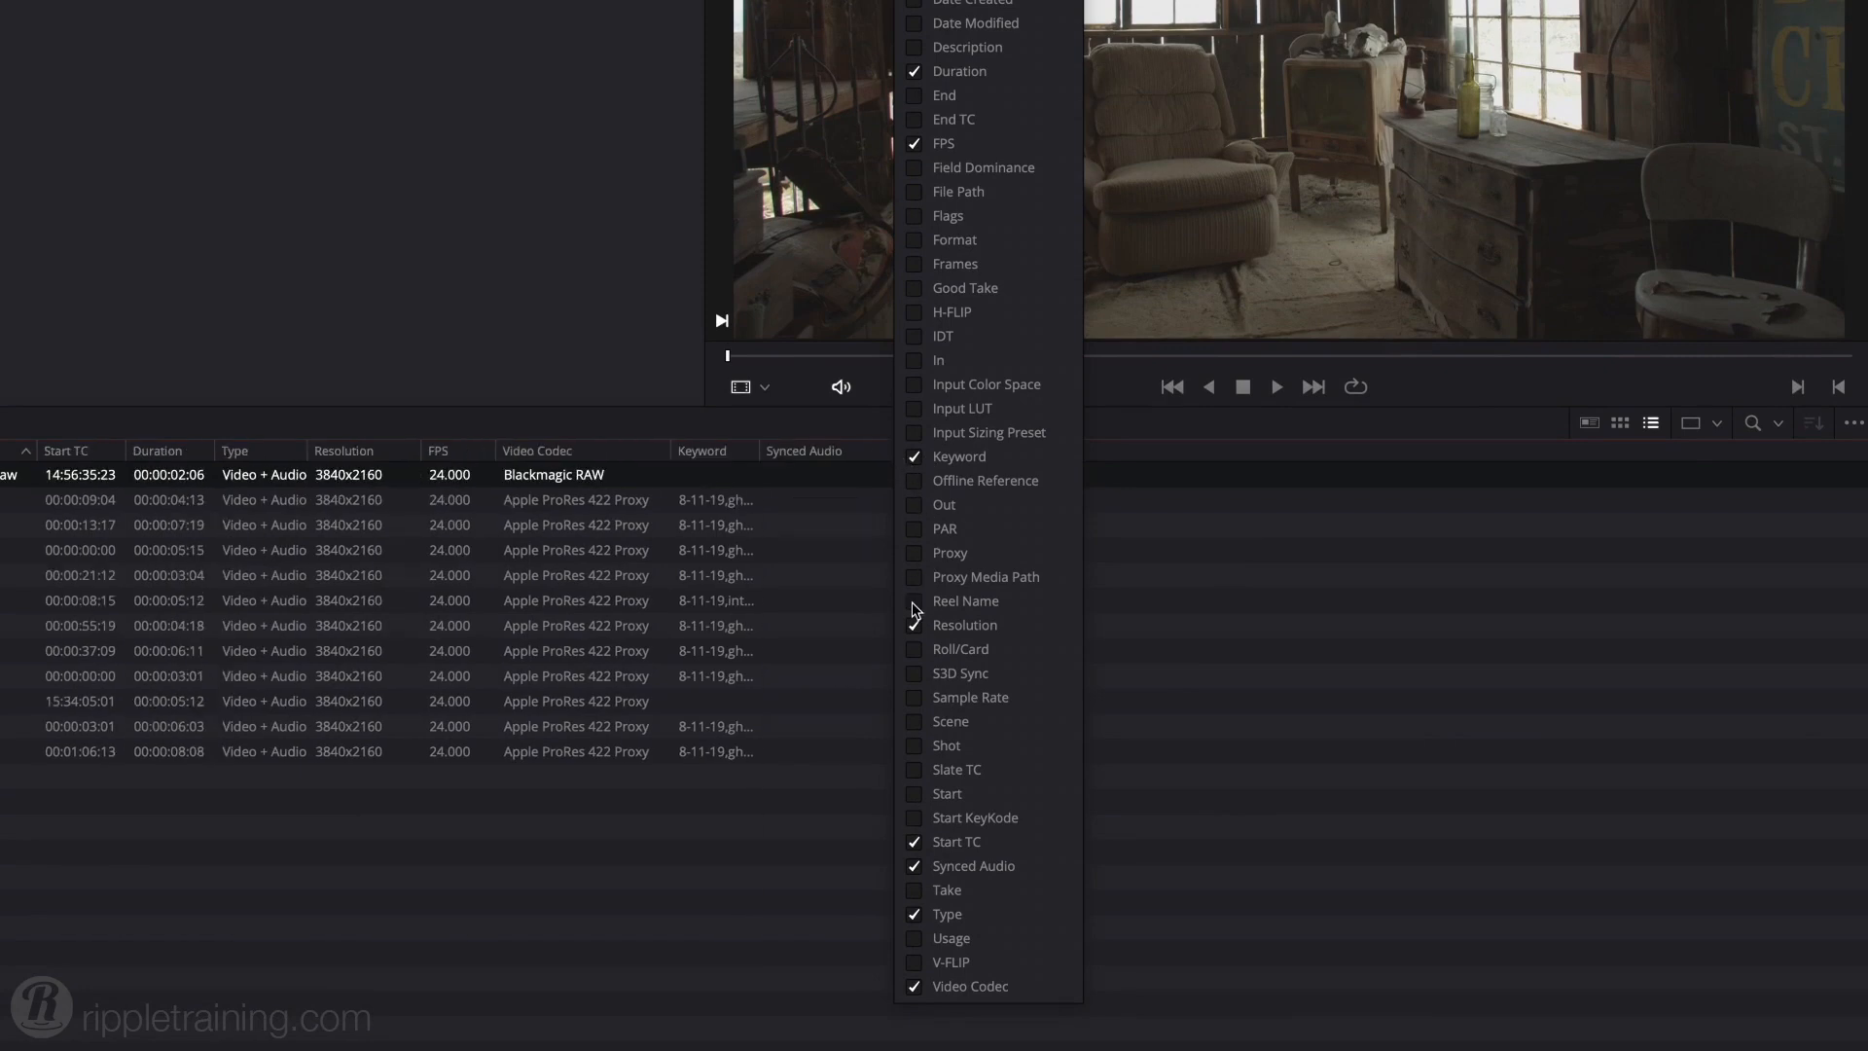
click(915, 843)
click(914, 866)
click(915, 986)
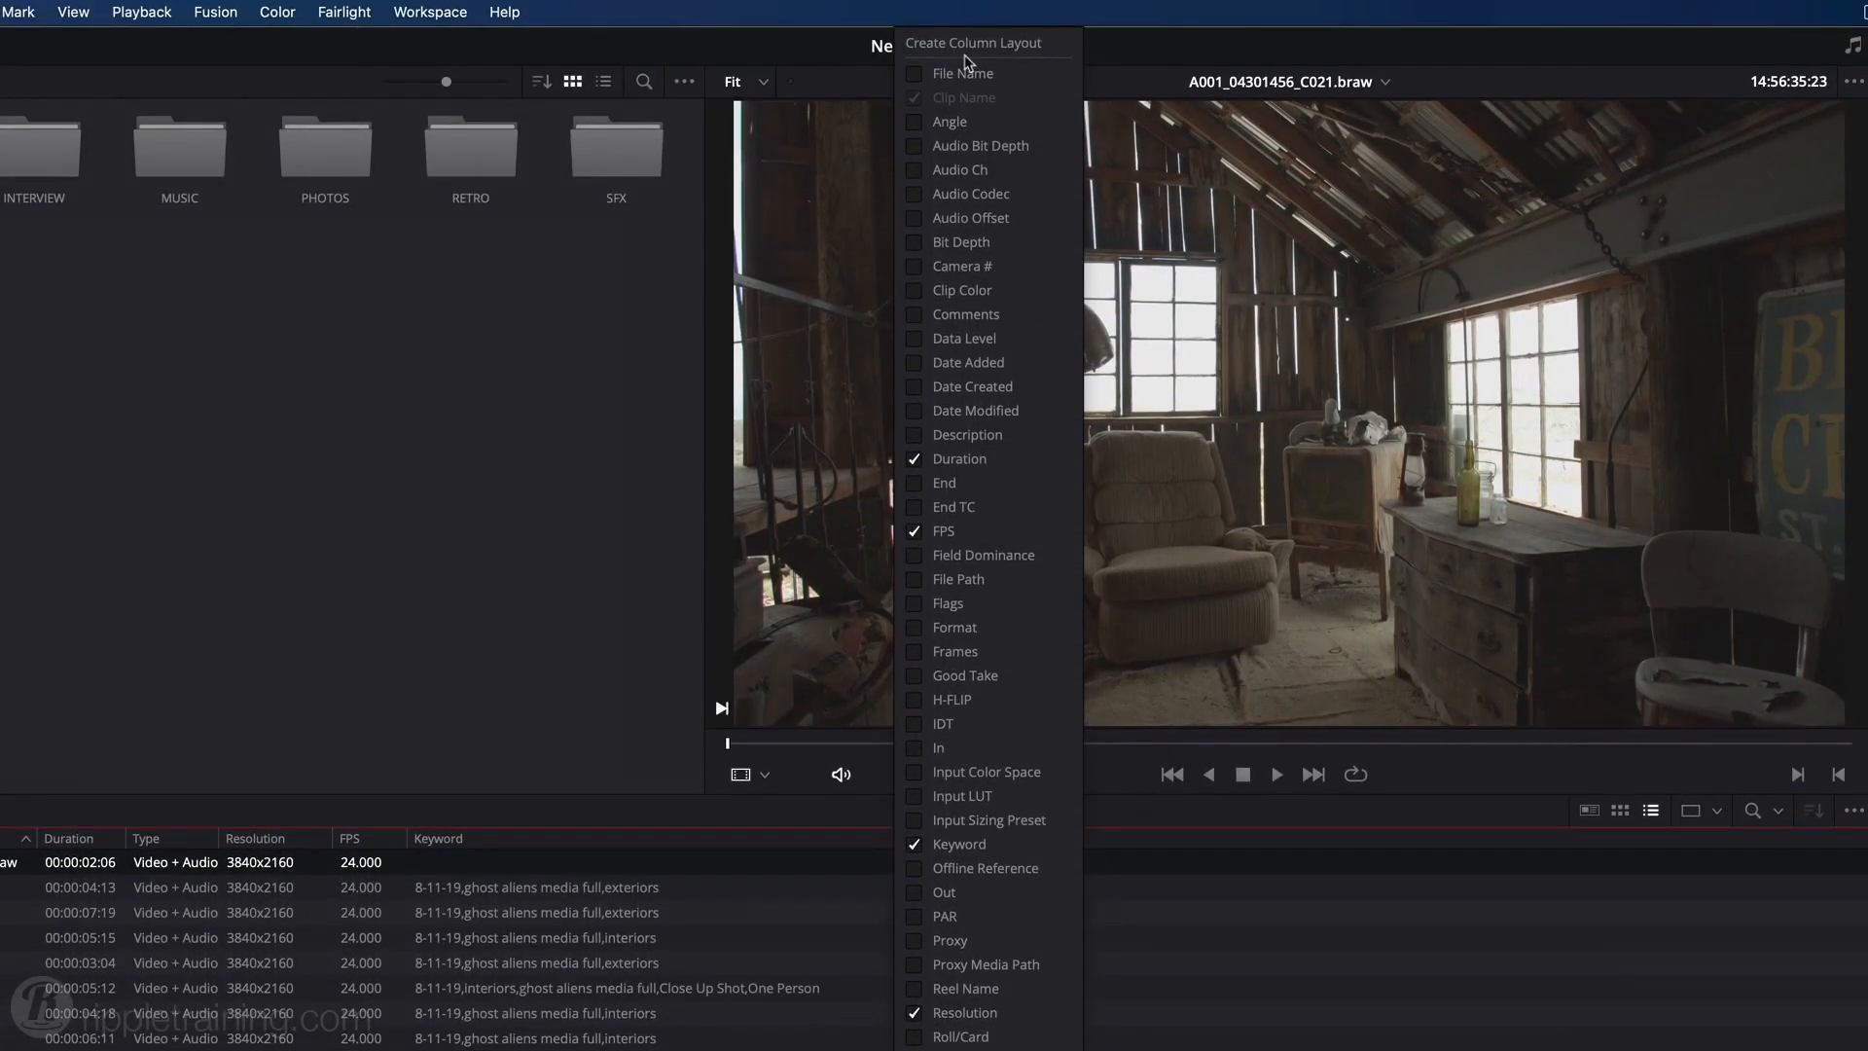
- Save the current list columns as a column layout named "Nelson List View"
click(966, 51)
text(elson List View)
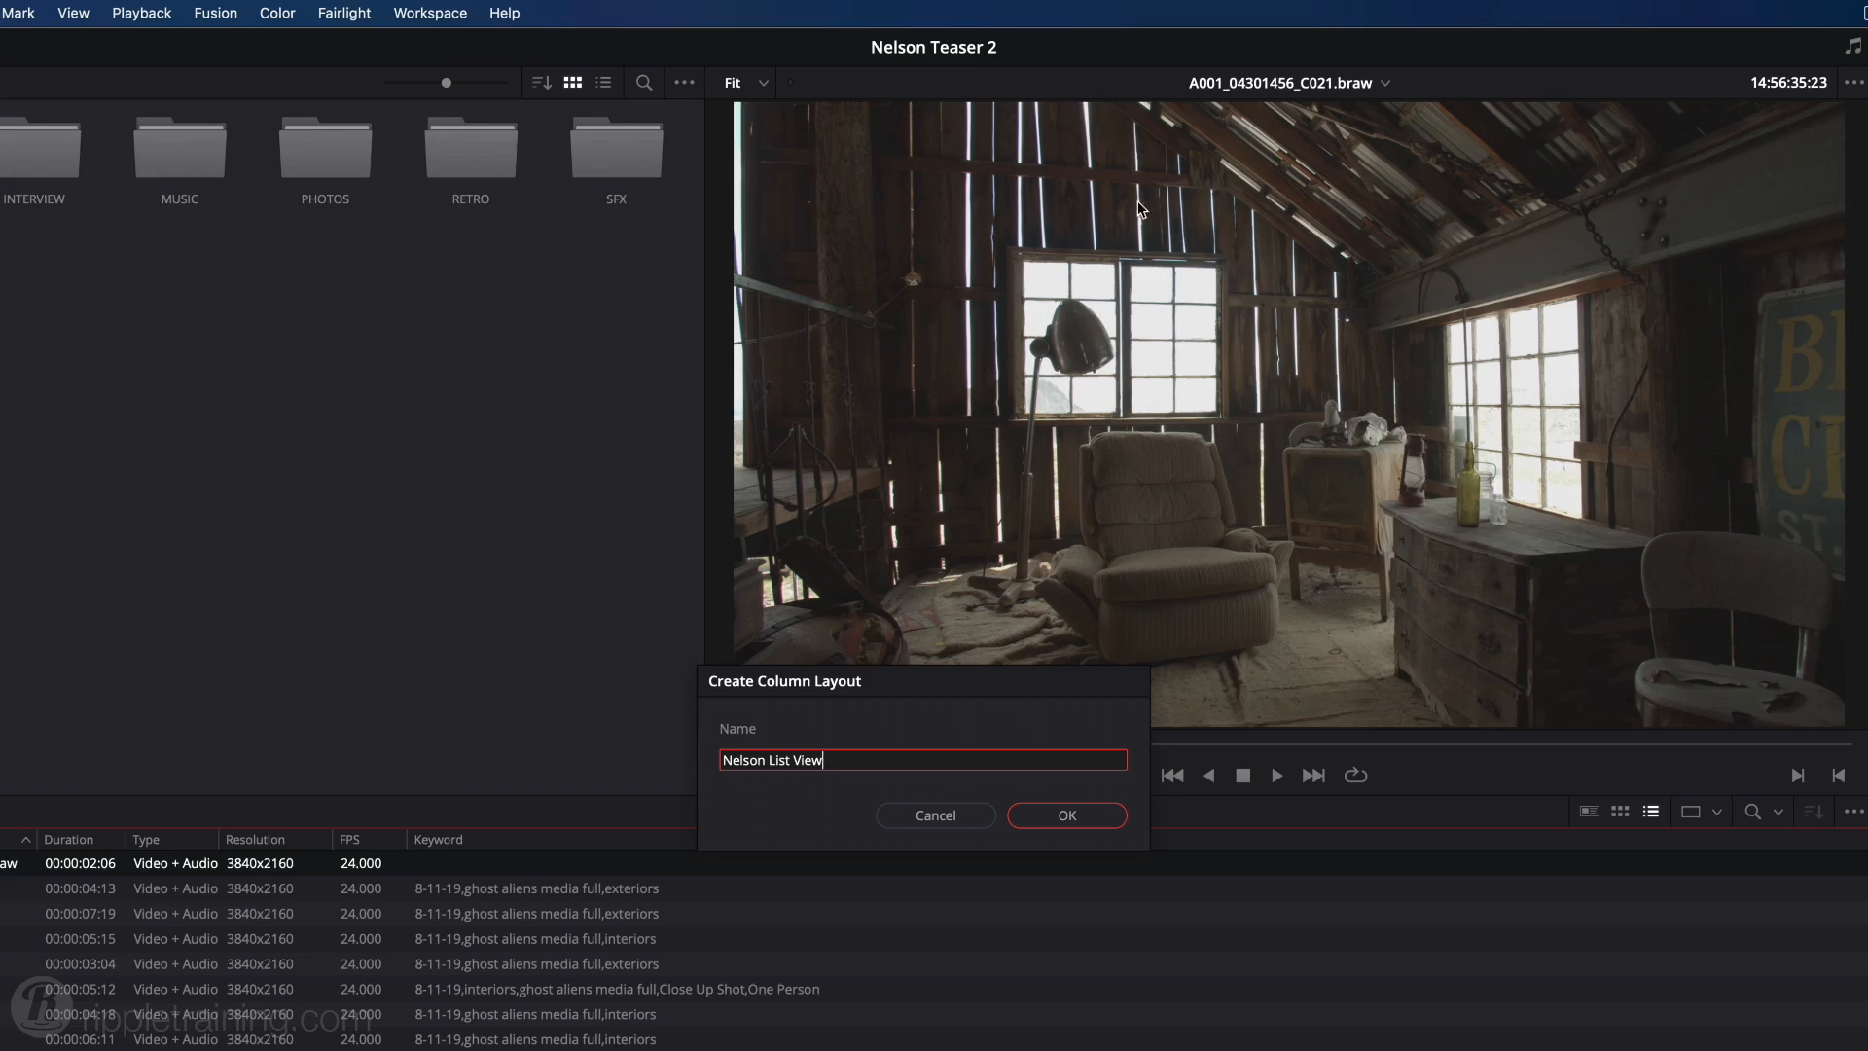
click(1069, 817)
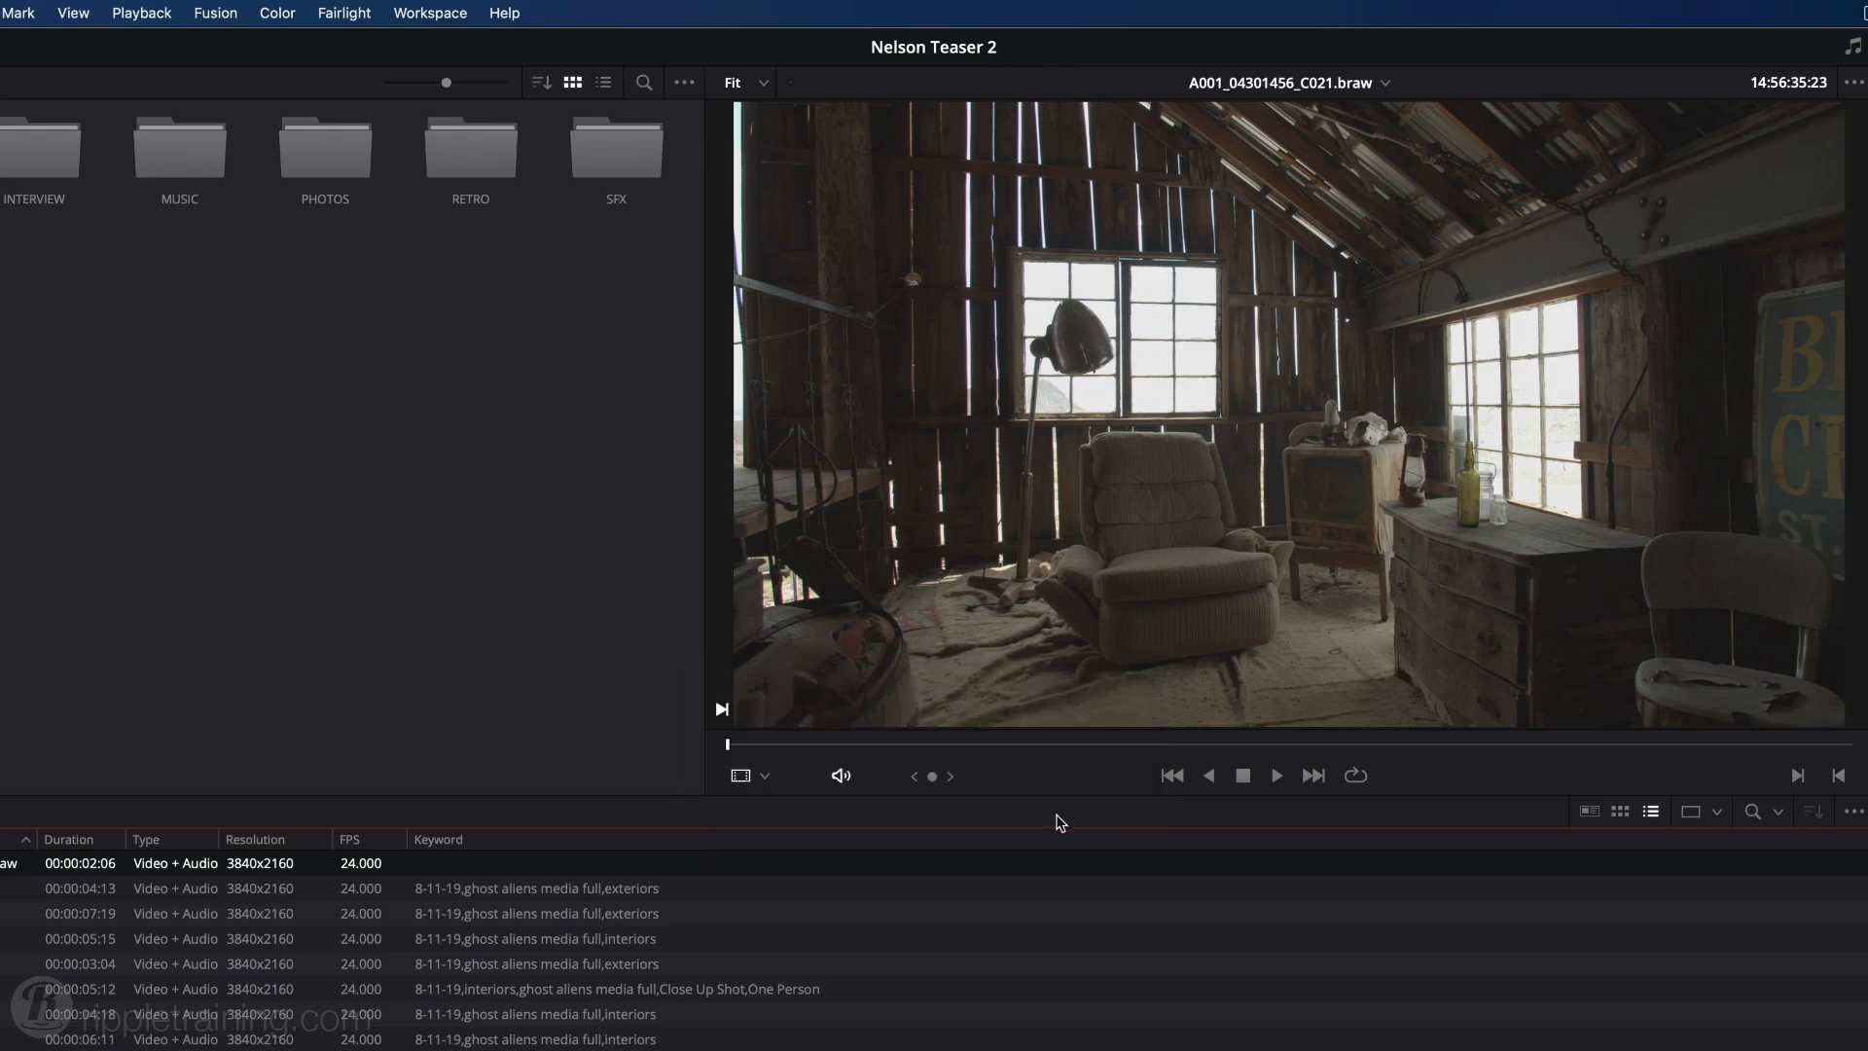
- Look up the saved column layout, and reorder the list columns to Duration, FPS, Resolution, Type, Keyword
right_click(601, 843)
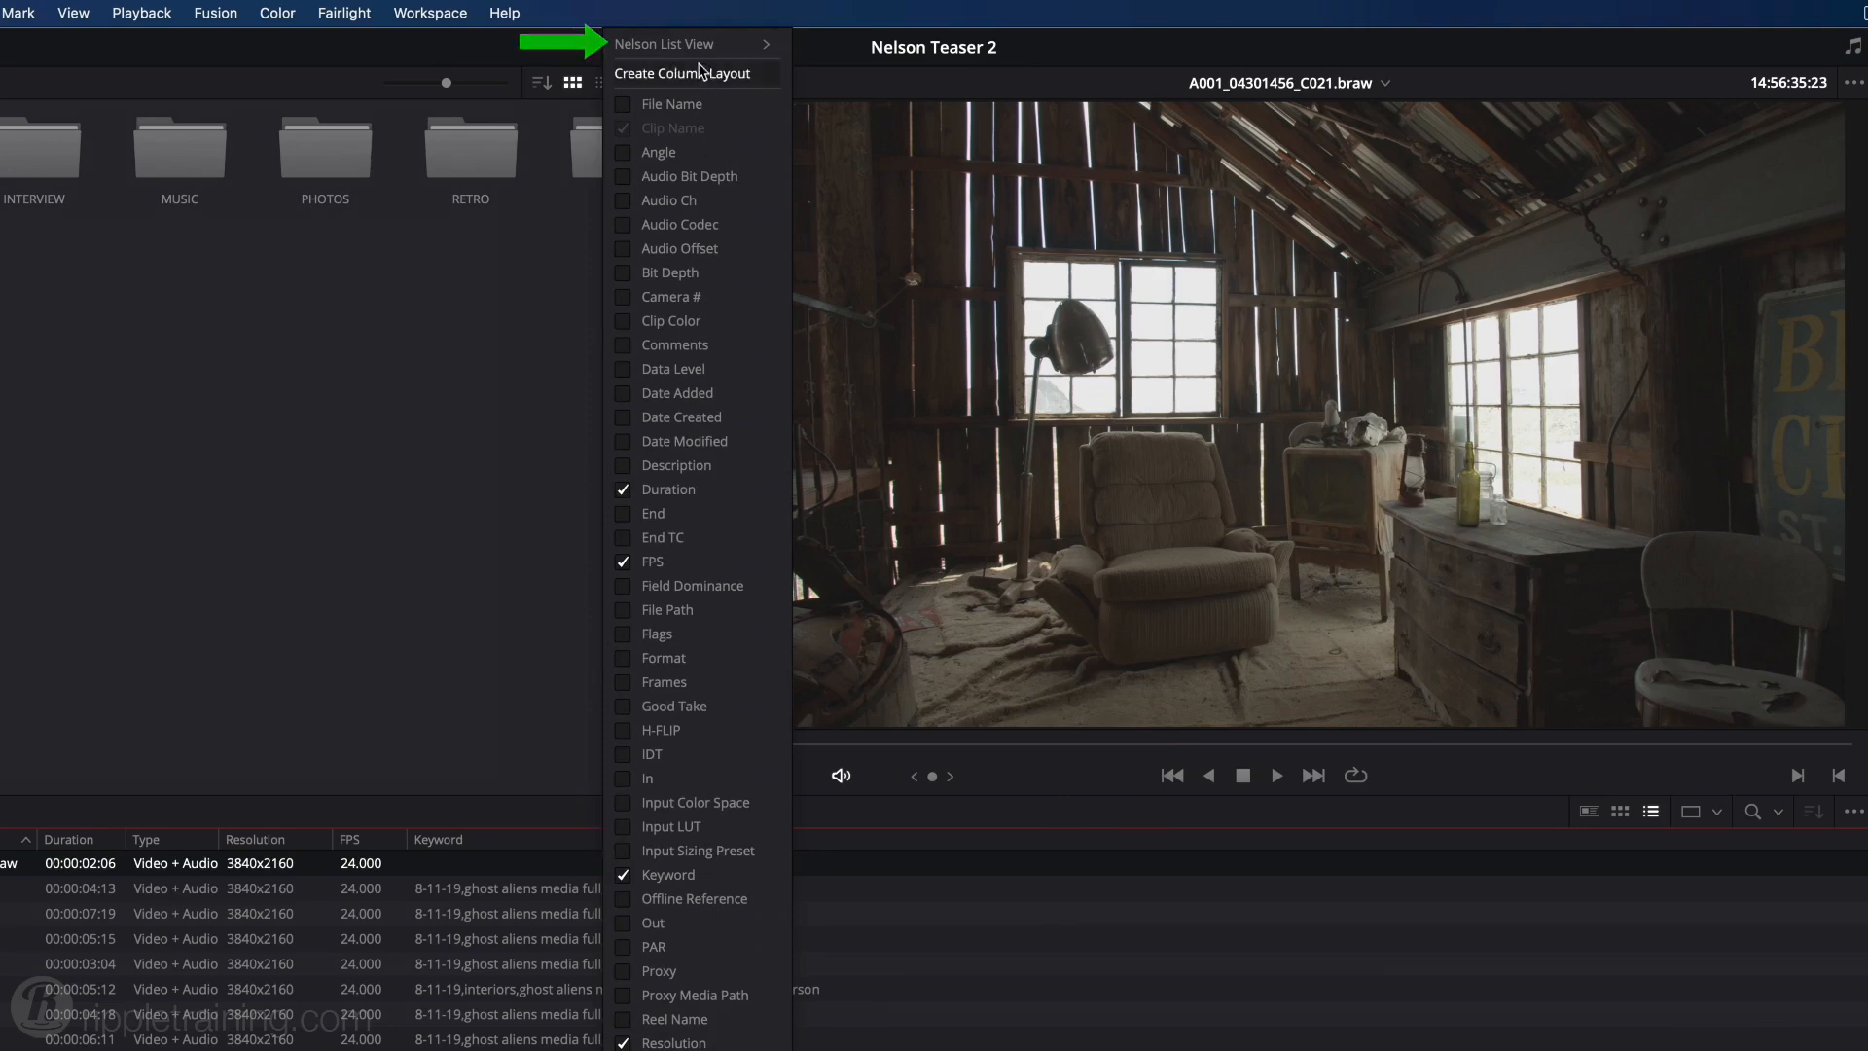
mouse_move(698, 54)
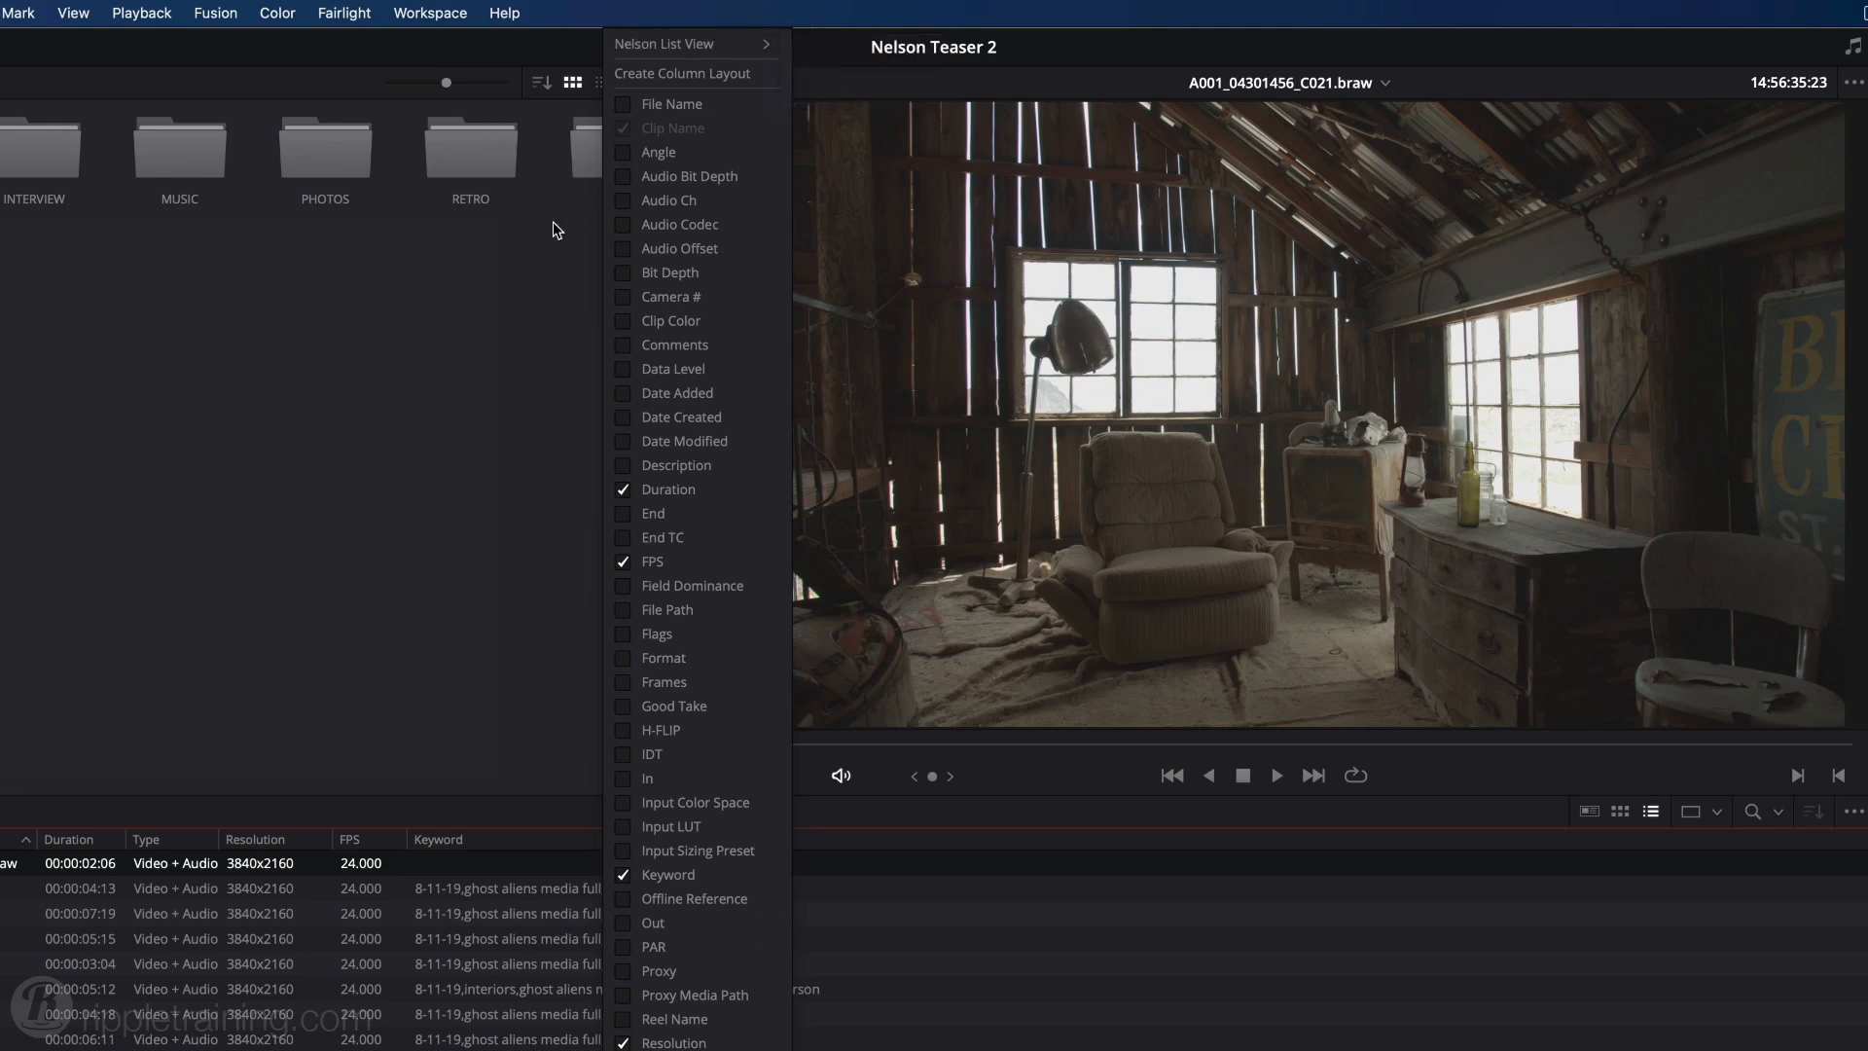
click(487, 297)
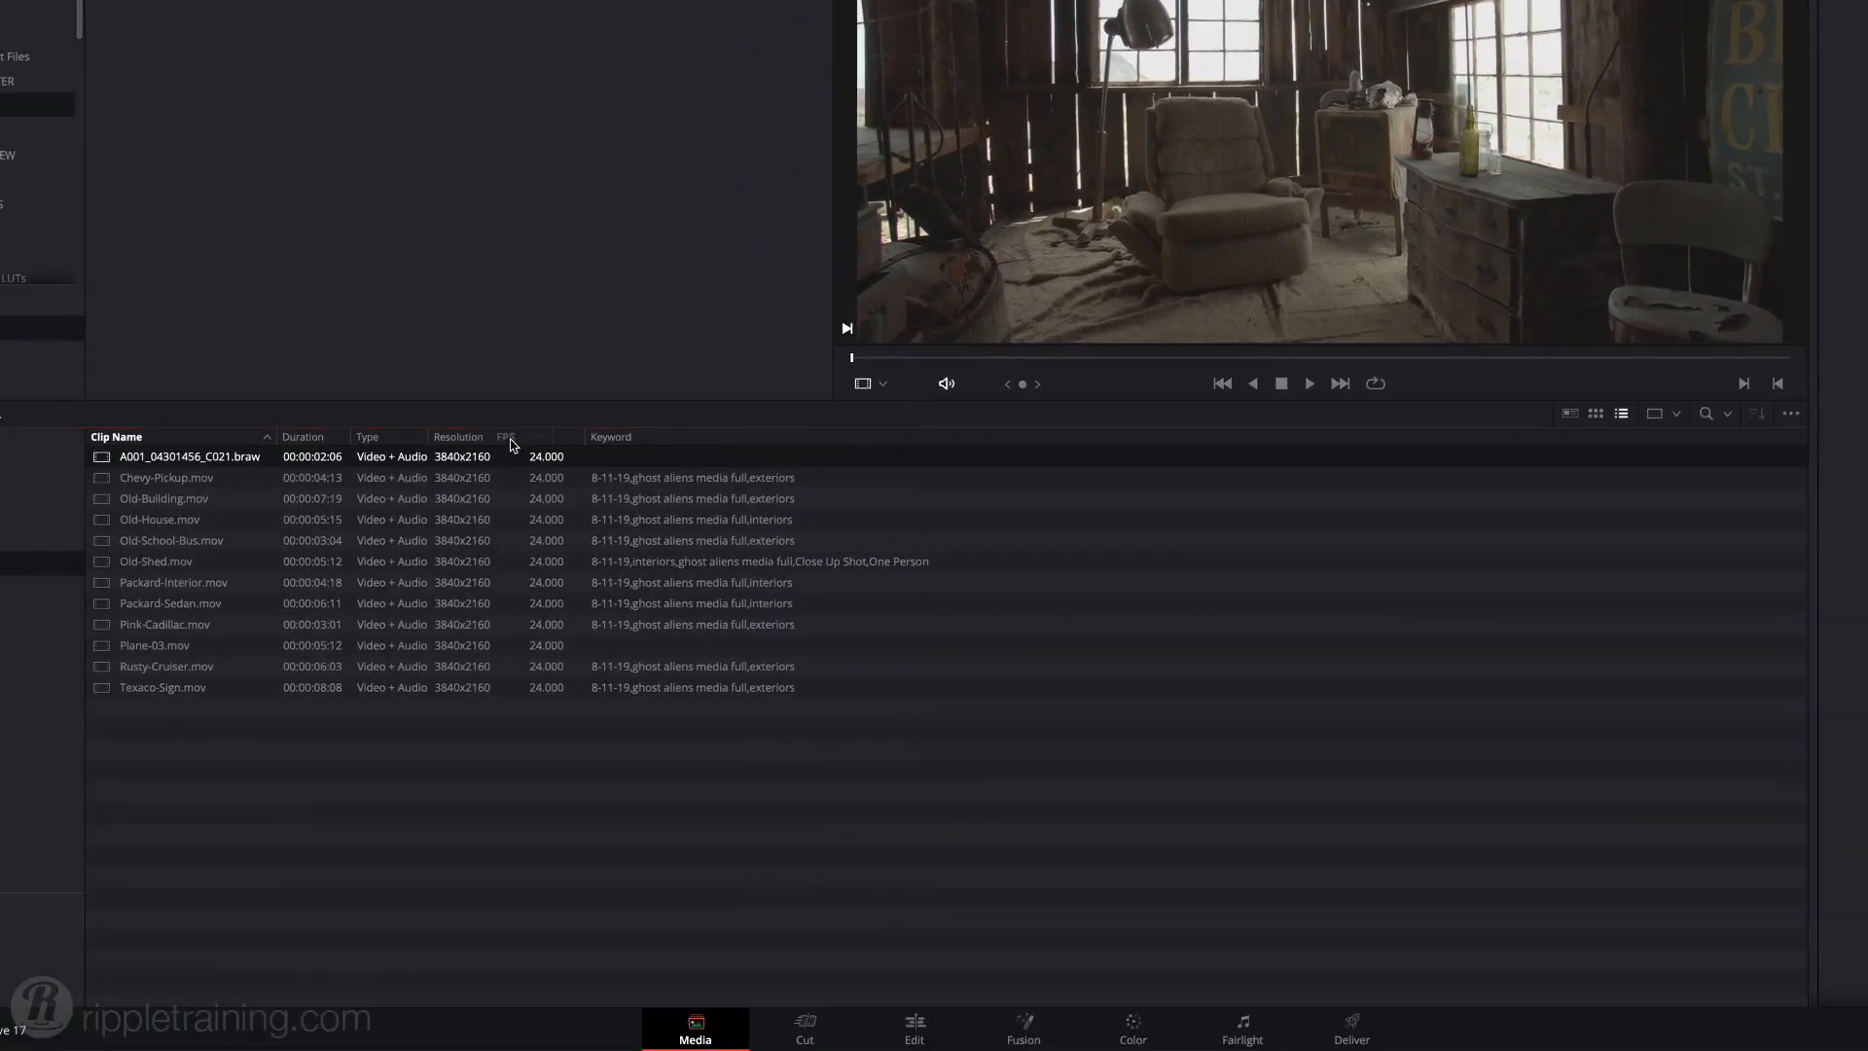
drag(428, 692, 279, 713)
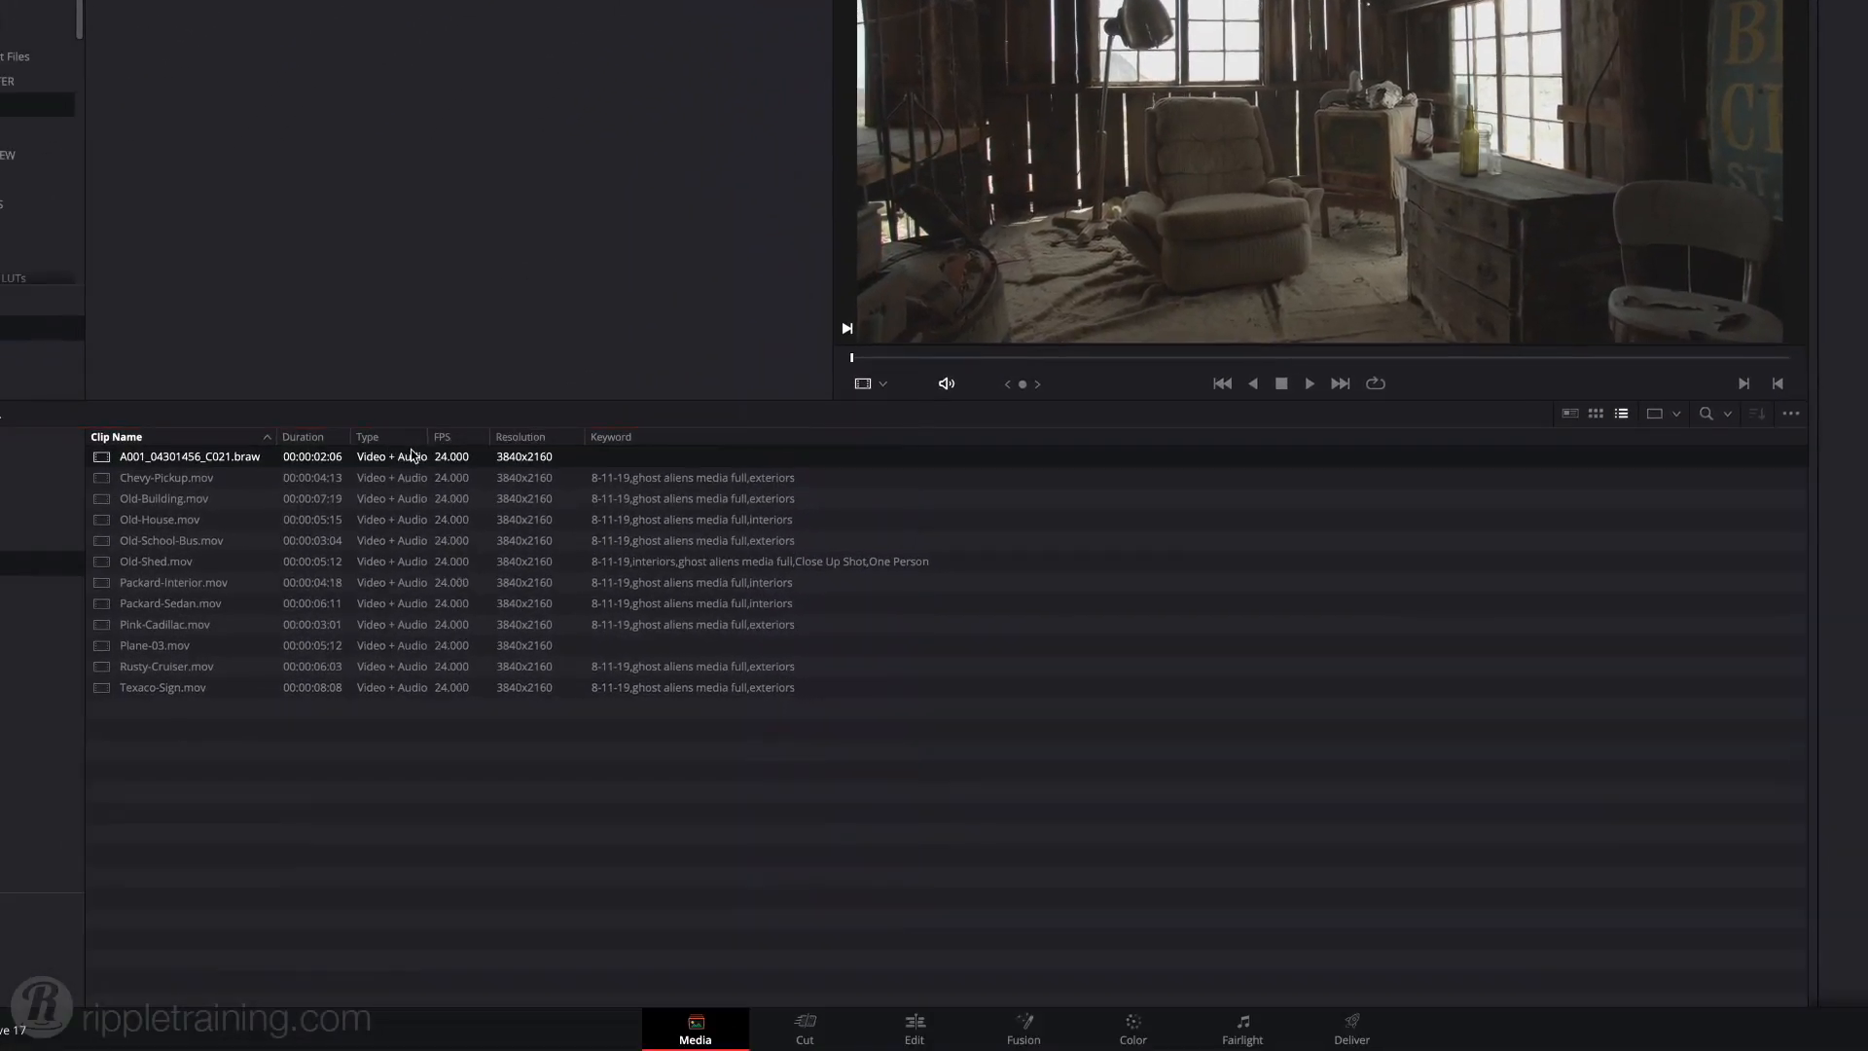
drag(576, 432, 658, 431)
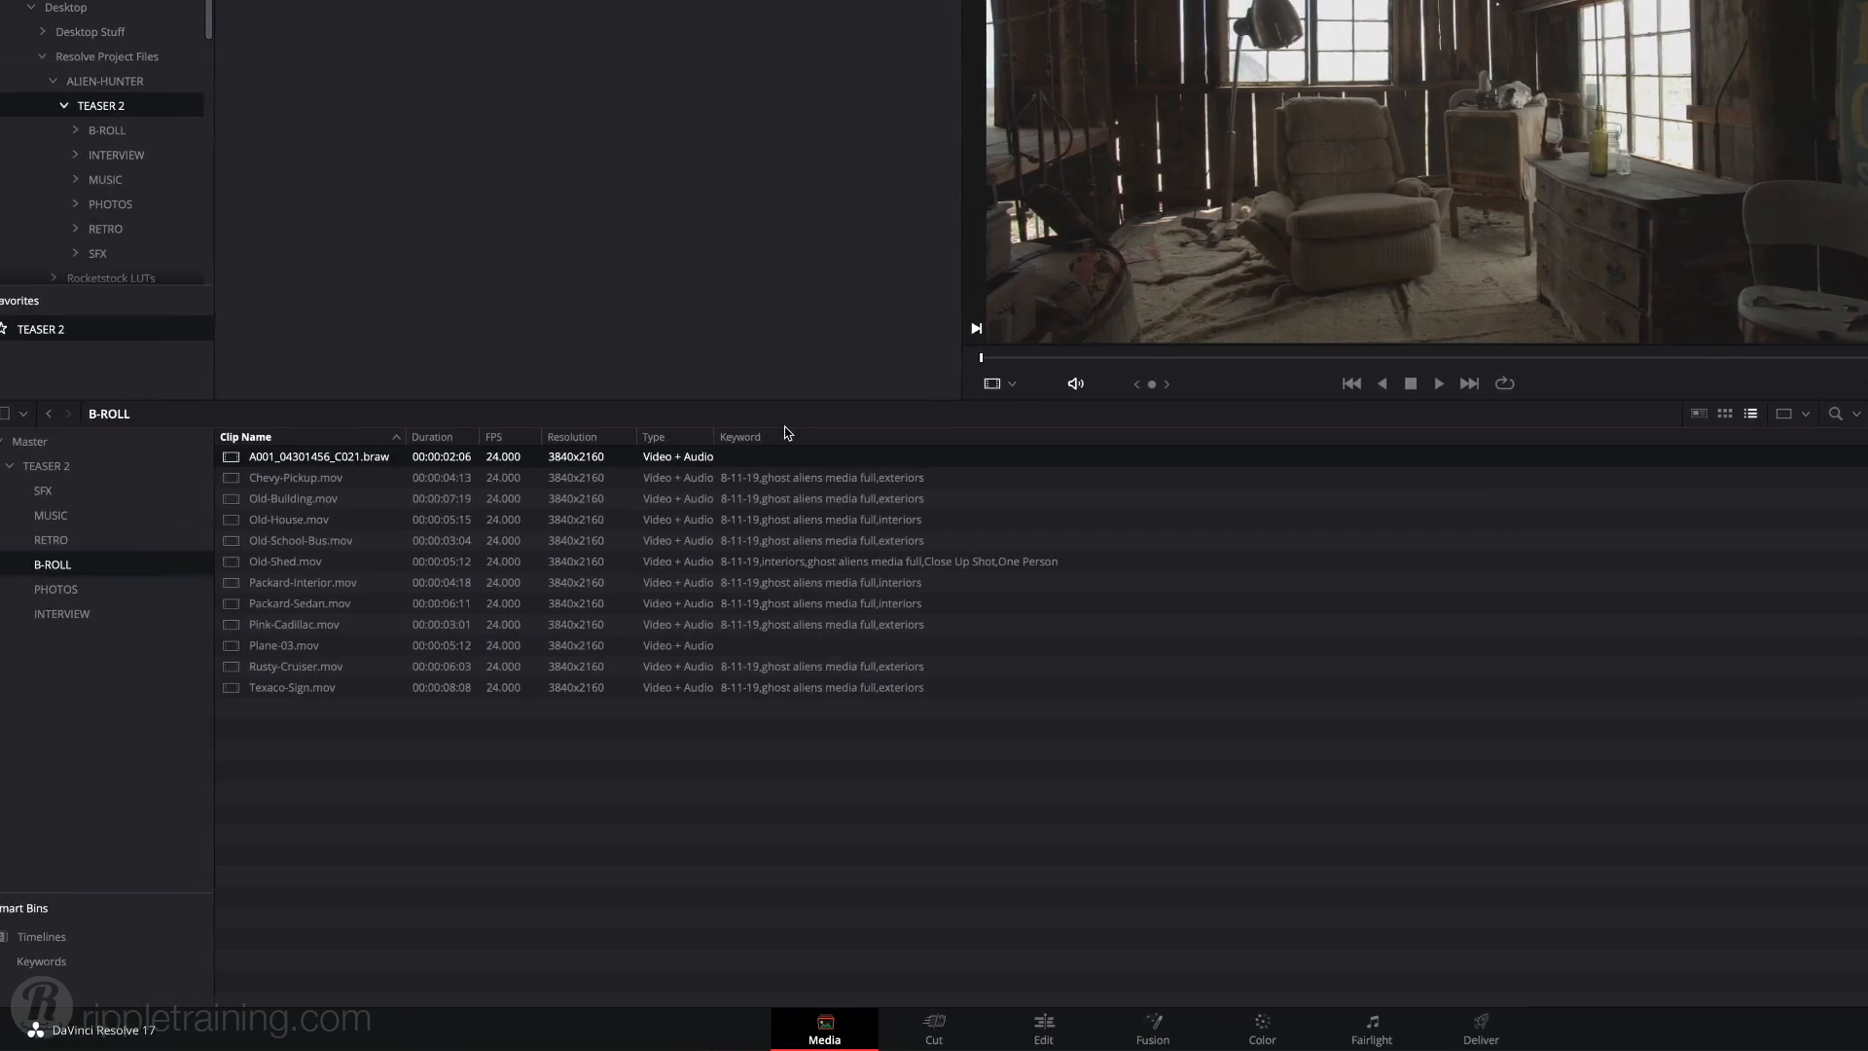
- Add the keyword "Interview" to the Alien-Hunter-03A.mov clip in the project's INTERVIEW bin
click(103, 615)
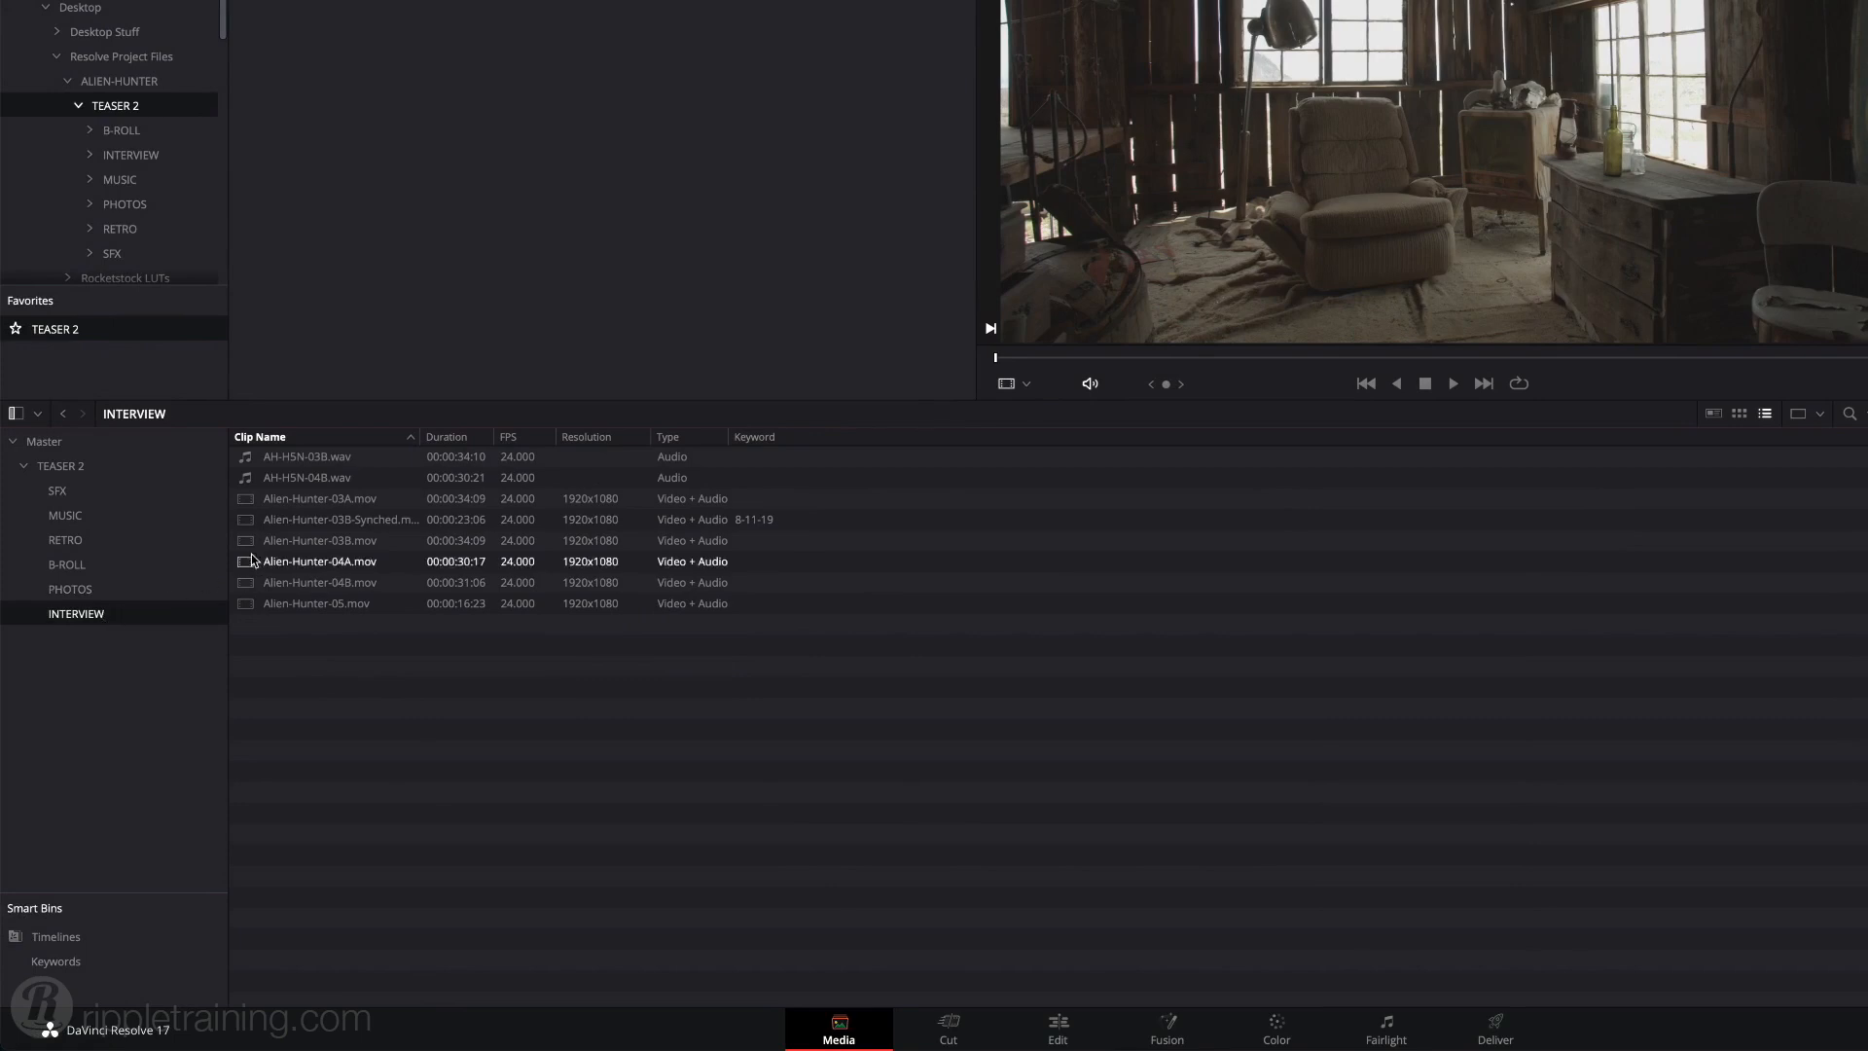
click(300, 504)
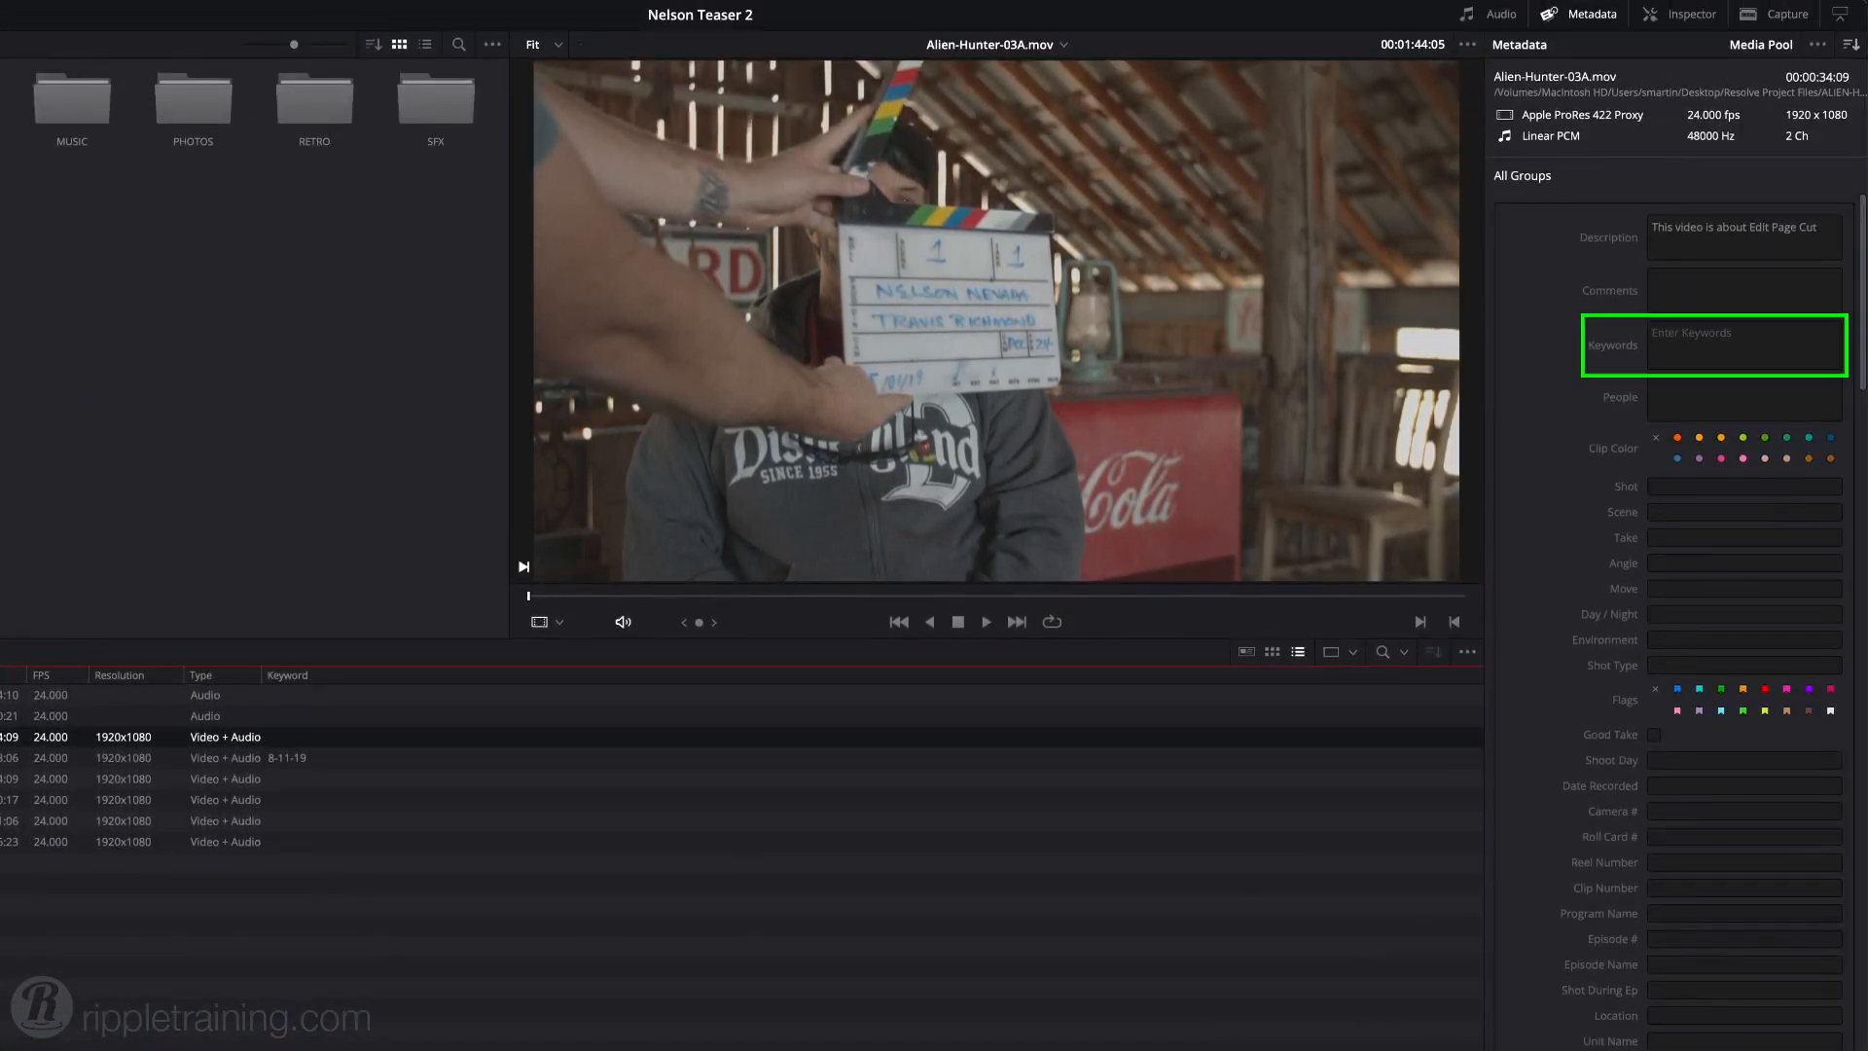
click(1672, 347)
text(Int)
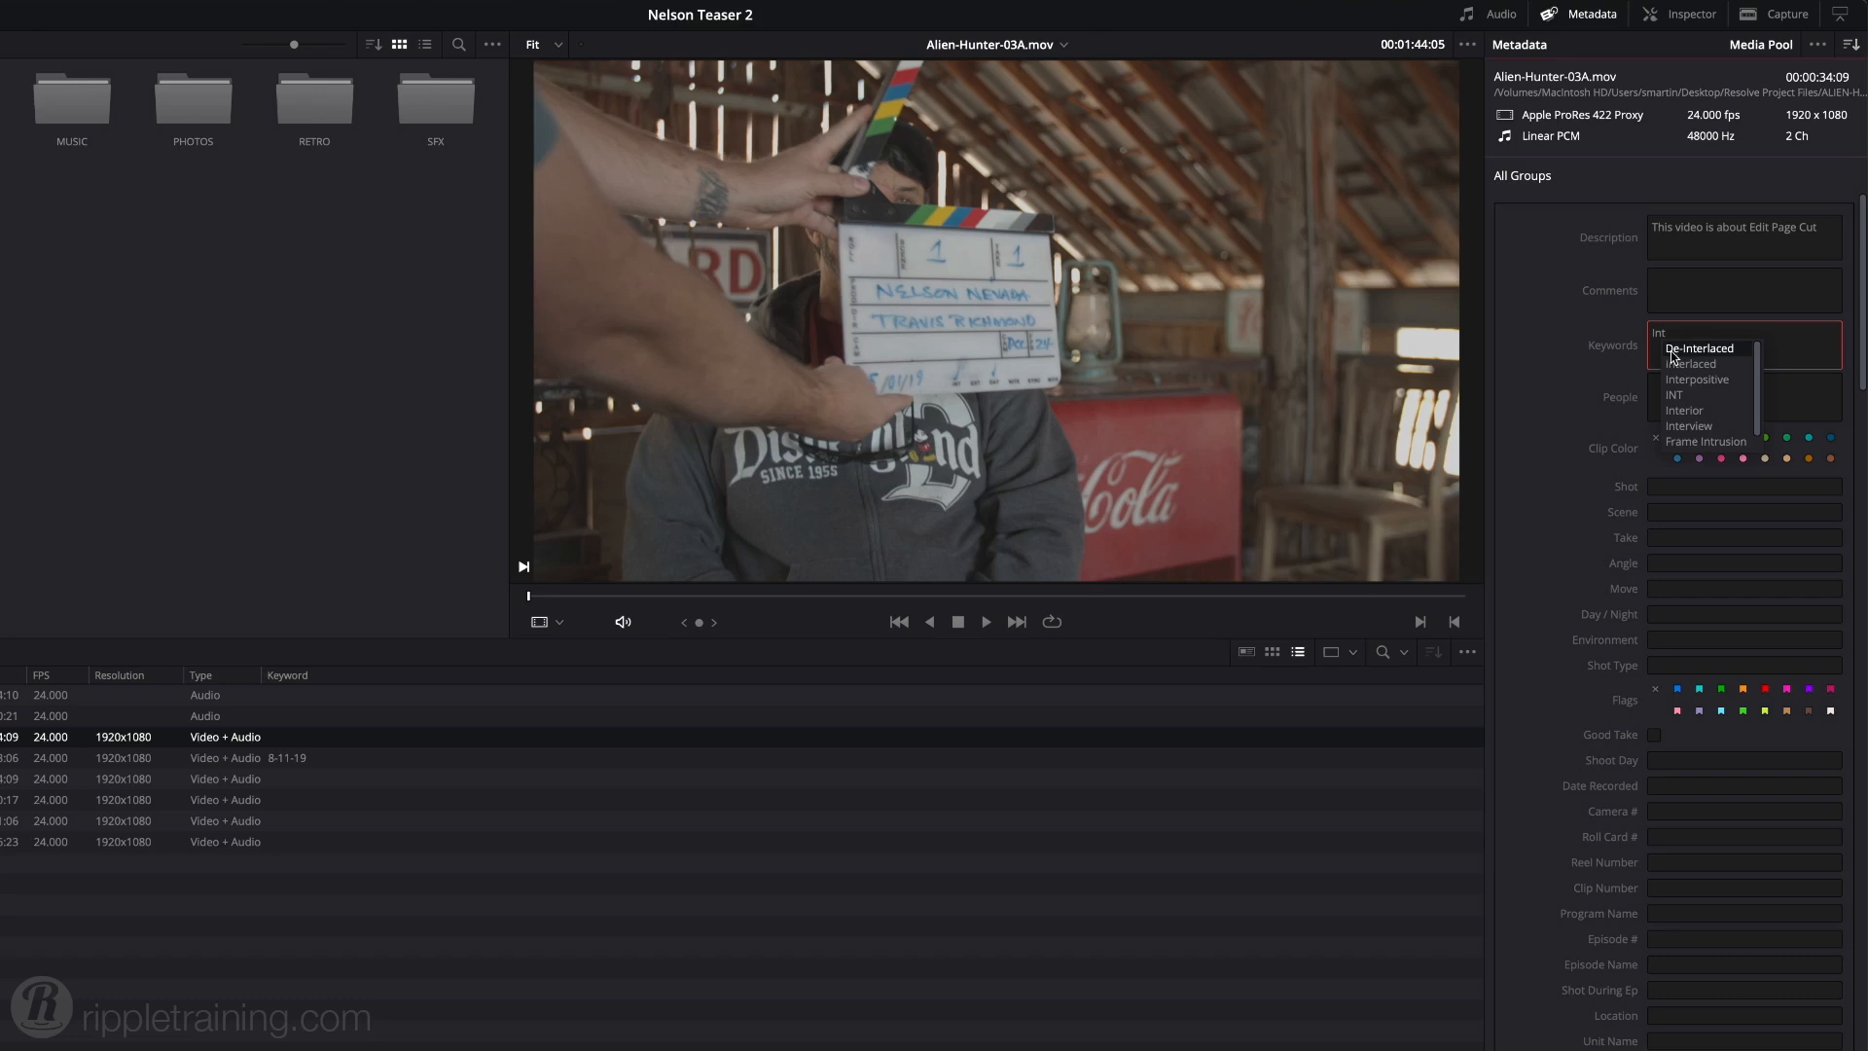
click(1703, 428)
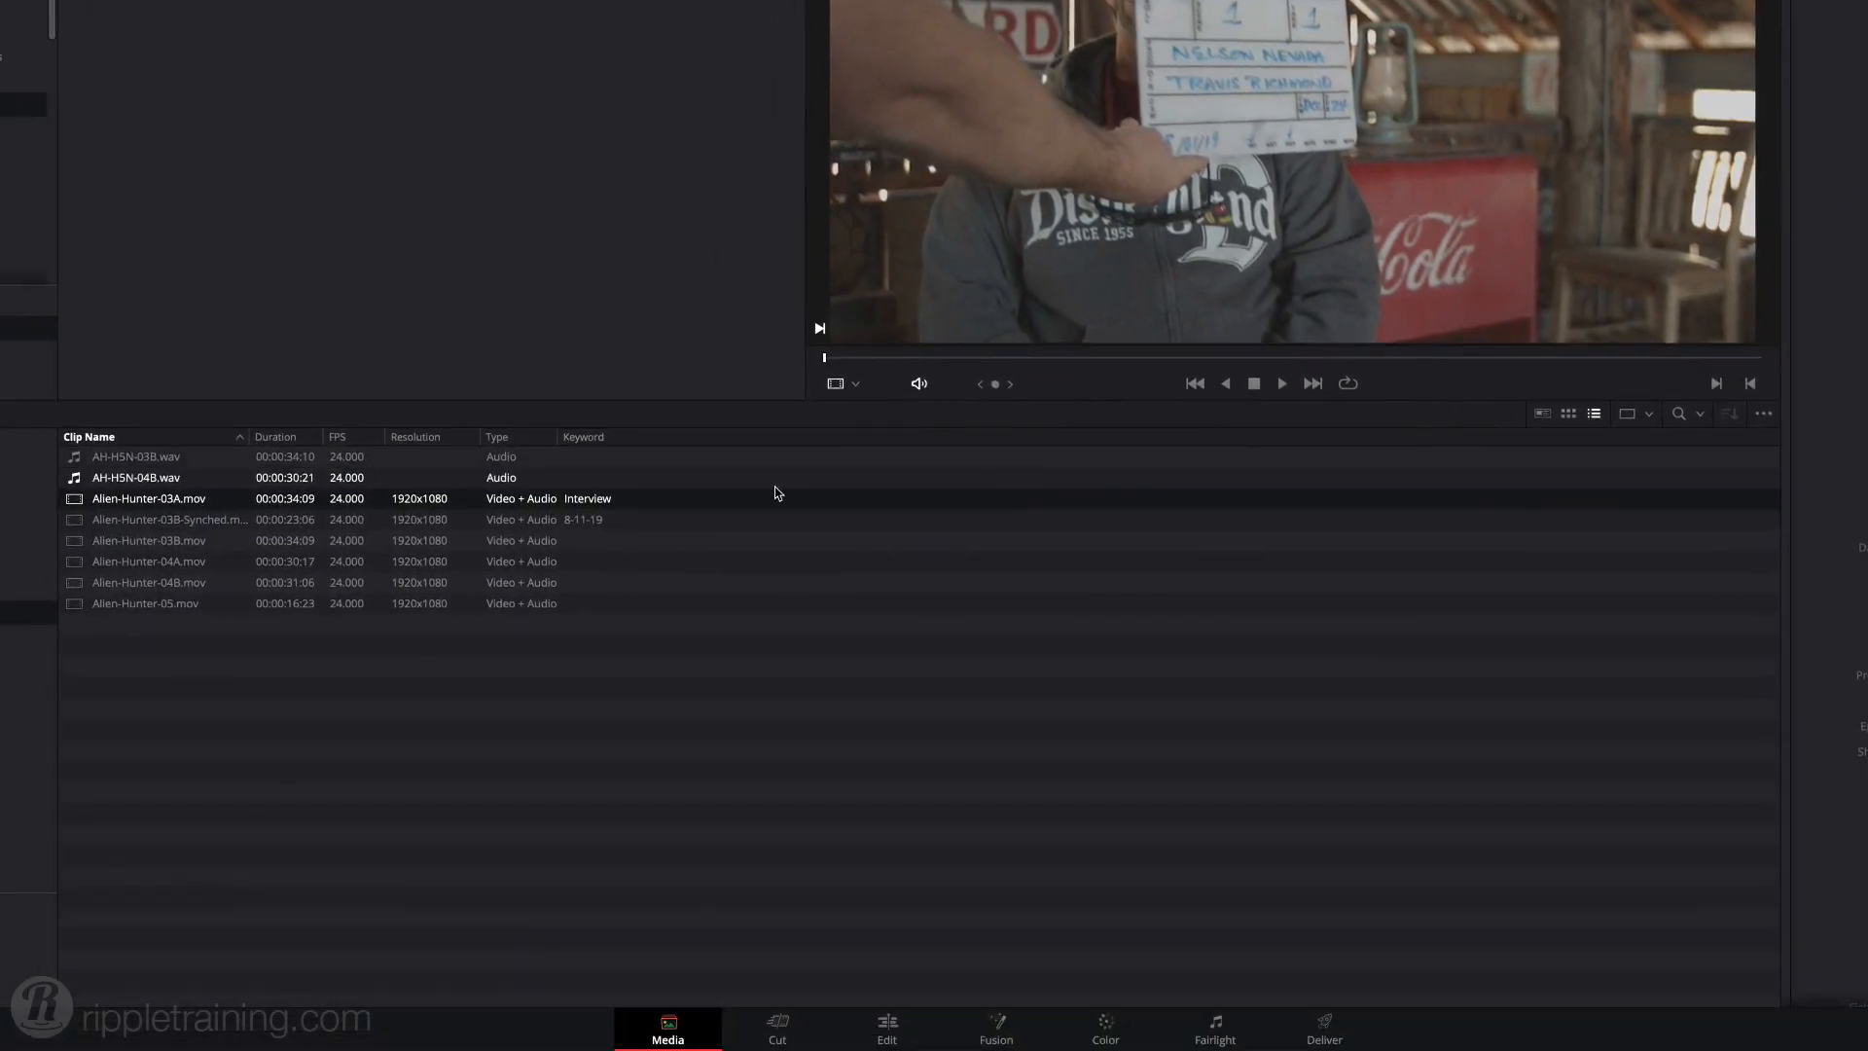
- Add the keyword "Interview" to all the remaining clips in the INTERVIEW bin at once and save the metadata
click(180, 542)
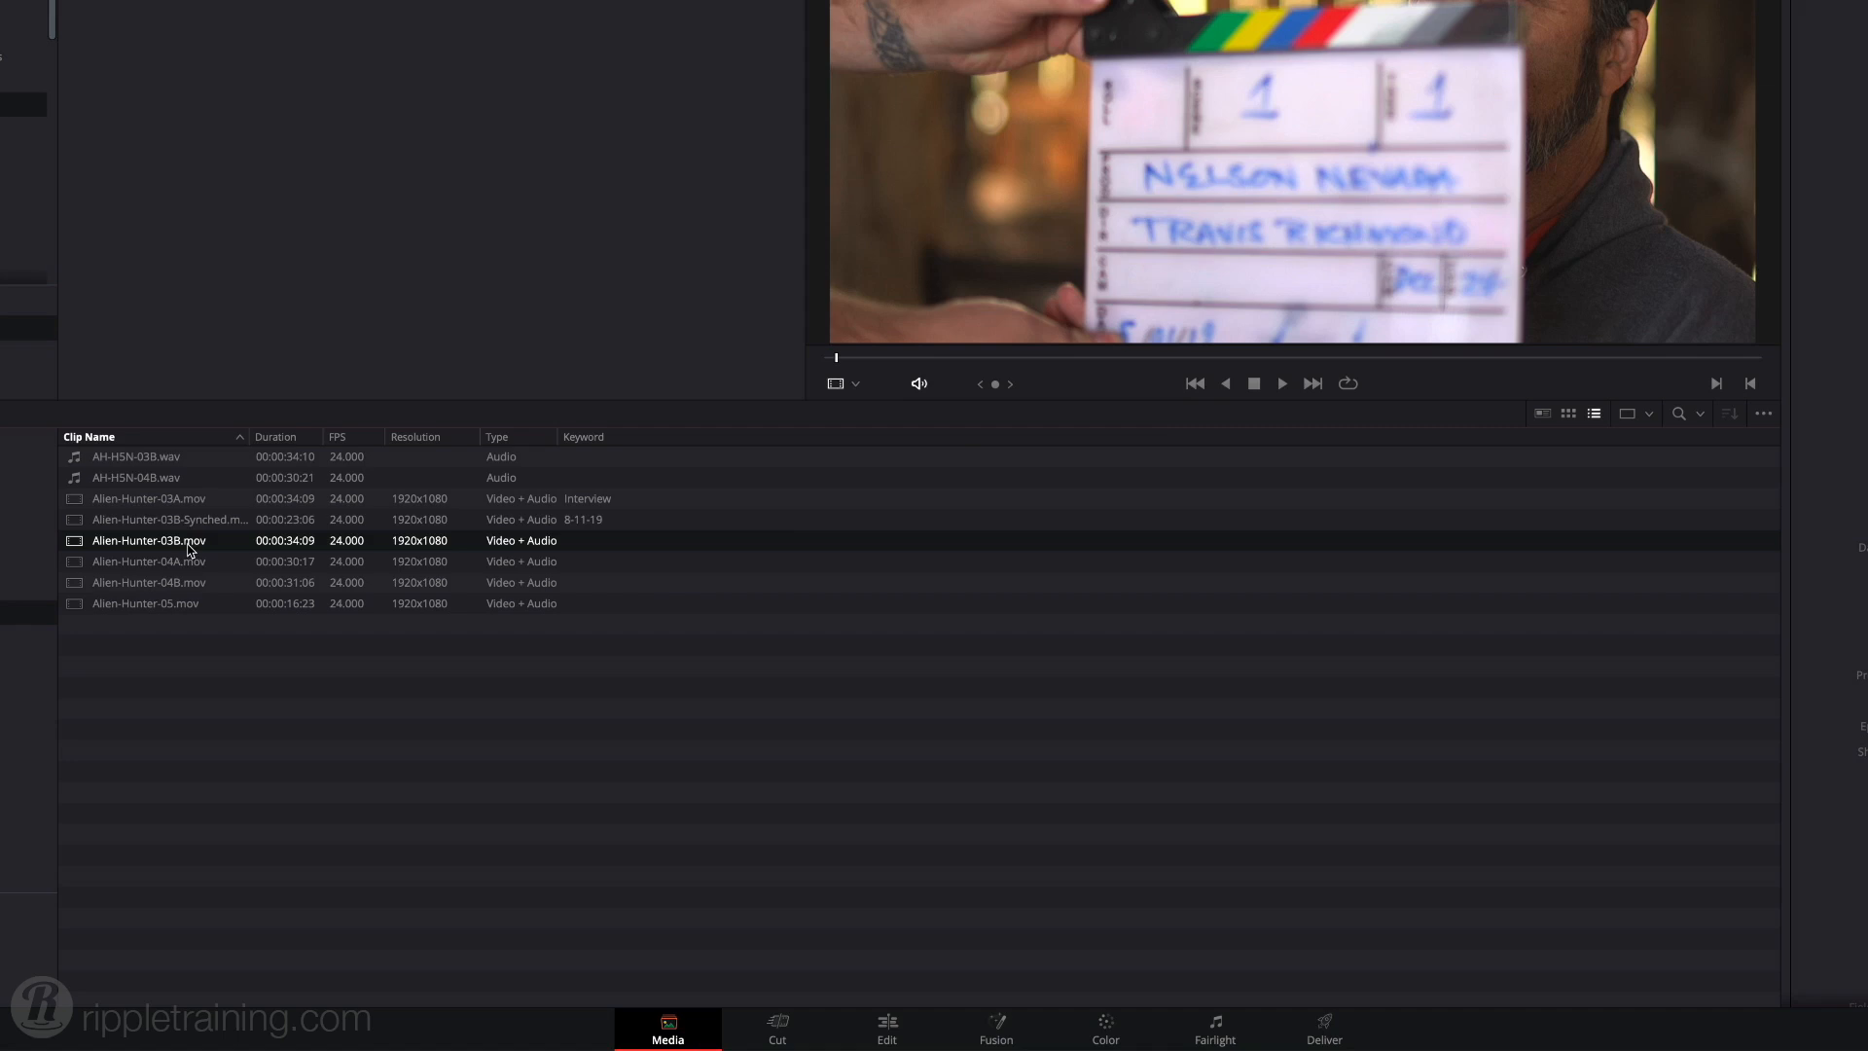
super+click(182, 562)
super+click(174, 582)
super+click(169, 603)
super+click(170, 519)
super+click(175, 477)
super+click(180, 458)
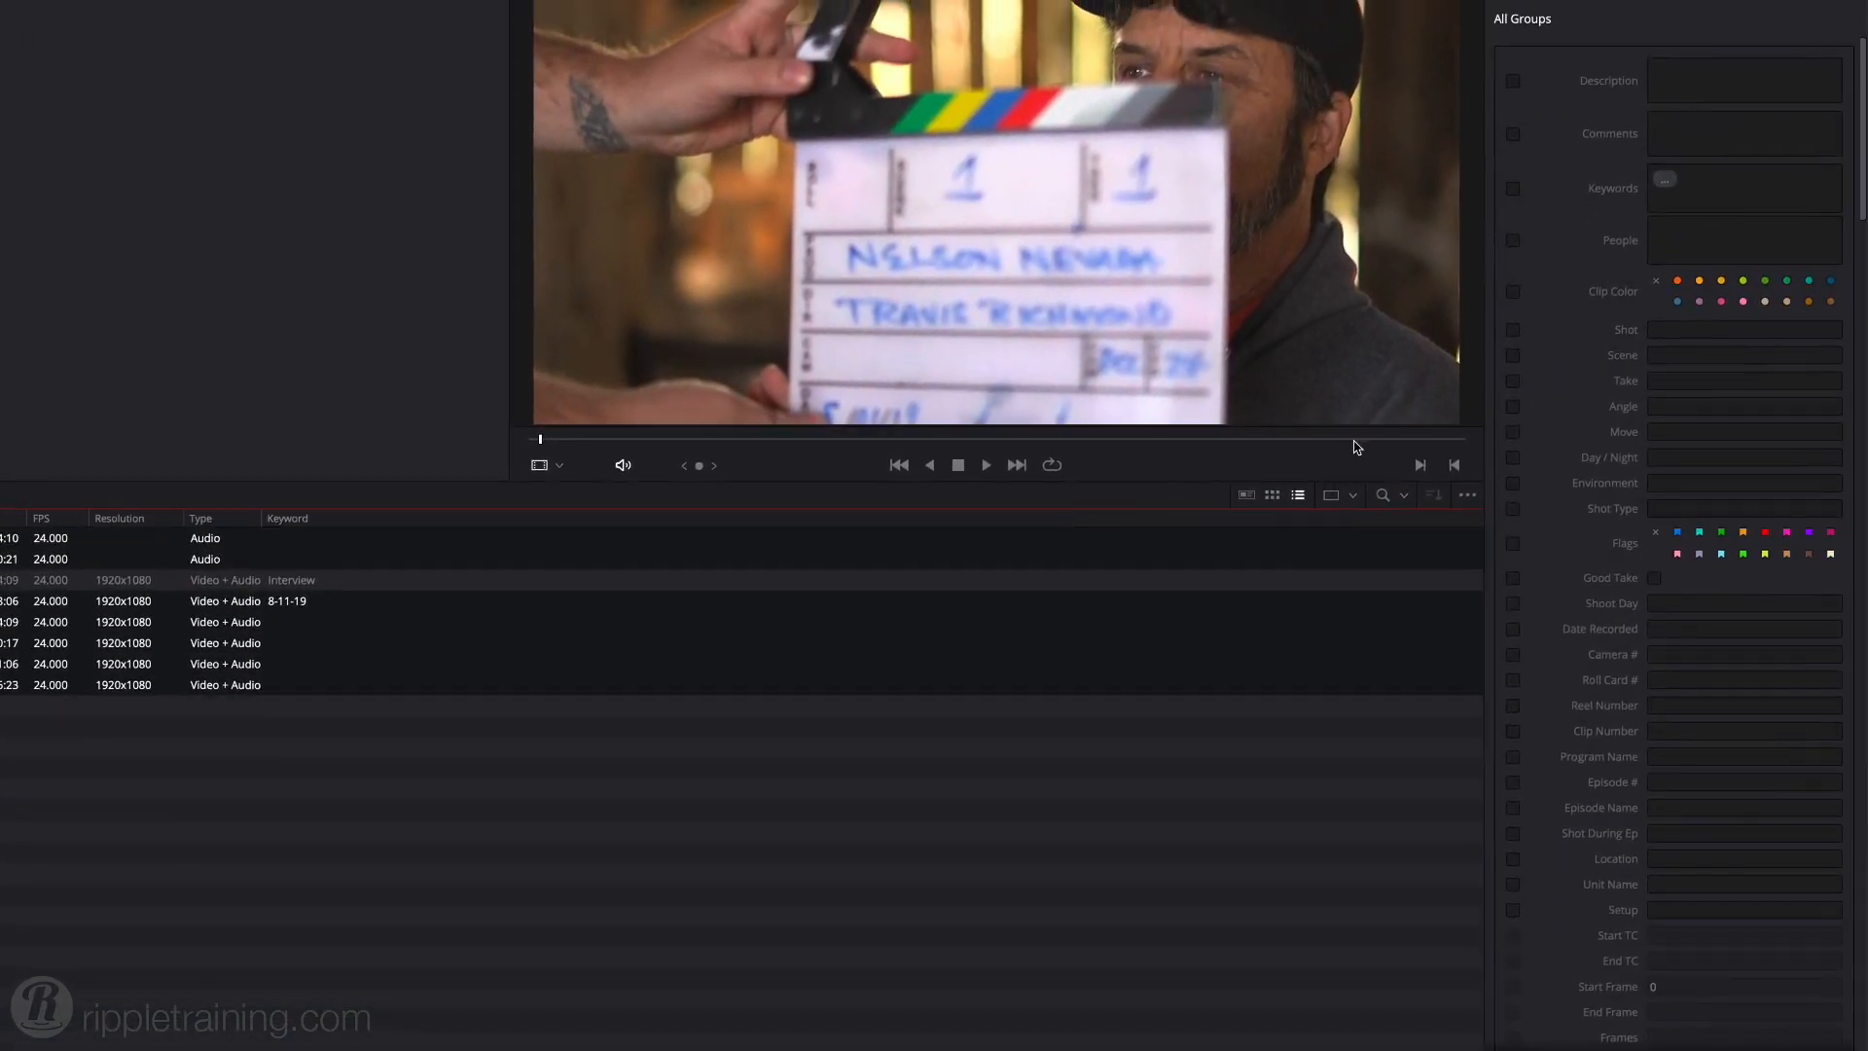
click(1696, 187)
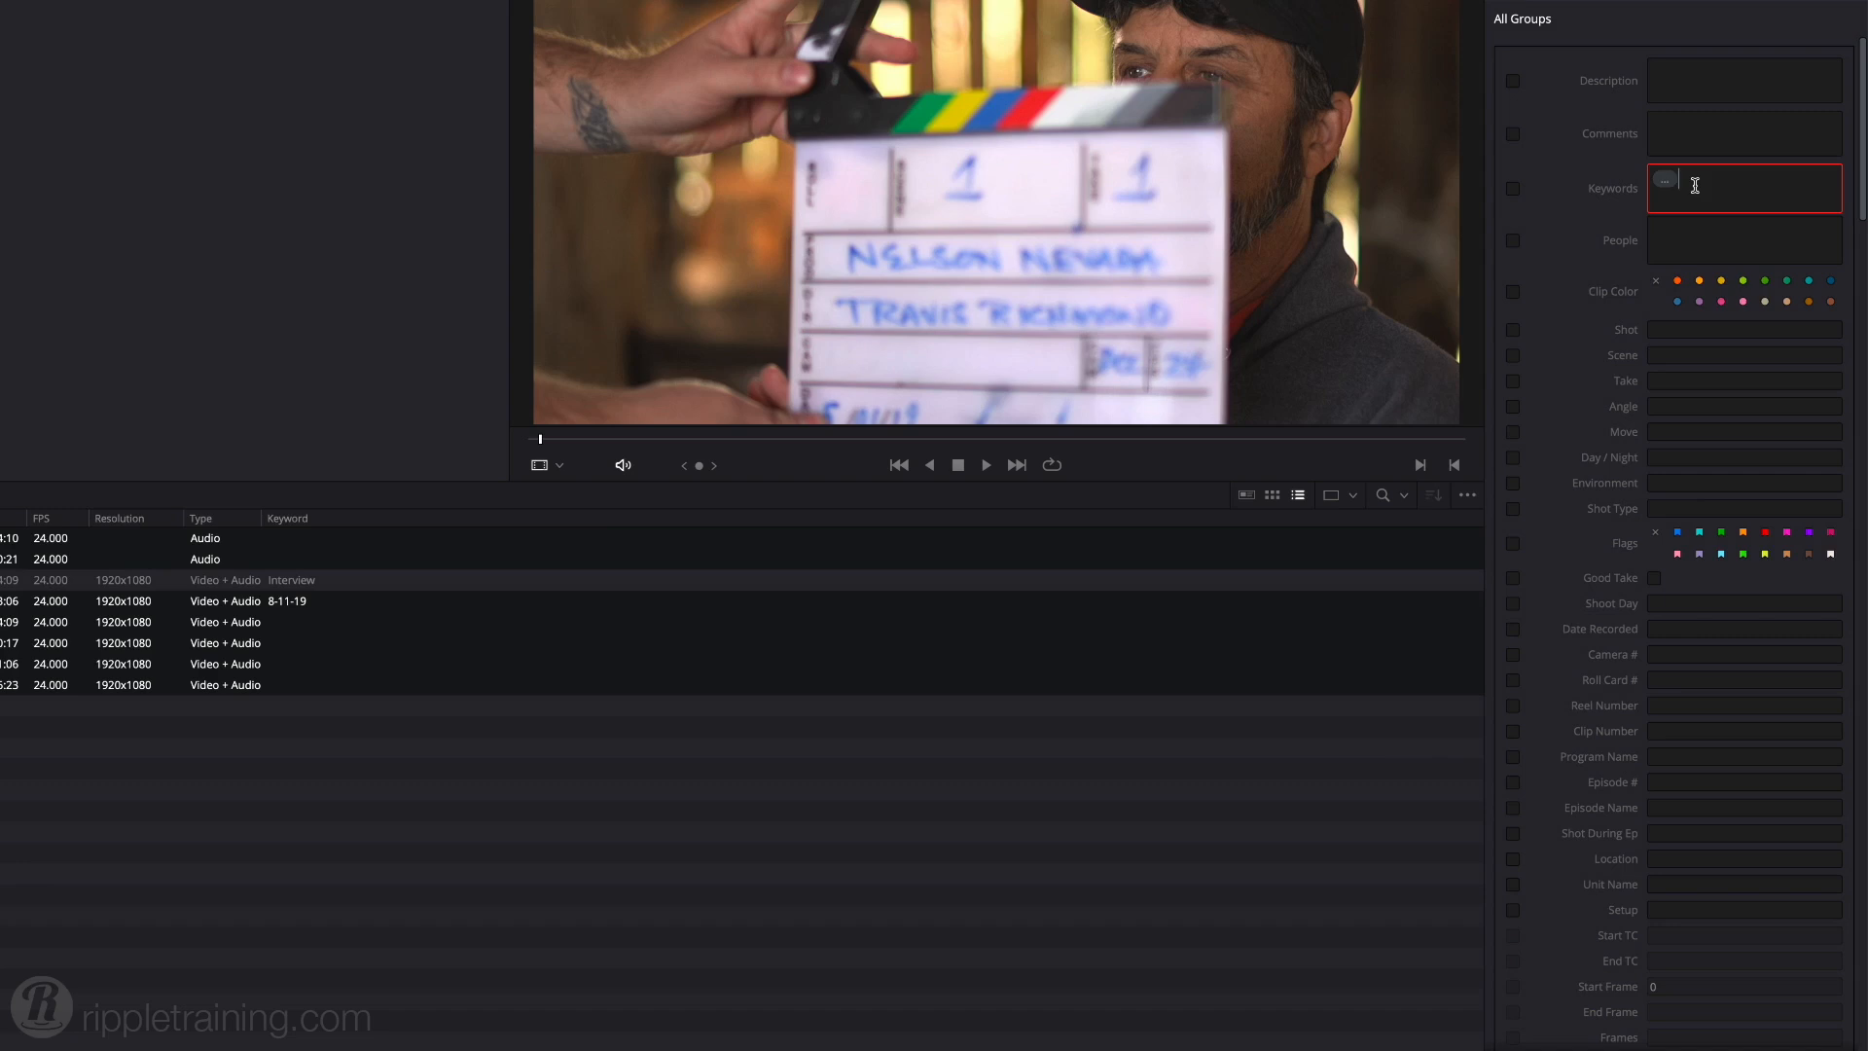
text(Int)
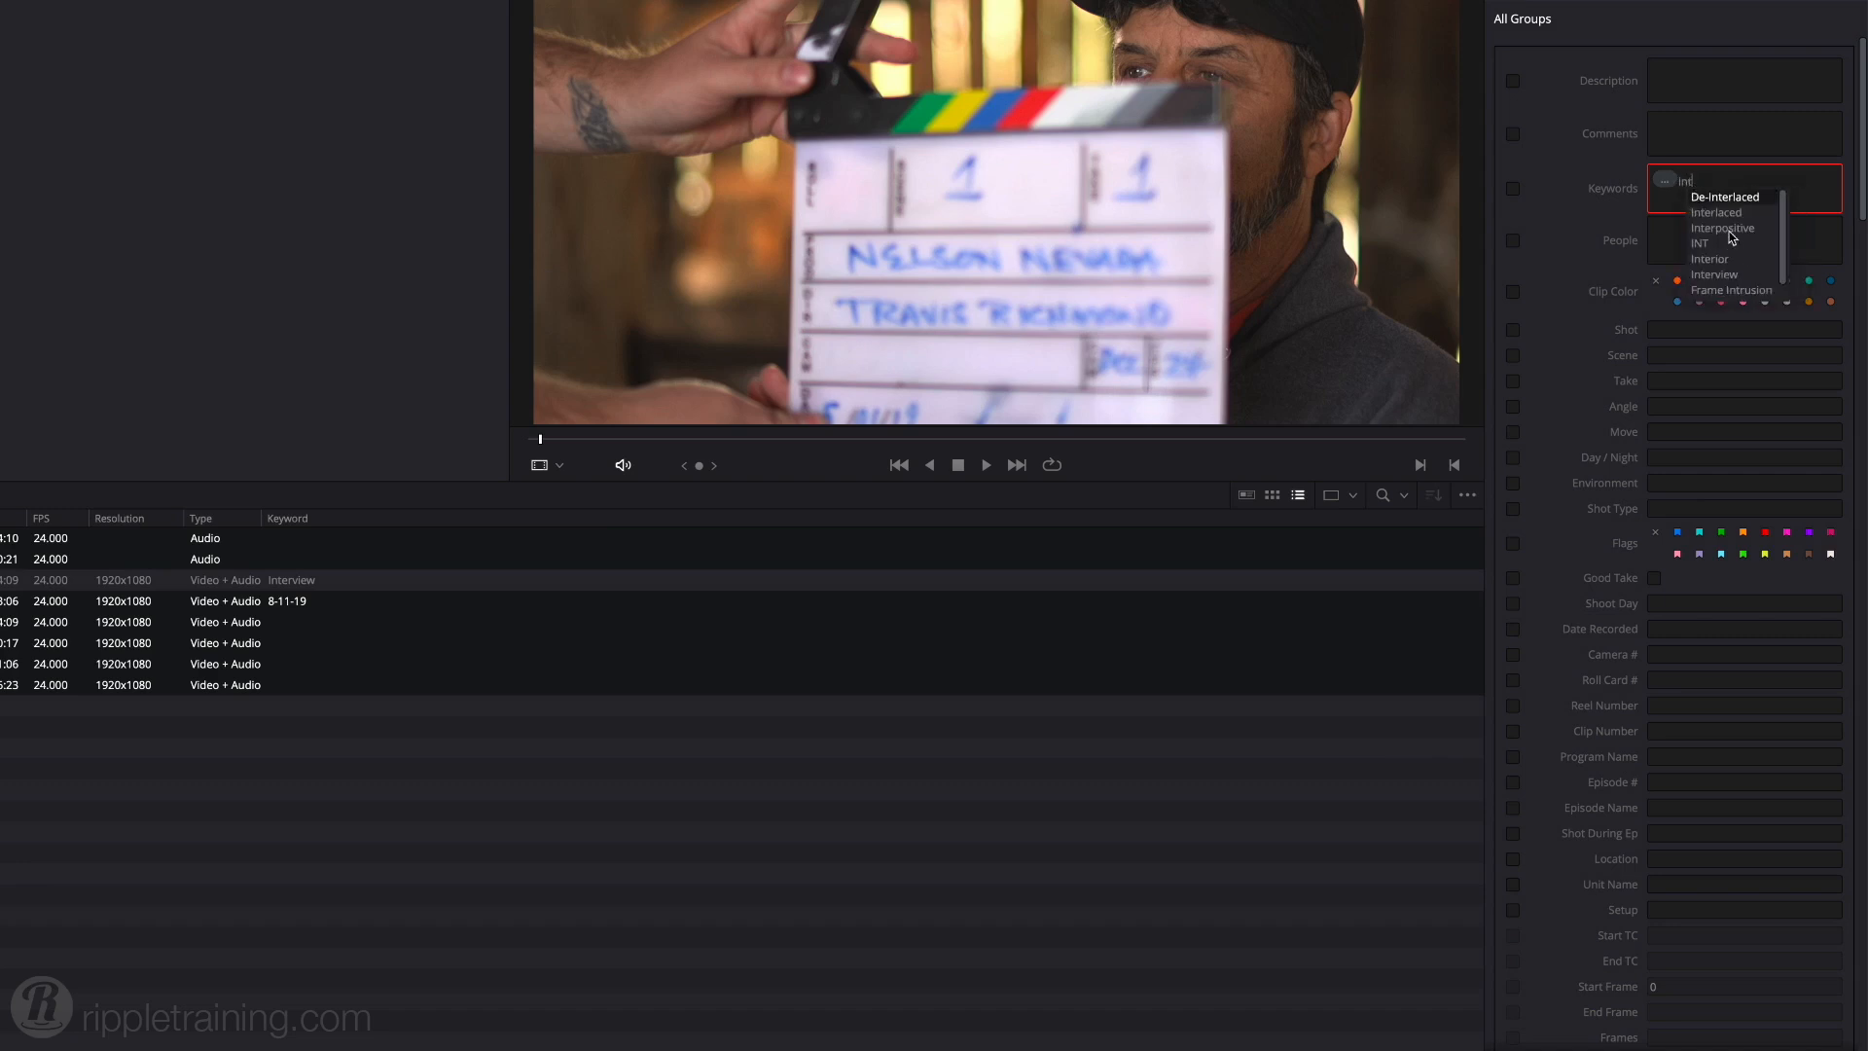
click(1715, 275)
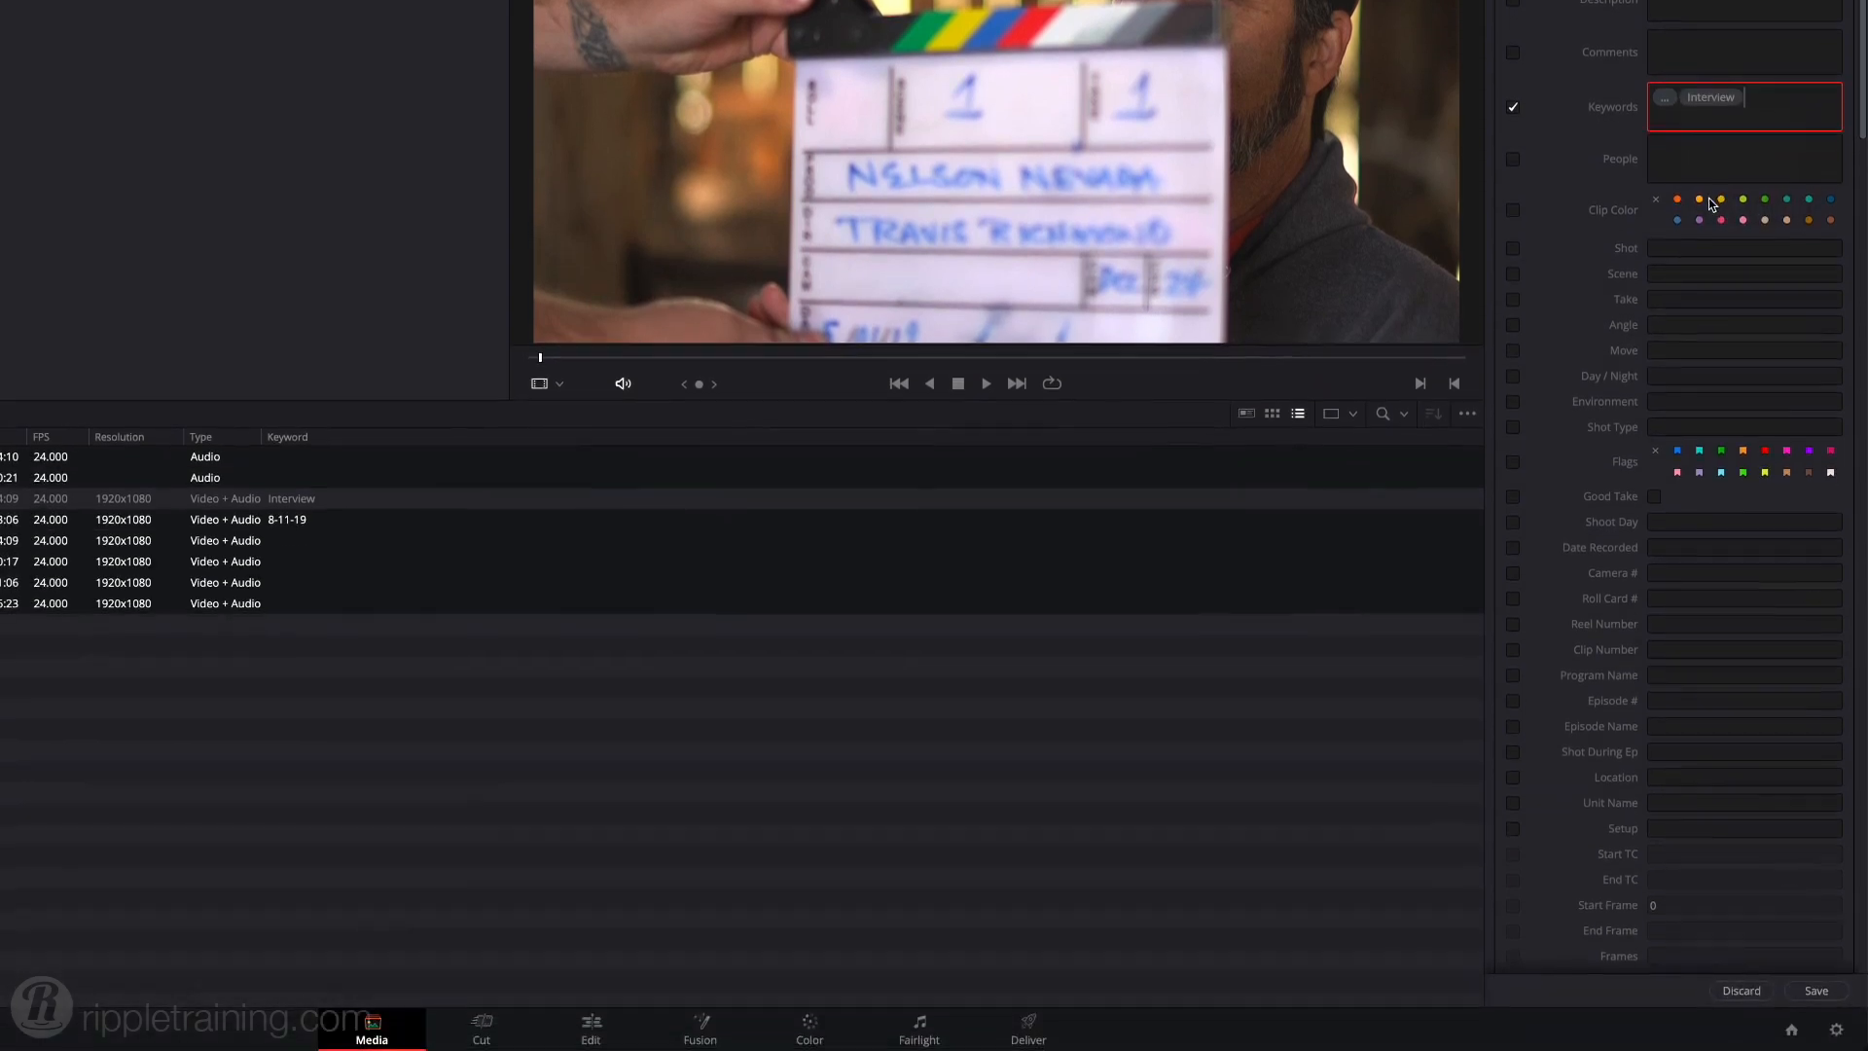
click(1817, 991)
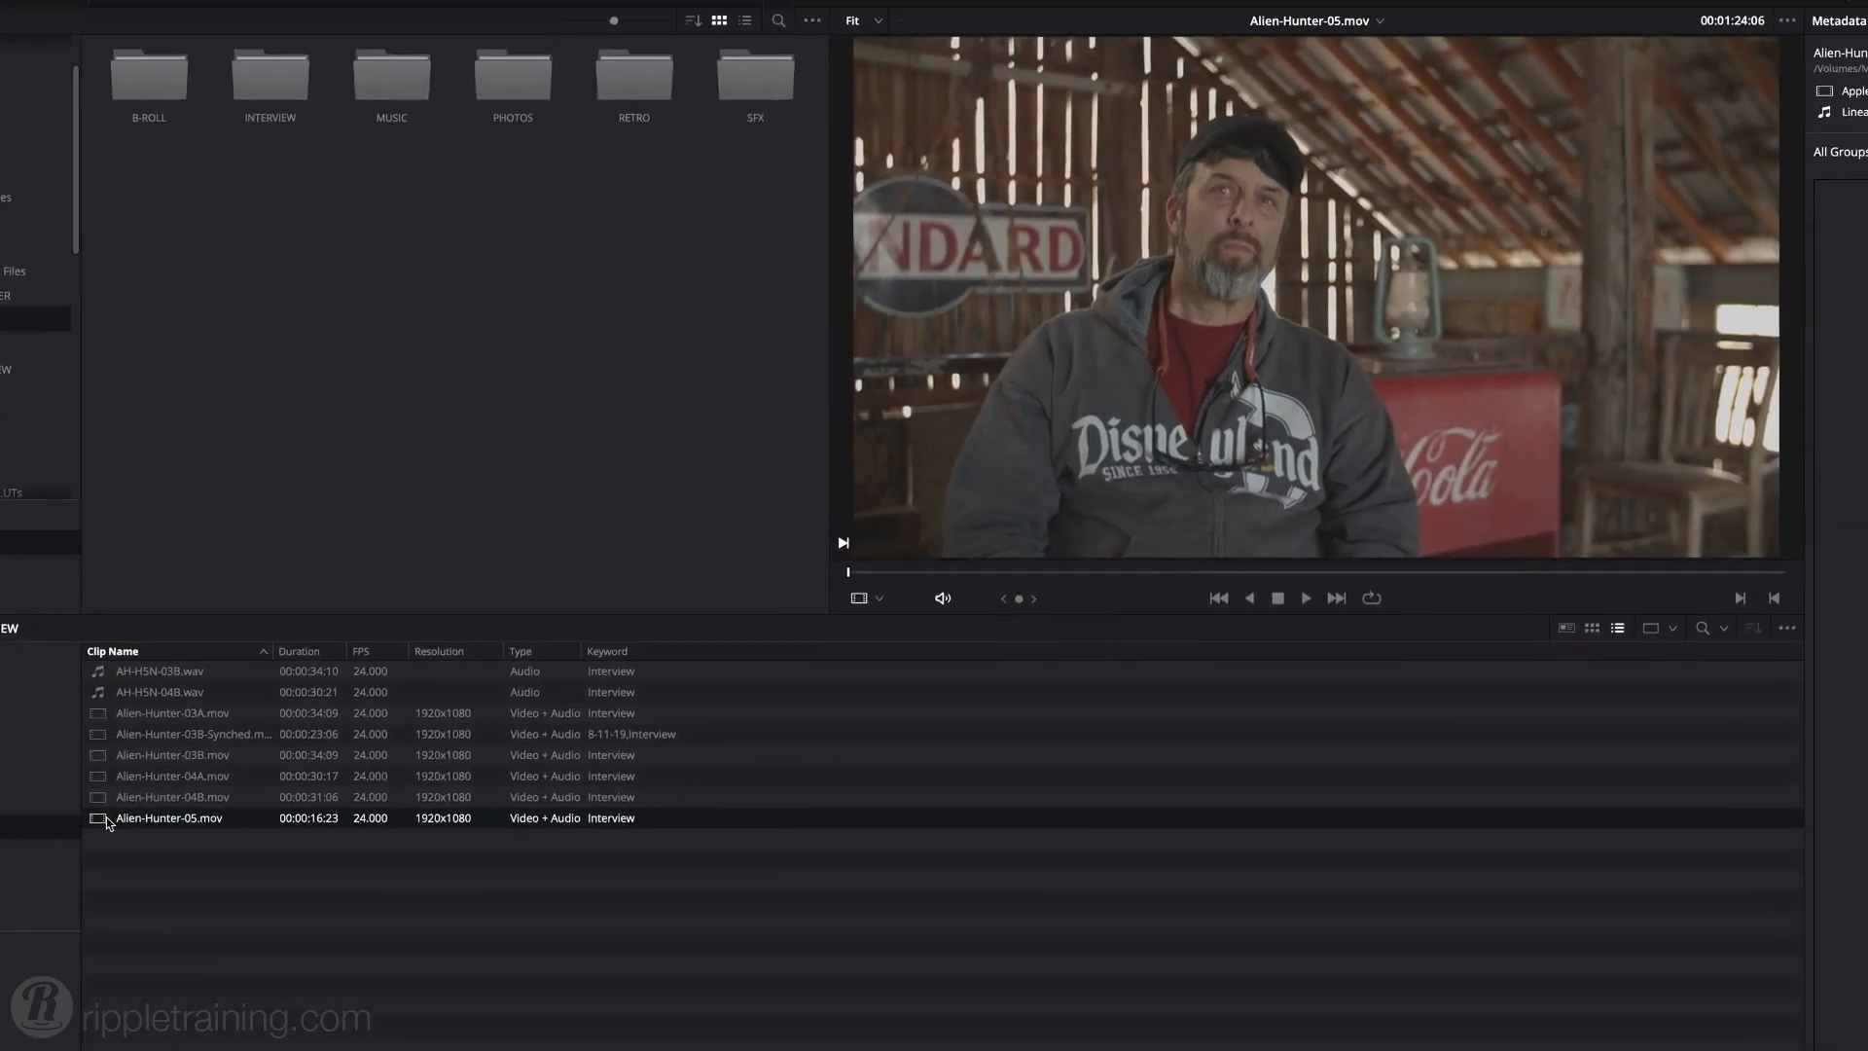
- Step through the interview clips in the viewer to compare their camera angles
key(Up)
key(Up)
key(Up)
key(Up)
key(Up)
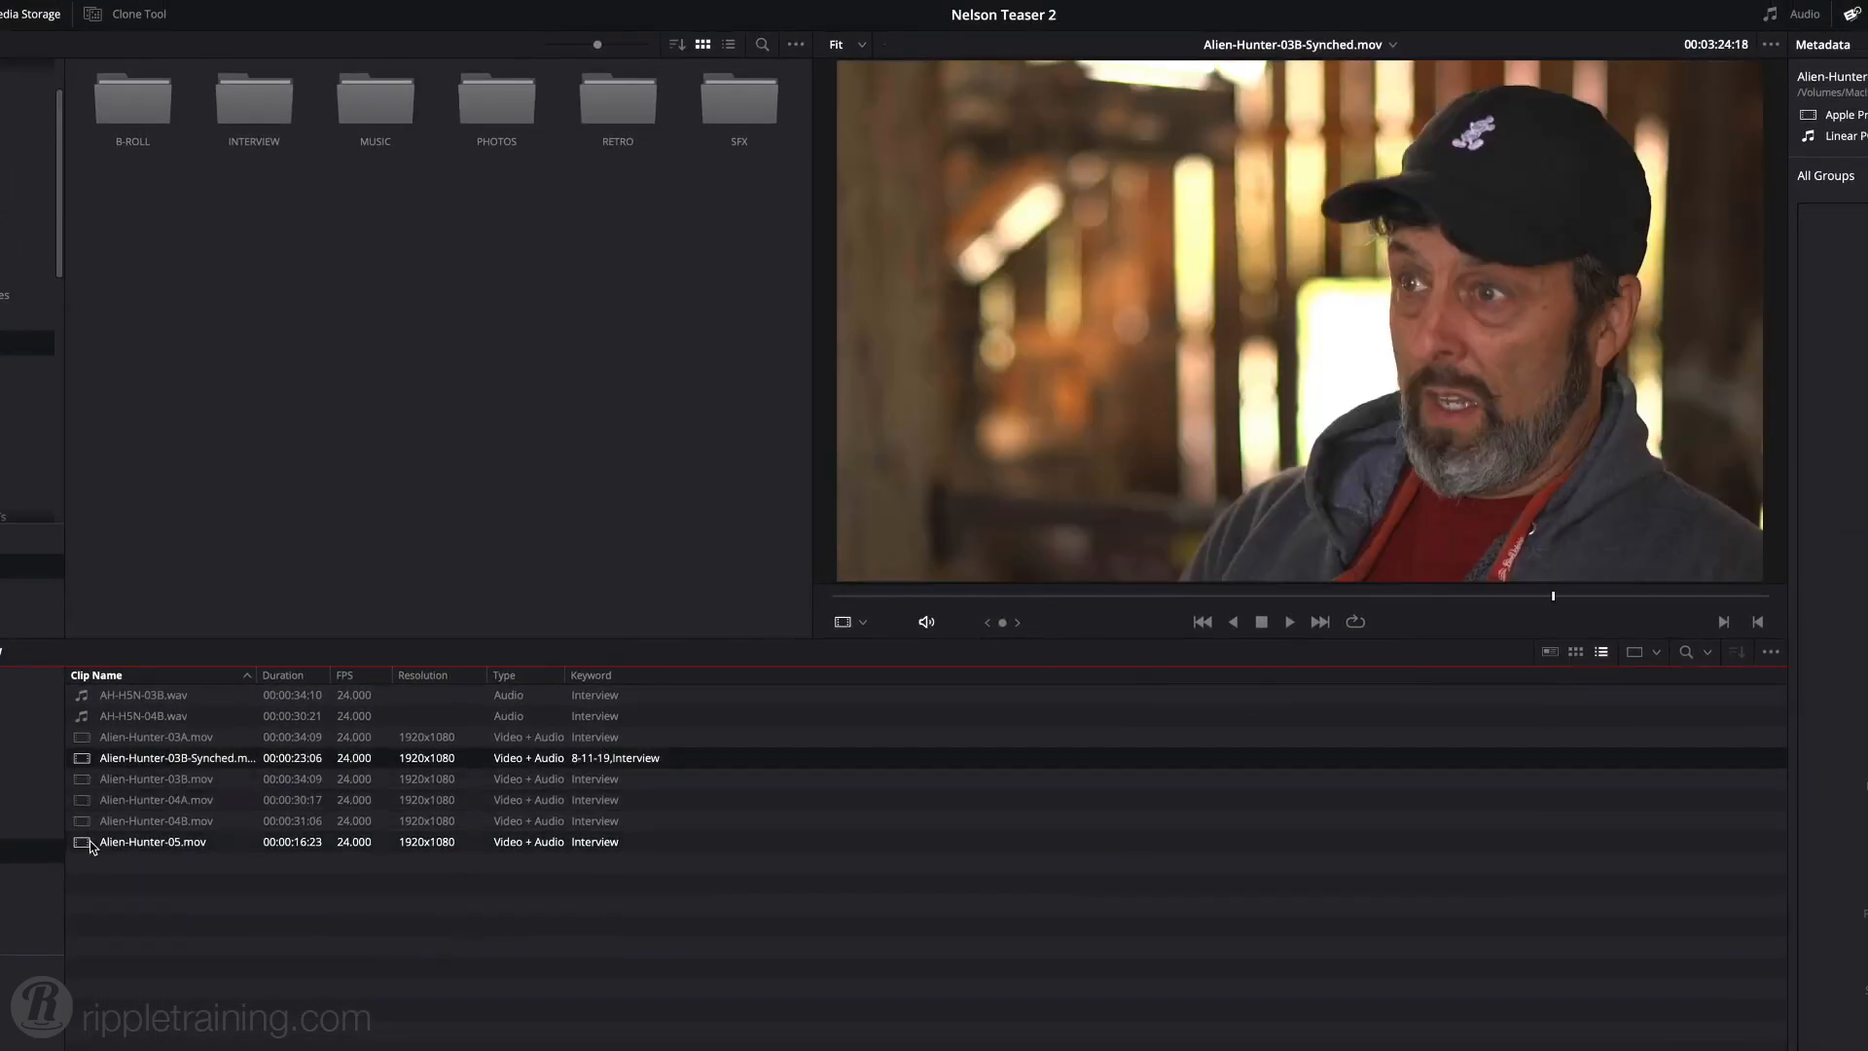
key(Down)
key(Down)
key(Down)
key(Down)
key(Down)
key(Down)
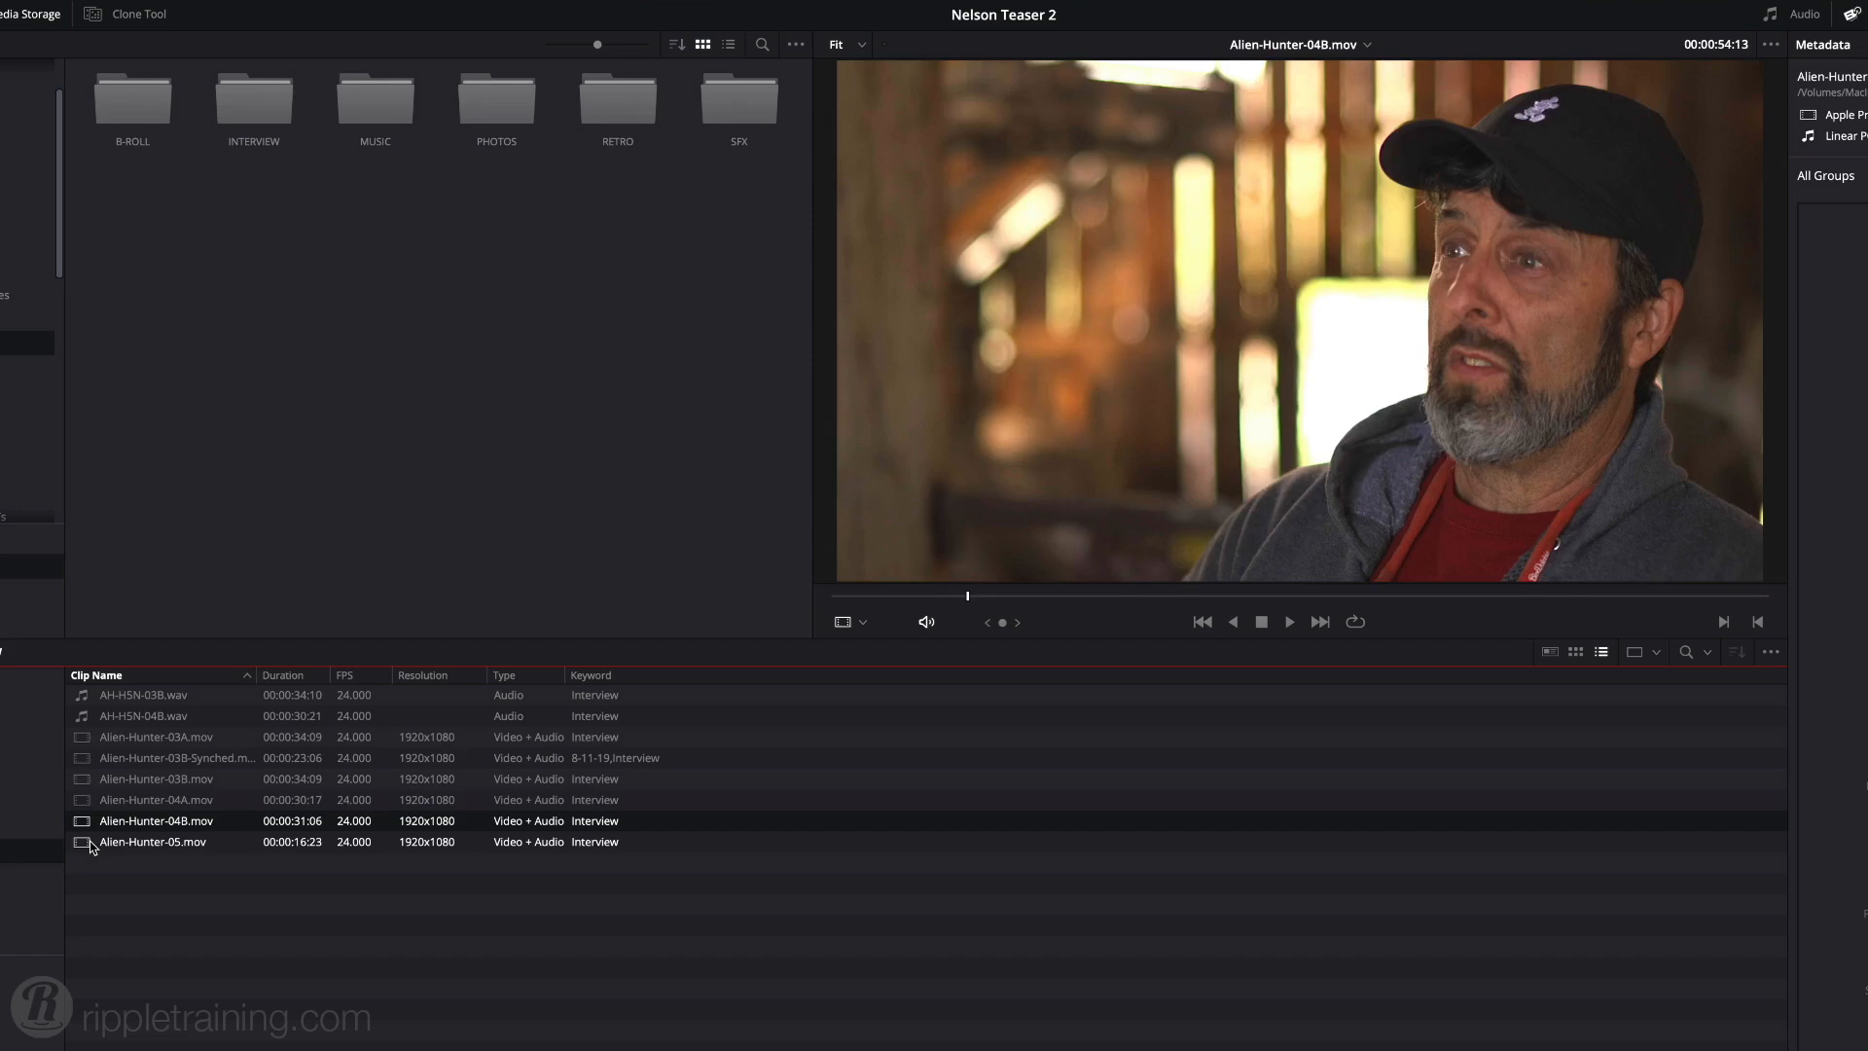
key(Down)
key(Up)
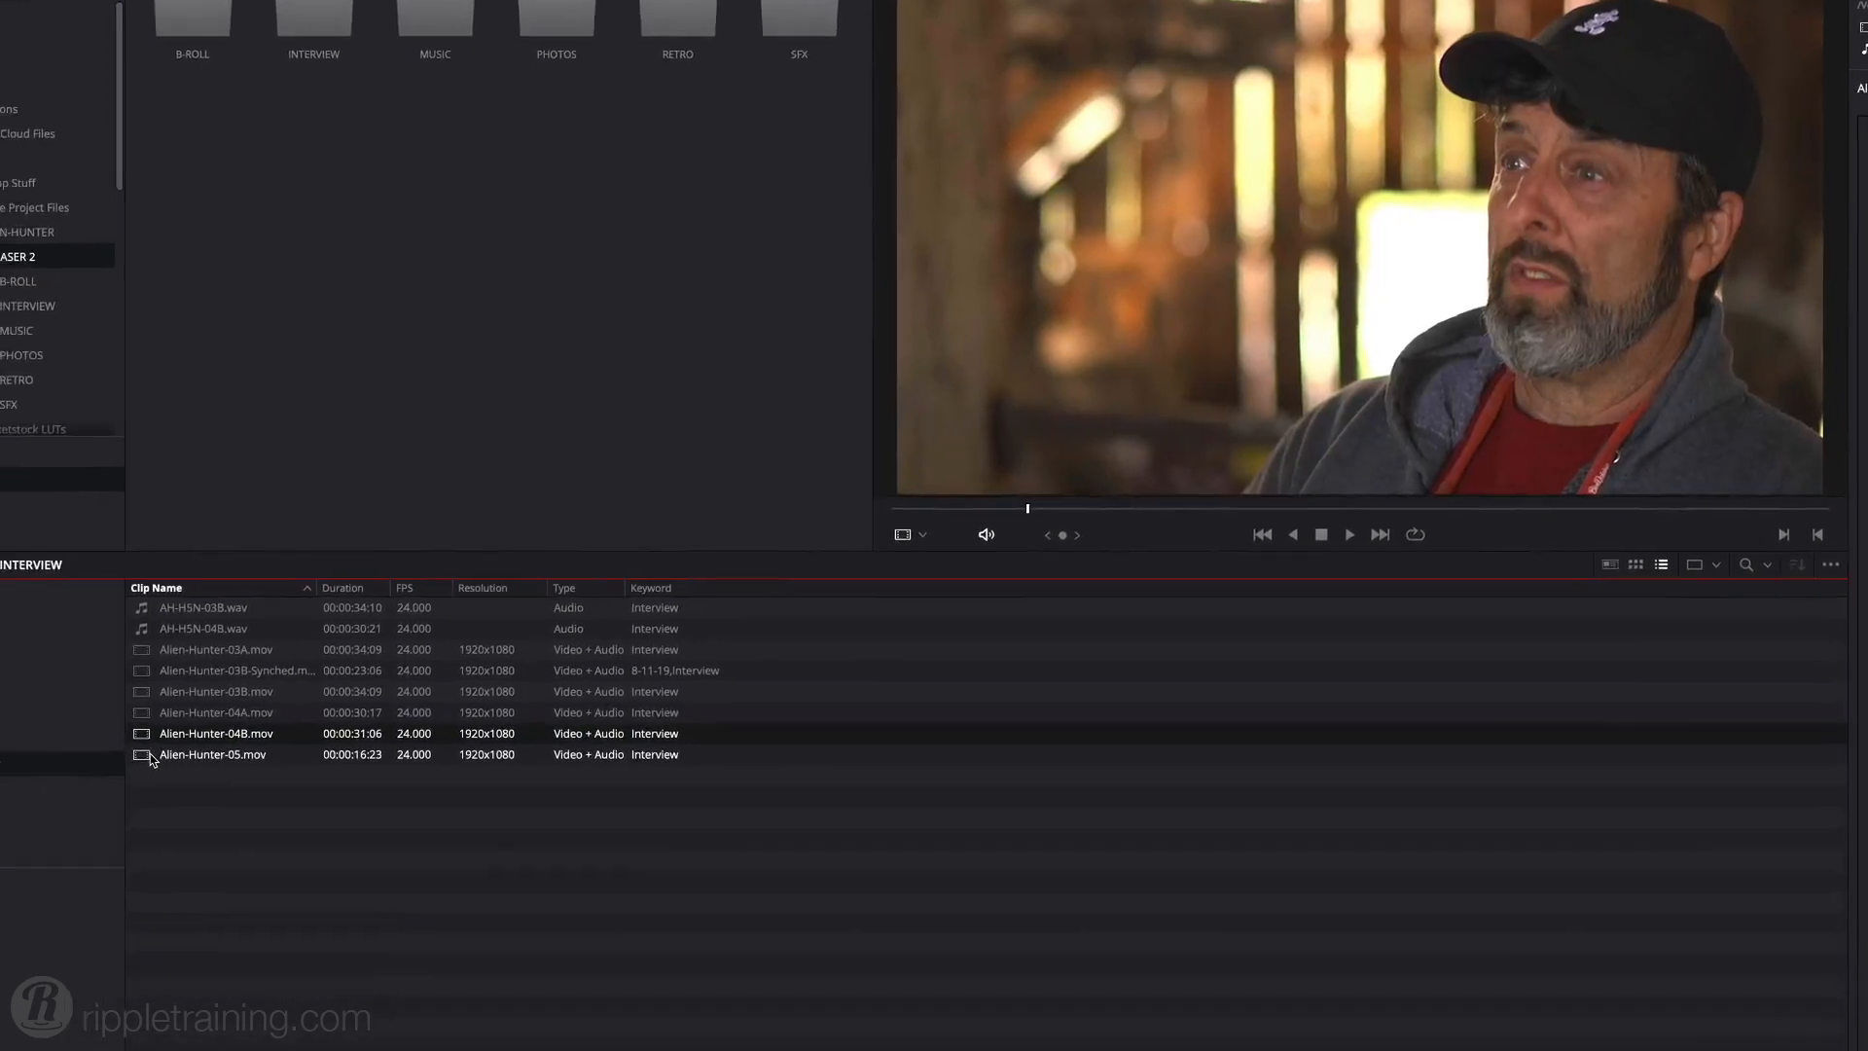
- Create a new bin named "B CAM" in the project's Master bin
right_click(60, 658)
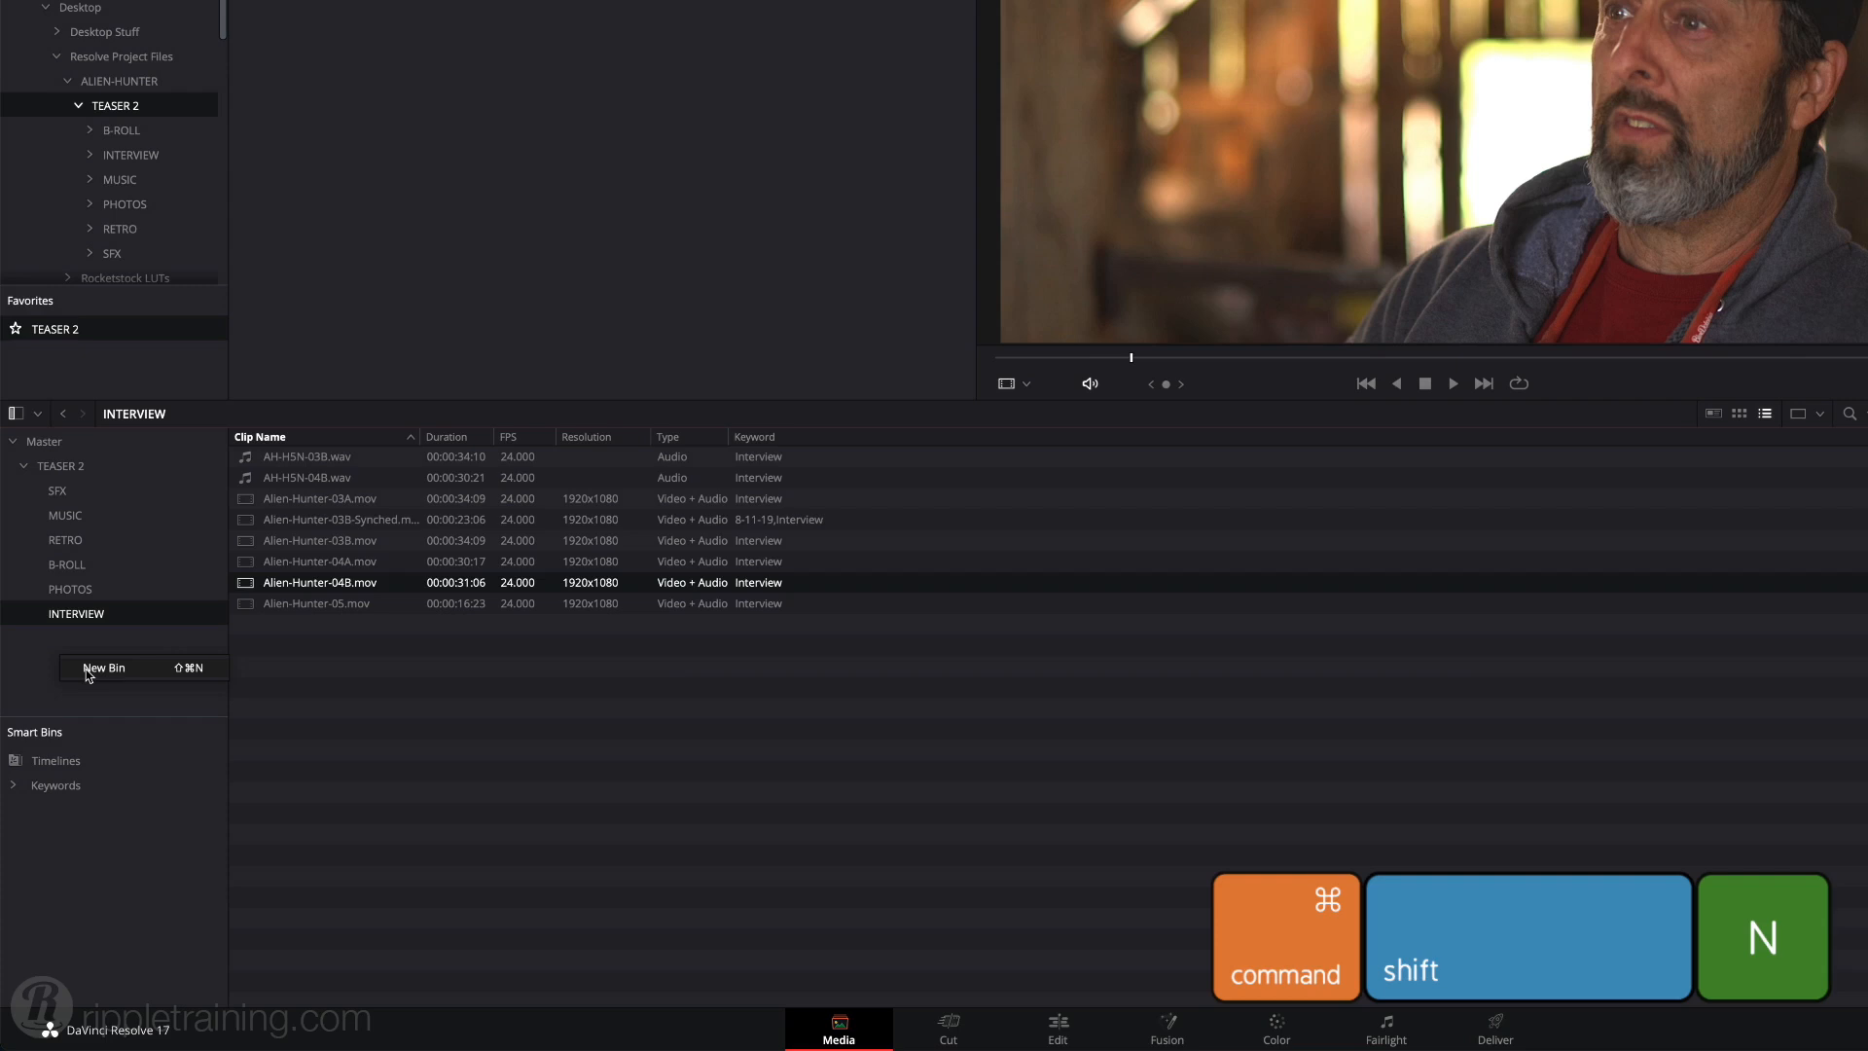
click(85, 670)
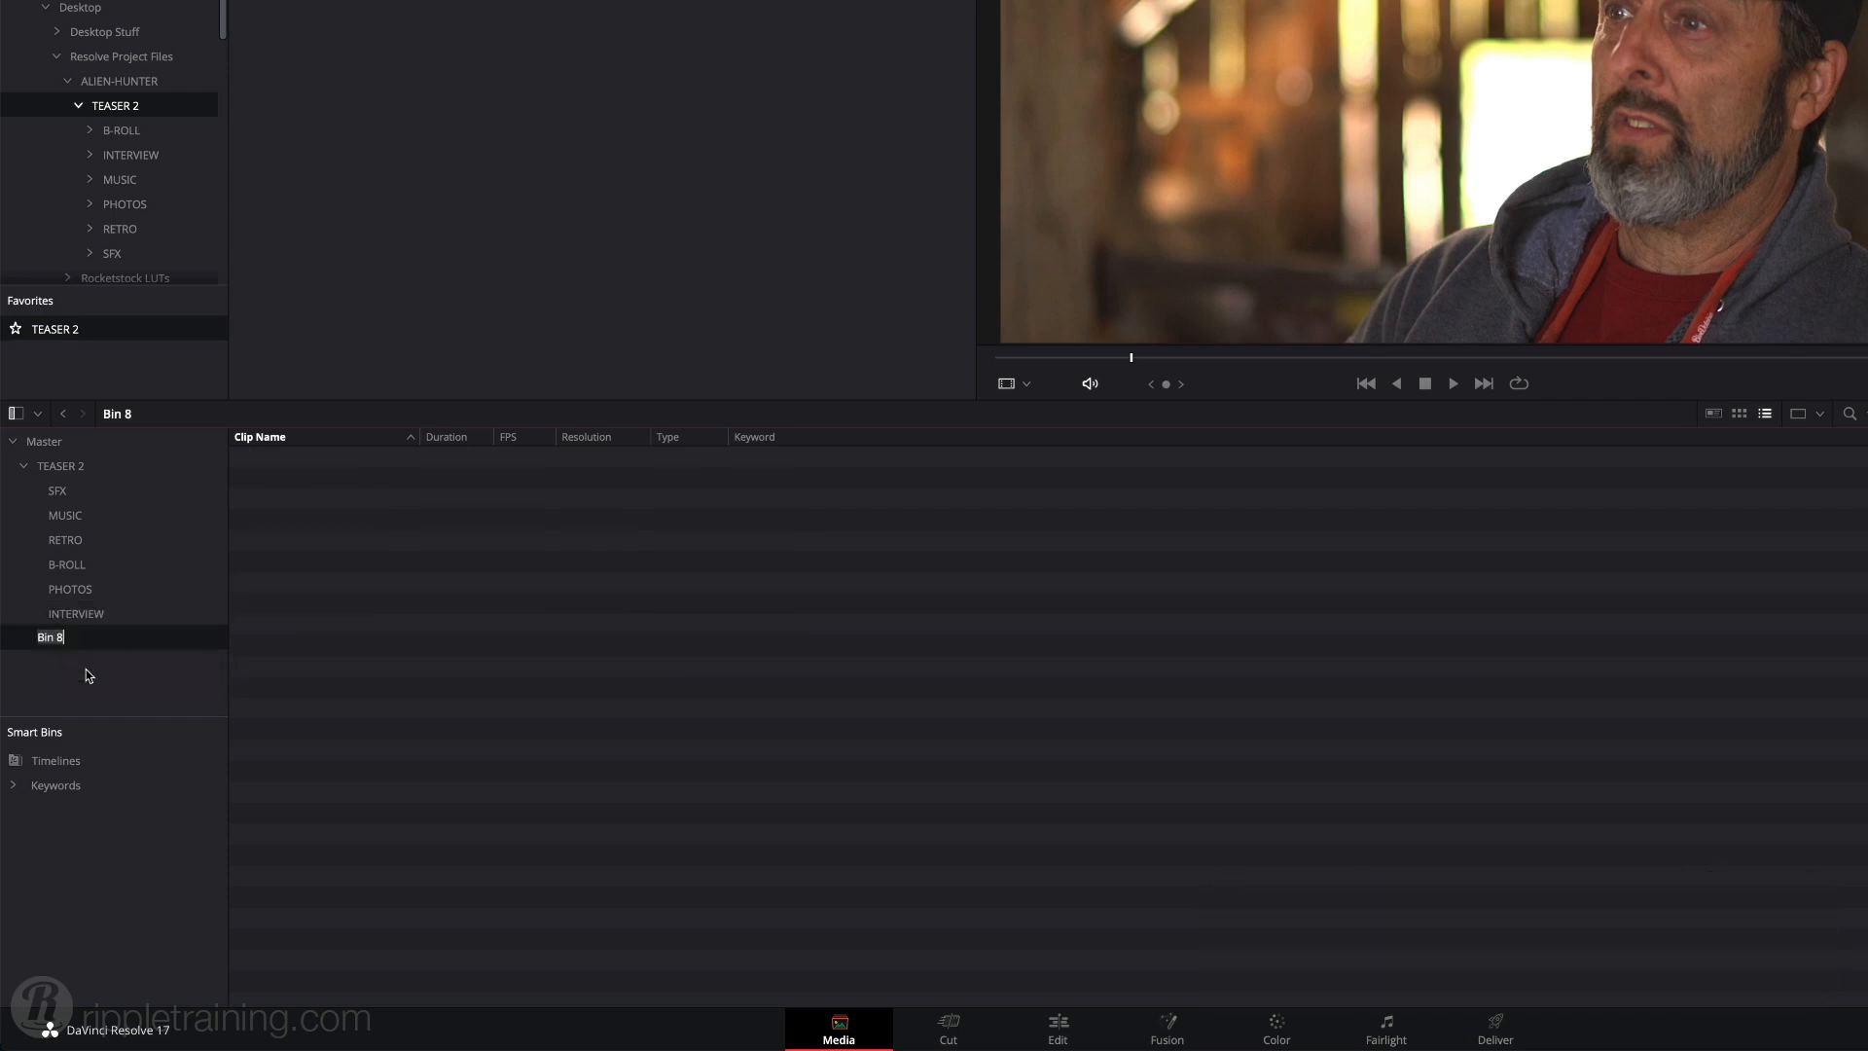
text(B CAM)
key(Return)
- Move both WAV files and the 03B-Synched, 03B, 04B and 05 clips from the INTERVIEW bin to B CAM, and open B CAM
click(107, 614)
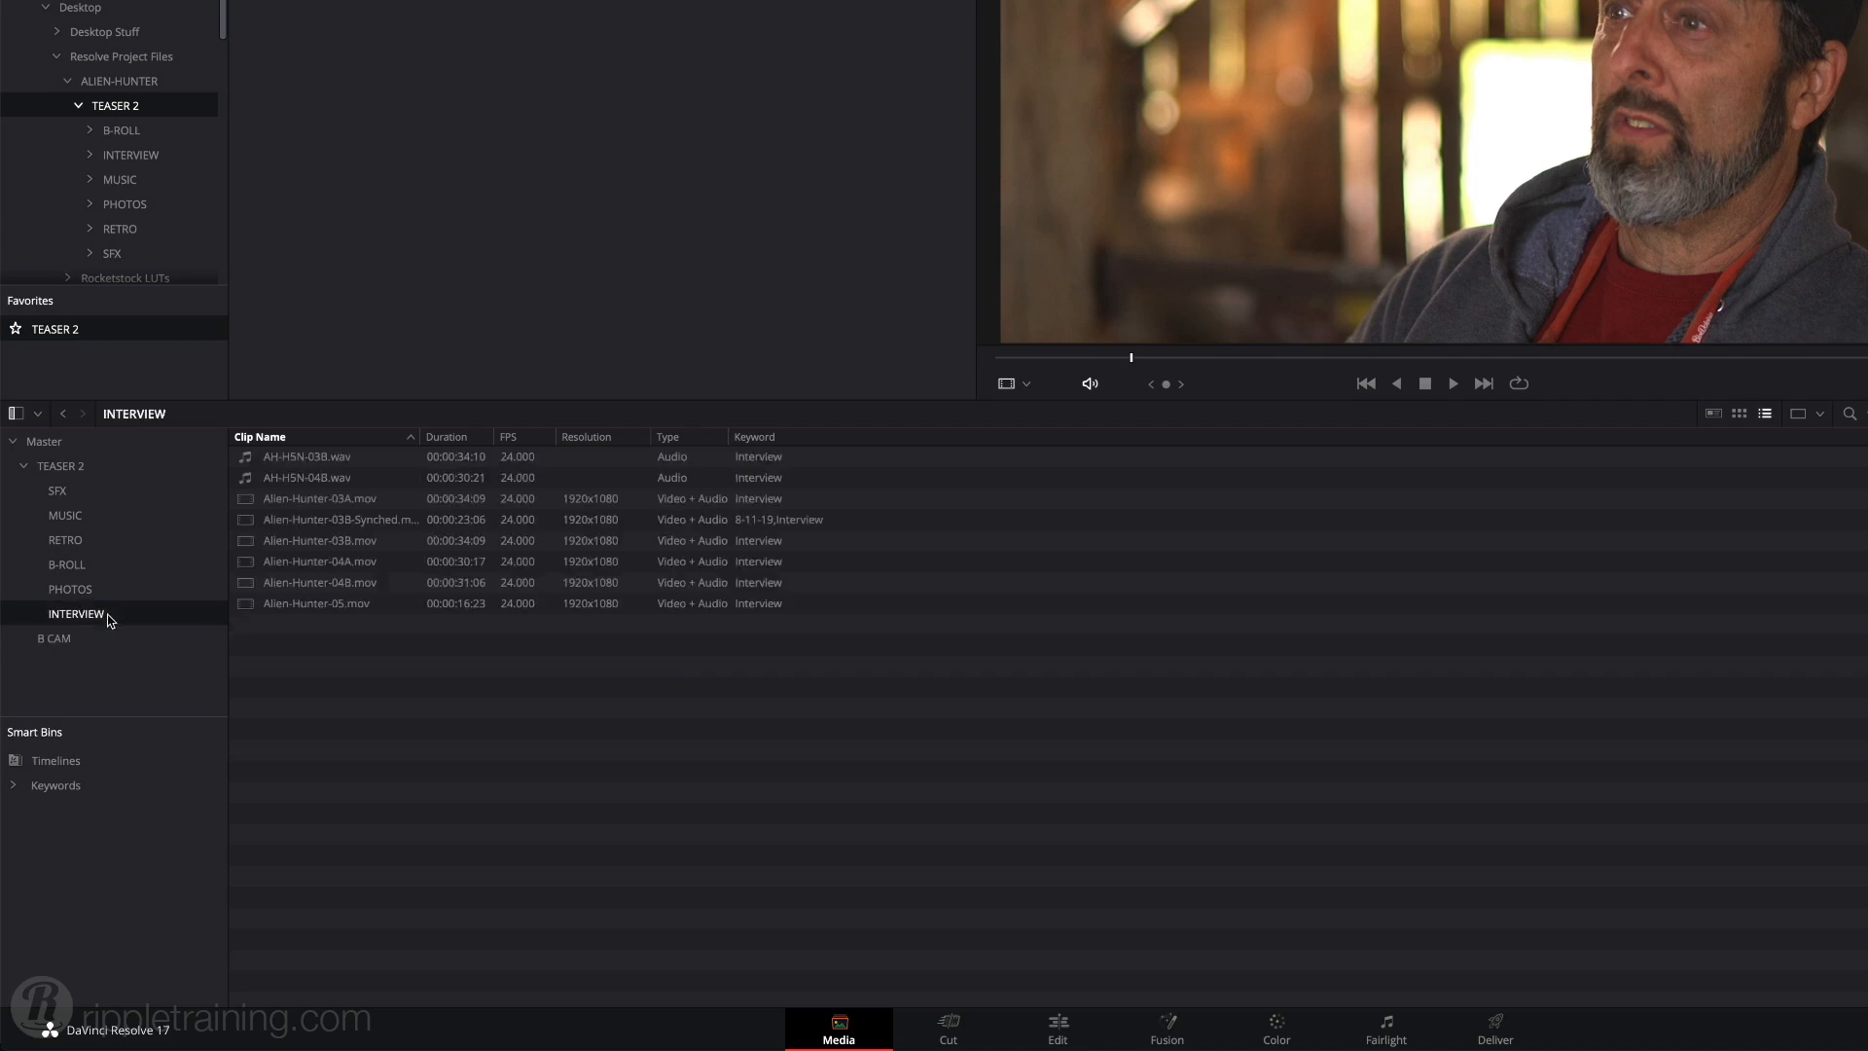
click(320, 457)
shift+click(319, 478)
super+click(321, 520)
super+click(314, 541)
super+click(314, 583)
super+click(309, 604)
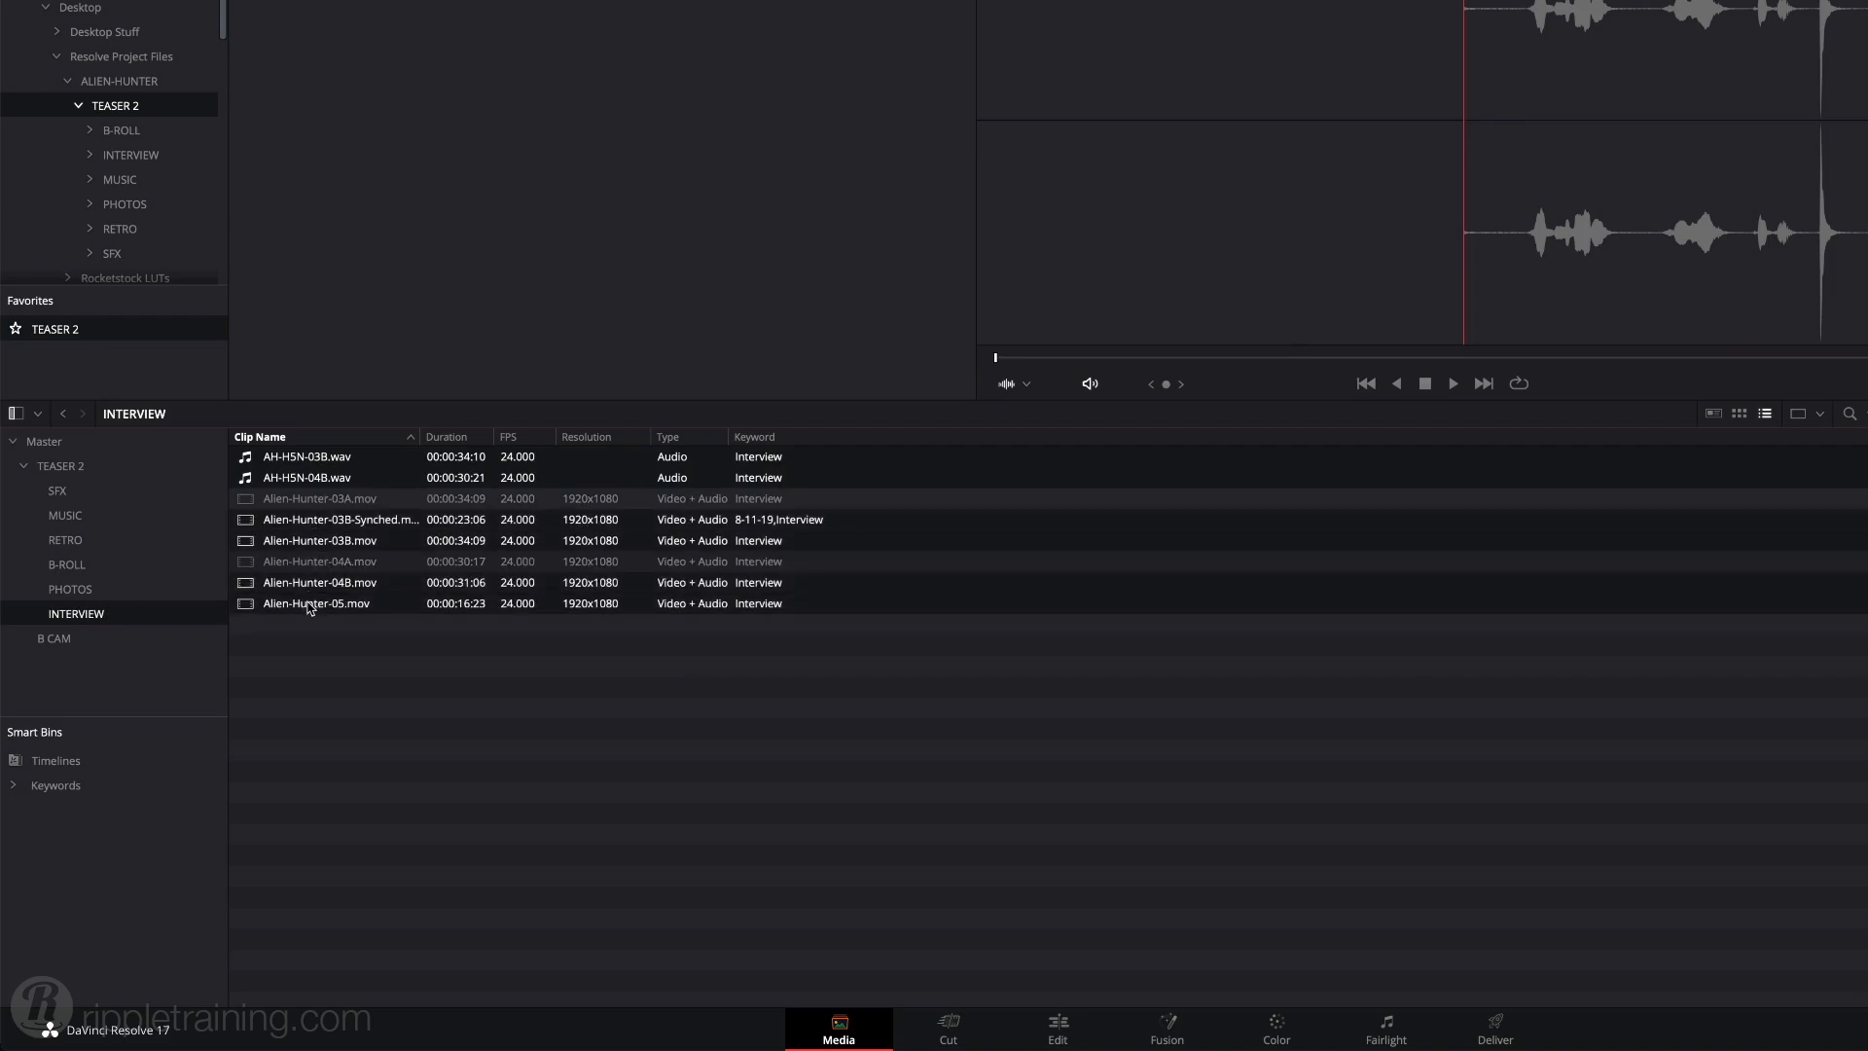
drag(308, 608, 111, 639)
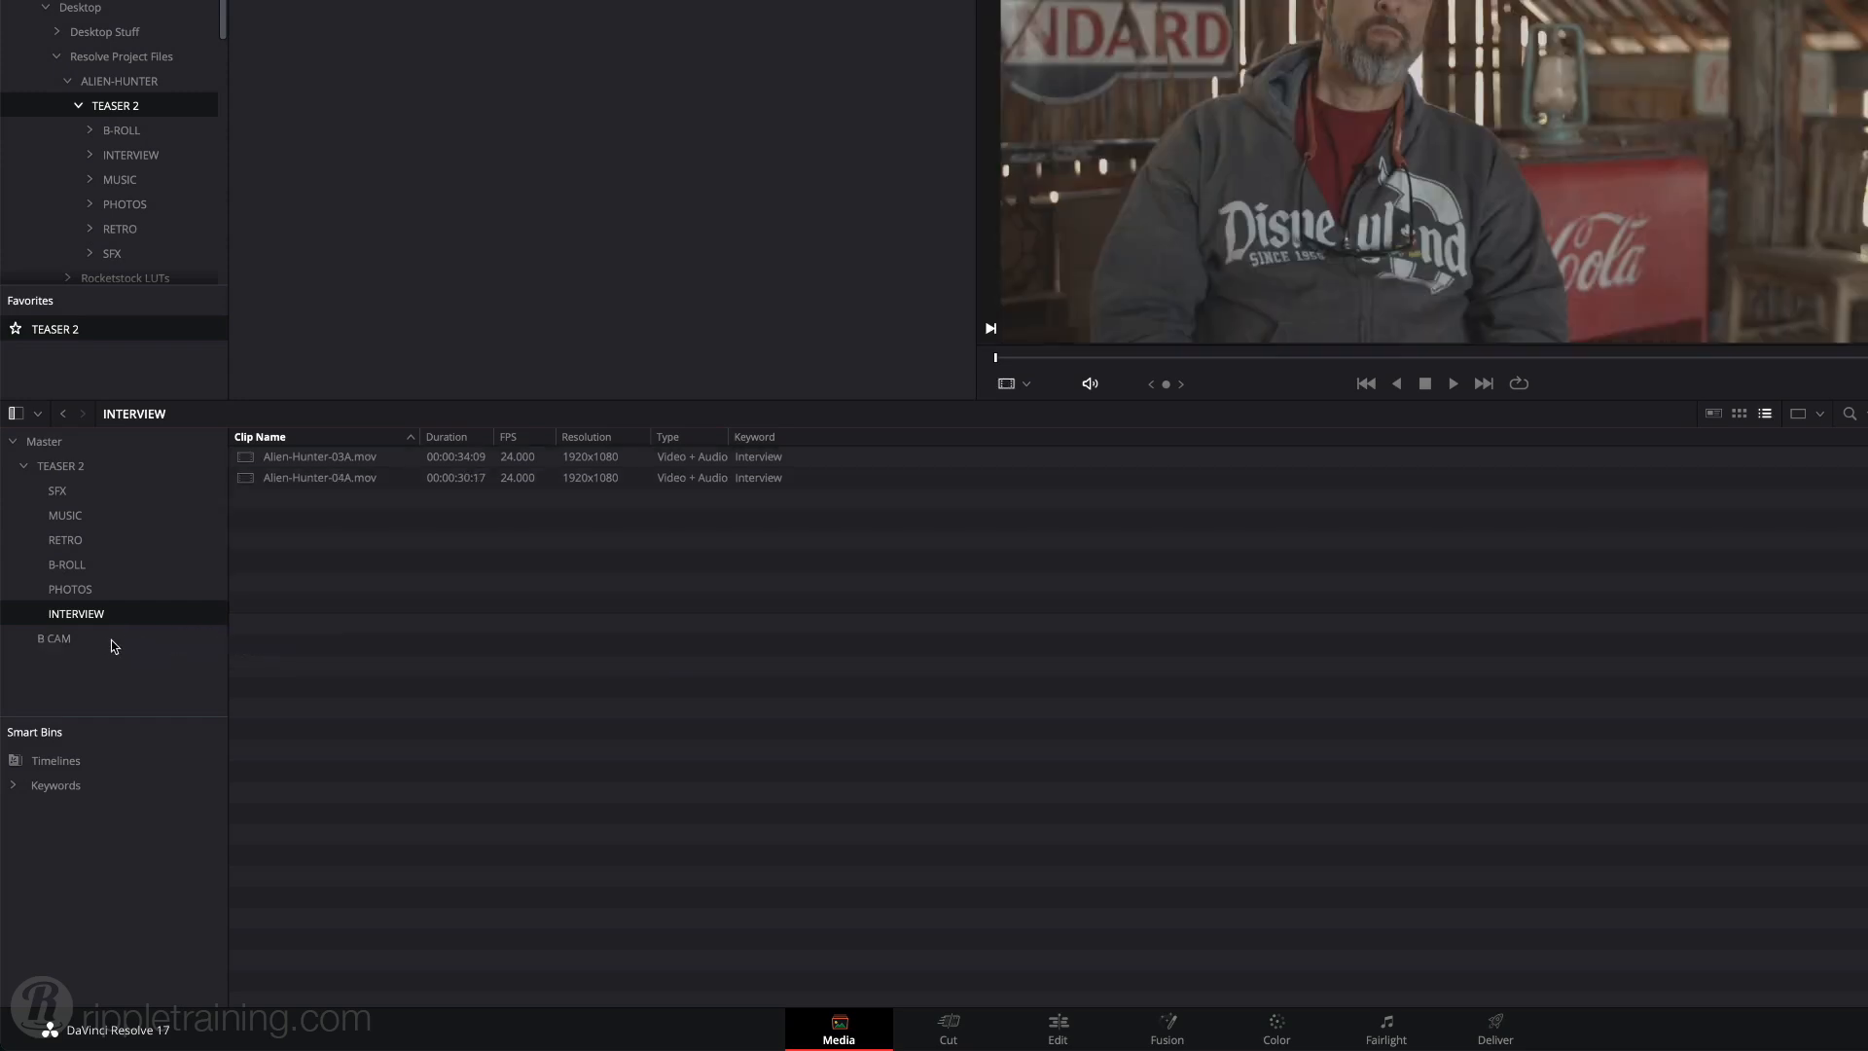
click(84, 638)
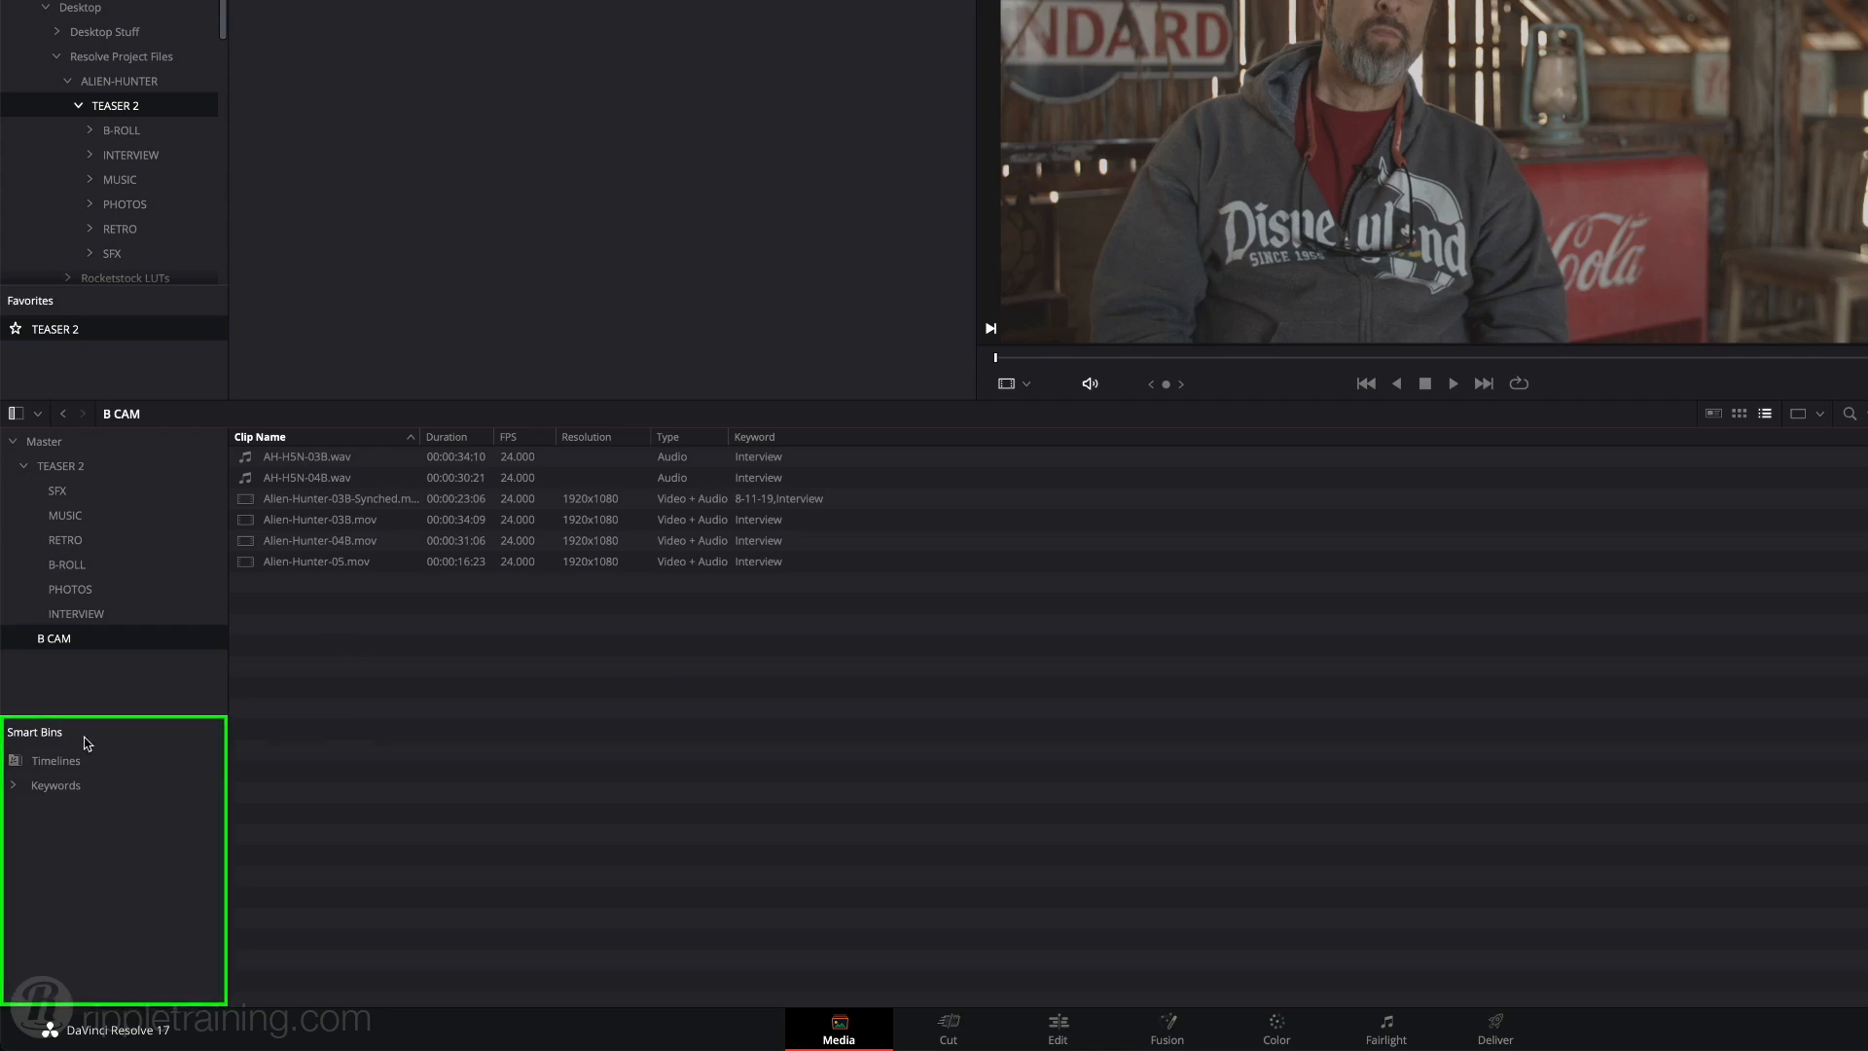
- Start a new smart bin named "B CAM Interviews"
right_click(67, 822)
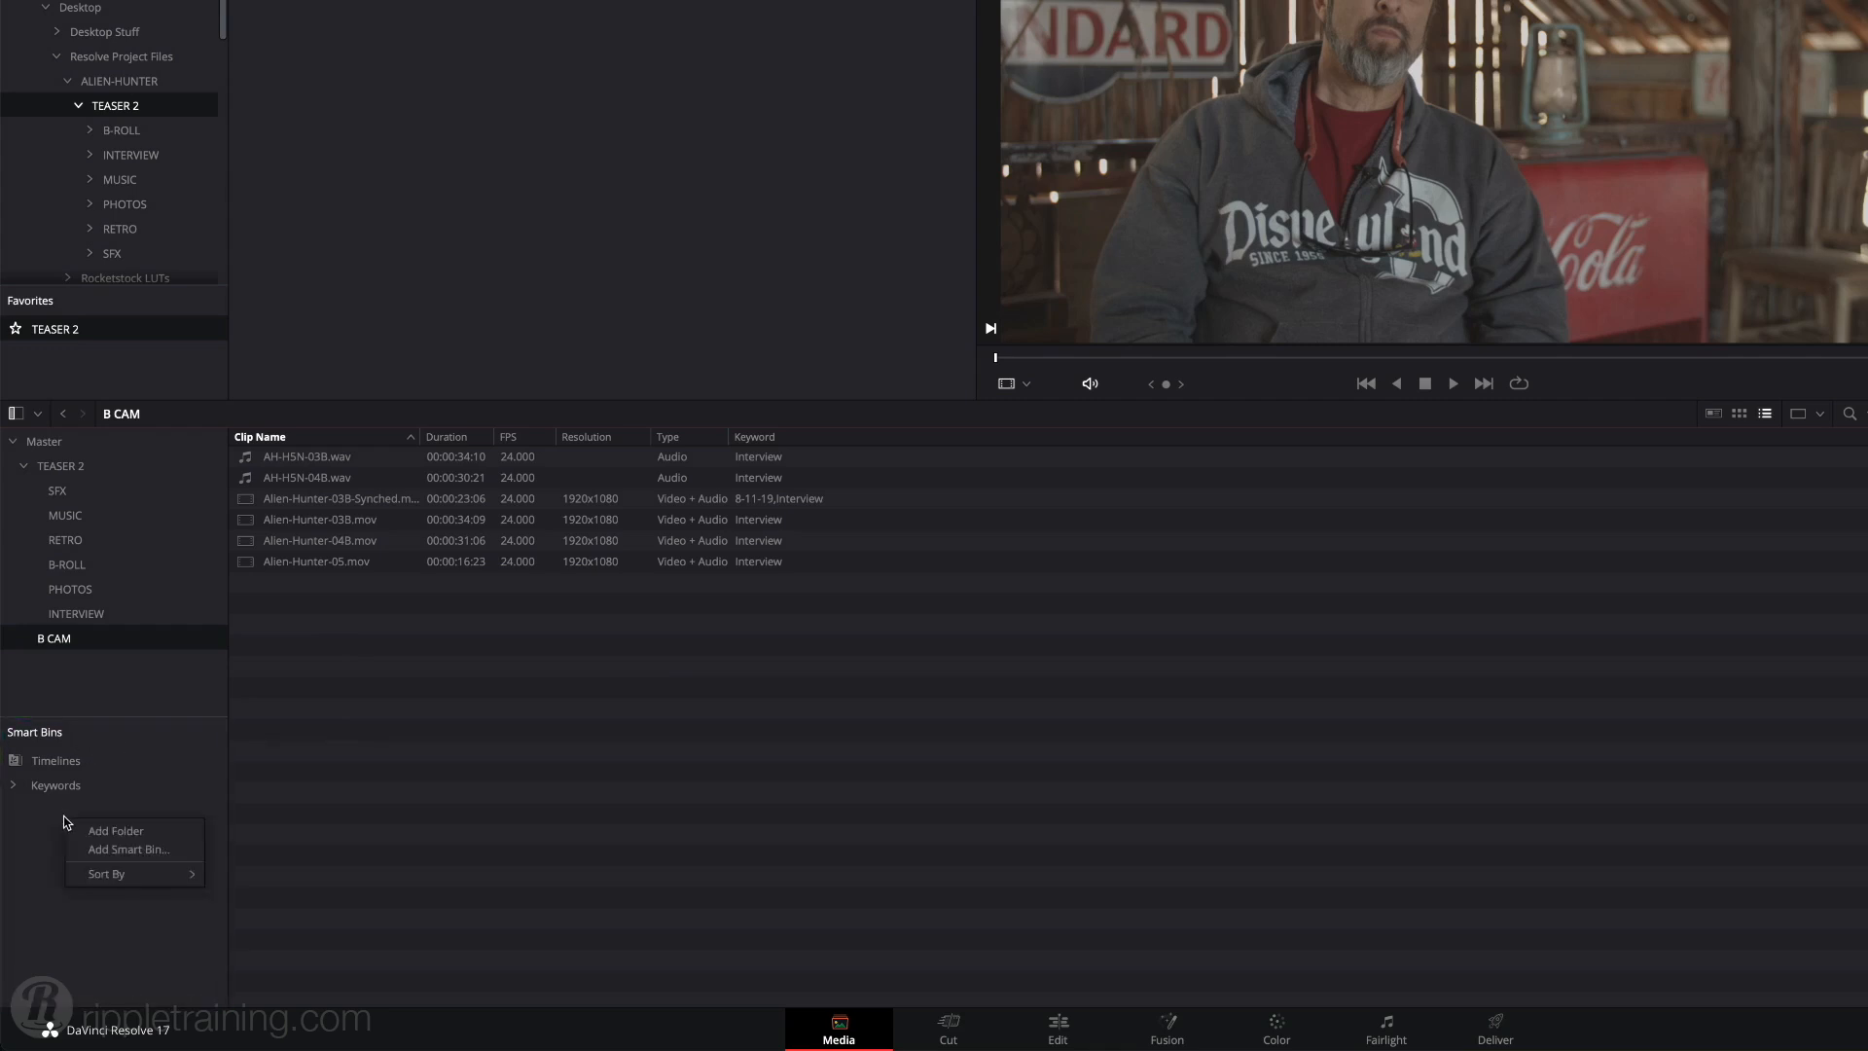
click(107, 848)
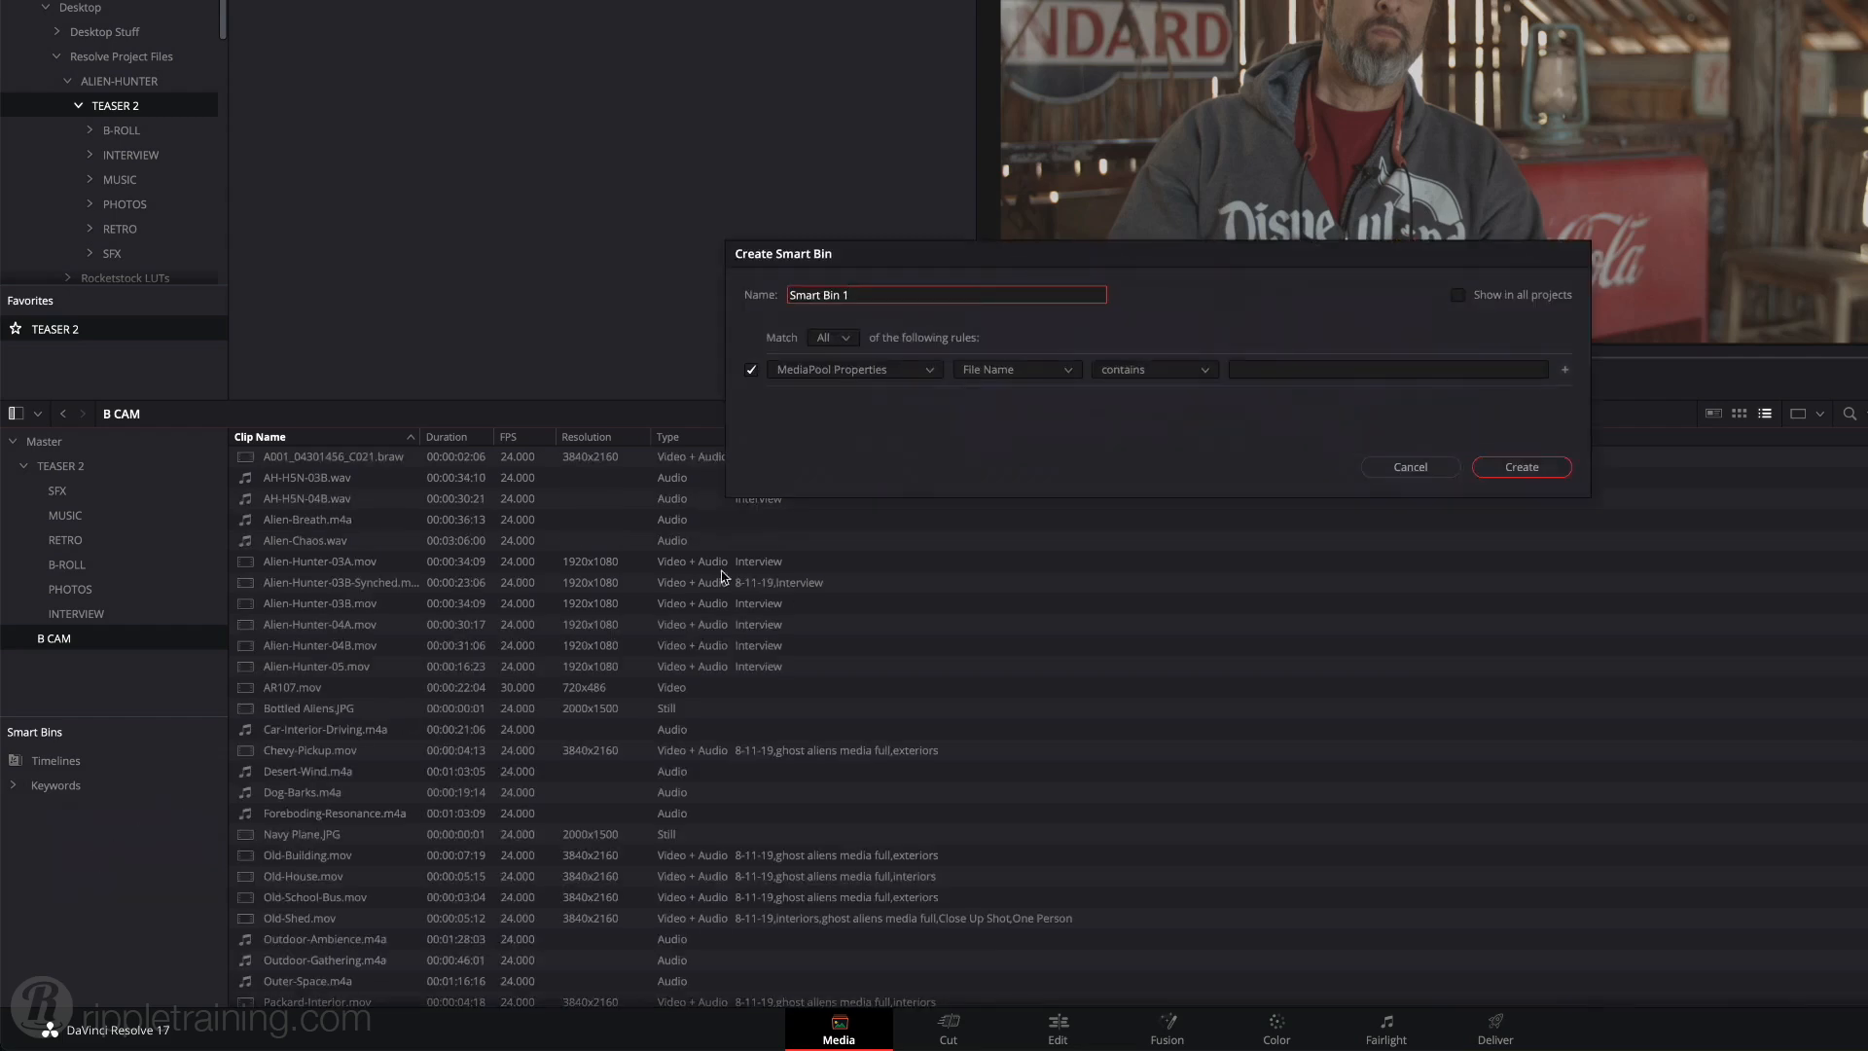
triple_click(886, 302)
text(B CAM Interviews)
- Set the smart bin's first rule to Metadata - Shot & Scene, Keywords, contains "Interview"
click(903, 374)
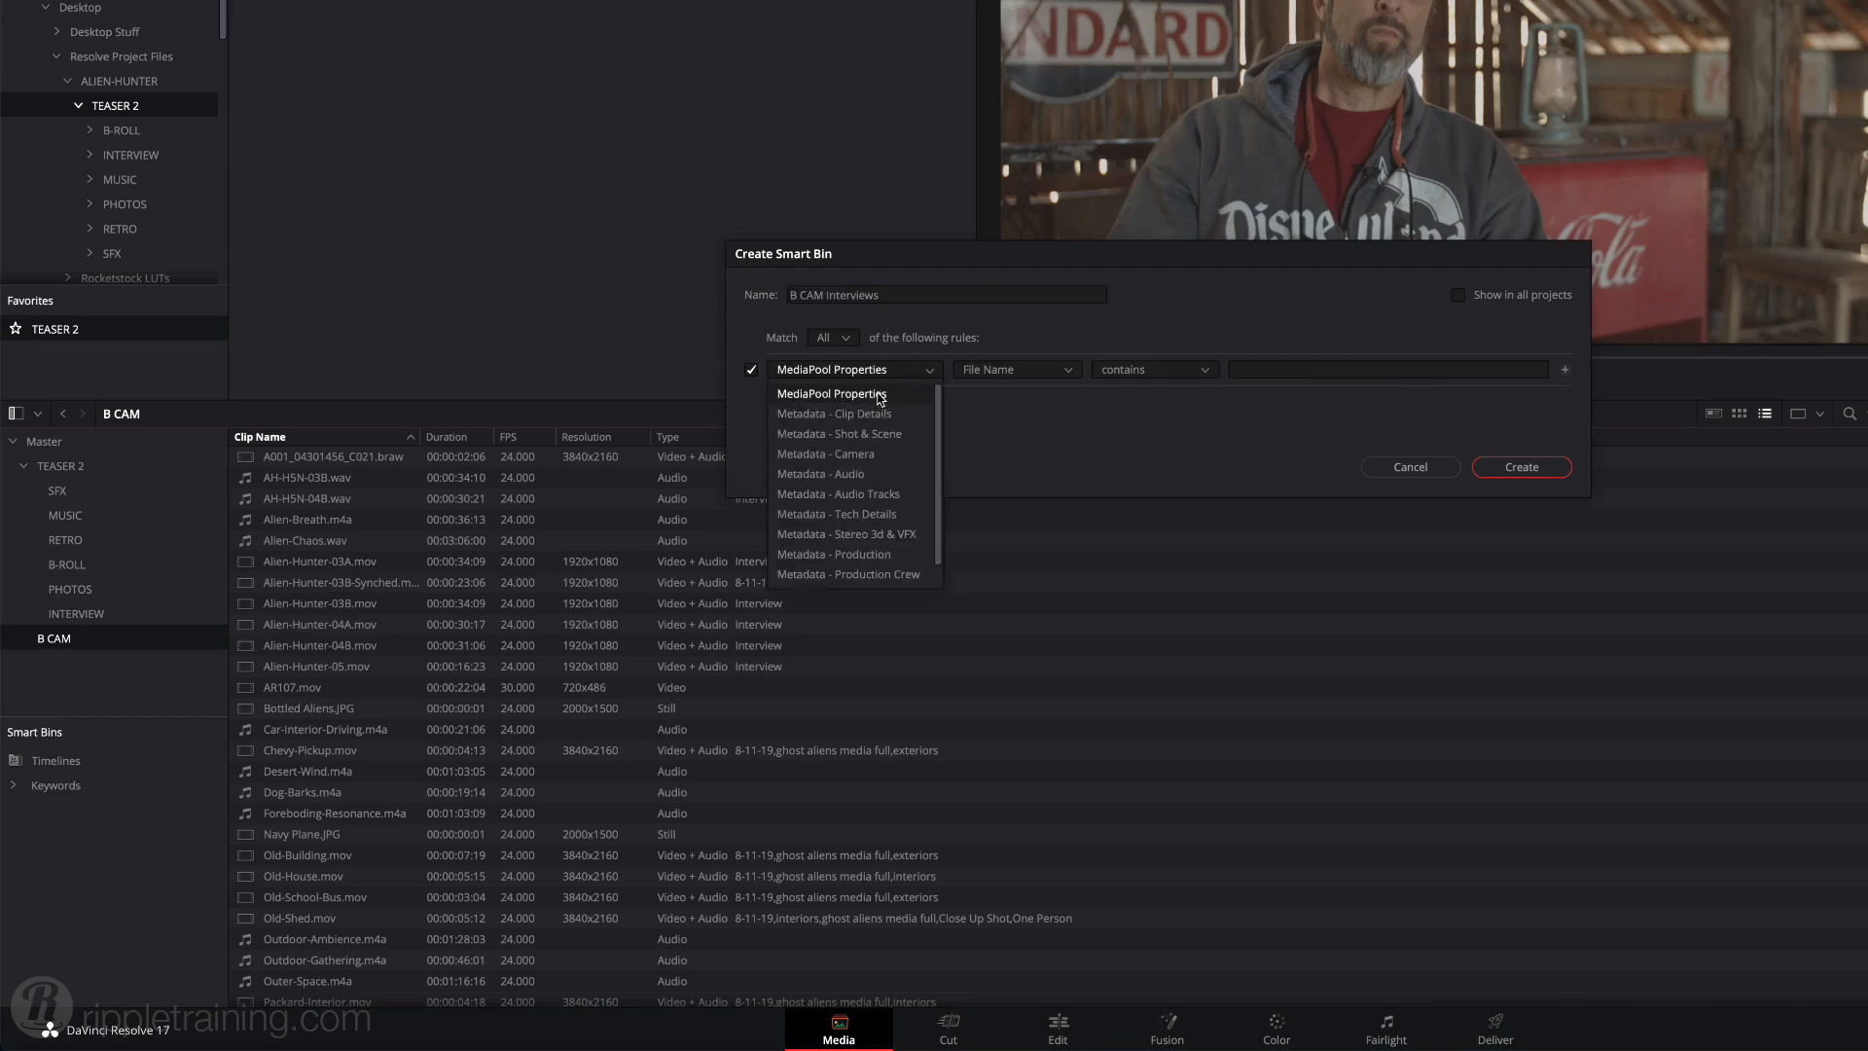
click(876, 434)
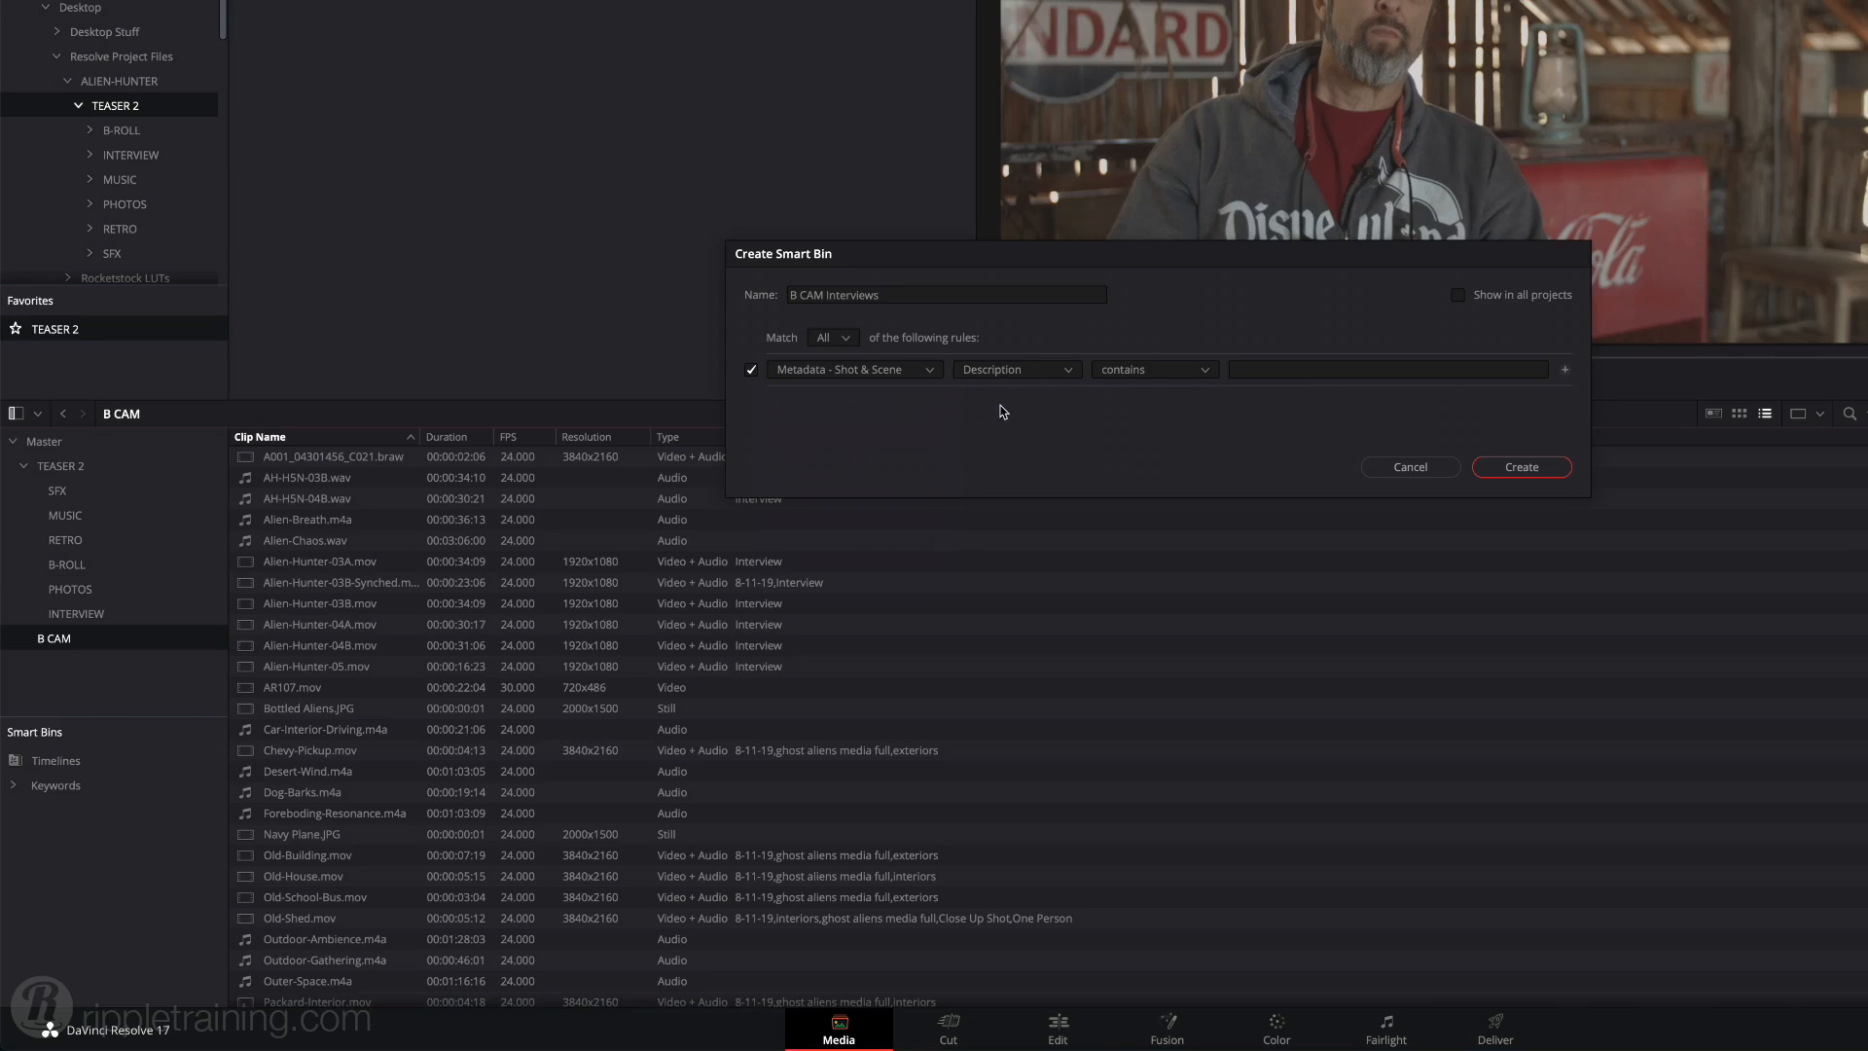
click(1039, 373)
scroll(1078, 410, down, 3)
click(987, 534)
click(1283, 373)
text(Interview)
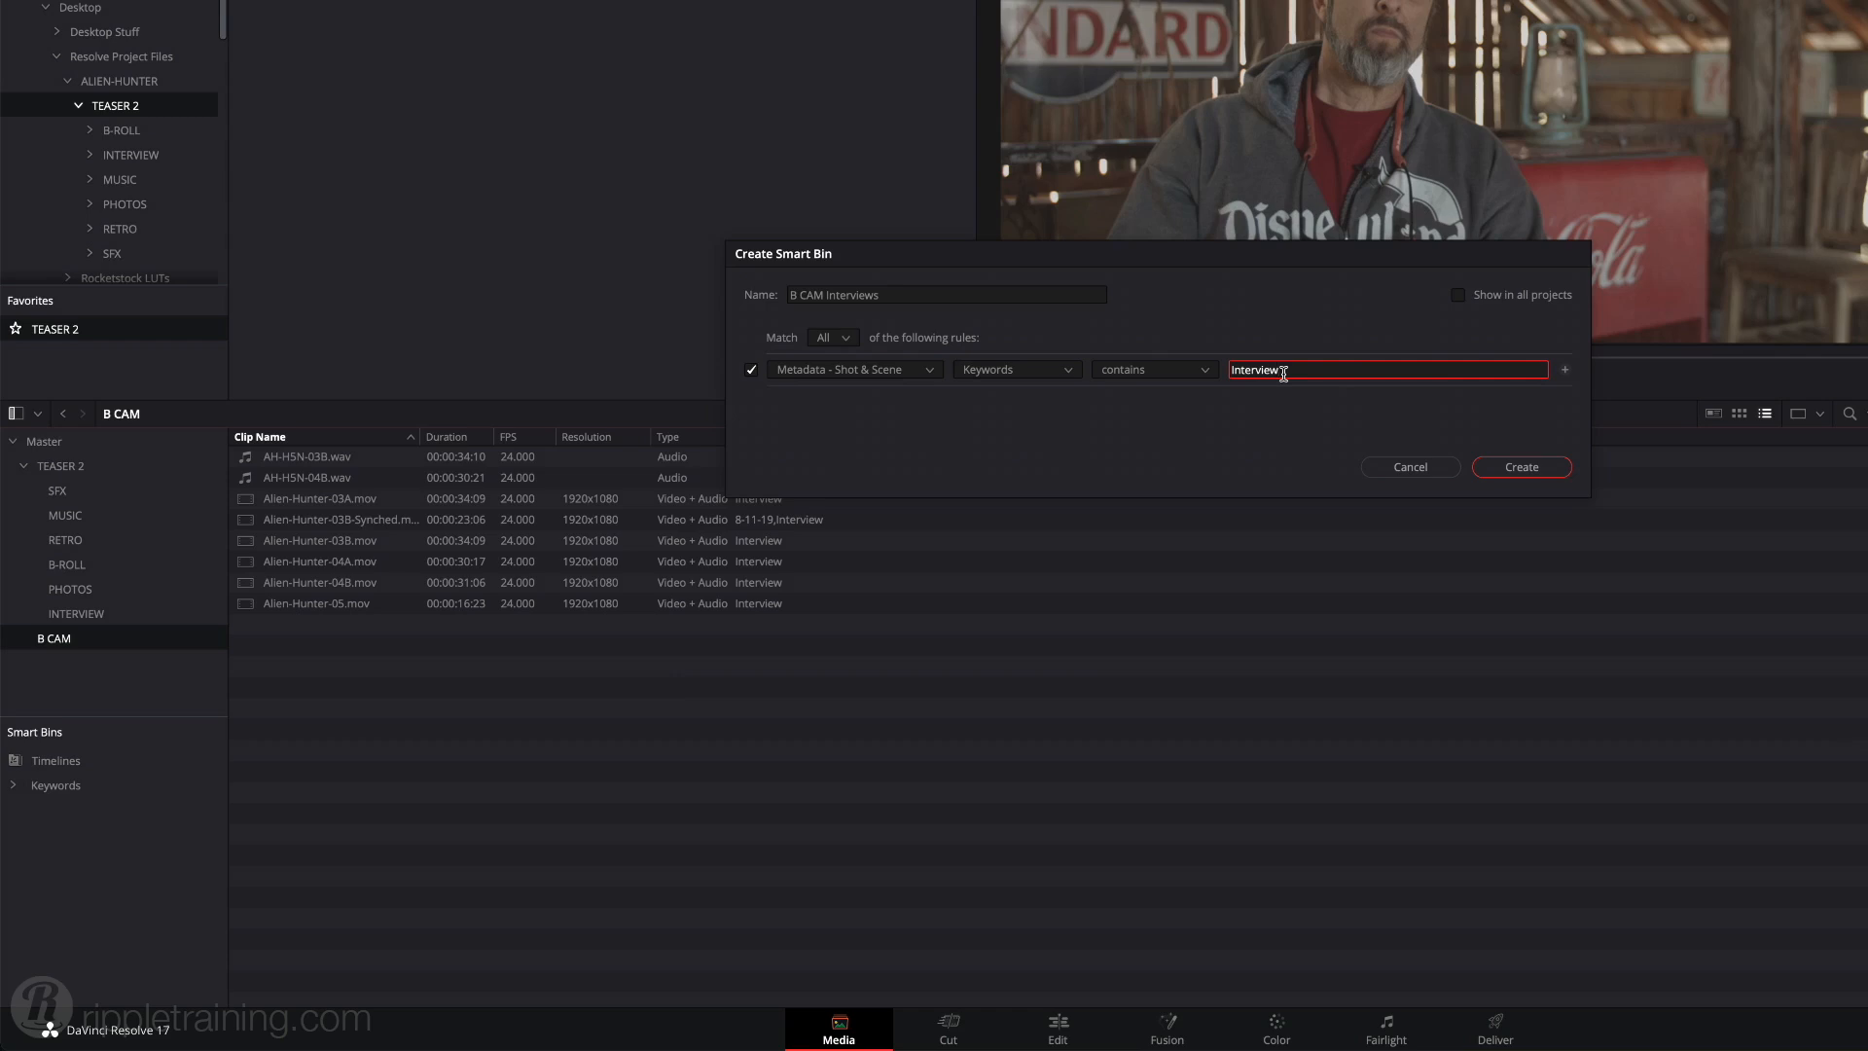
- Add a second rule, MediaPool Properties, Clip Name, contains "B", and create the smart bin
click(1565, 371)
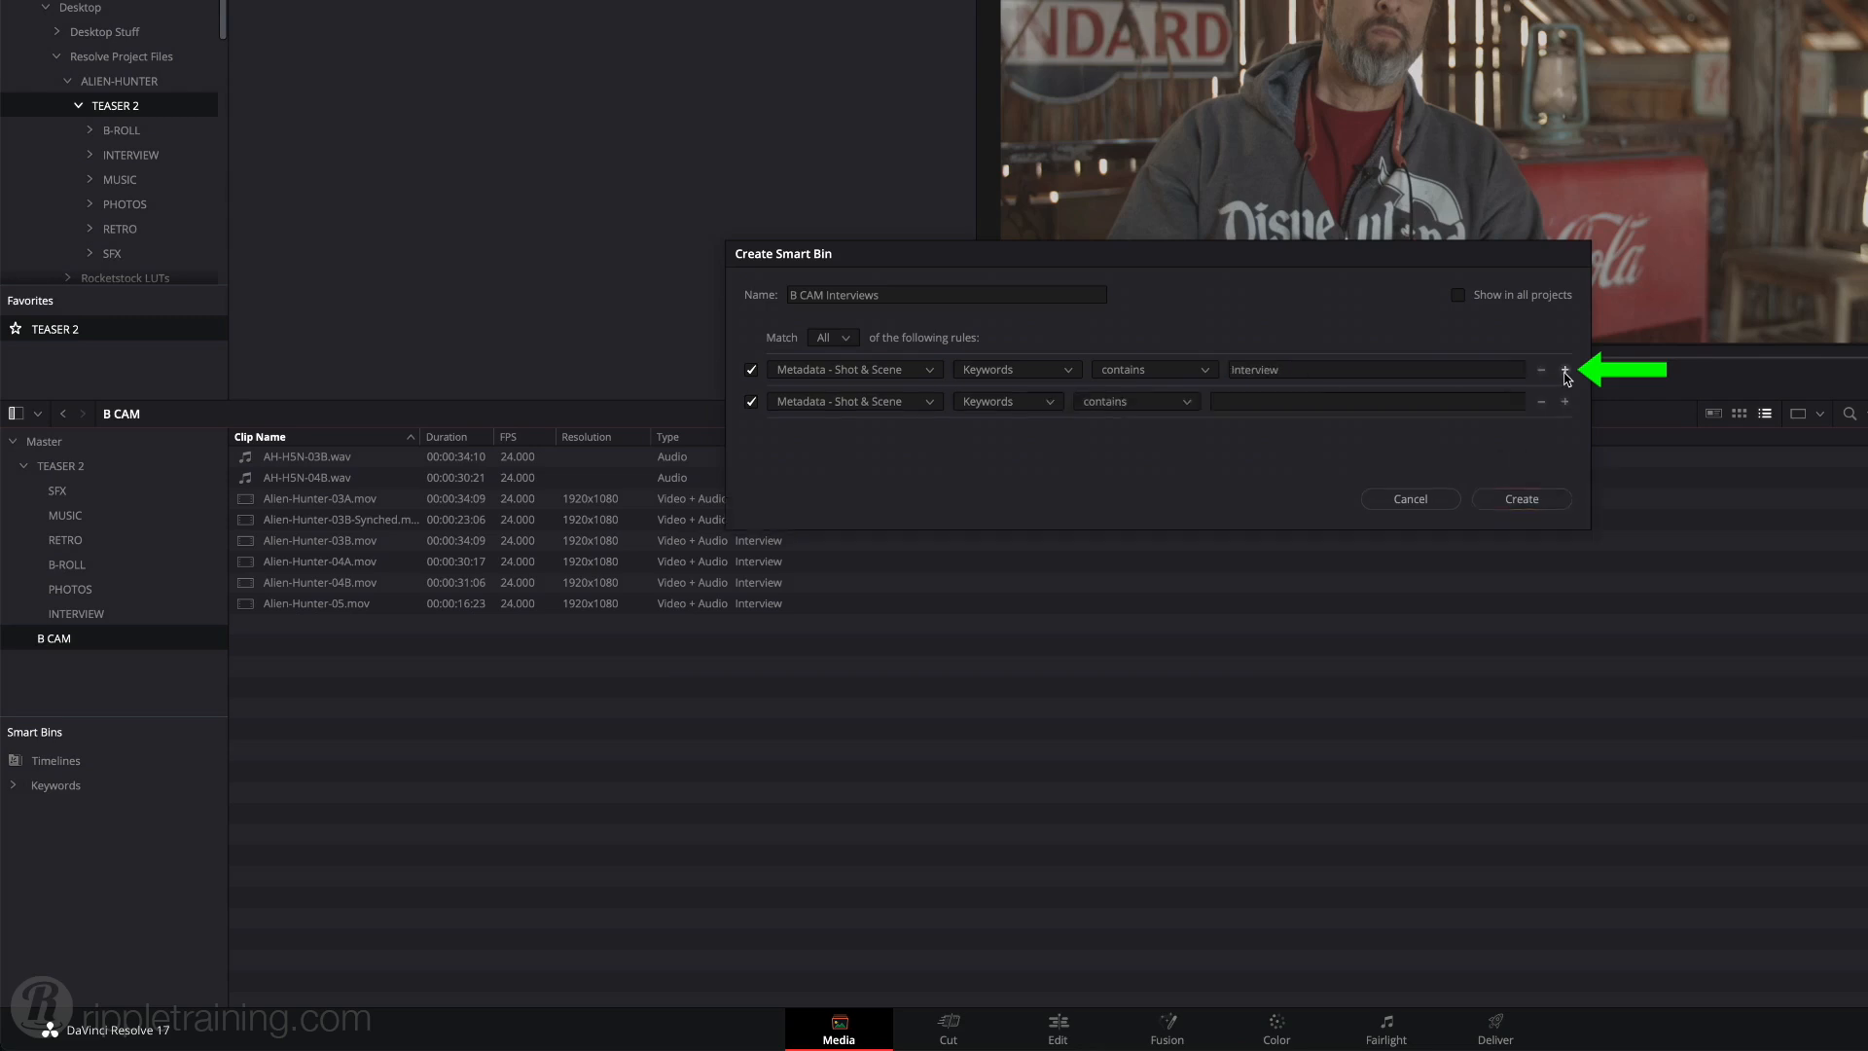
click(878, 407)
click(870, 422)
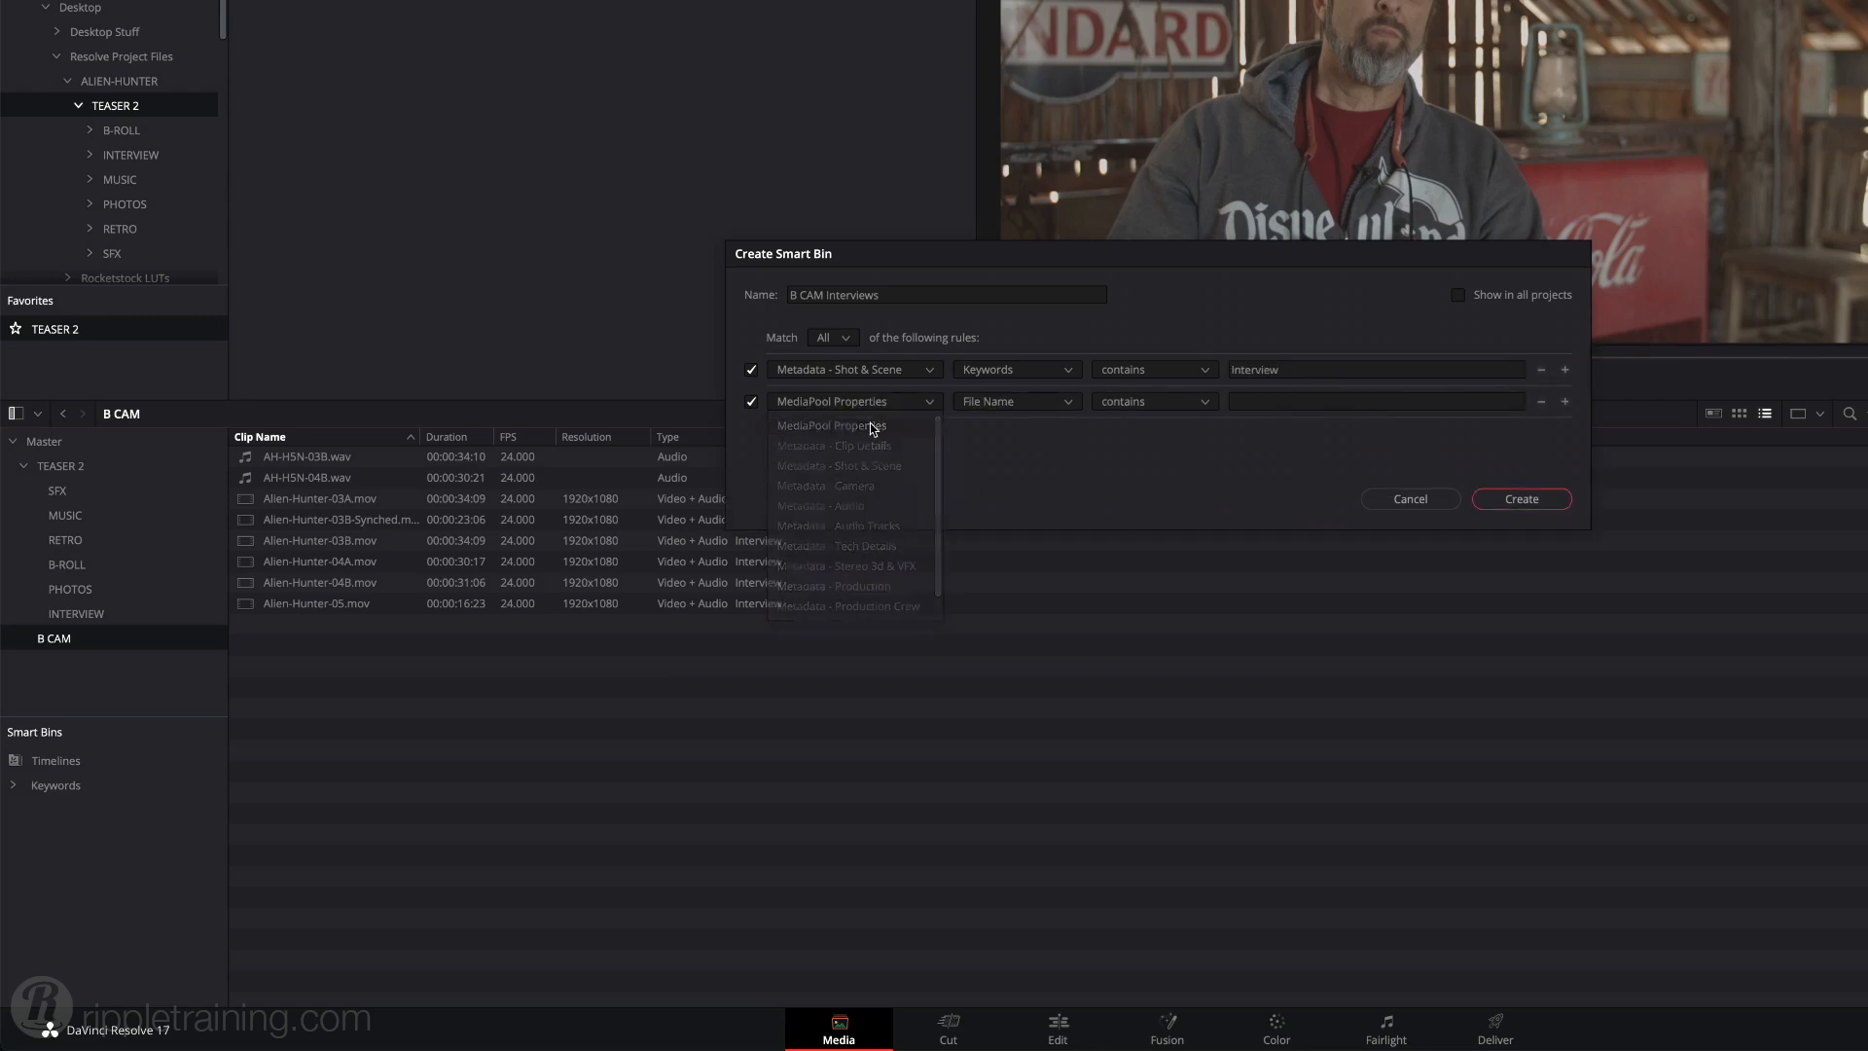
click(1030, 407)
click(1026, 447)
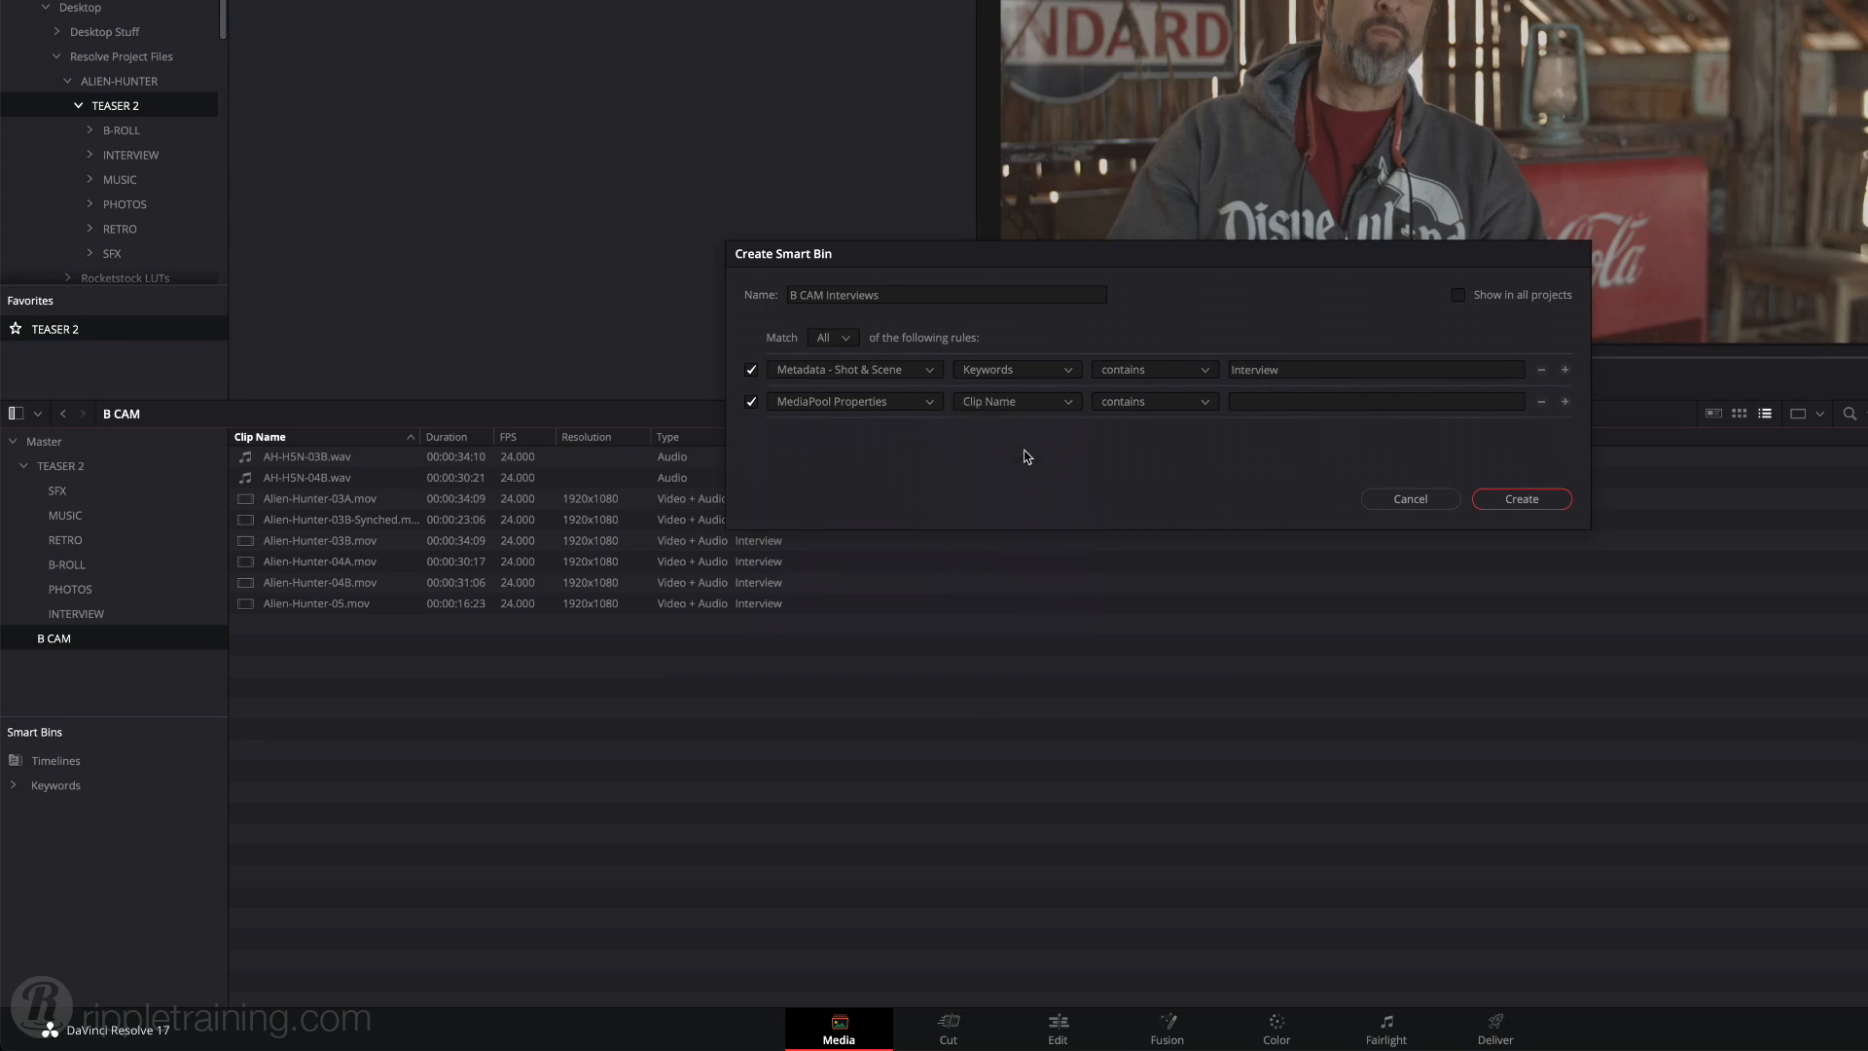
click(1253, 402)
text(B)
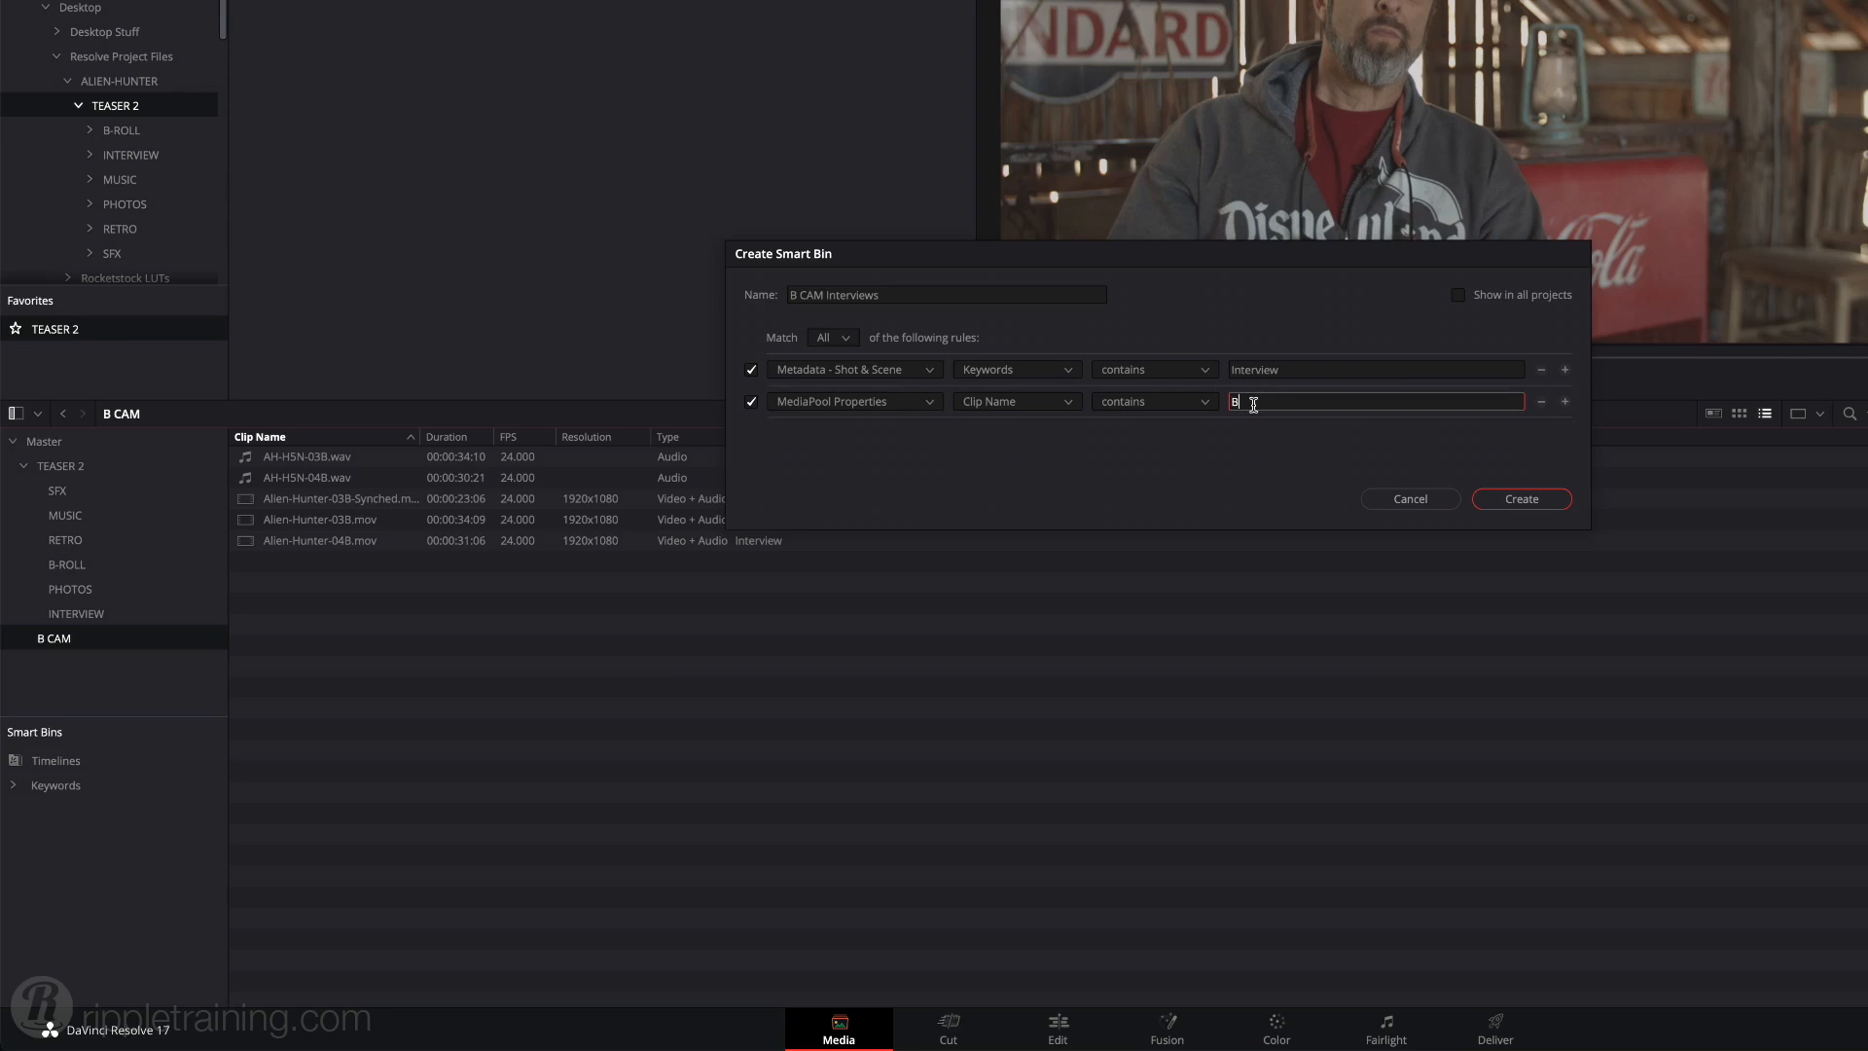
click(1517, 502)
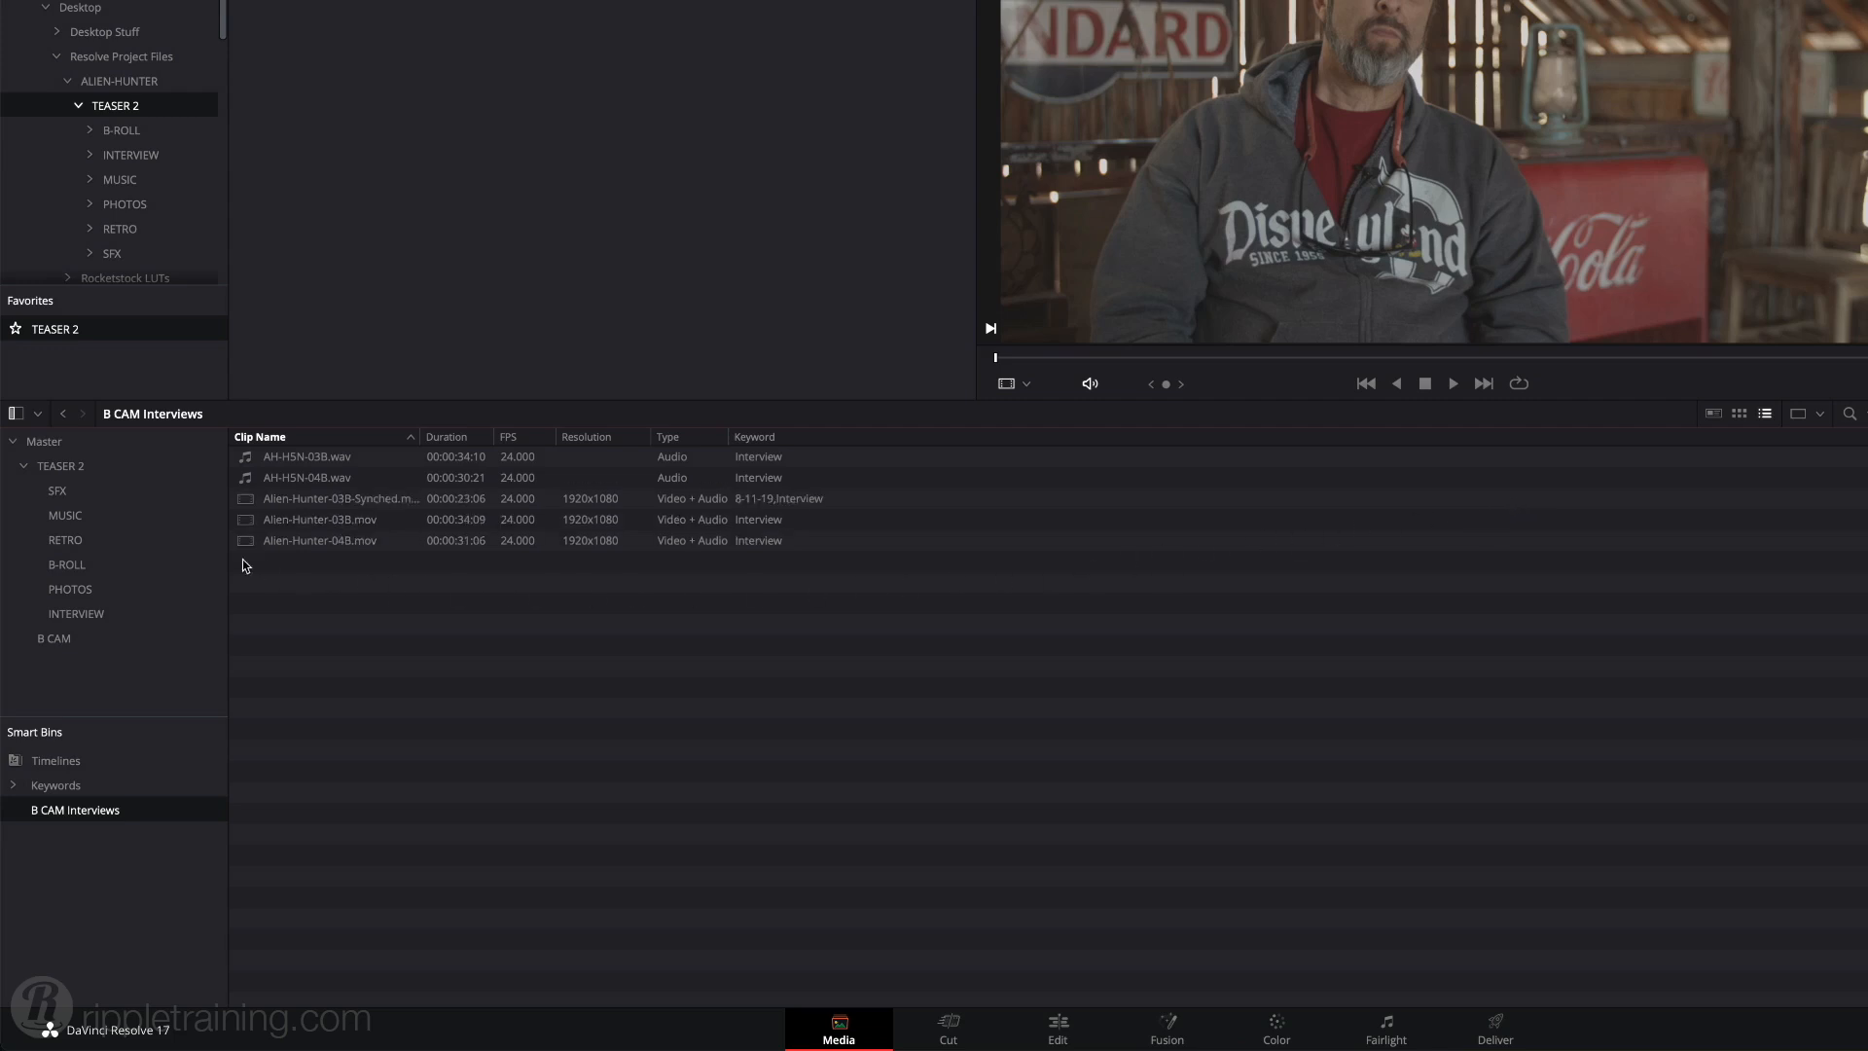
- Skim through the AR107.mov clip in the RETRO bin and rename it "Family Picnic"
click(97, 541)
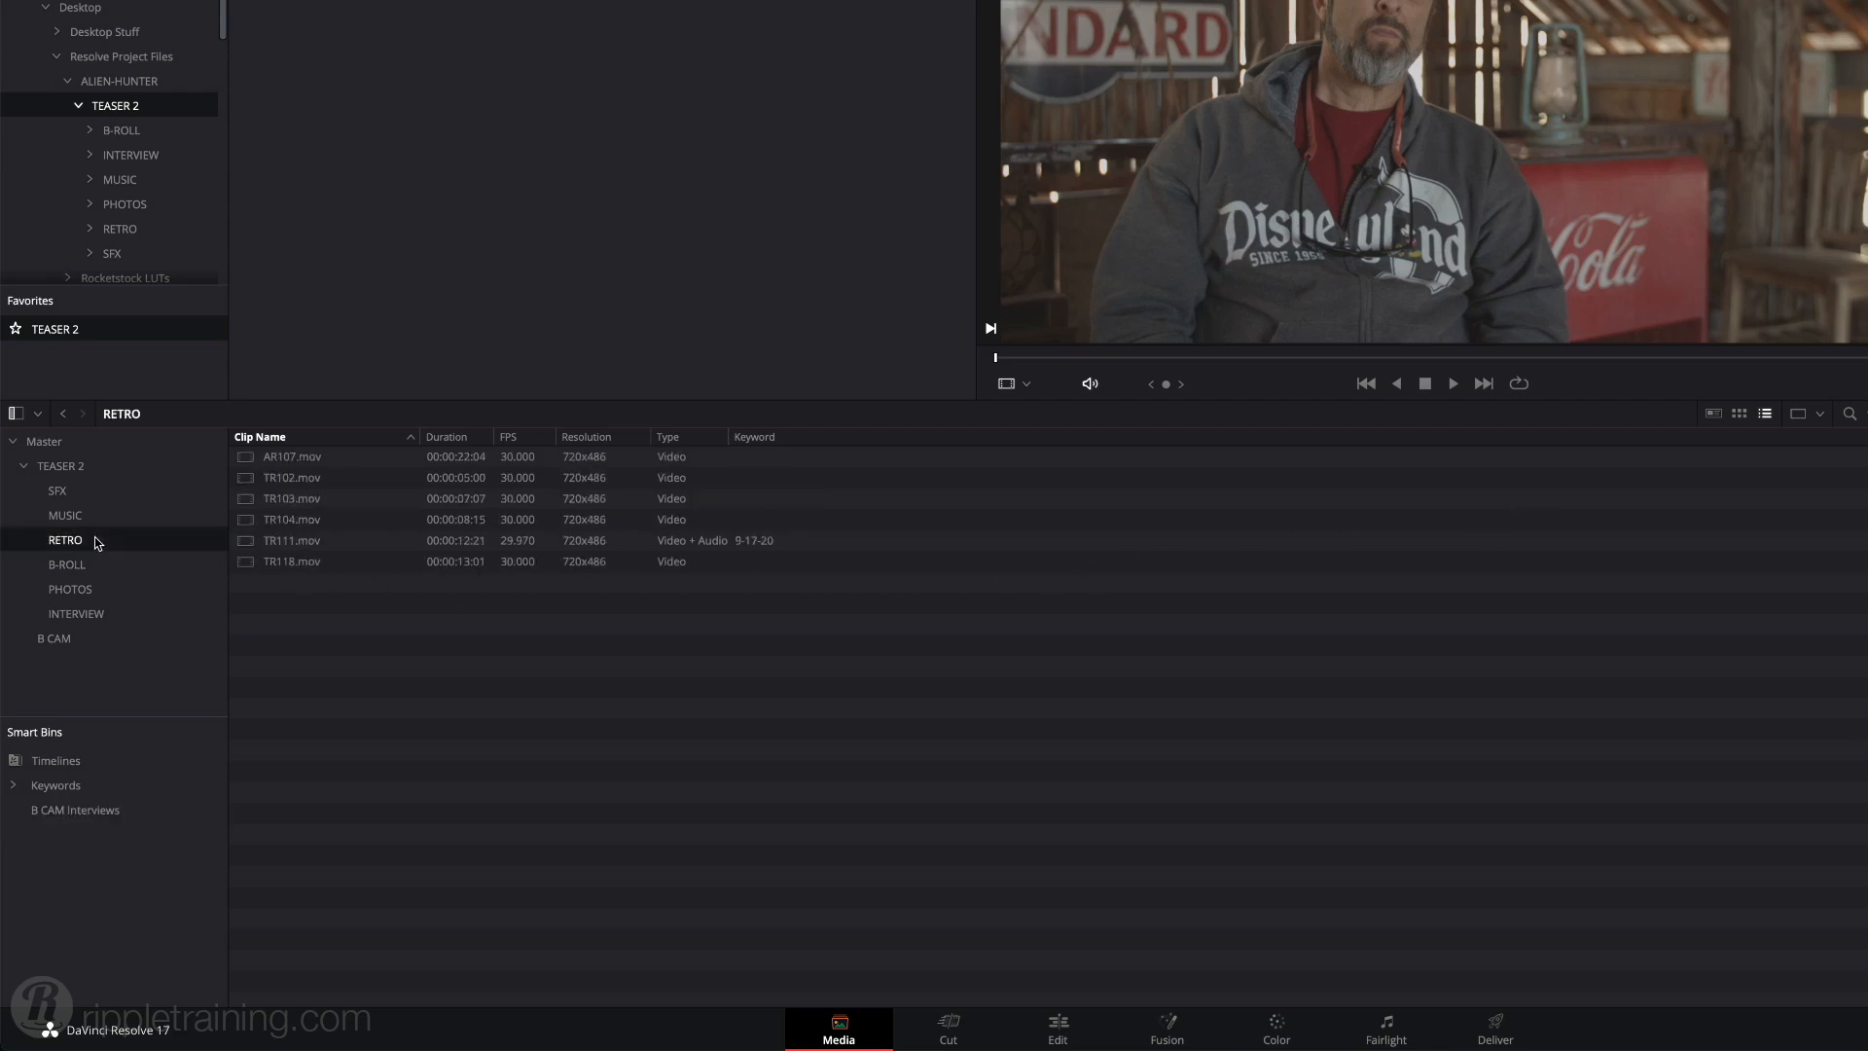
click(264, 464)
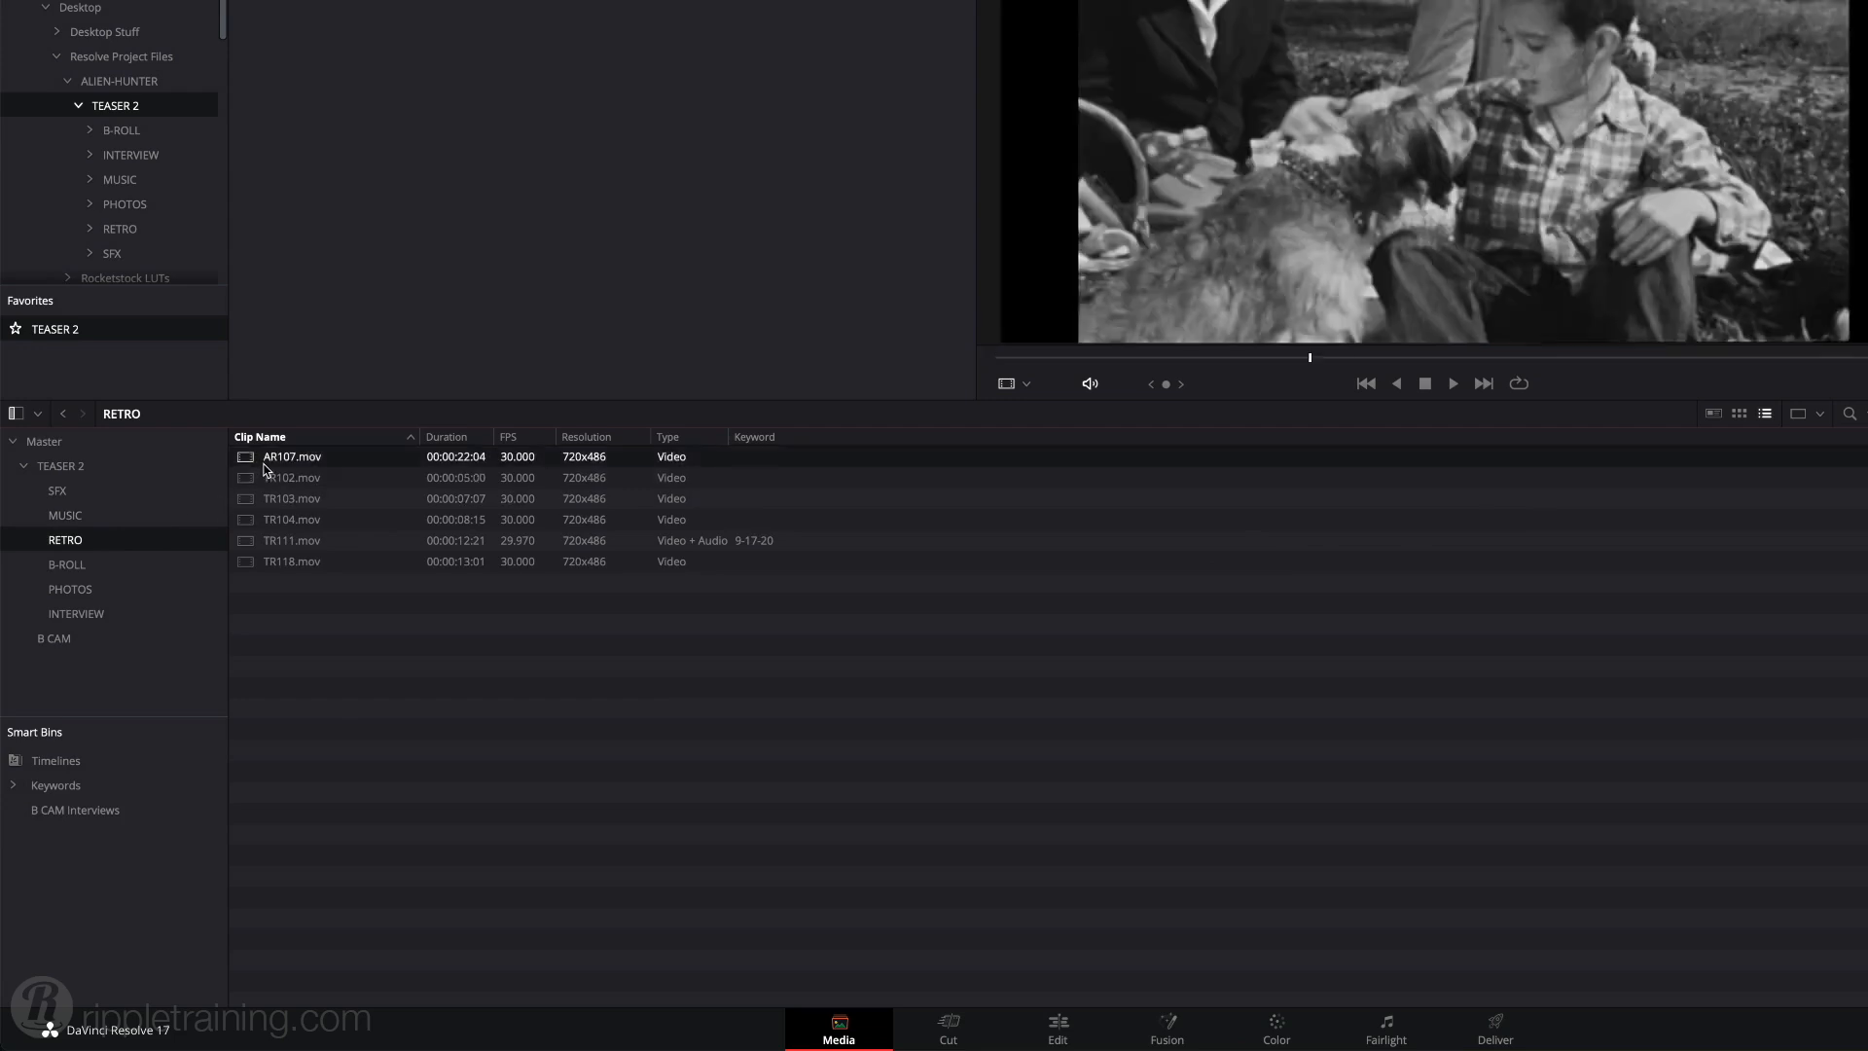
drag(1310, 358, 1434, 398)
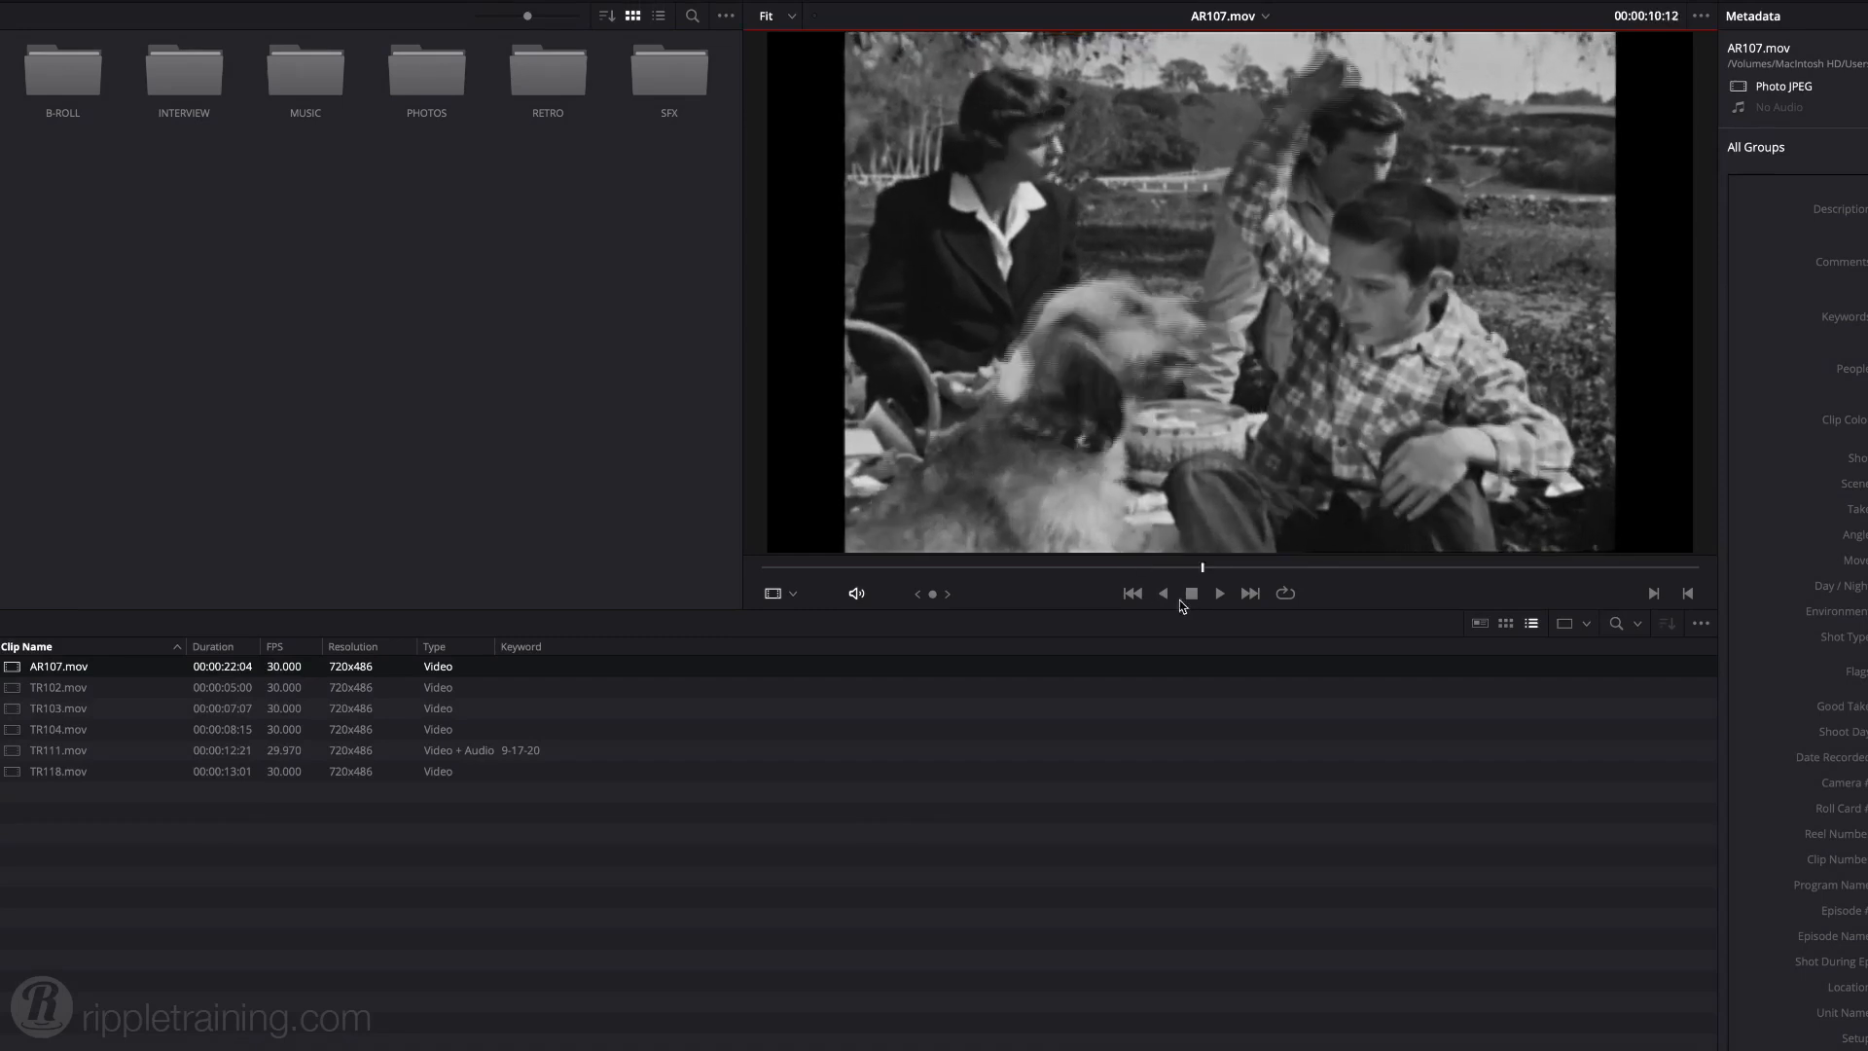
drag(1203, 608, 983, 591)
click(39, 670)
text(F)
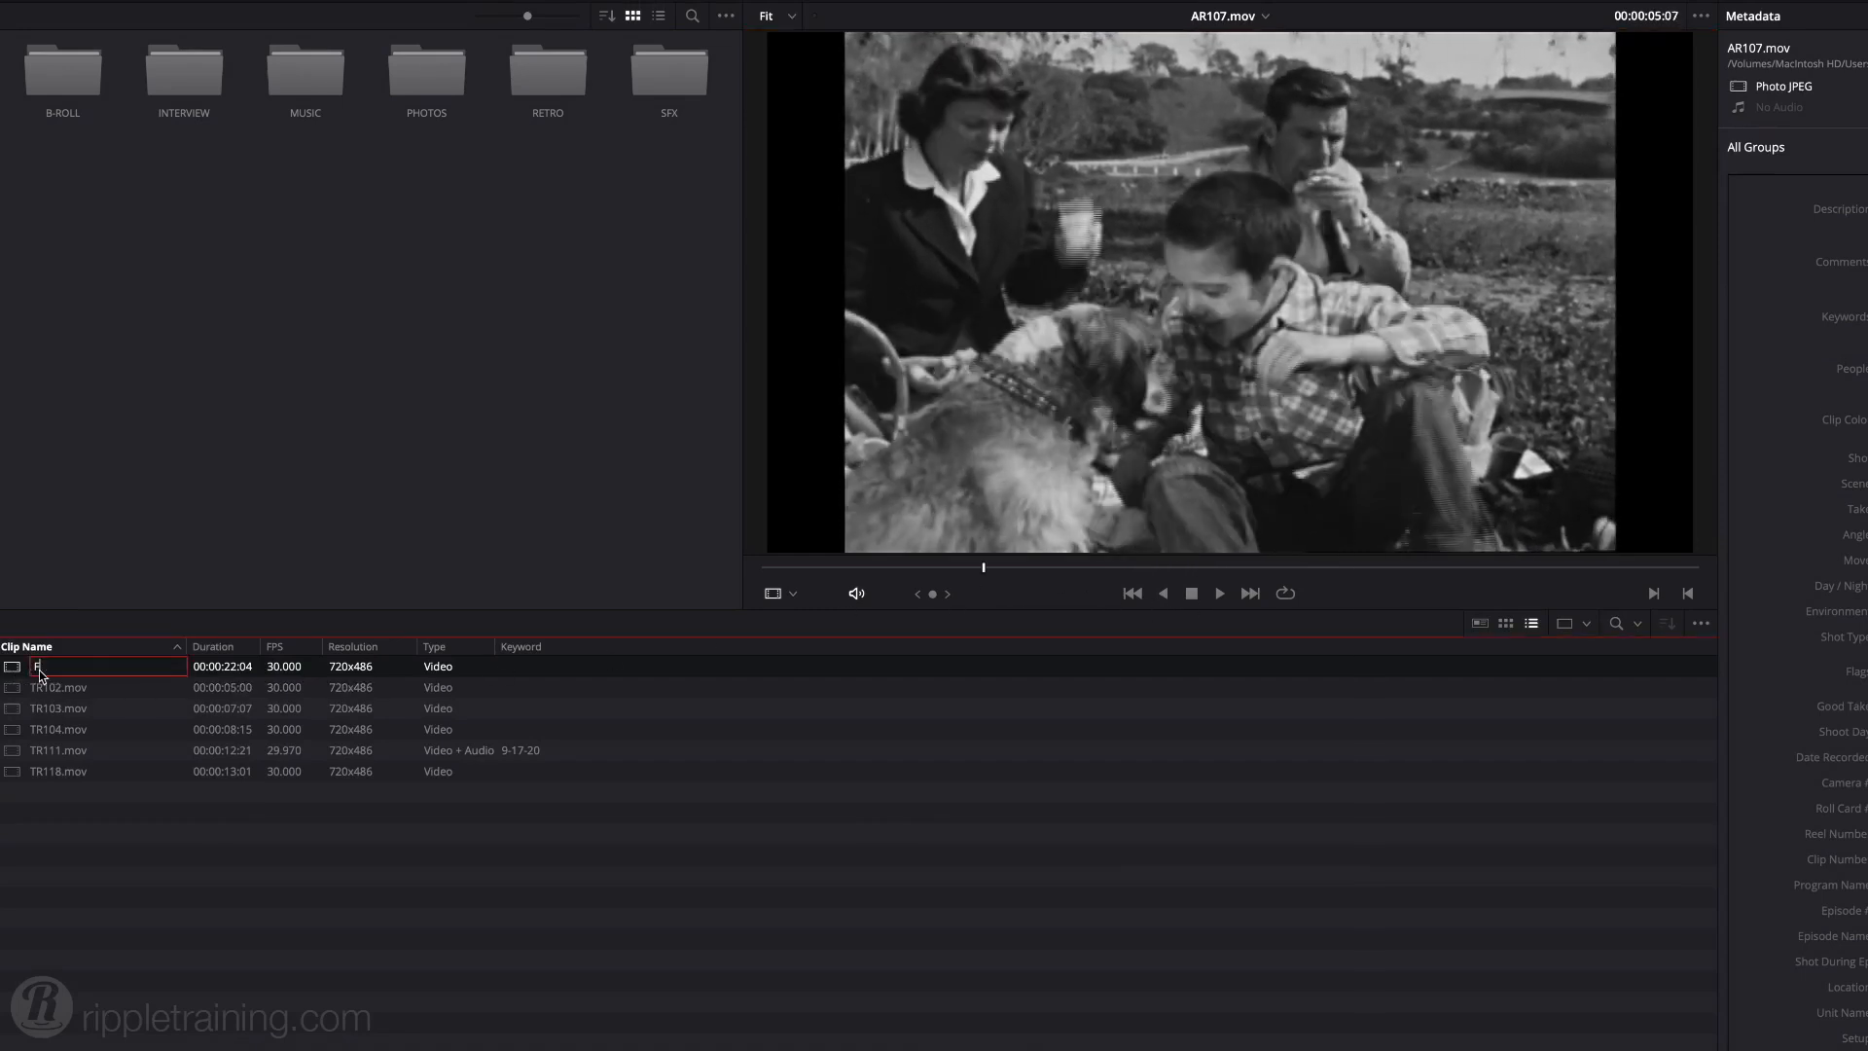
text(amily Picnic)
key(Return)
- Select the TR102.mov clip in the RETRO bin
click(84, 692)
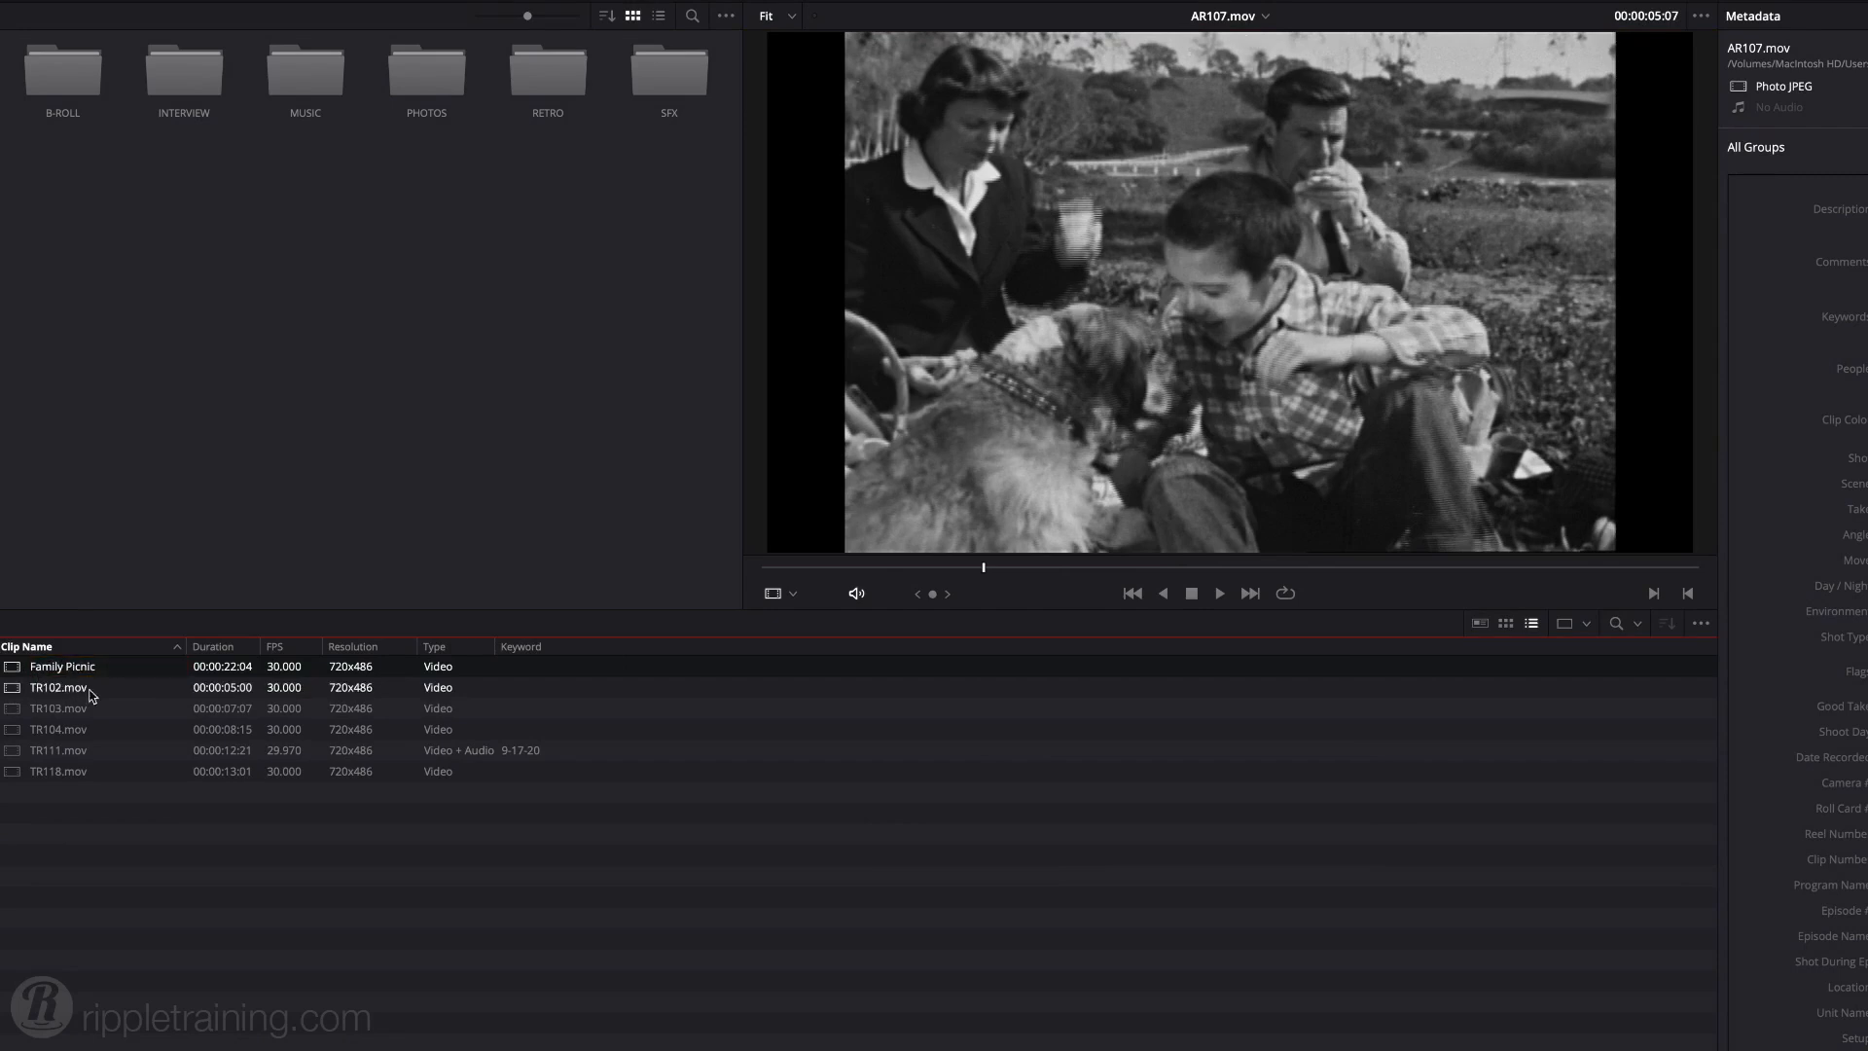